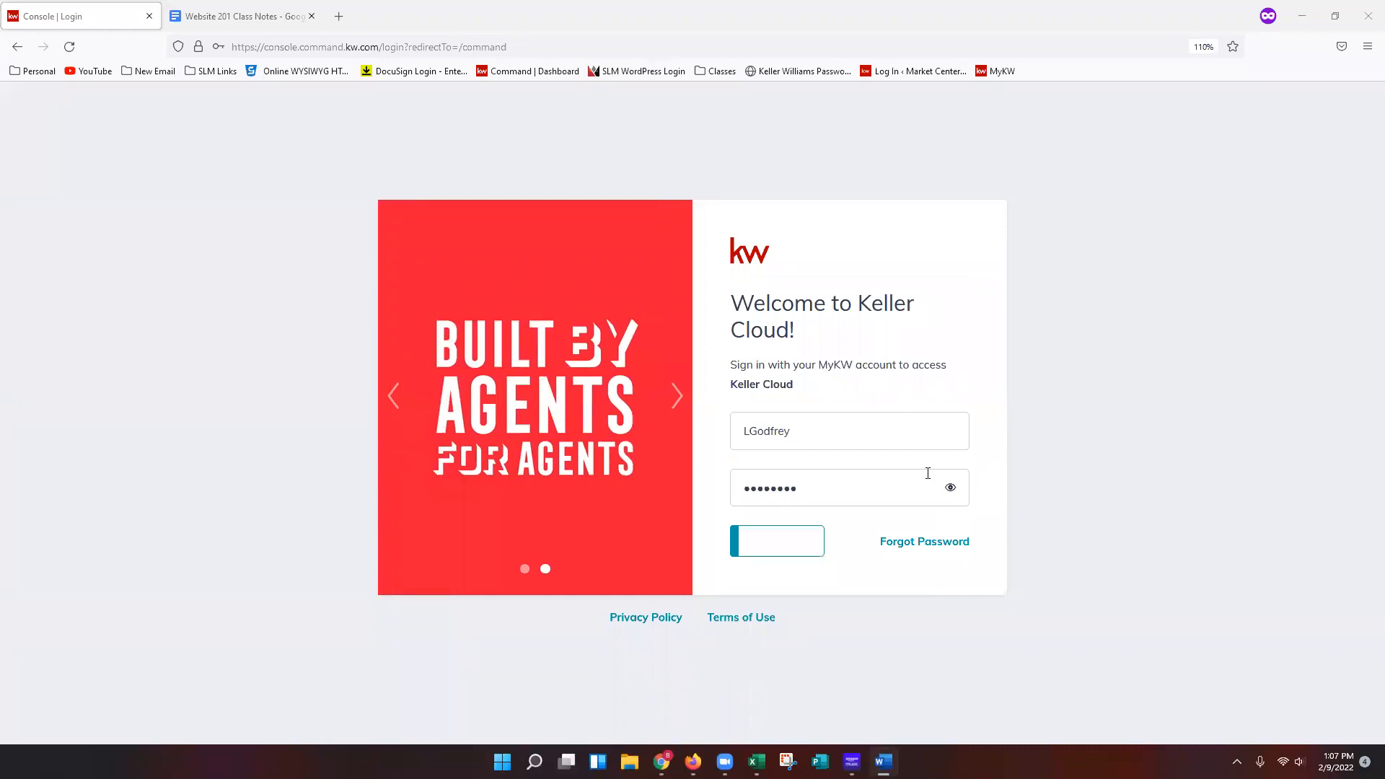
Sign in to Keller Cloud with the already entered account credentials.
{"action": "left_click", "coordinate": [779, 557]}
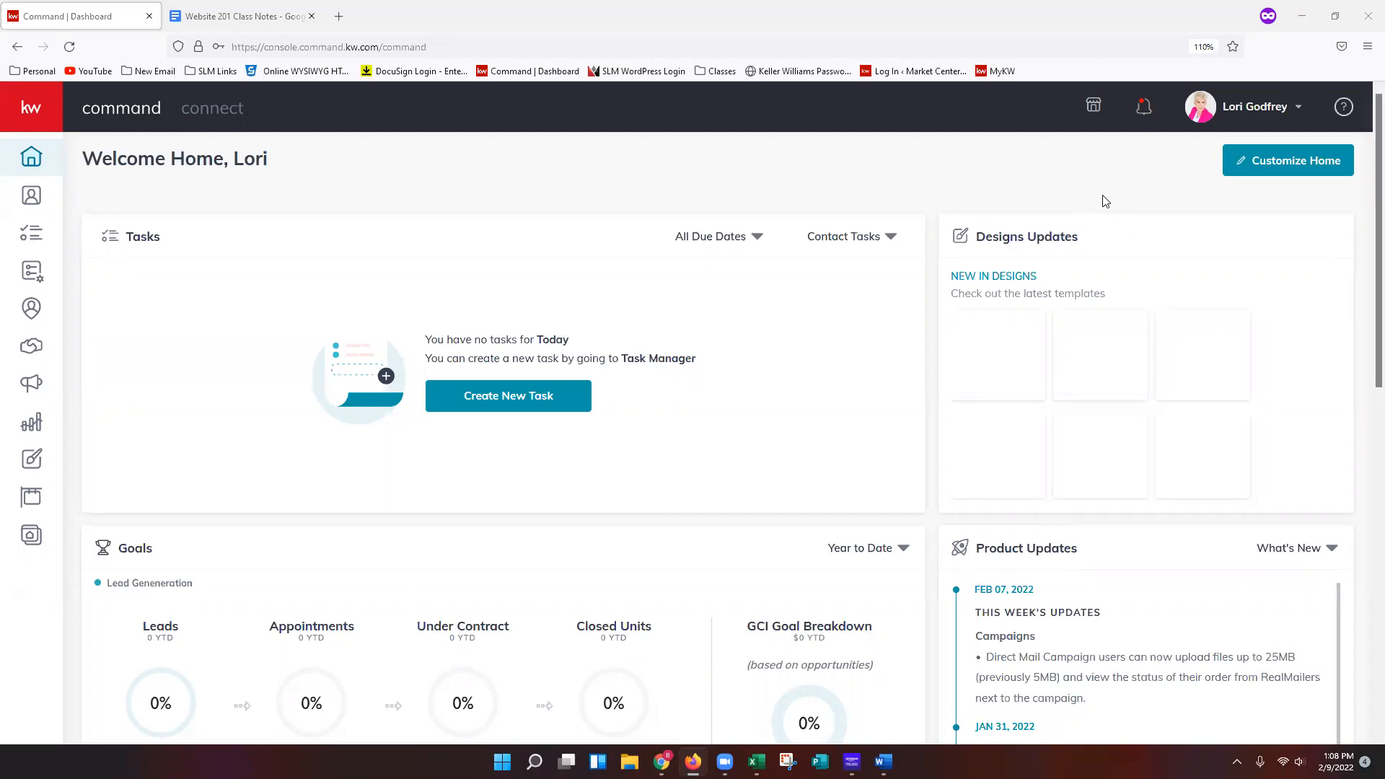
Open the account settings and go to the Marketing Profile page under Connect Settings.
{"action": "left_click", "coordinate": [1278, 118]}
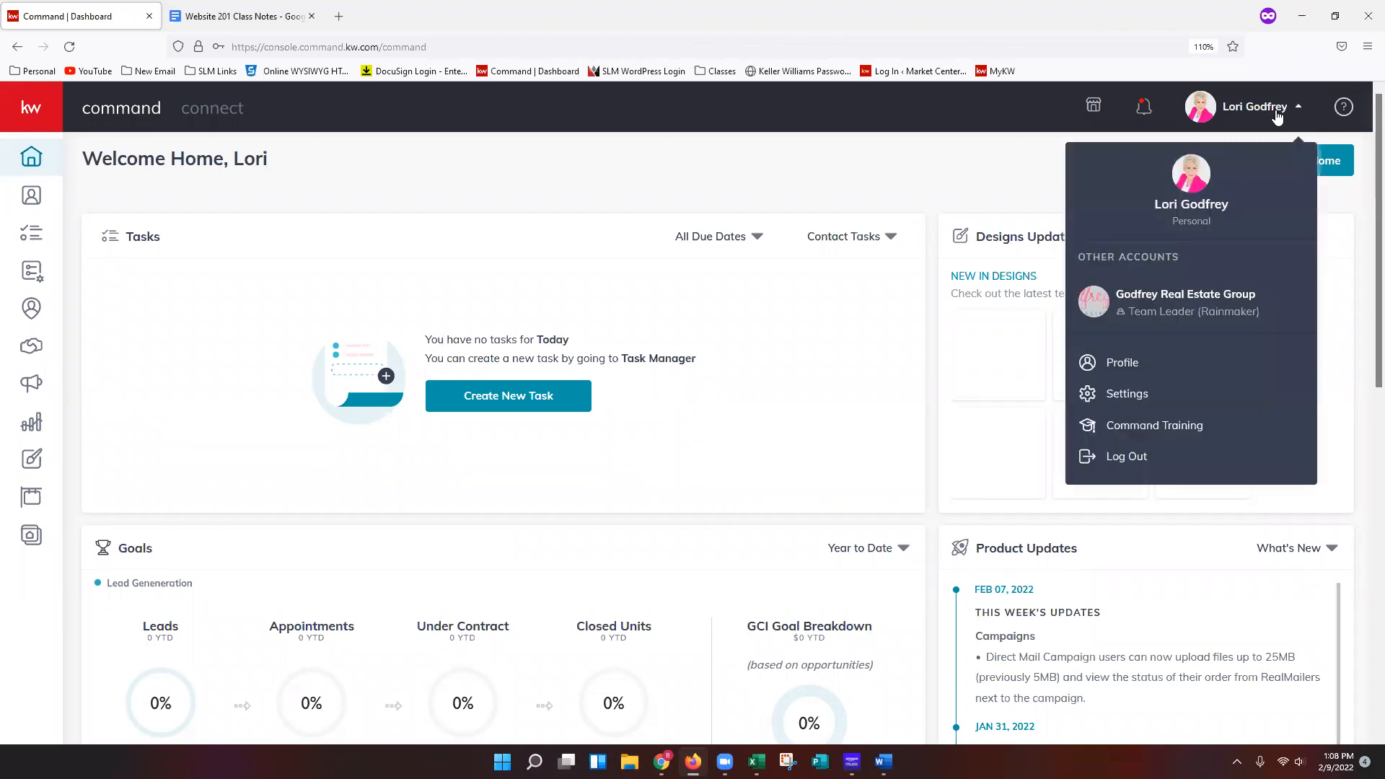
{"action": "left_click", "coordinate": [1201, 402]}
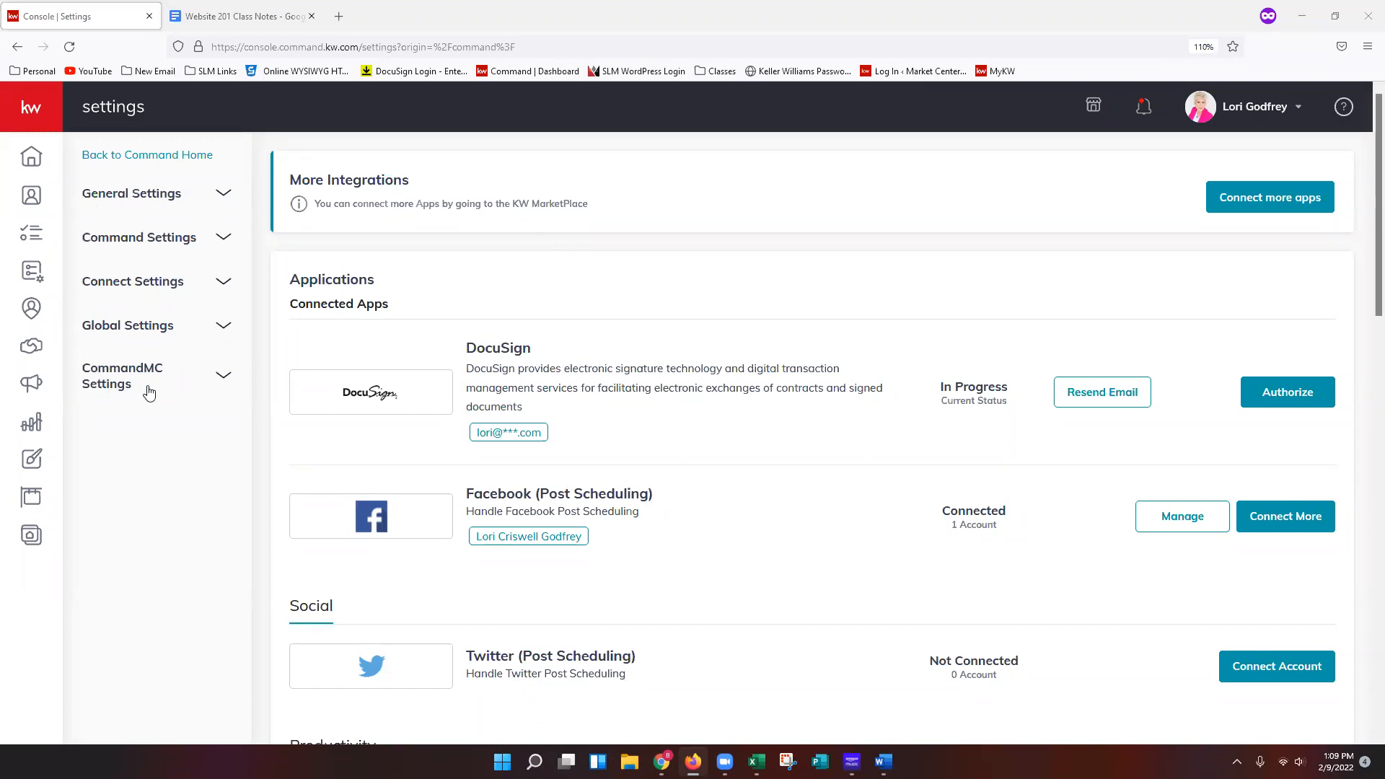
{"action": "left_click", "coordinate": [209, 286]}
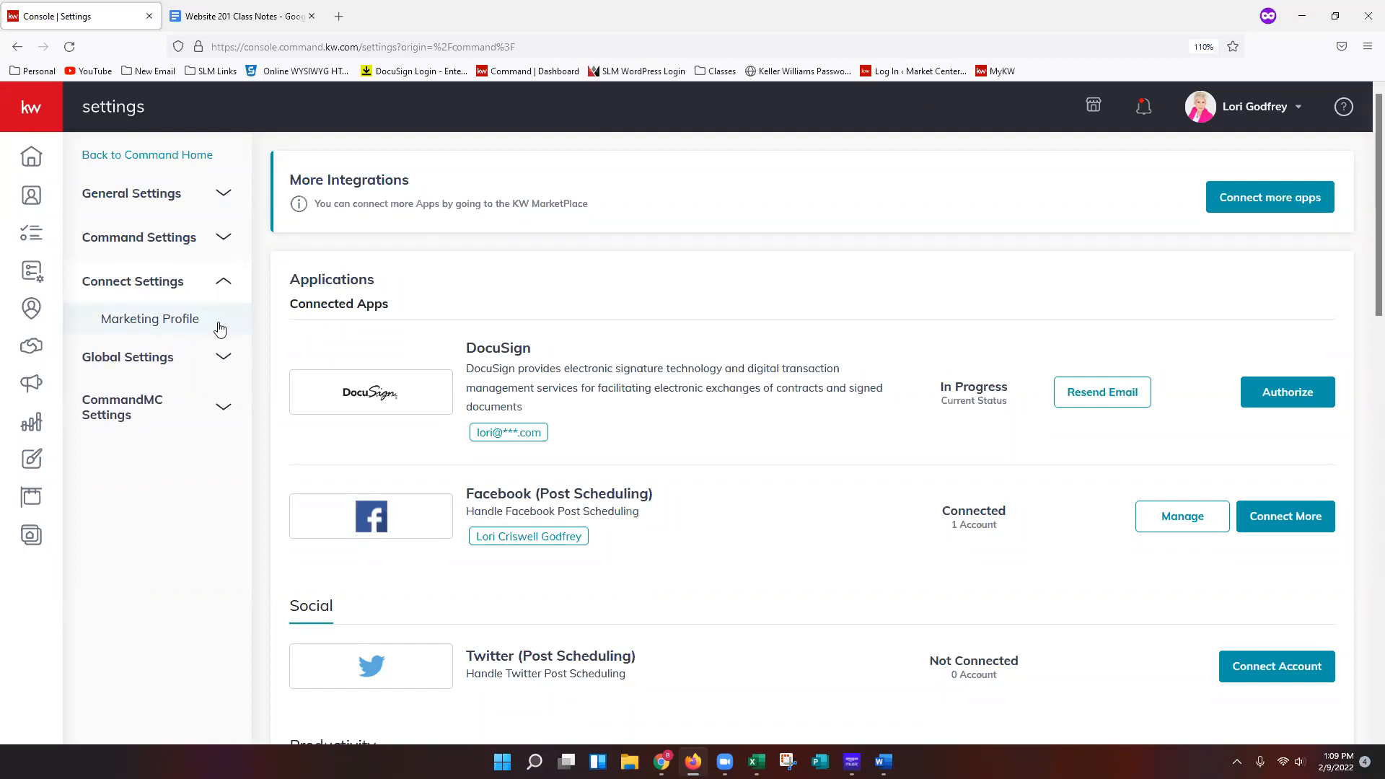
{"action": "left_click", "coordinate": [220, 329]}
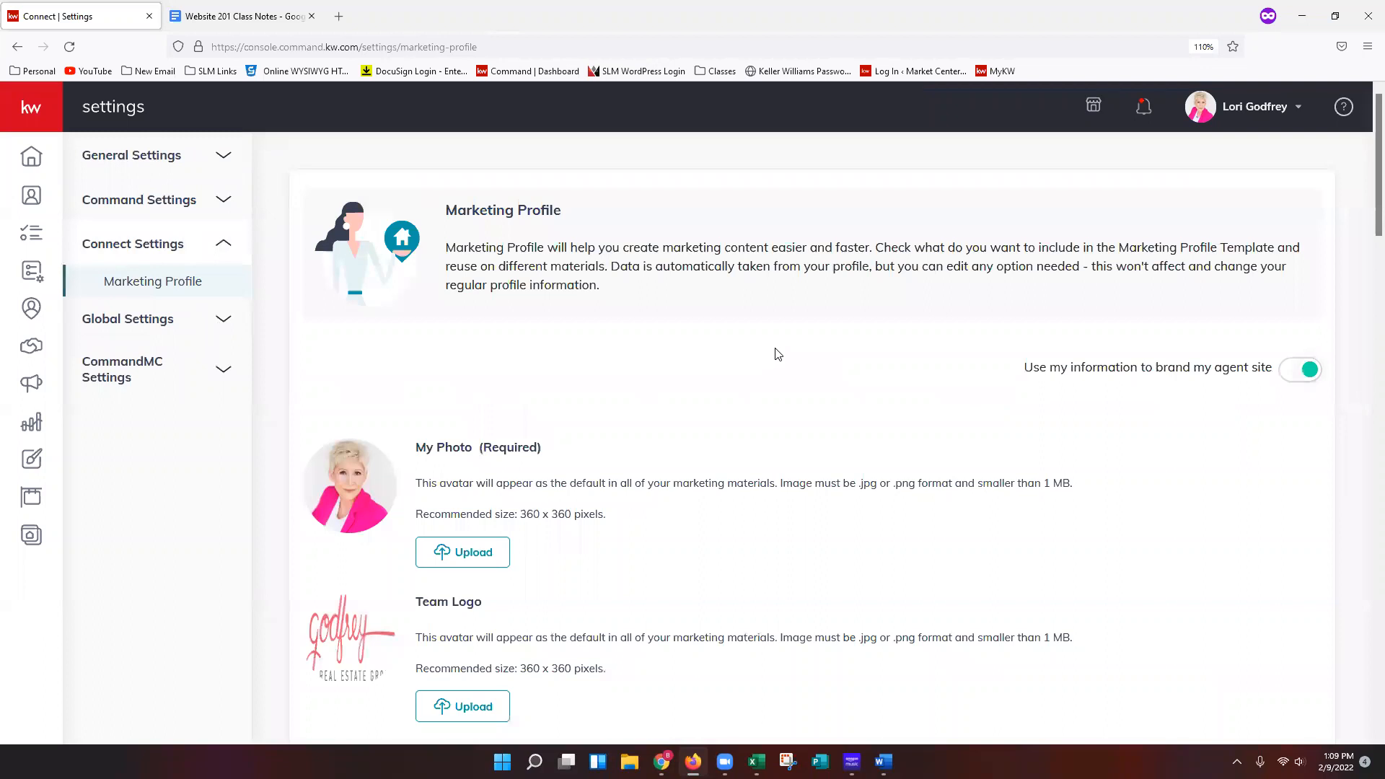
Review the photo, team logo and My Details fields of the marketing profile.
{"action": "scroll", "coordinate": [783, 353], "scroll_direction": "down", "scroll_amount": 1}
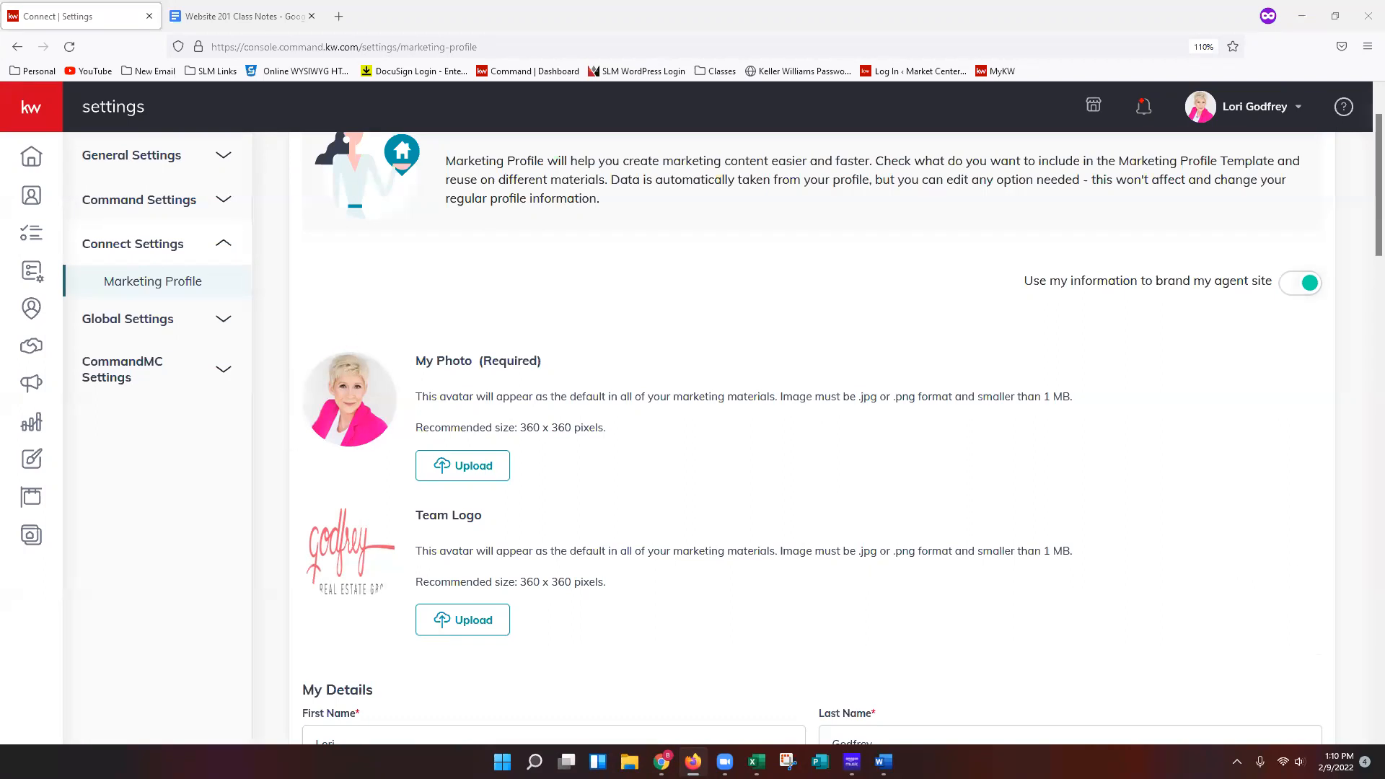
{"action": "scroll", "coordinate": [1039, 567], "scroll_direction": "down", "scroll_amount": 3}
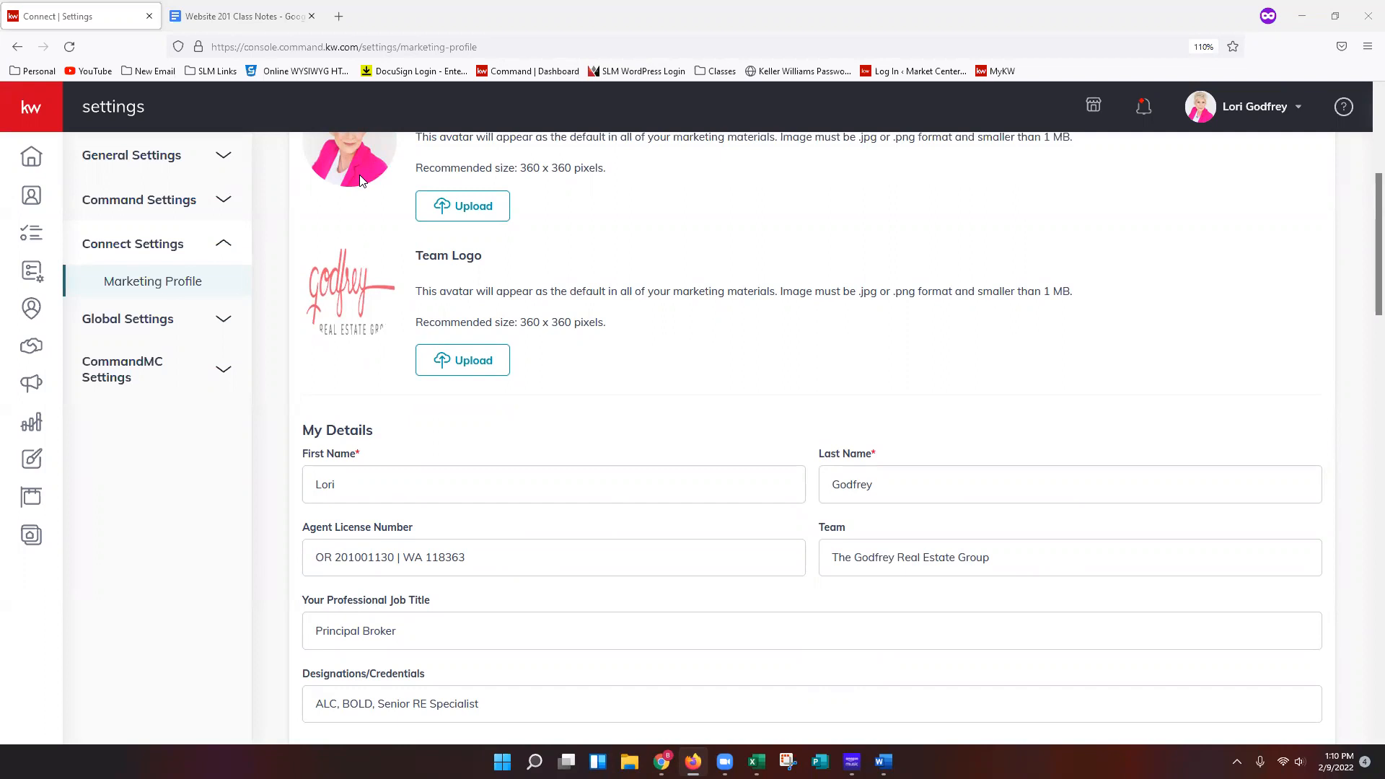
{"action": "scroll", "coordinate": [852, 404], "scroll_direction": "down", "scroll_amount": 4}
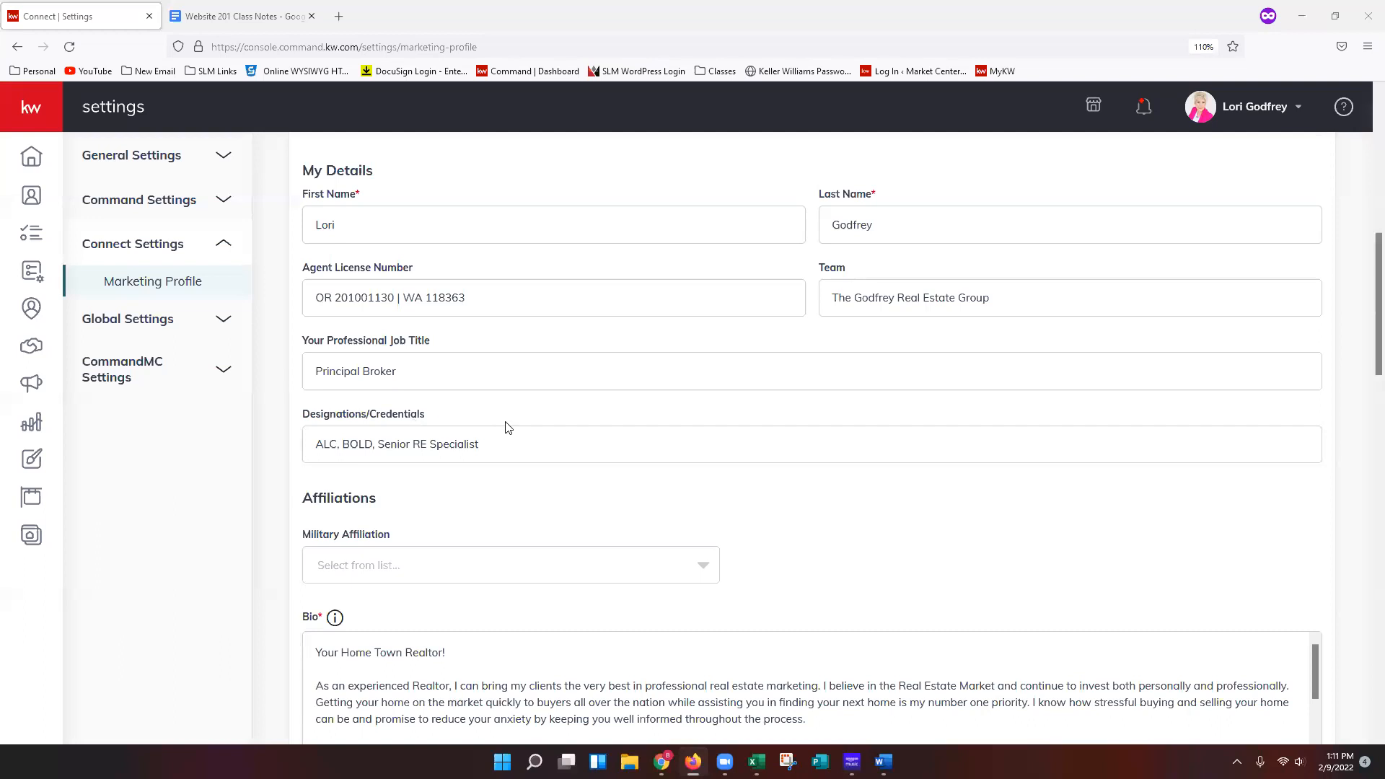
{"action": "scroll", "coordinate": [522, 424], "scroll_direction": "down", "scroll_amount": 3}
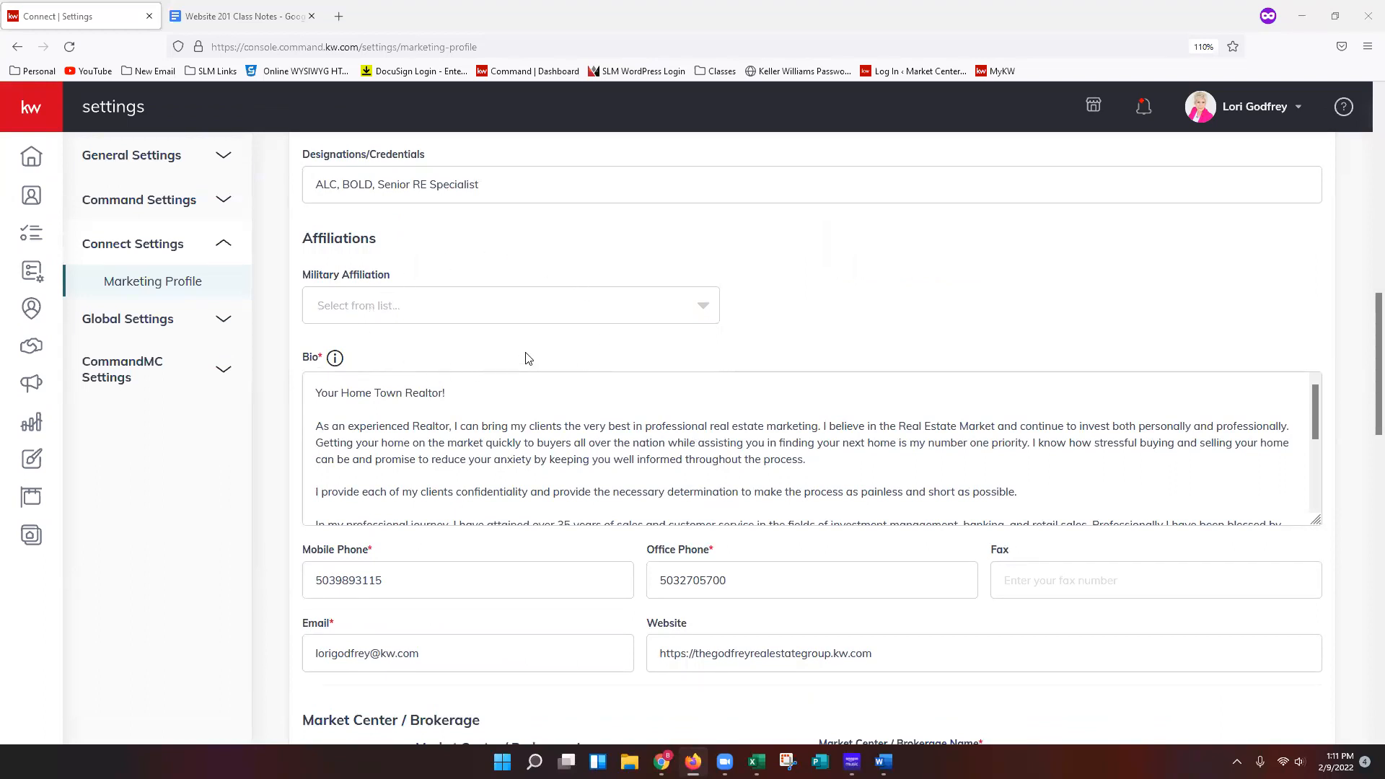
Review the Military Affiliation options without choosing one and read through the Bio text.
{"action": "left_click", "coordinate": [488, 320]}
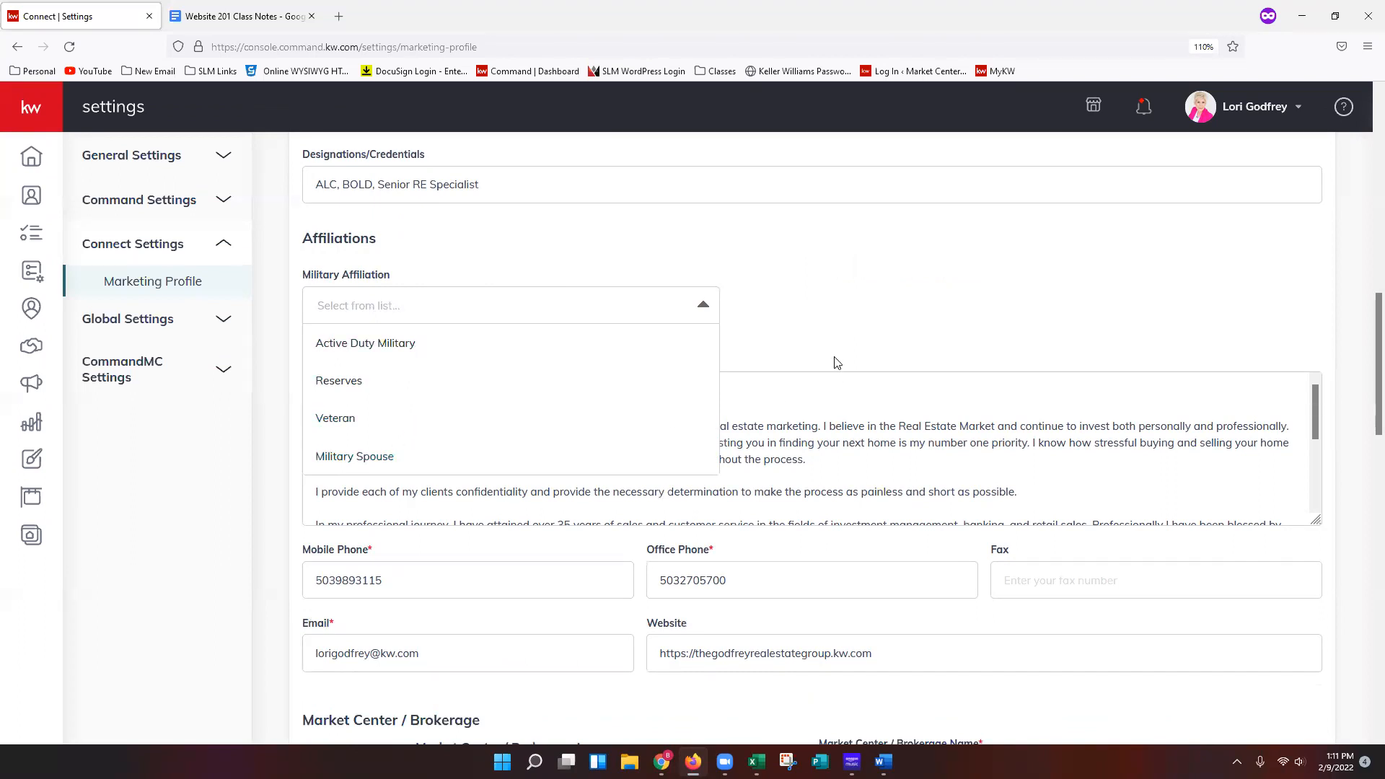
{"action": "left_click", "coordinate": [839, 331]}
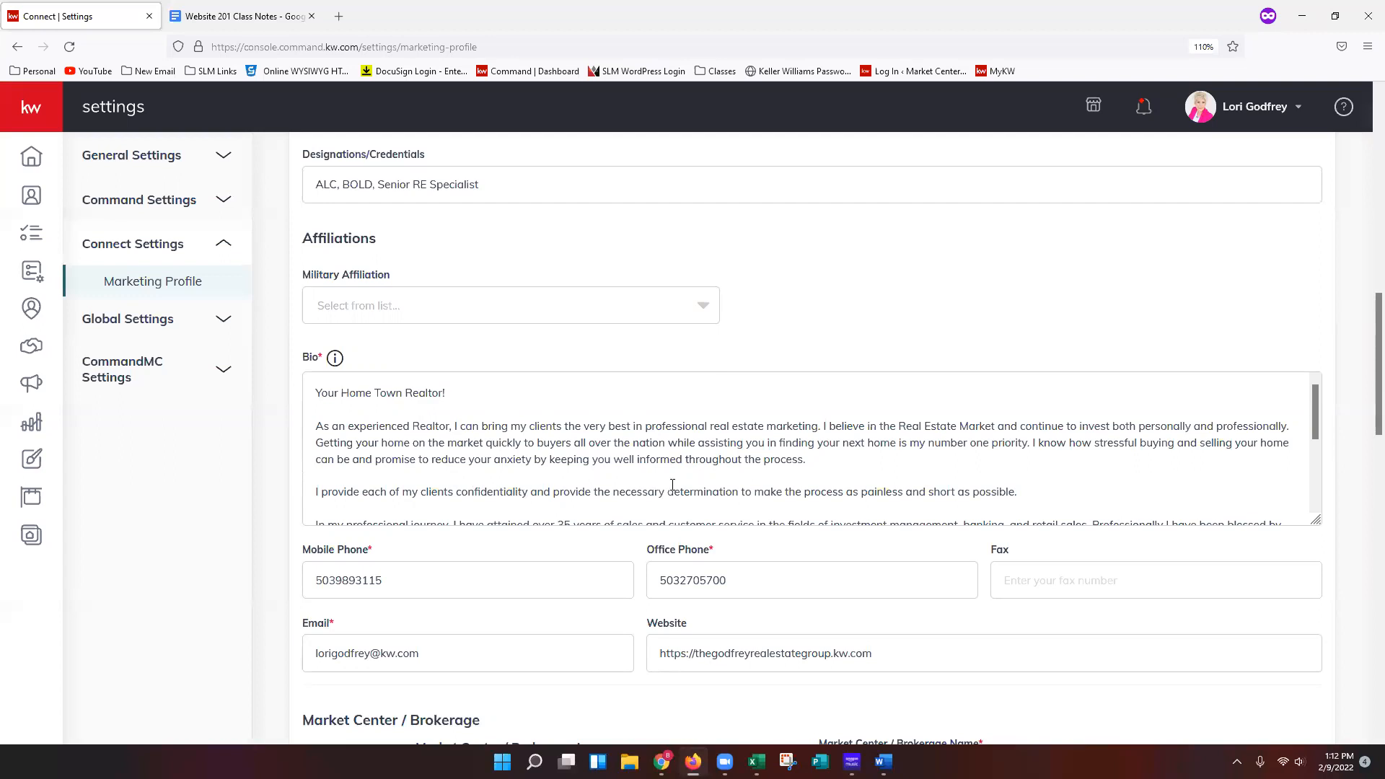
{"action": "scroll", "coordinate": [642, 482], "scroll_direction": "down", "scroll_amount": 2}
{"action": "left_click", "coordinate": [358, 430]}
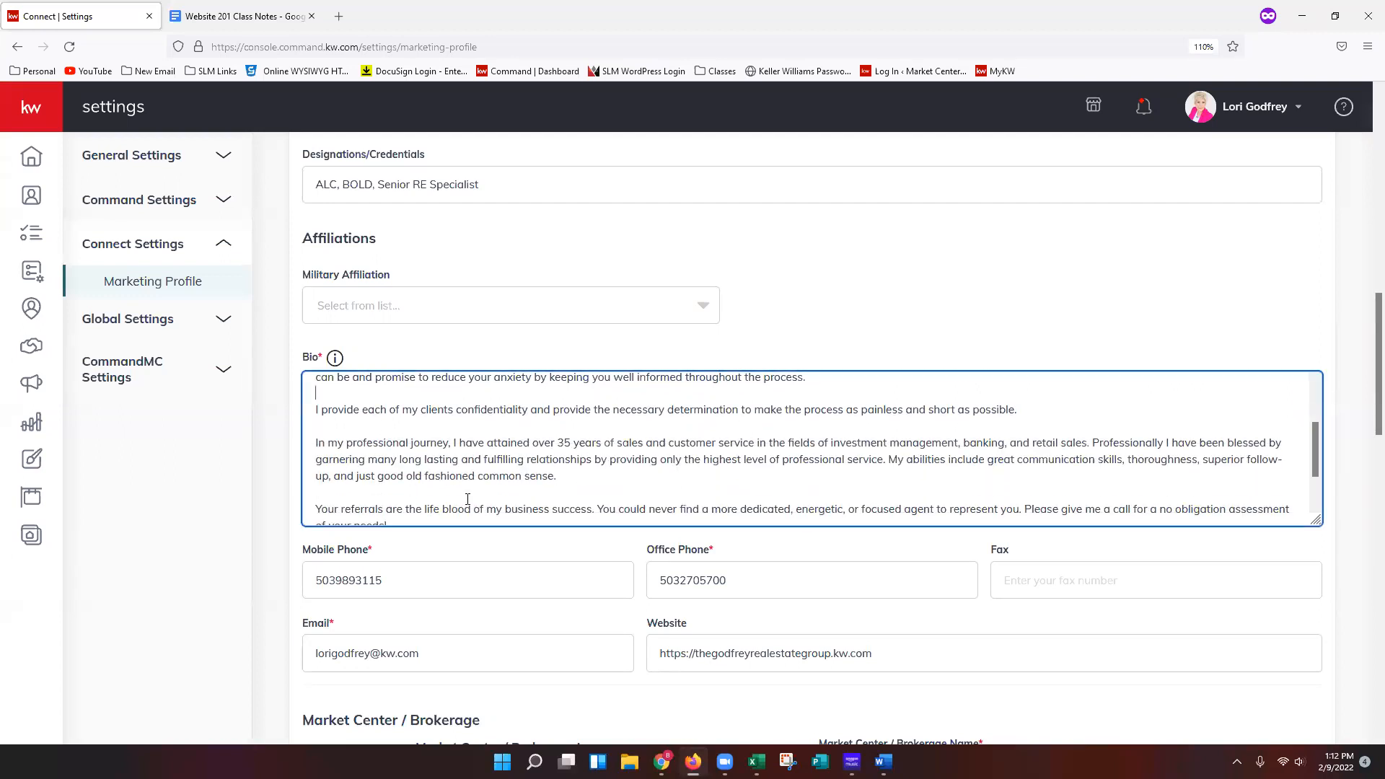
{"action": "scroll", "coordinate": [580, 491], "scroll_direction": "down", "scroll_amount": 1}
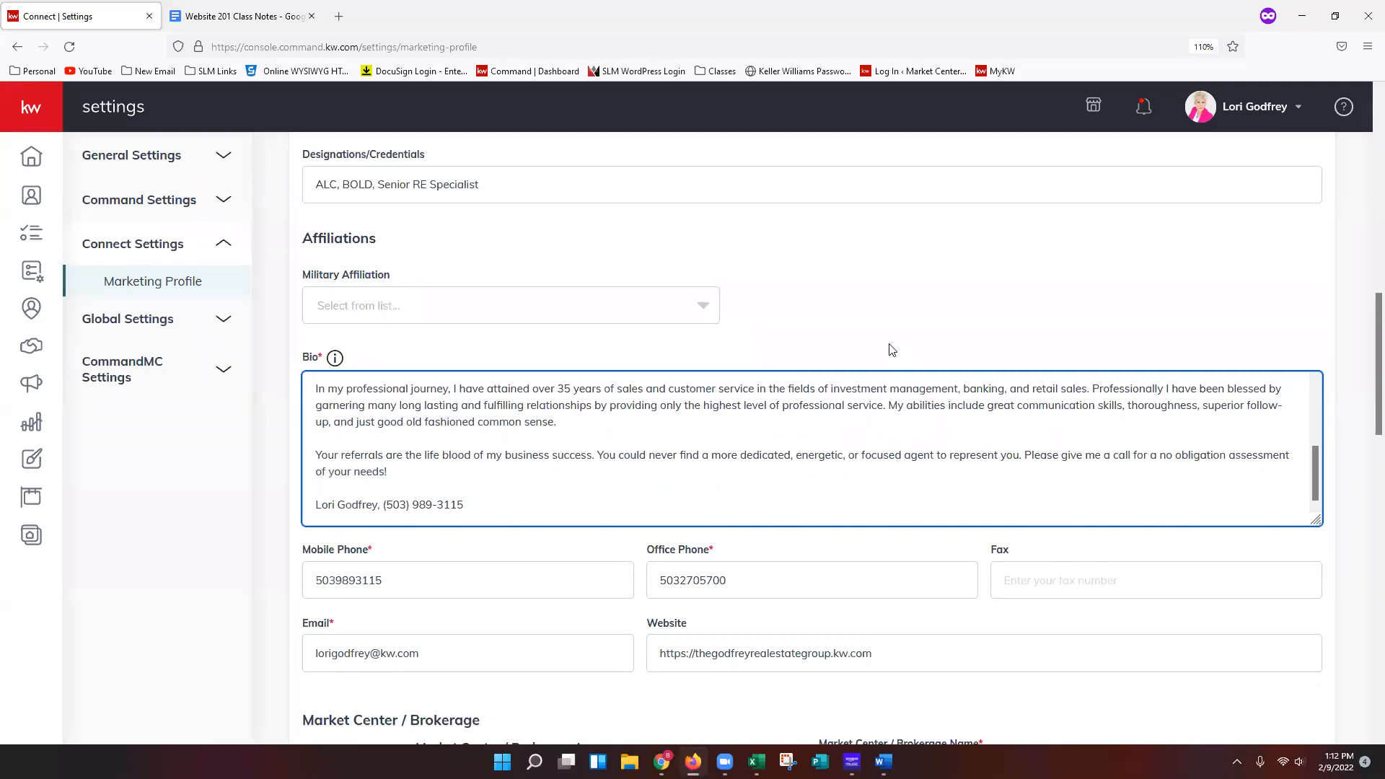
{"action": "scroll", "coordinate": [768, 402], "scroll_direction": "up", "scroll_amount": 10}
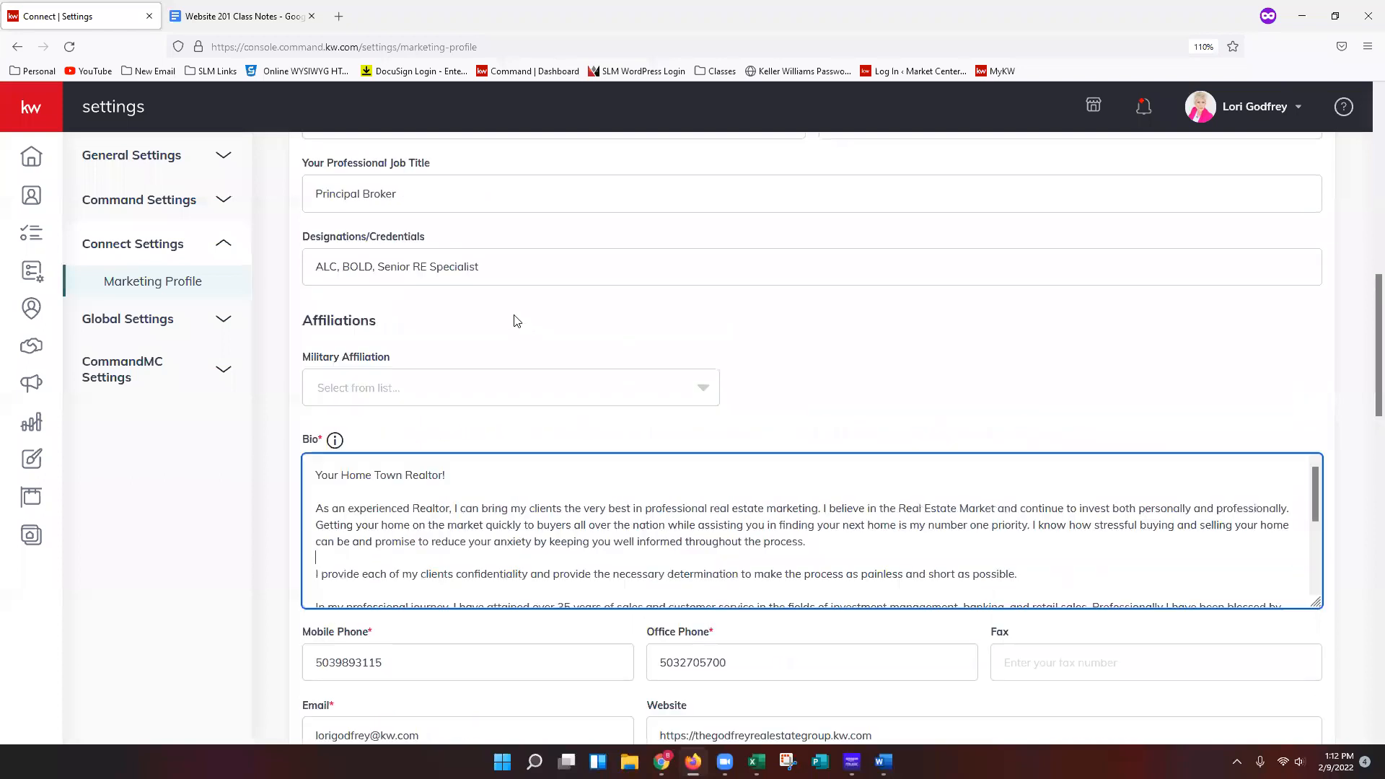
Inspect the agent license number and the phone, email and website contact fields.
{"action": "left_click_drag", "start_coordinate": [490, 303], "coordinate": [322, 381]}
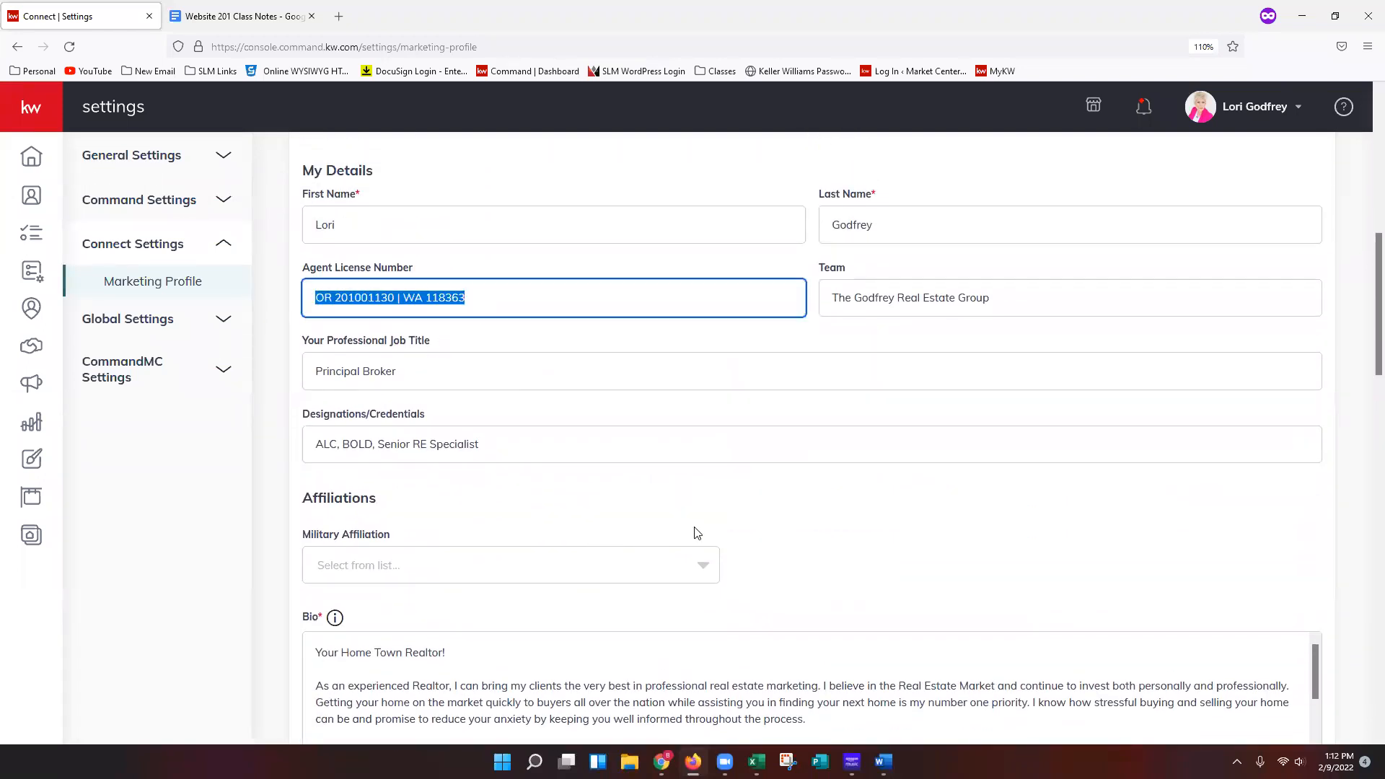
{"action": "left_click", "coordinate": [511, 300]}
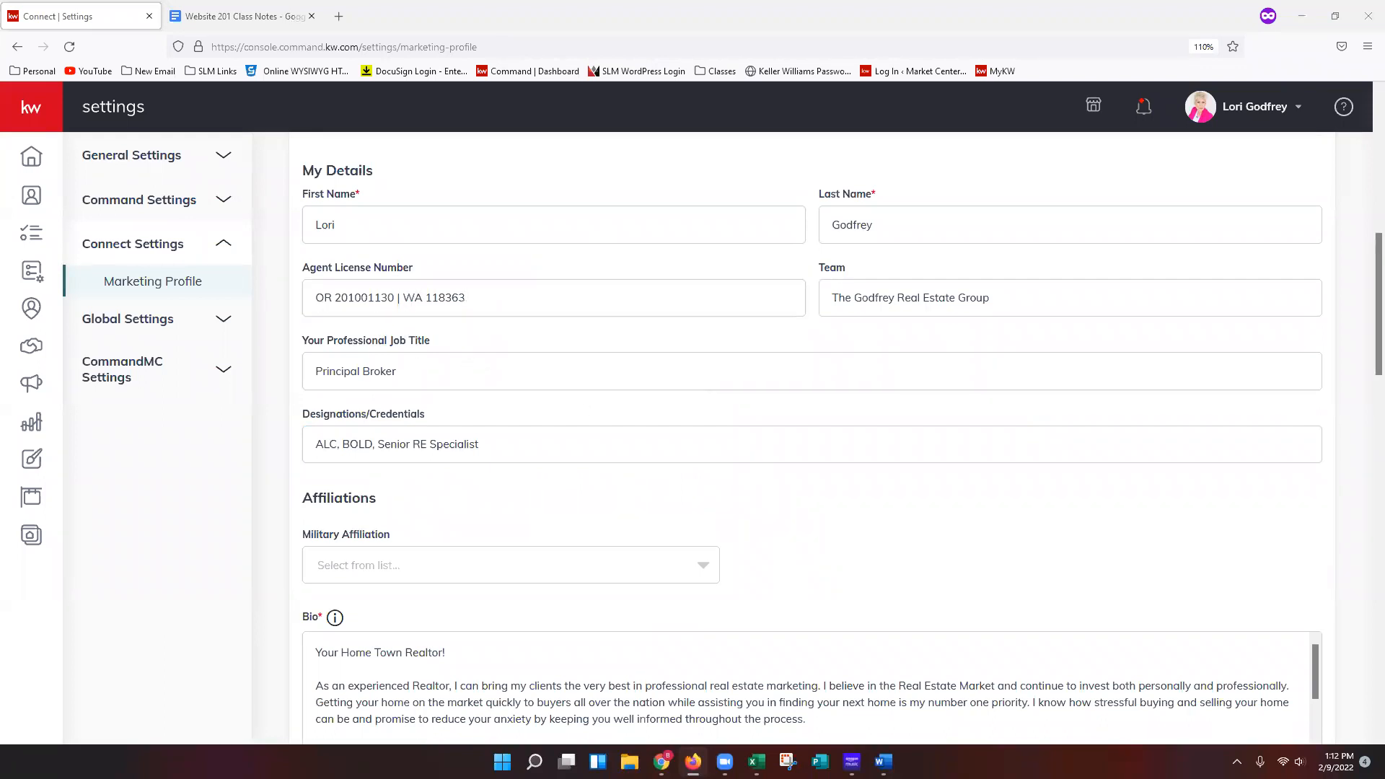
{"action": "scroll", "coordinate": [736, 482], "scroll_direction": "down", "scroll_amount": 5}
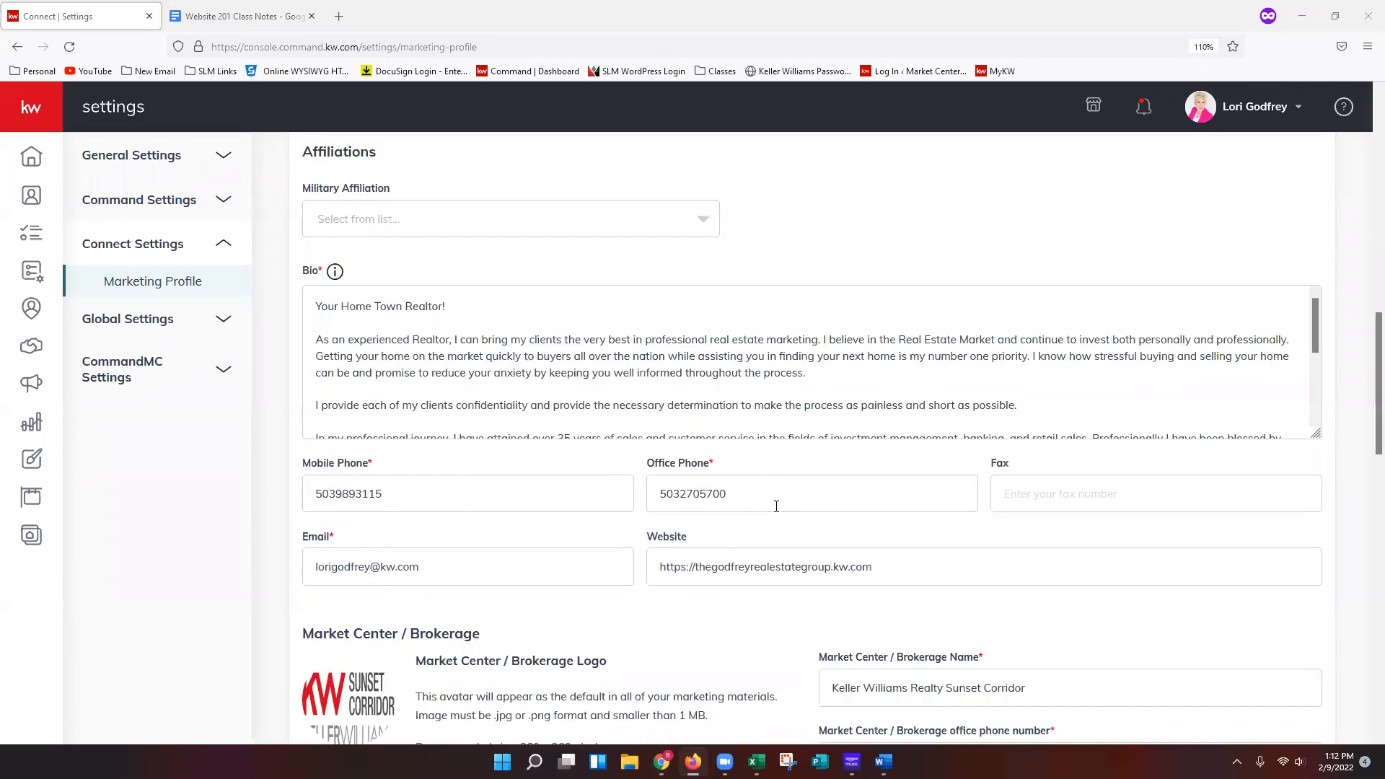
{"action": "scroll", "coordinate": [1227, 625], "scroll_direction": "down", "scroll_amount": 1}
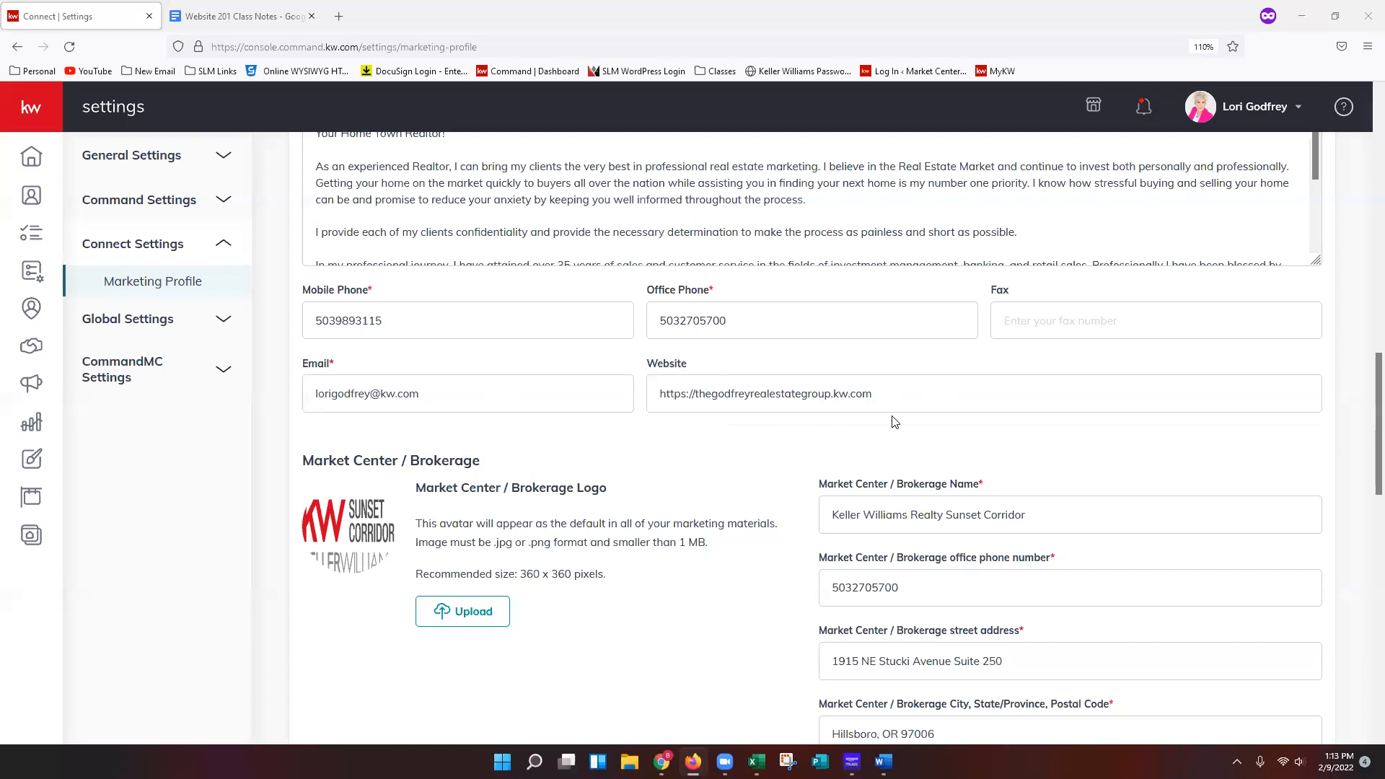
{"action": "left_click_drag", "start_coordinate": [834, 394], "coordinate": [873, 394]}
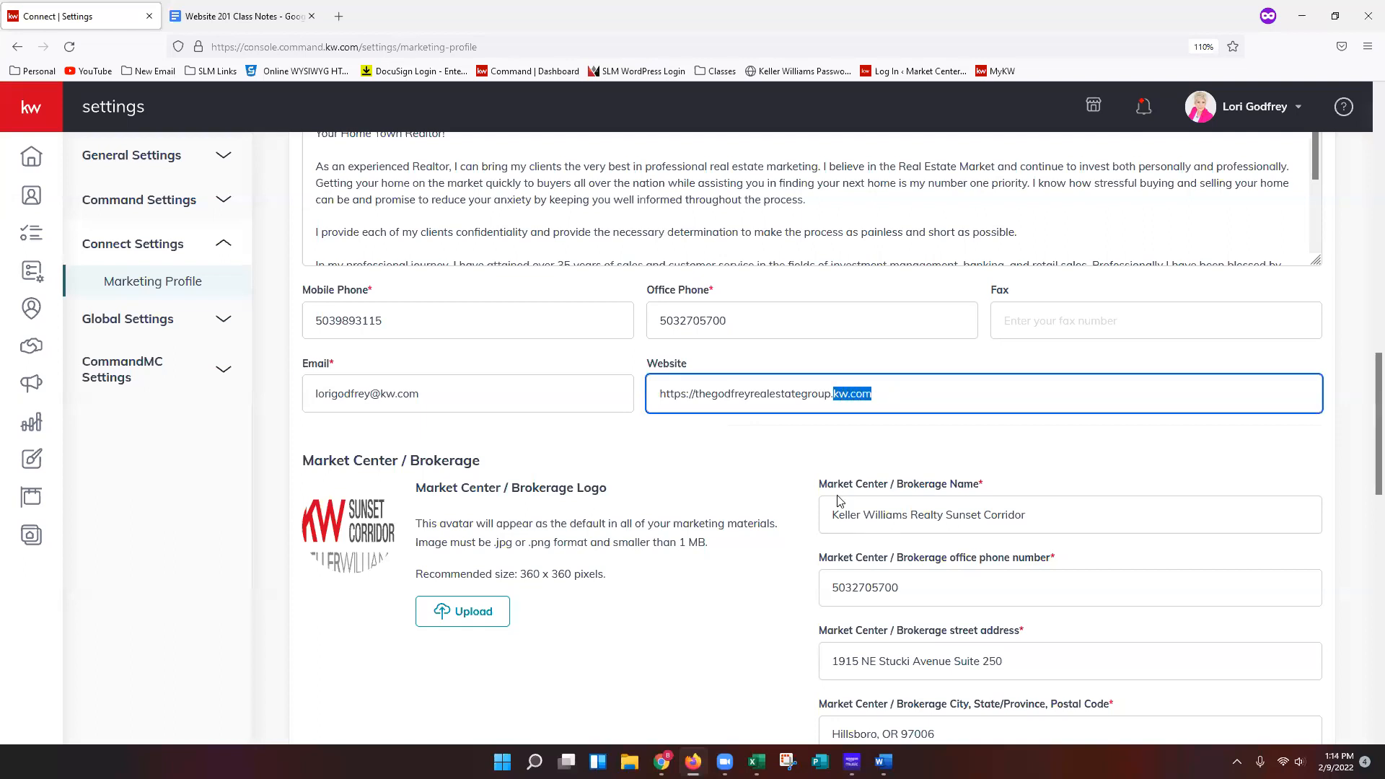
{"action": "left_click", "coordinate": [694, 393]}
{"action": "type", "text": "www."}
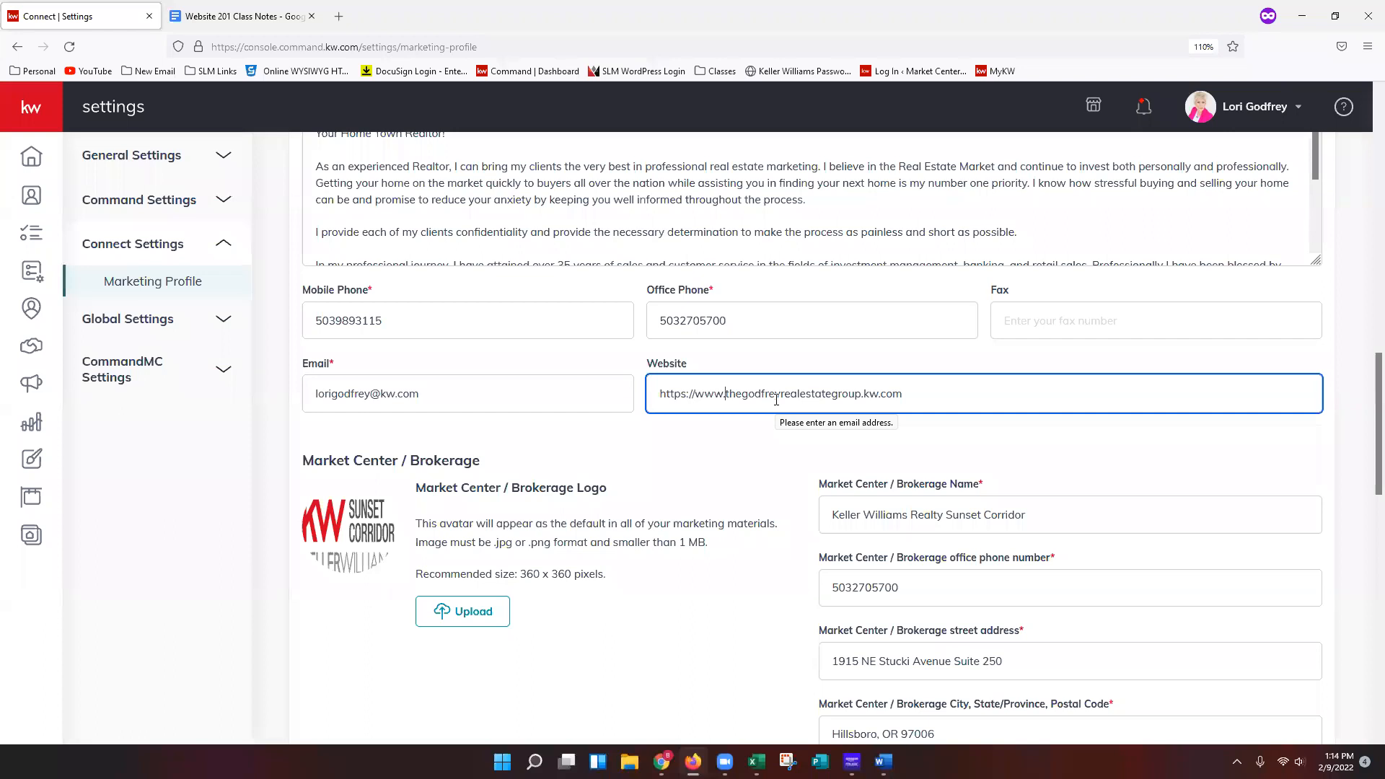
{"action": "key", "text": "BackSpace"}
{"action": "key", "text": "BackSpace"}
{"action": "key", "text": "BackSpace"}
{"action": "key", "text": "BackSpace"}
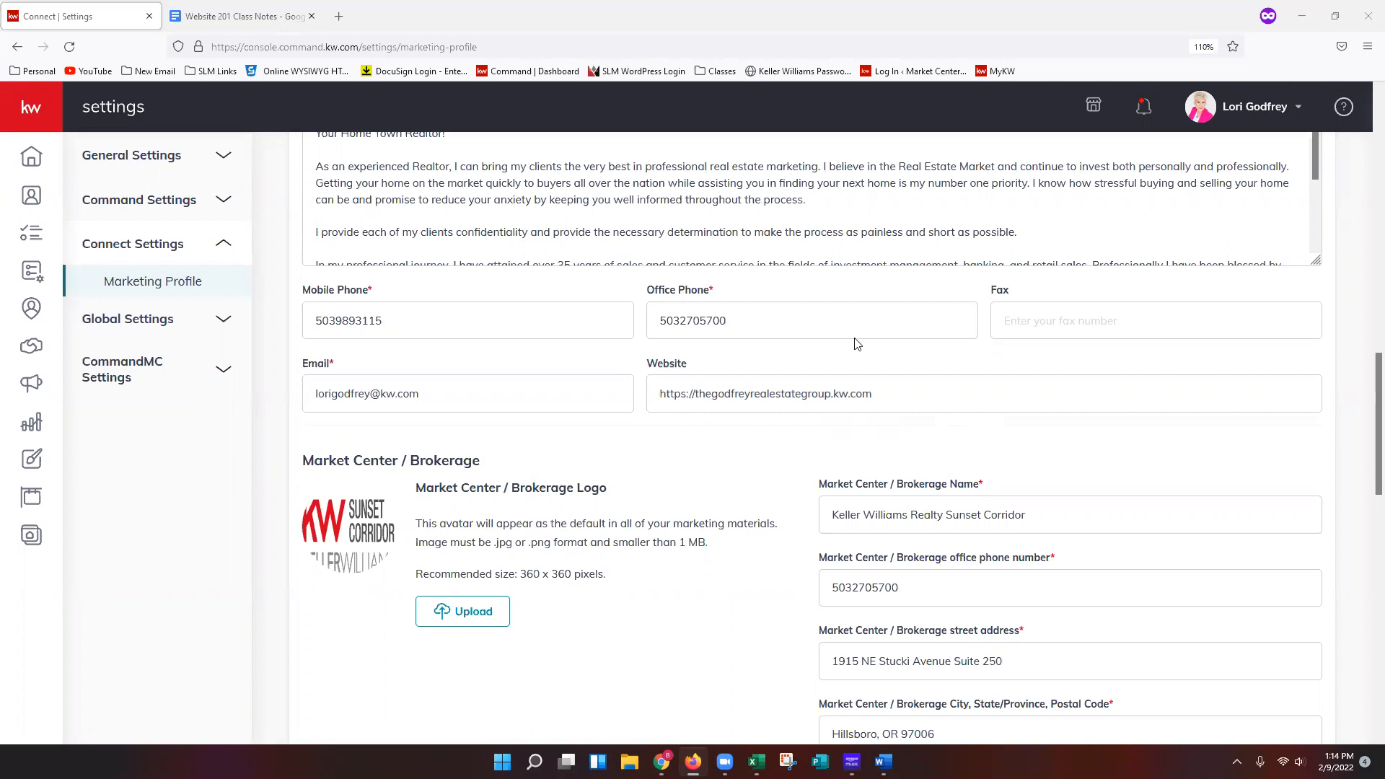
Examine the protocol and domain parts of the website address.
{"action": "left_click_drag", "start_coordinate": [830, 393], "coordinate": [931, 411]}
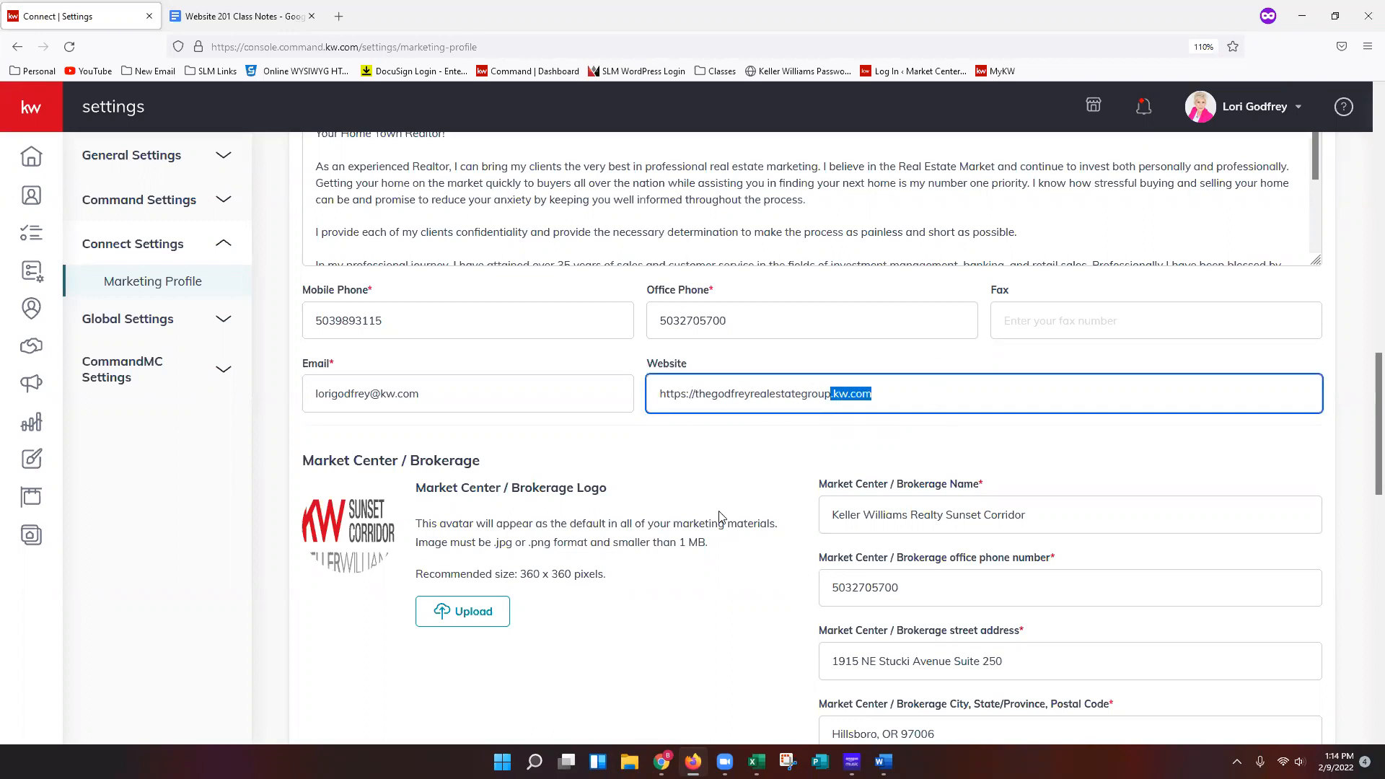
{"action": "left_click", "coordinate": [692, 394]}
{"action": "left_click_drag", "start_coordinate": [693, 394], "coordinate": [660, 395]}
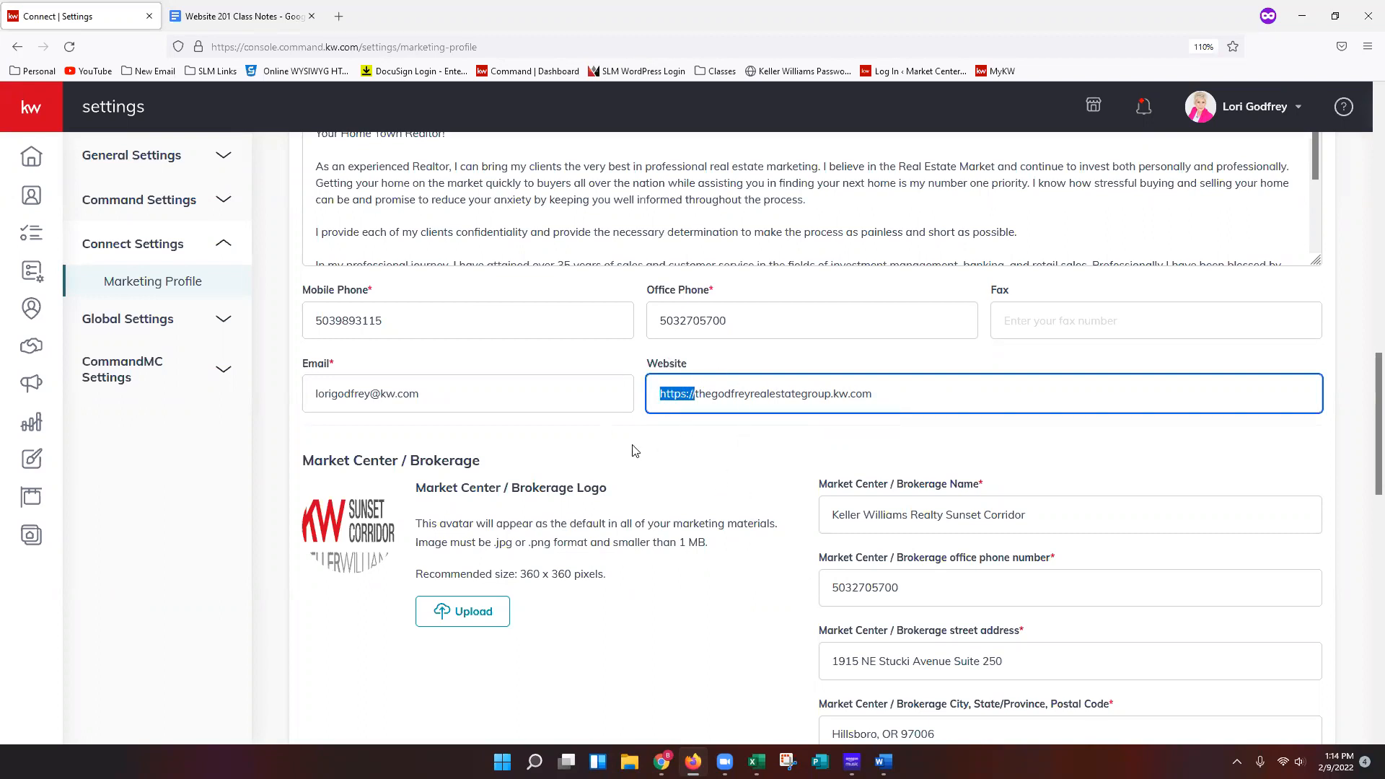
{"action": "left_click", "coordinate": [895, 393]}
{"action": "scroll", "coordinate": [767, 578], "scroll_direction": "down", "scroll_amount": 3}
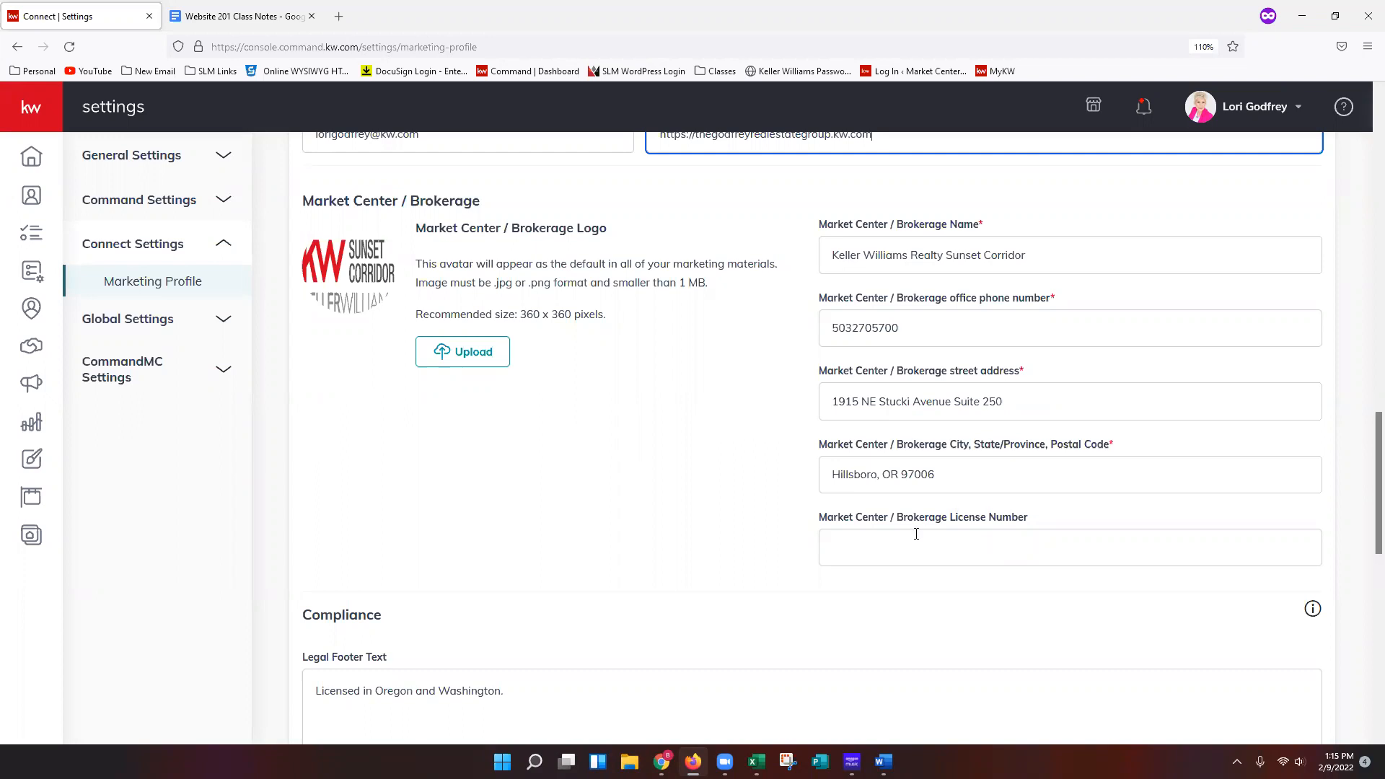
Review the brokerage details and the Legal Footer Text in the Compliance section.
{"action": "scroll", "coordinate": [920, 534], "scroll_direction": "down", "scroll_amount": 3}
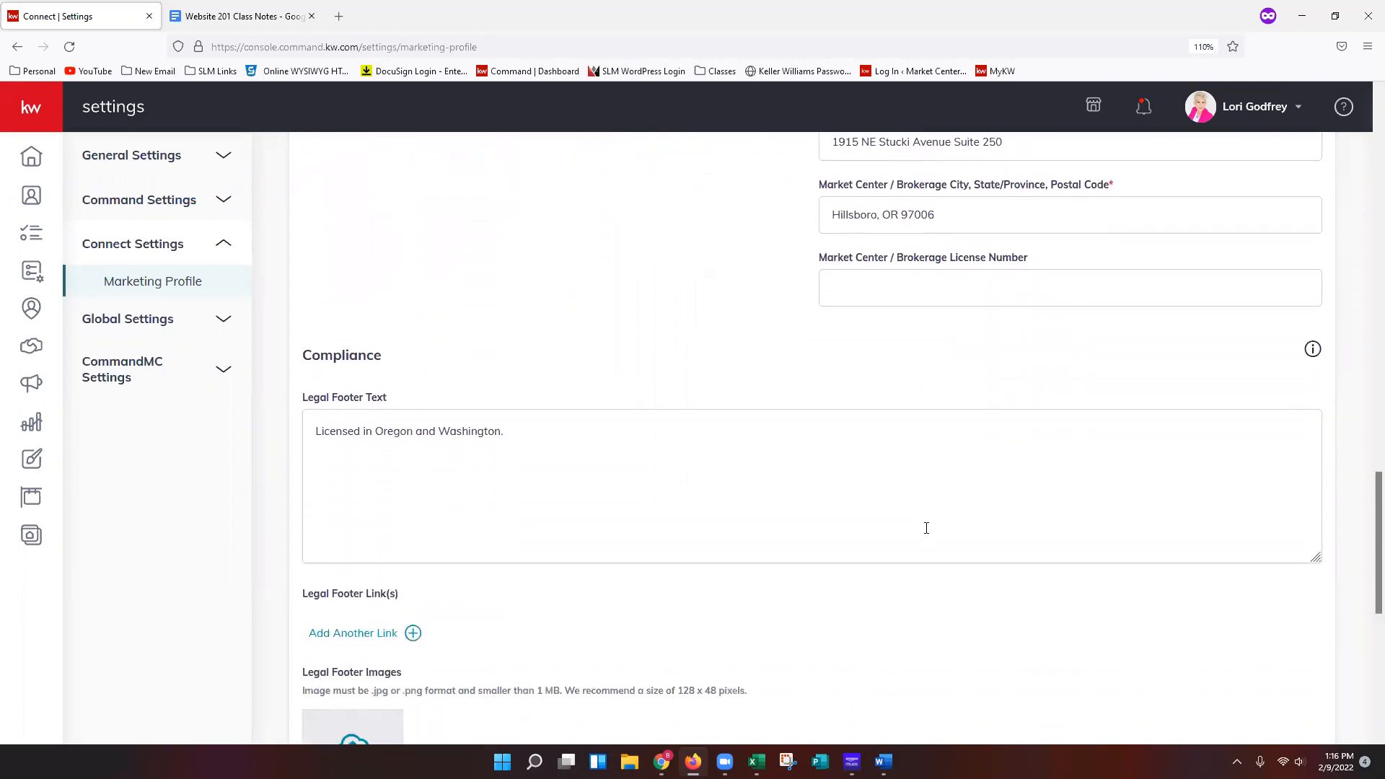
{"action": "scroll", "coordinate": [926, 528], "scroll_direction": "down", "scroll_amount": 1}
{"action": "scroll", "coordinate": [1083, 513], "scroll_direction": "down", "scroll_amount": 1}
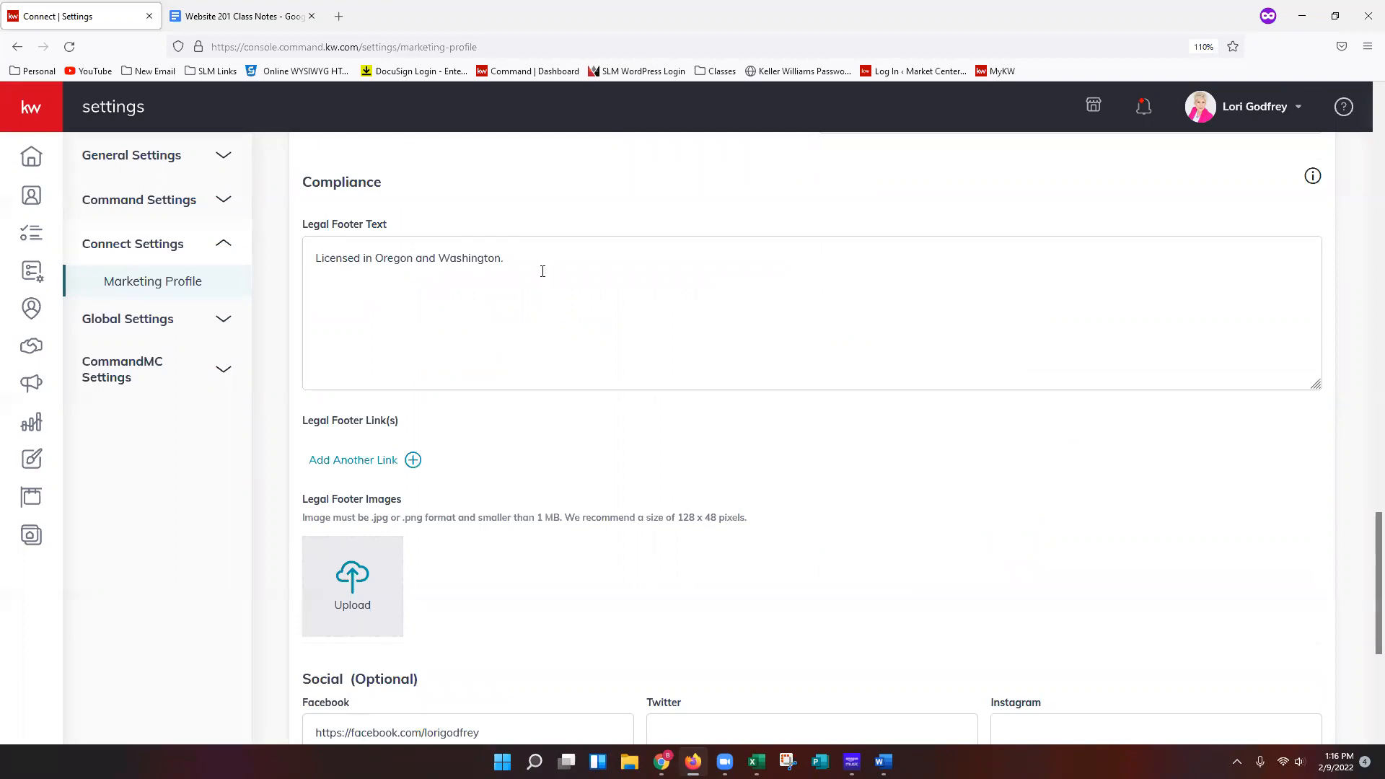
{"action": "triple_click", "coordinate": [515, 262]}
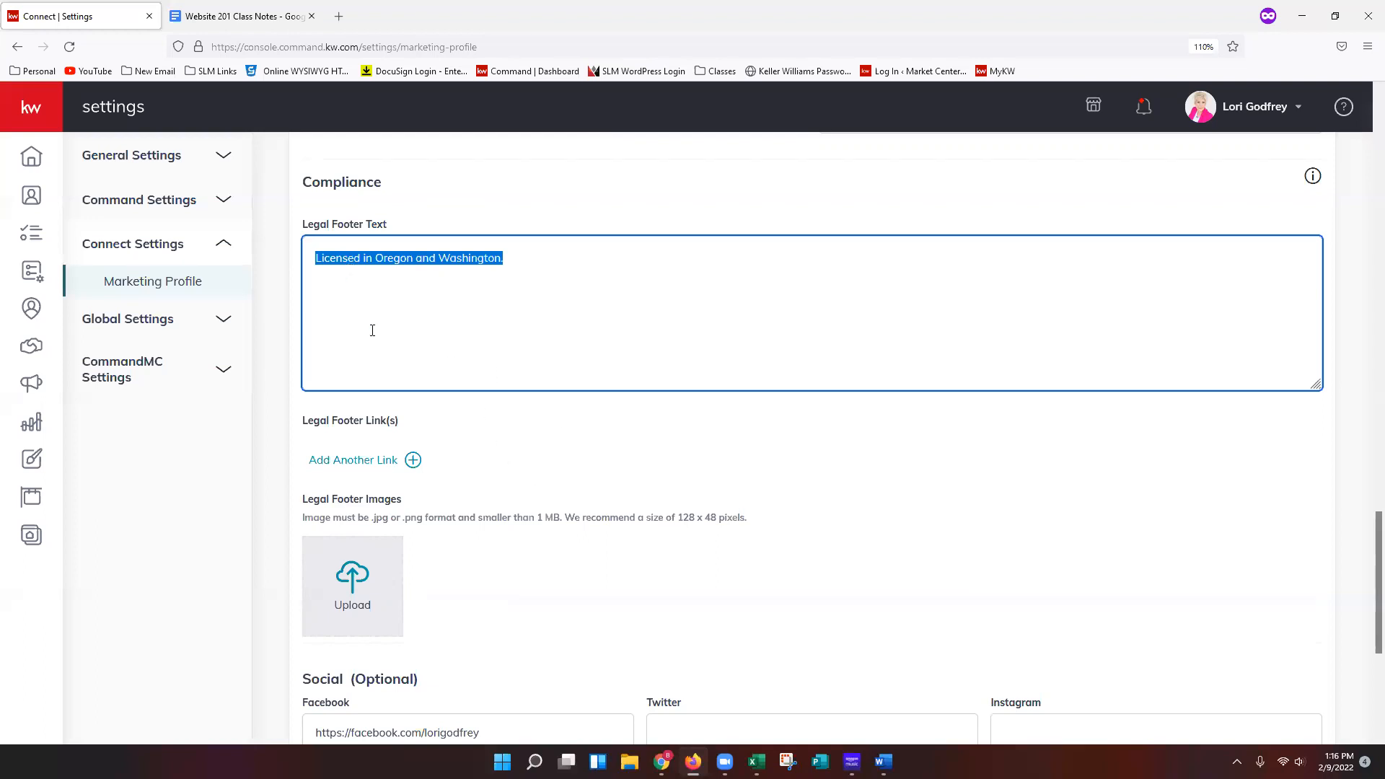
{"action": "left_click", "coordinate": [594, 300]}
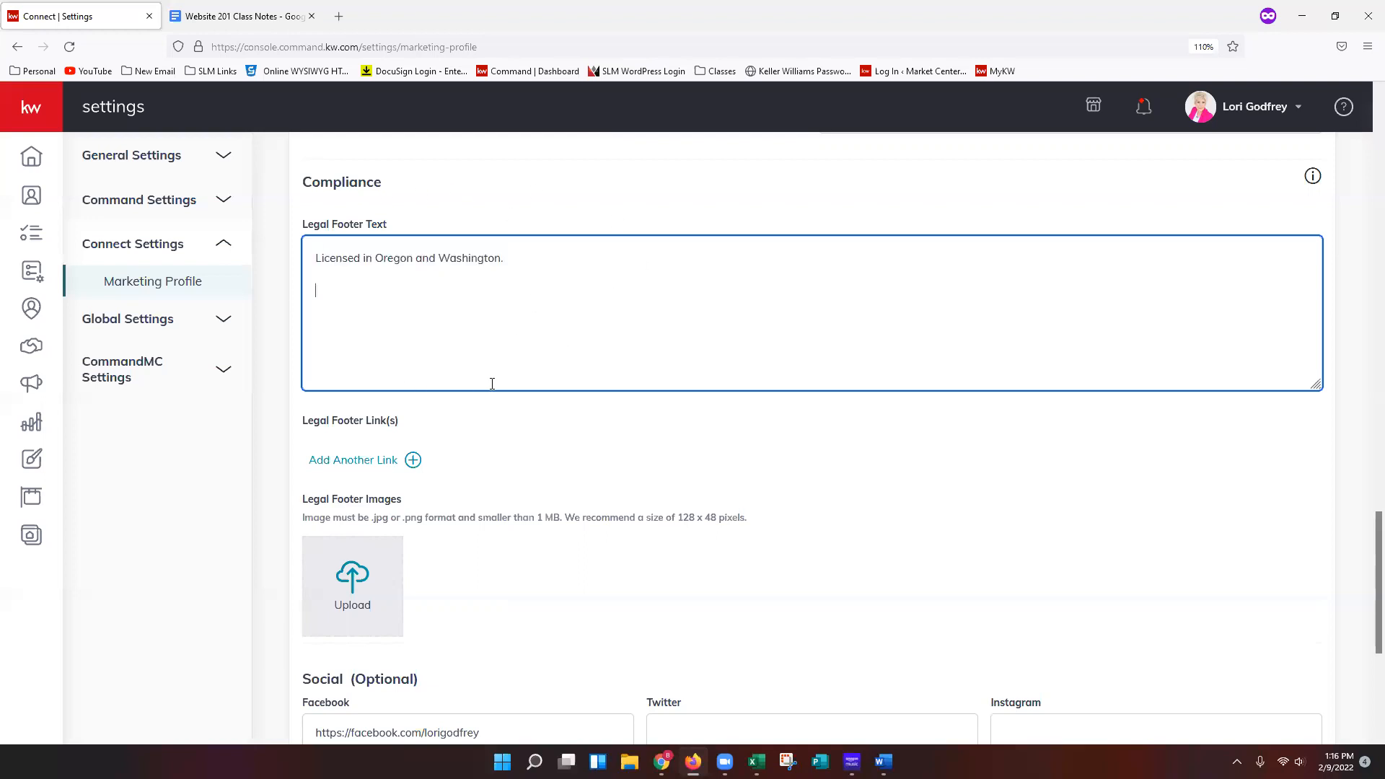
{"action": "scroll", "coordinate": [537, 376], "scroll_direction": "down", "scroll_amount": 2}
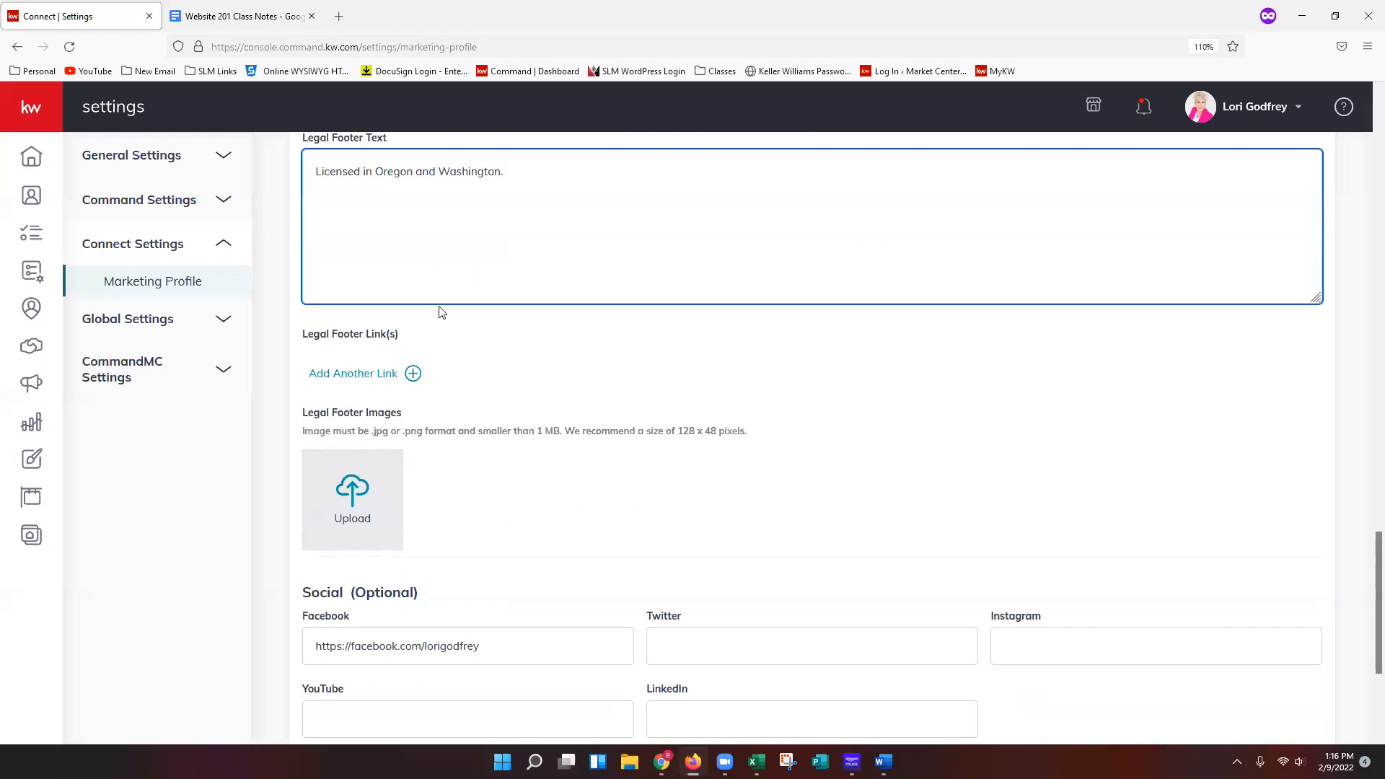
Add a legal footer link row and remove it again.
{"action": "left_click", "coordinate": [382, 388]}
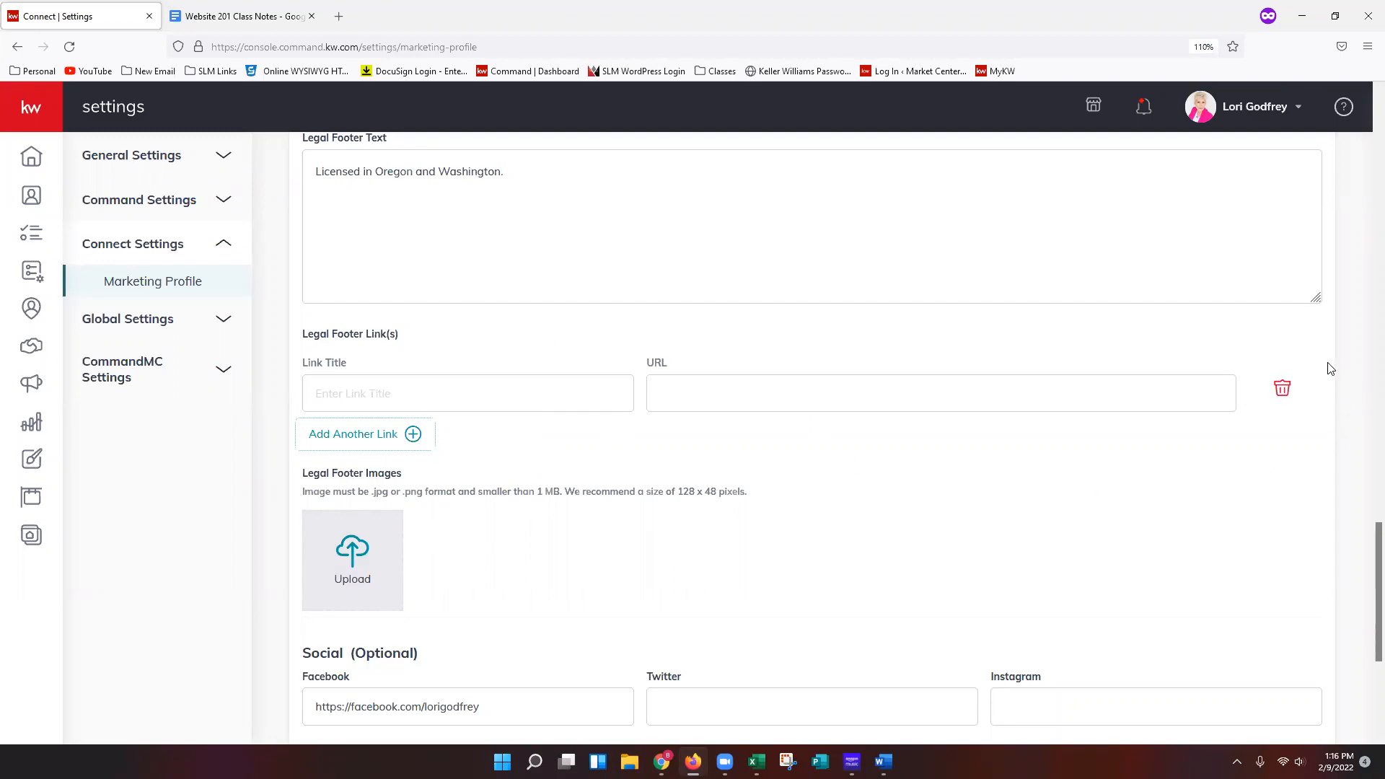
{"action": "left_click", "coordinate": [1282, 389]}
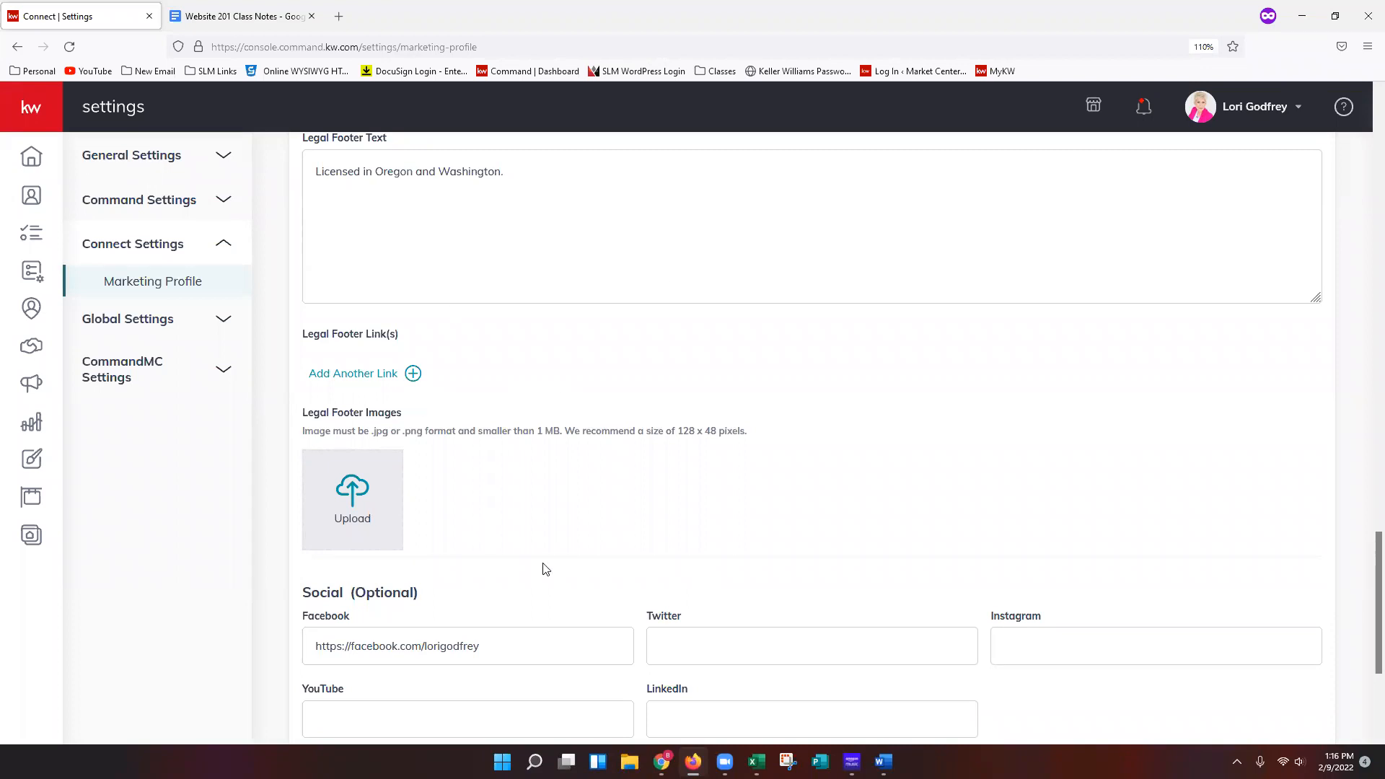
Review the Legal Footer Images upload requirements and the social profile fields.
{"action": "scroll", "coordinate": [481, 534], "scroll_direction": "down", "scroll_amount": 2}
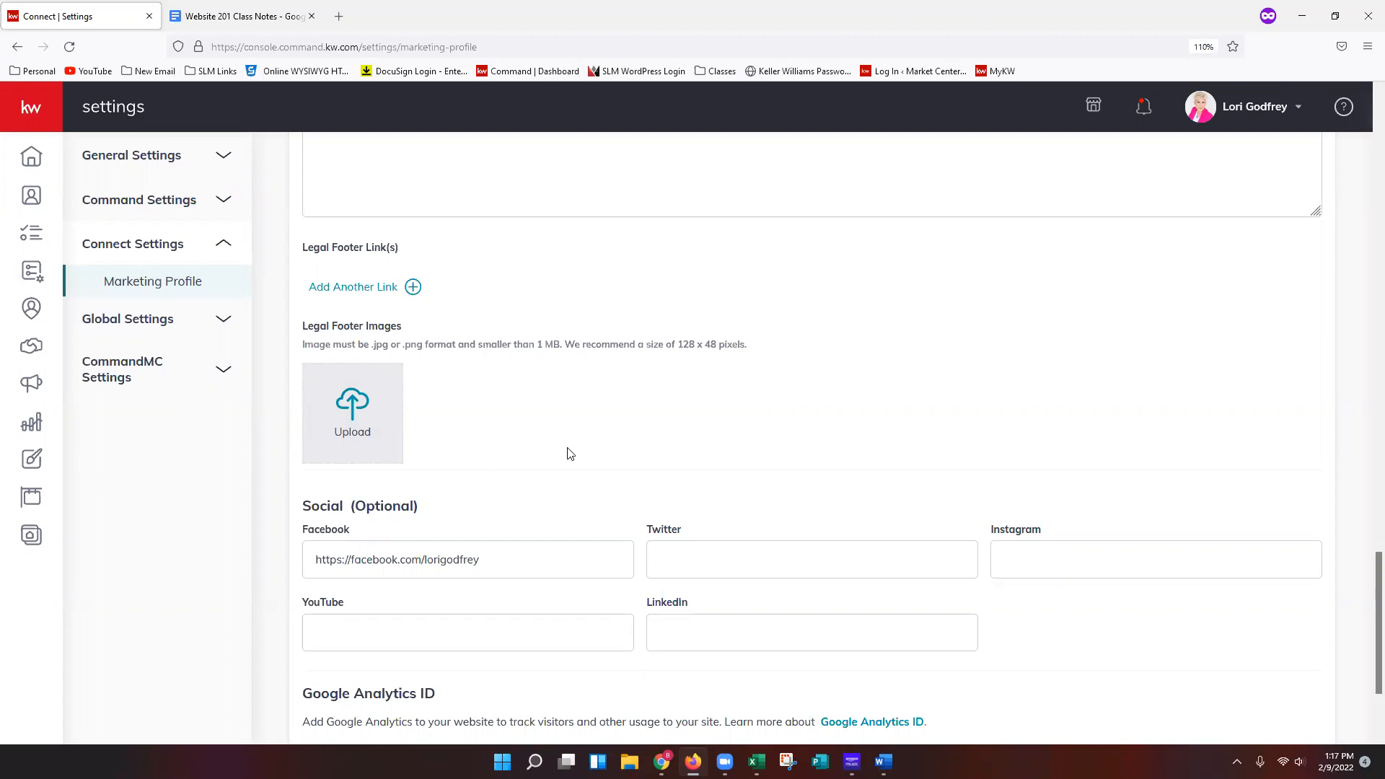
{"action": "left_click_drag", "start_coordinate": [681, 344], "coordinate": [717, 345]}
{"action": "left_click", "coordinate": [422, 400]}
Save the marketing profile.
{"action": "scroll", "coordinate": [538, 422], "scroll_direction": "down", "scroll_amount": 1}
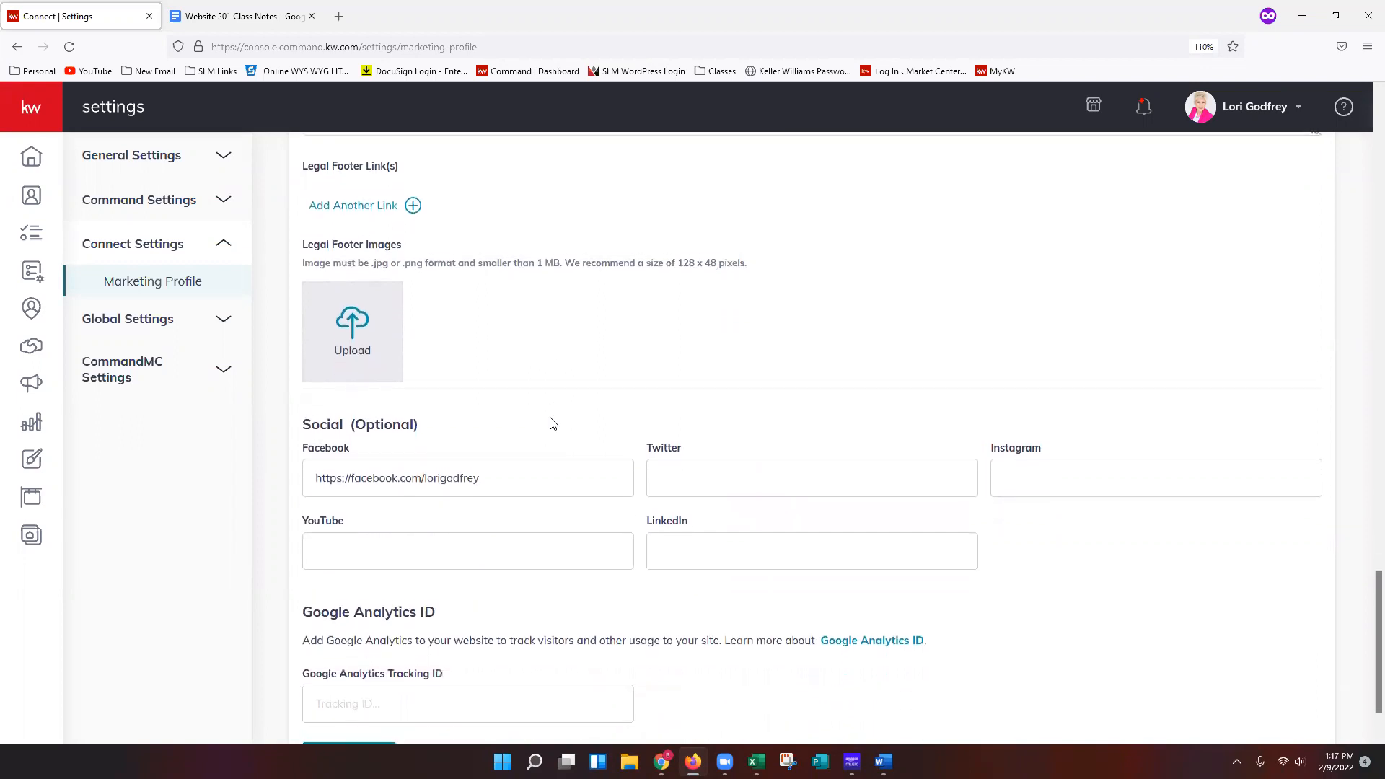
{"action": "scroll", "coordinate": [552, 422], "scroll_direction": "down", "scroll_amount": 1}
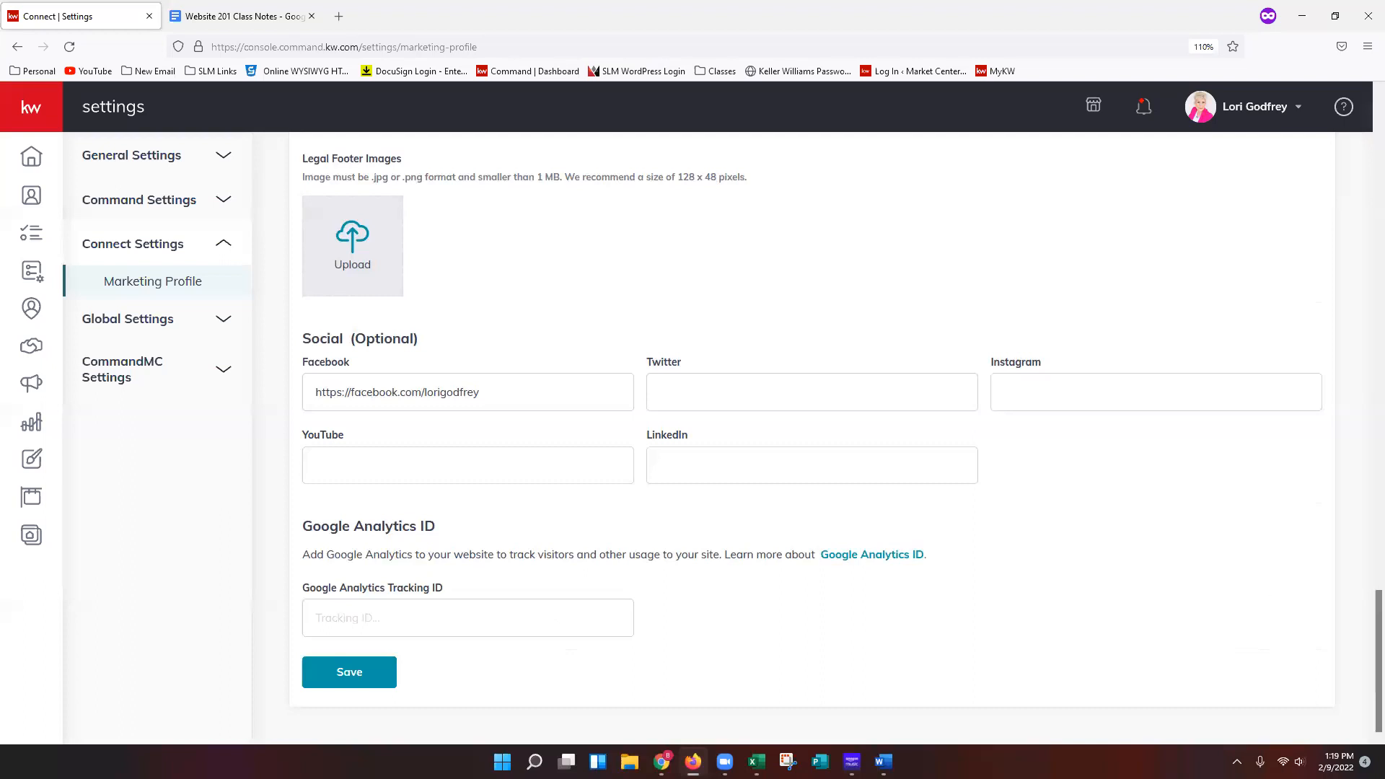
{"action": "left_click", "coordinate": [324, 679]}
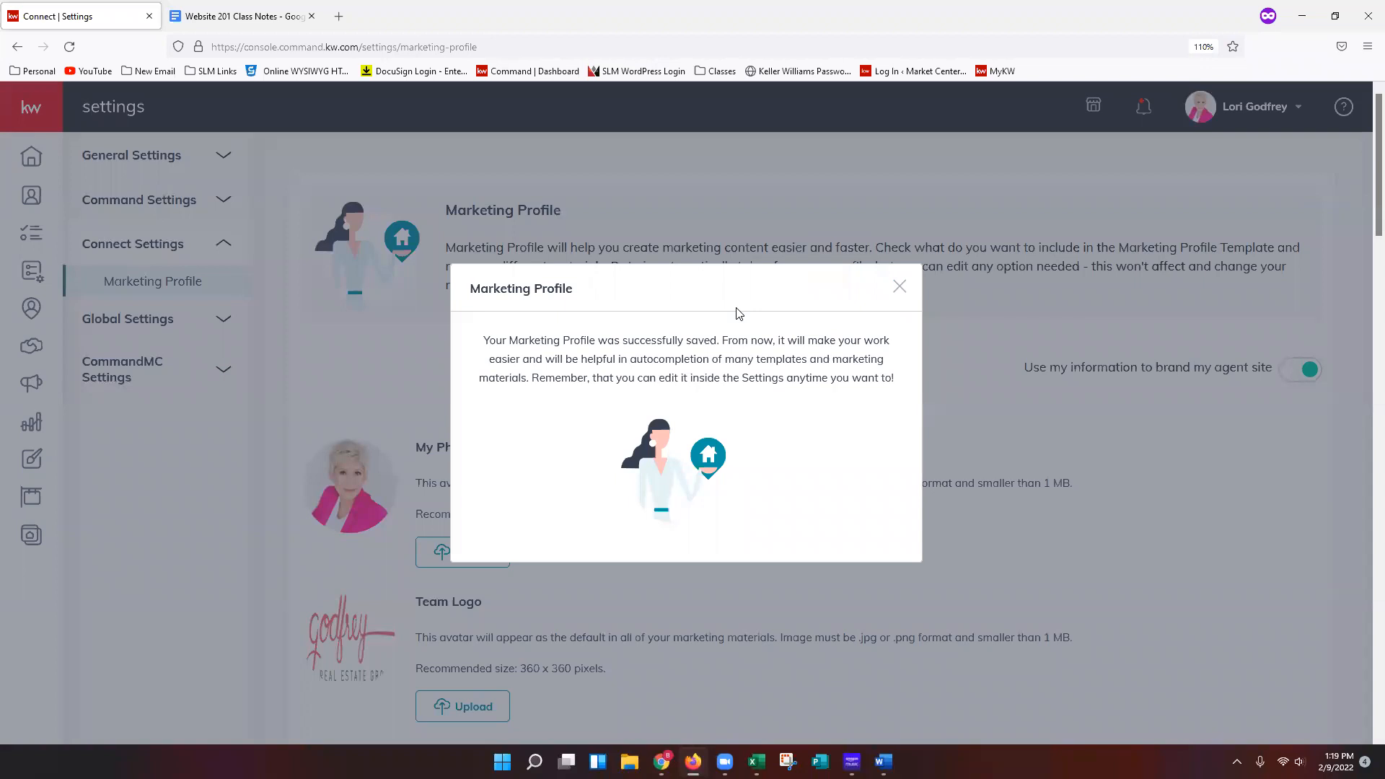
Dismiss the Marketing Profile saved confirmation message.
{"action": "left_click", "coordinate": [900, 294]}
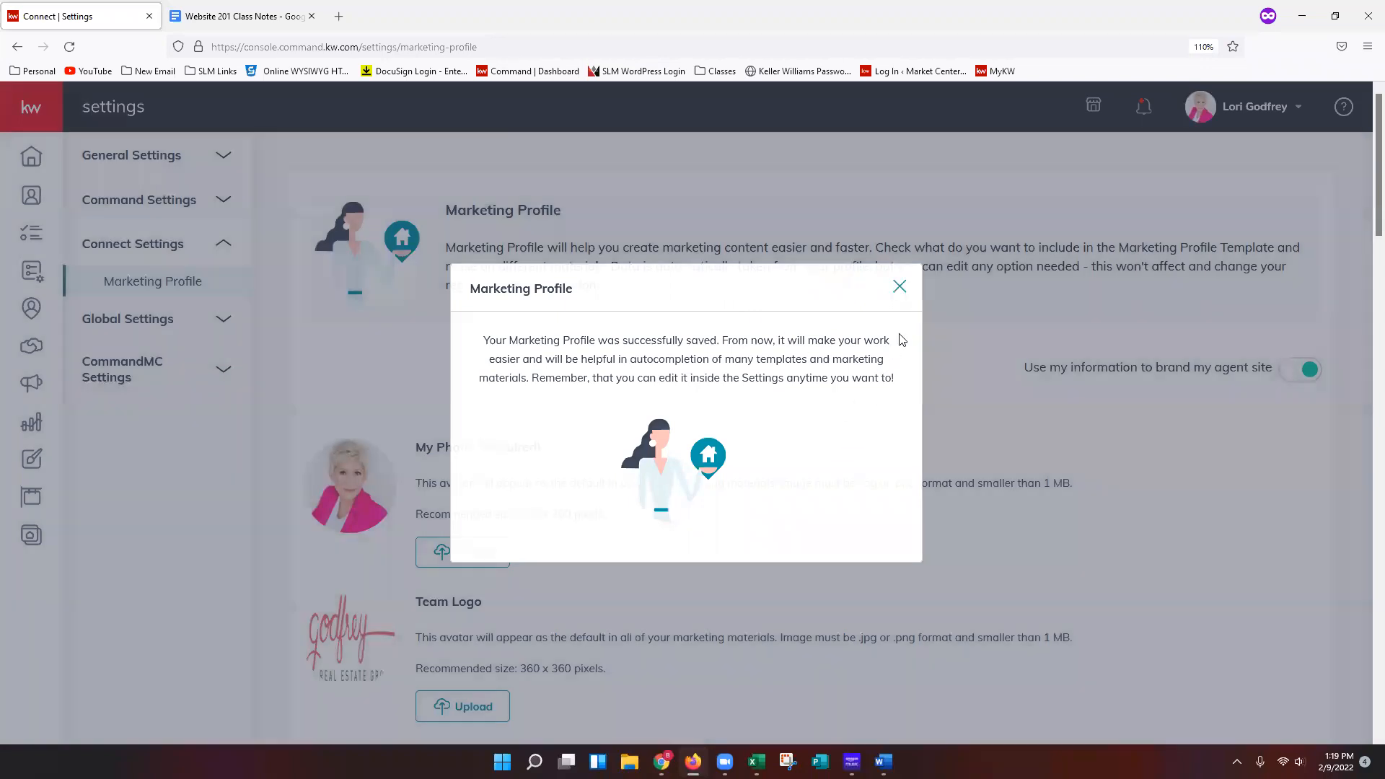
{"action": "right_click", "coordinate": [899, 294]}
{"action": "left_click", "coordinate": [938, 550]}
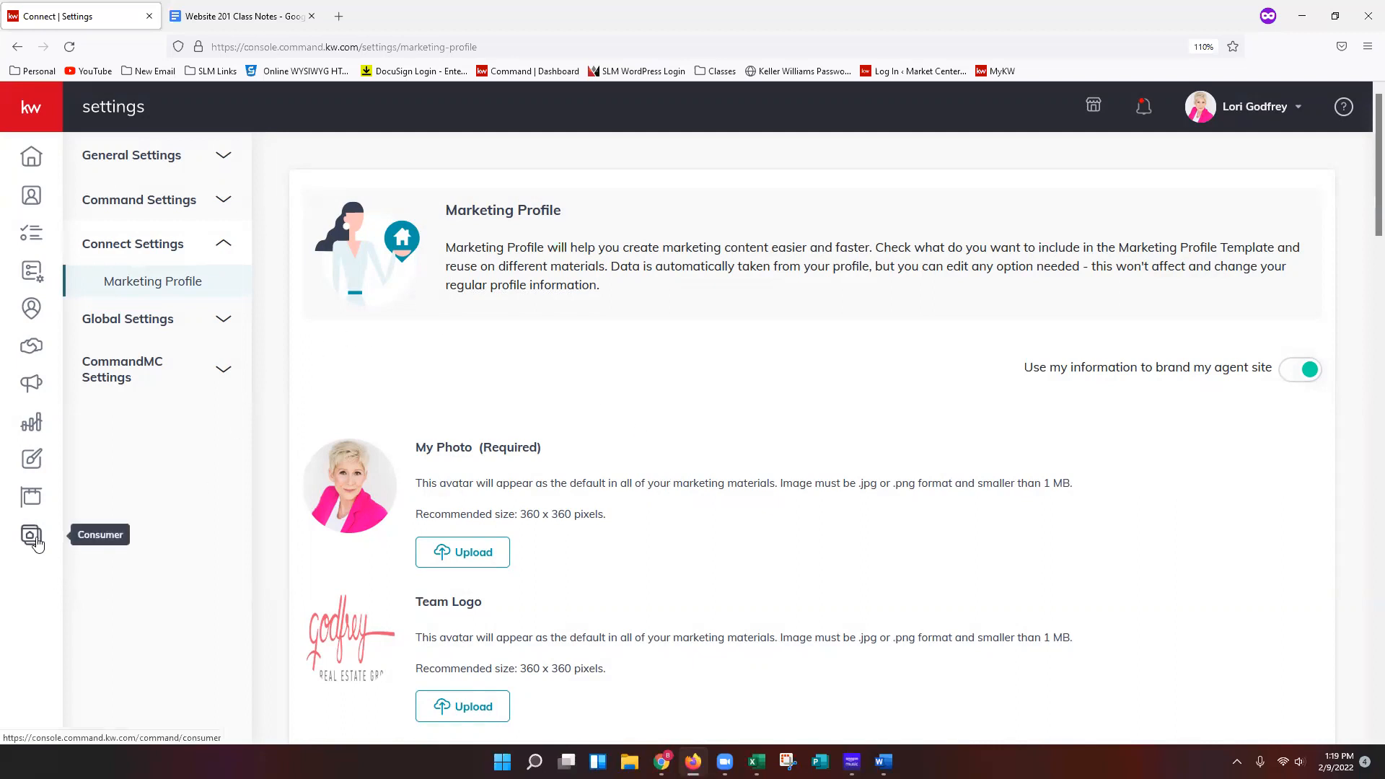
Open the Consumer section to reach the Agent Site Pages list.
{"action": "left_click", "coordinate": [35, 108]}
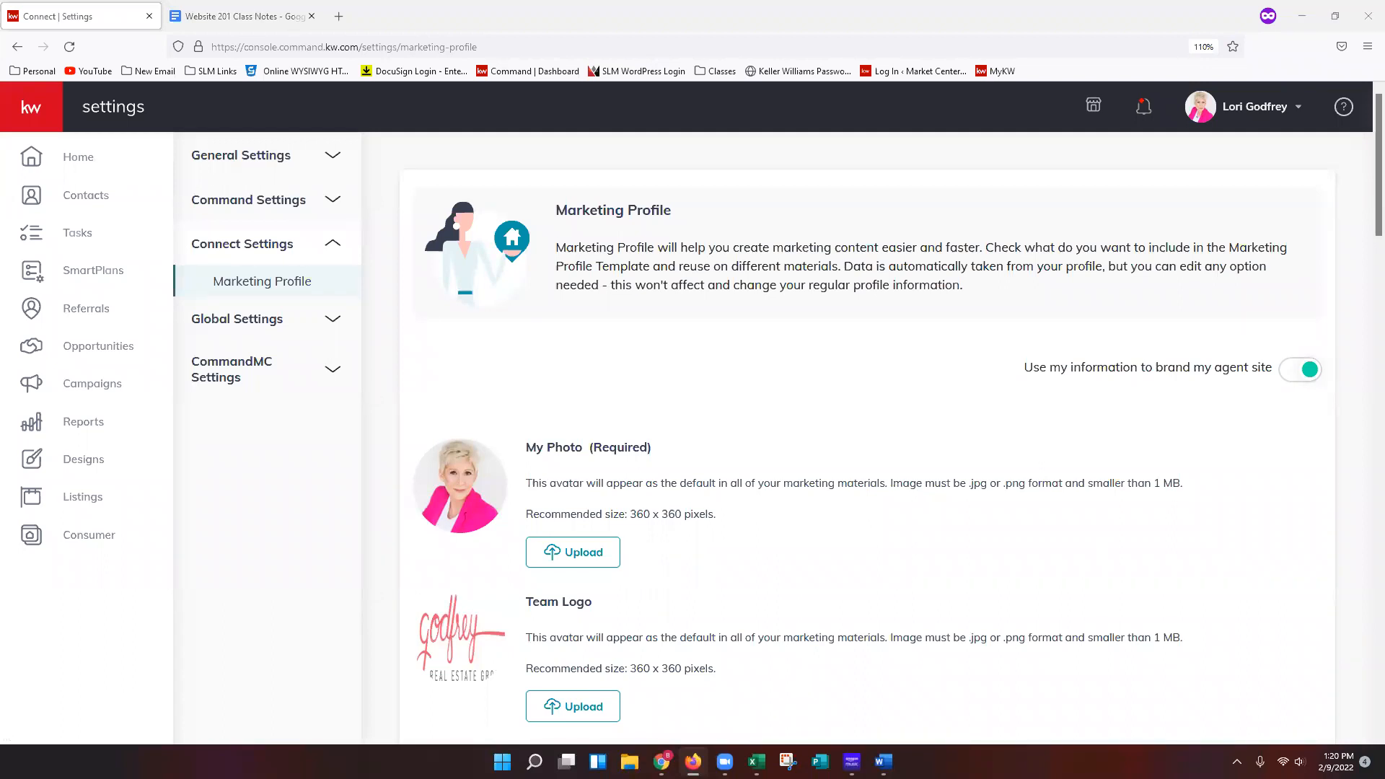
{"action": "left_click", "coordinate": [83, 540]}
{"action": "left_click", "coordinate": [40, 114]}
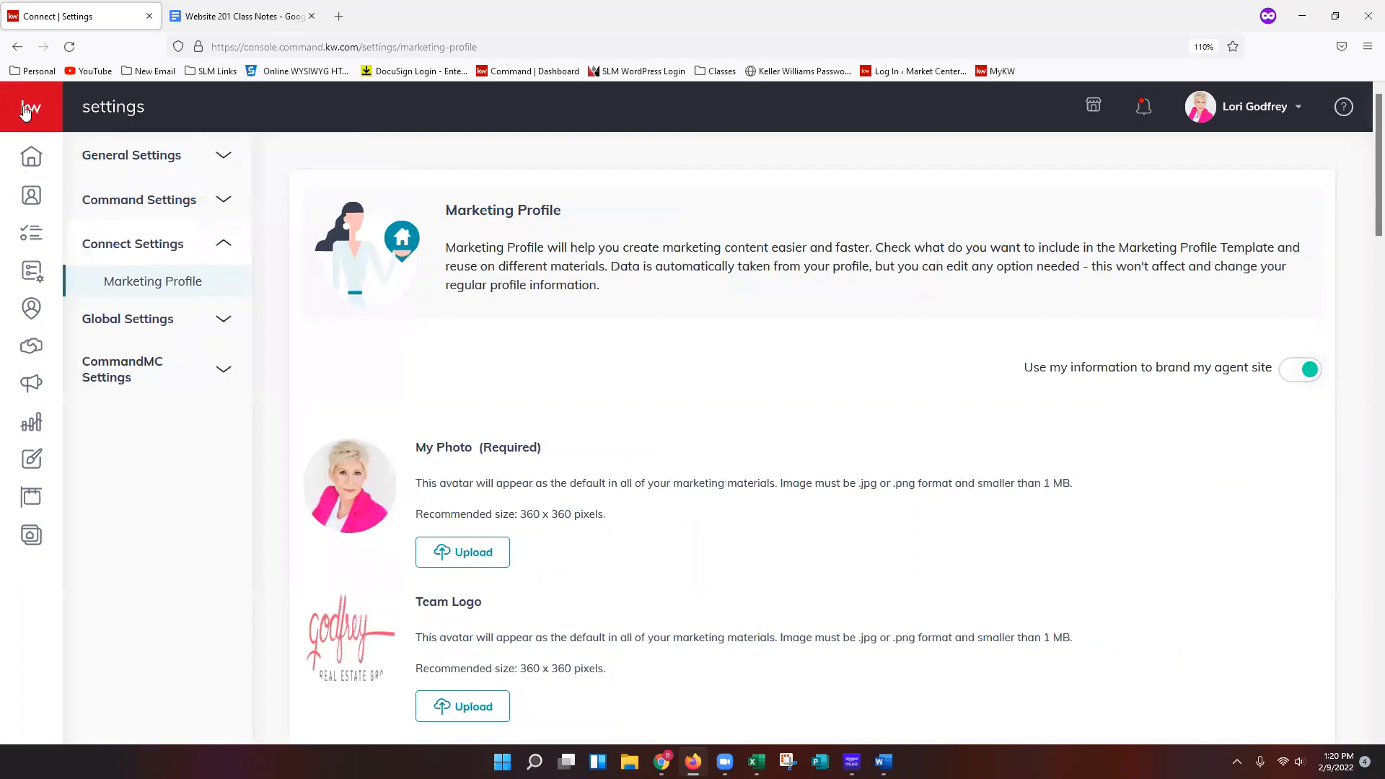
{"action": "left_click", "coordinate": [26, 110]}
{"action": "right_click", "coordinate": [98, 538]}
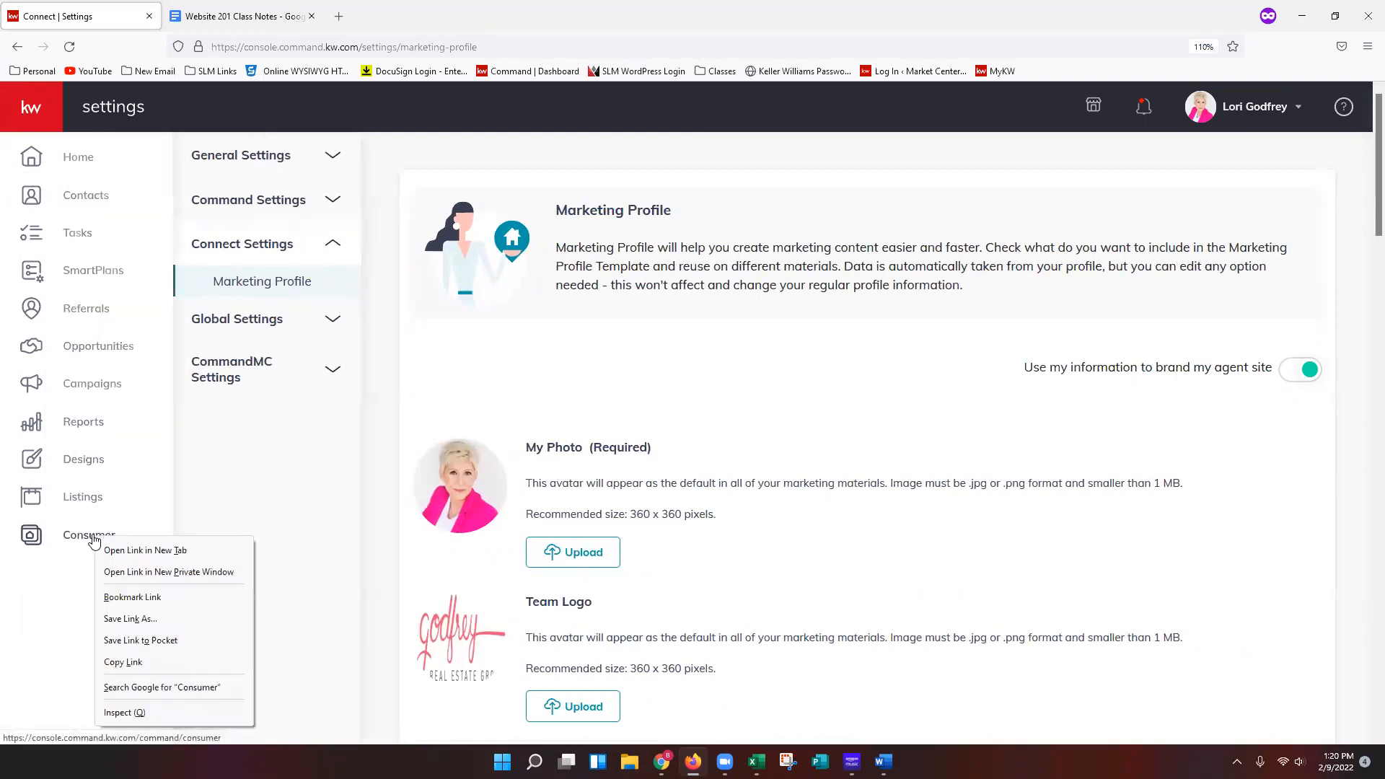
{"action": "left_click", "coordinate": [137, 551]}
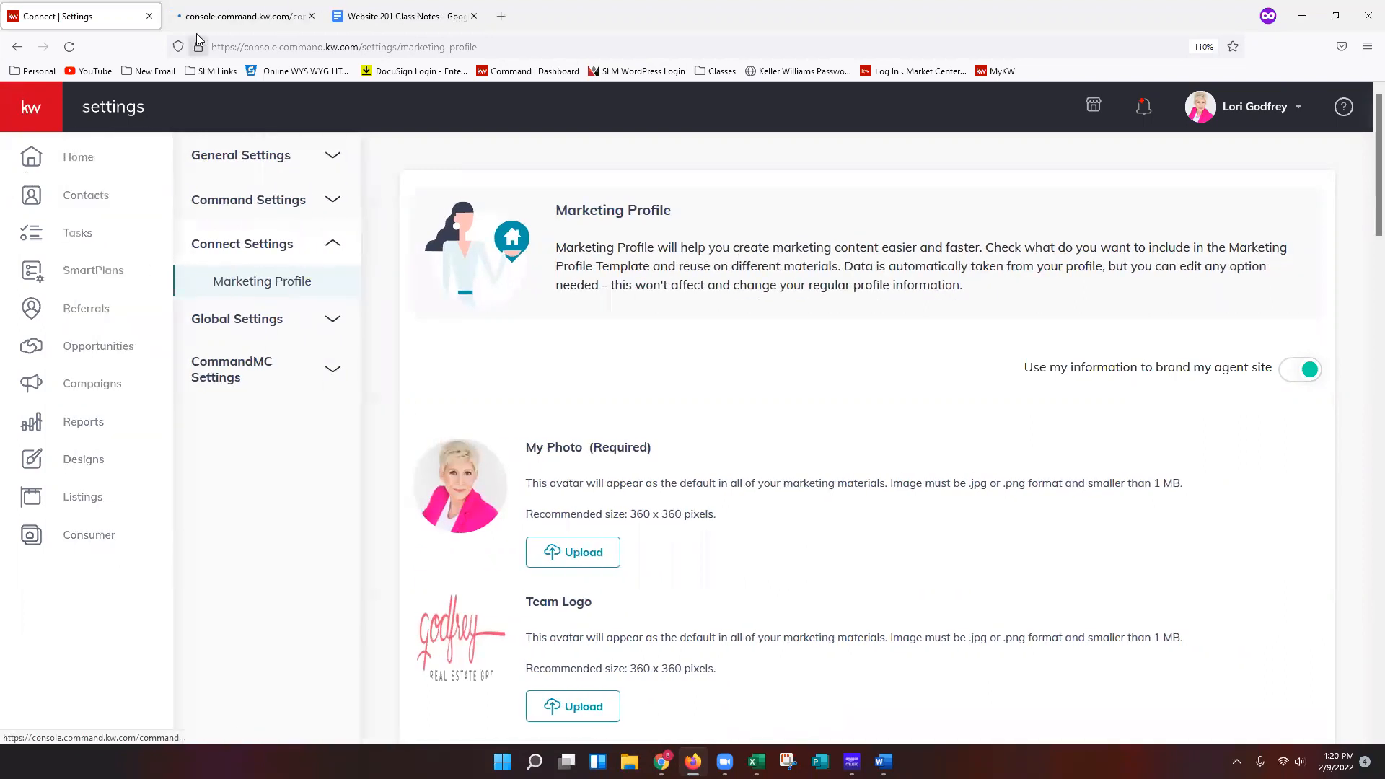
{"action": "key", "text": "ctrl+Tab"}
{"action": "left_click", "coordinate": [124, 22]}
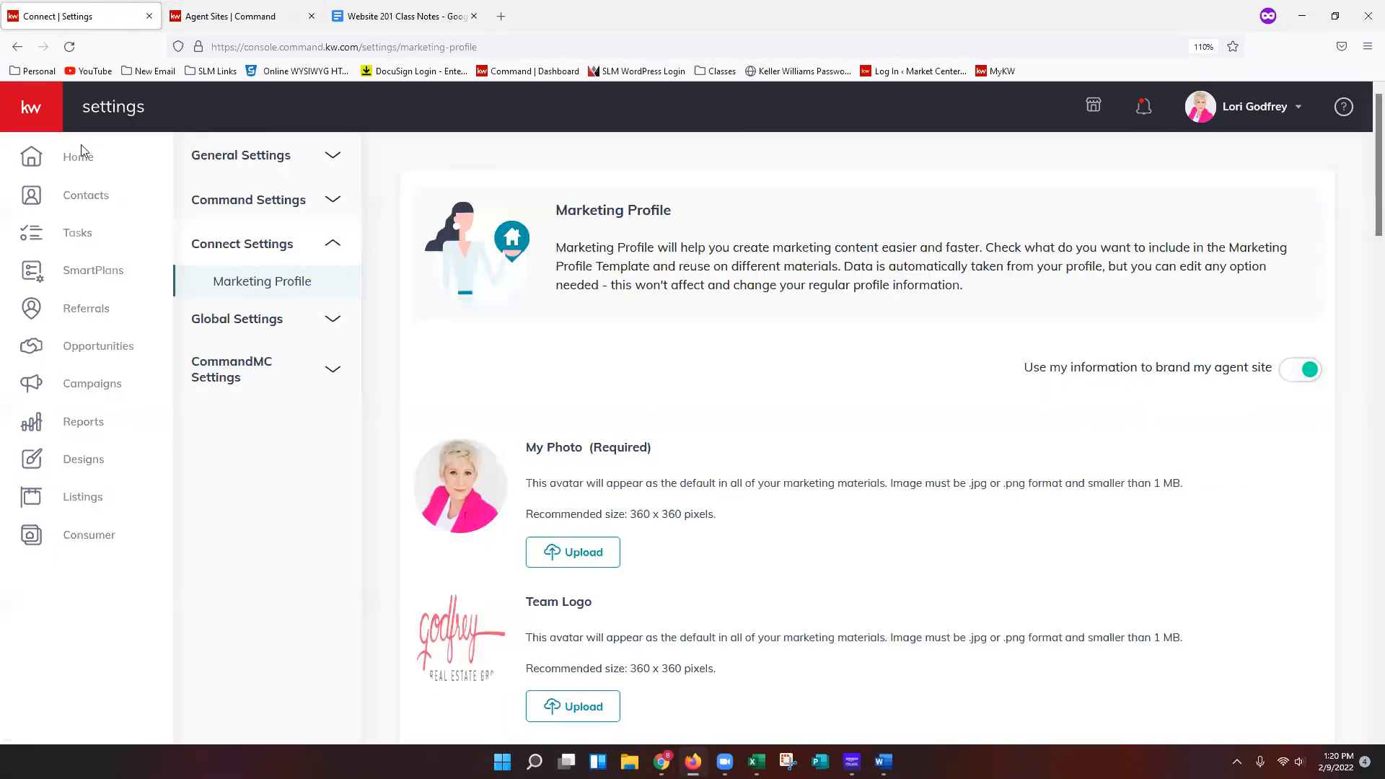
{"action": "left_click", "coordinate": [83, 539]}
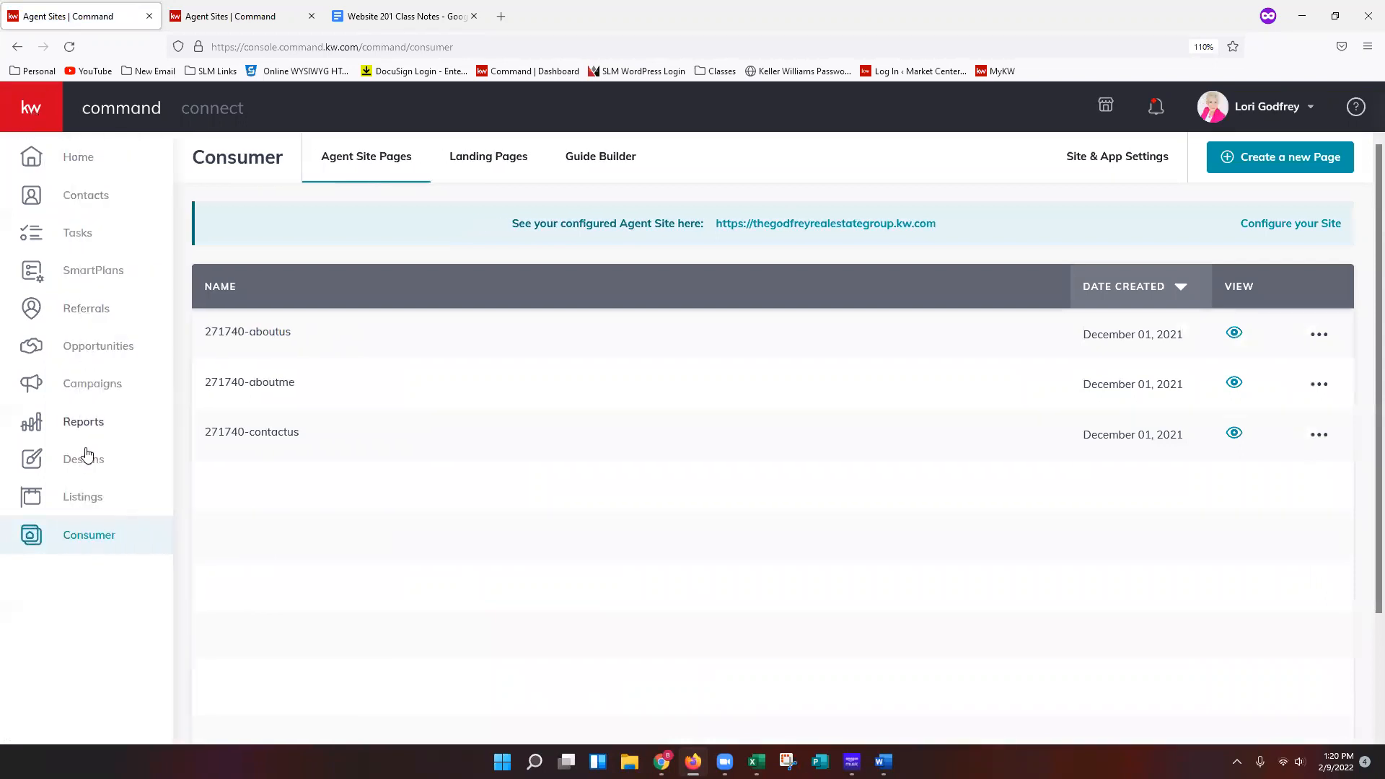
Close the duplicate Consumer tab and return to the Agent Site Pages list in Command.
{"action": "right_click", "coordinate": [95, 539]}
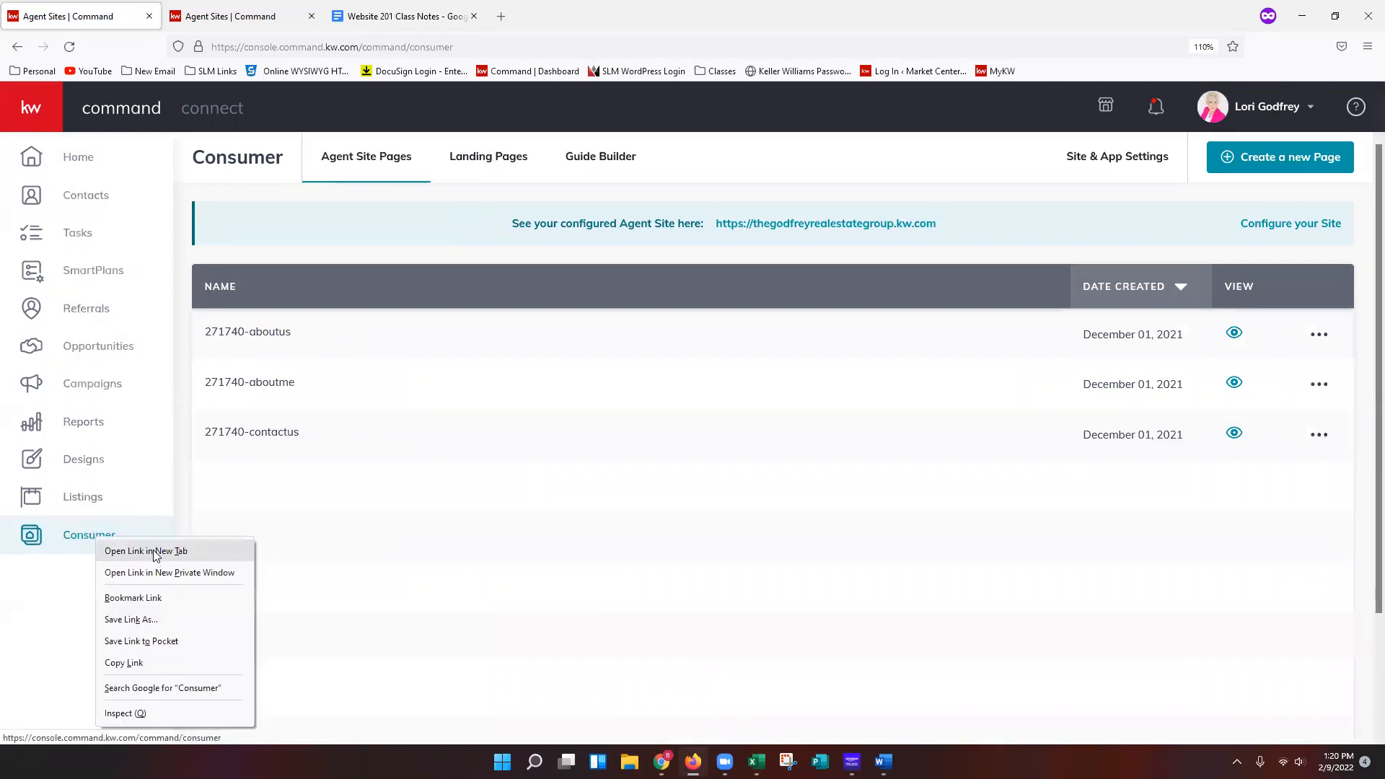
{"action": "left_click", "coordinate": [318, 548]}
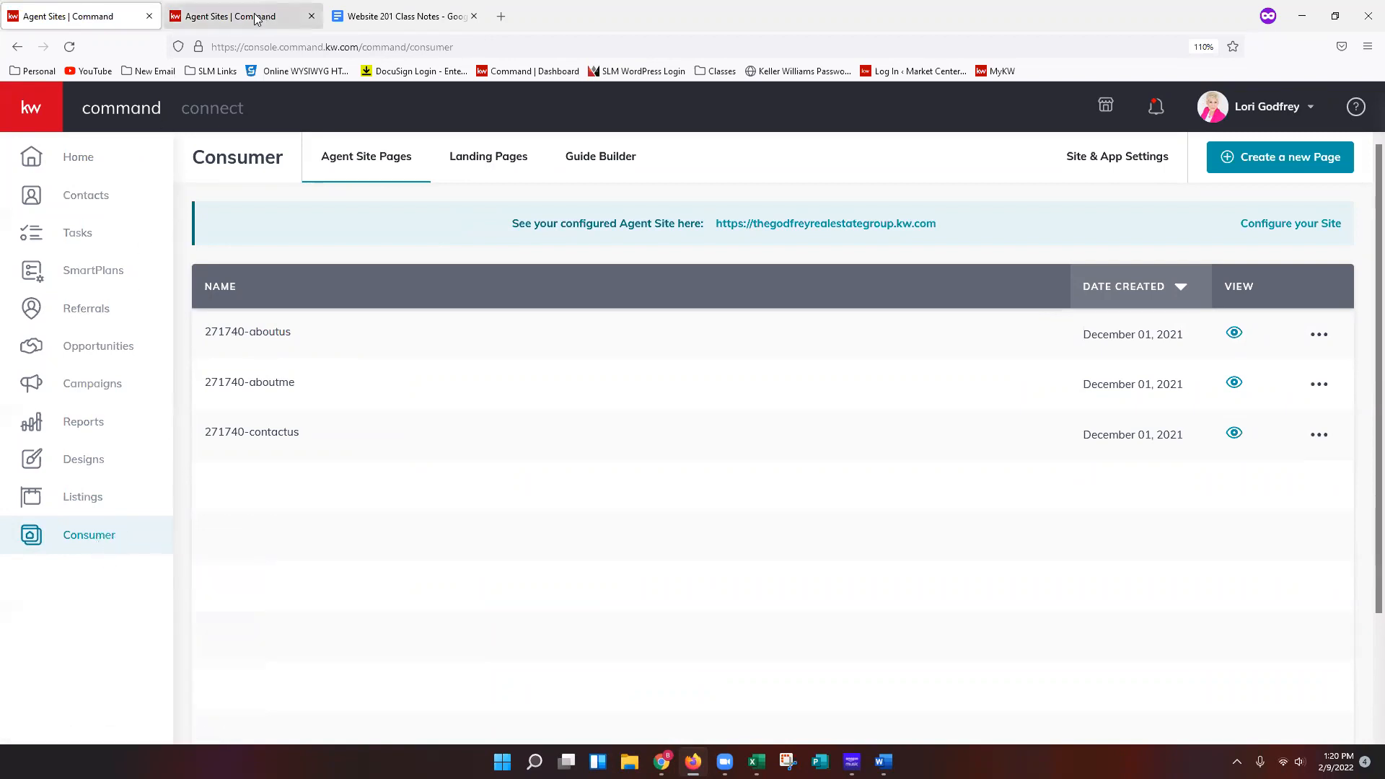
{"action": "left_click", "coordinate": [233, 20]}
{"action": "left_click", "coordinate": [311, 16]}
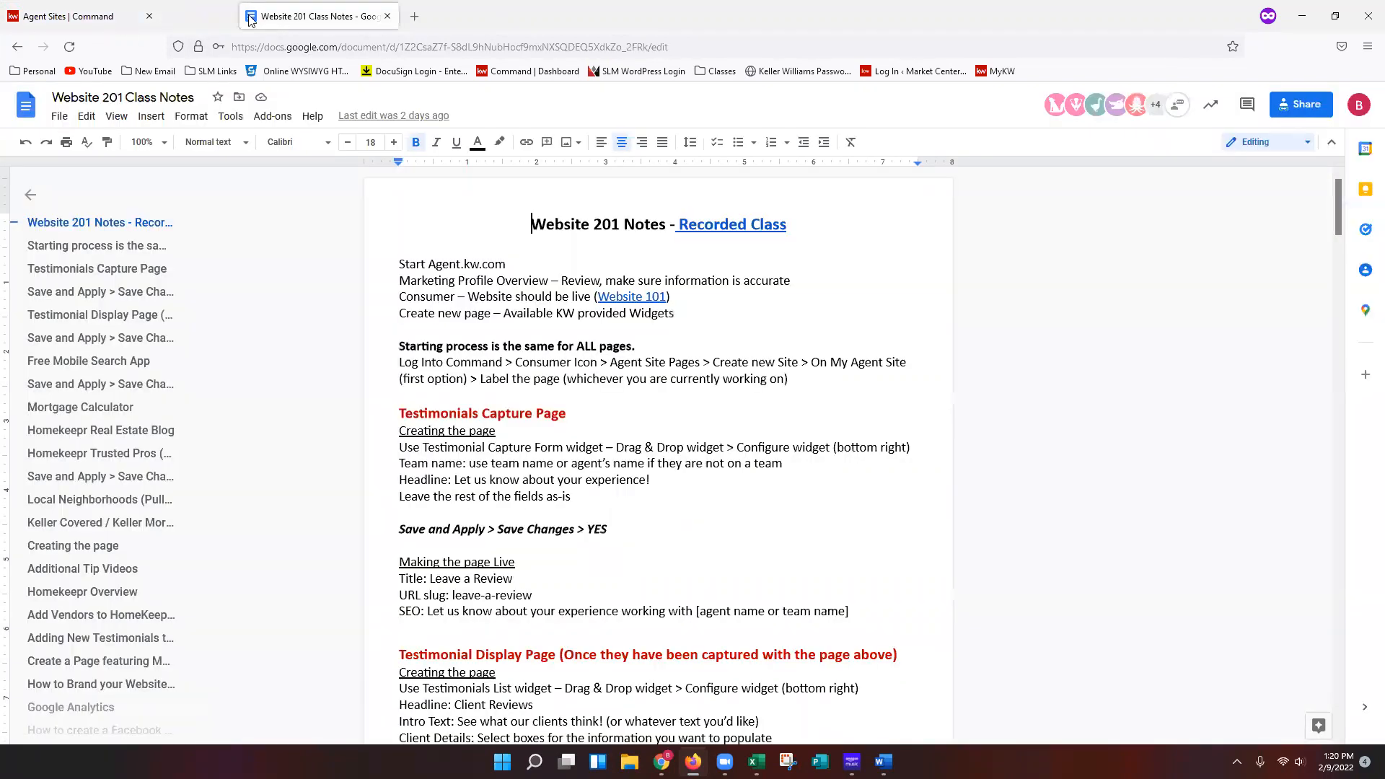
{"action": "left_click", "coordinate": [79, 16]}
{"action": "left_click", "coordinate": [31, 108]}
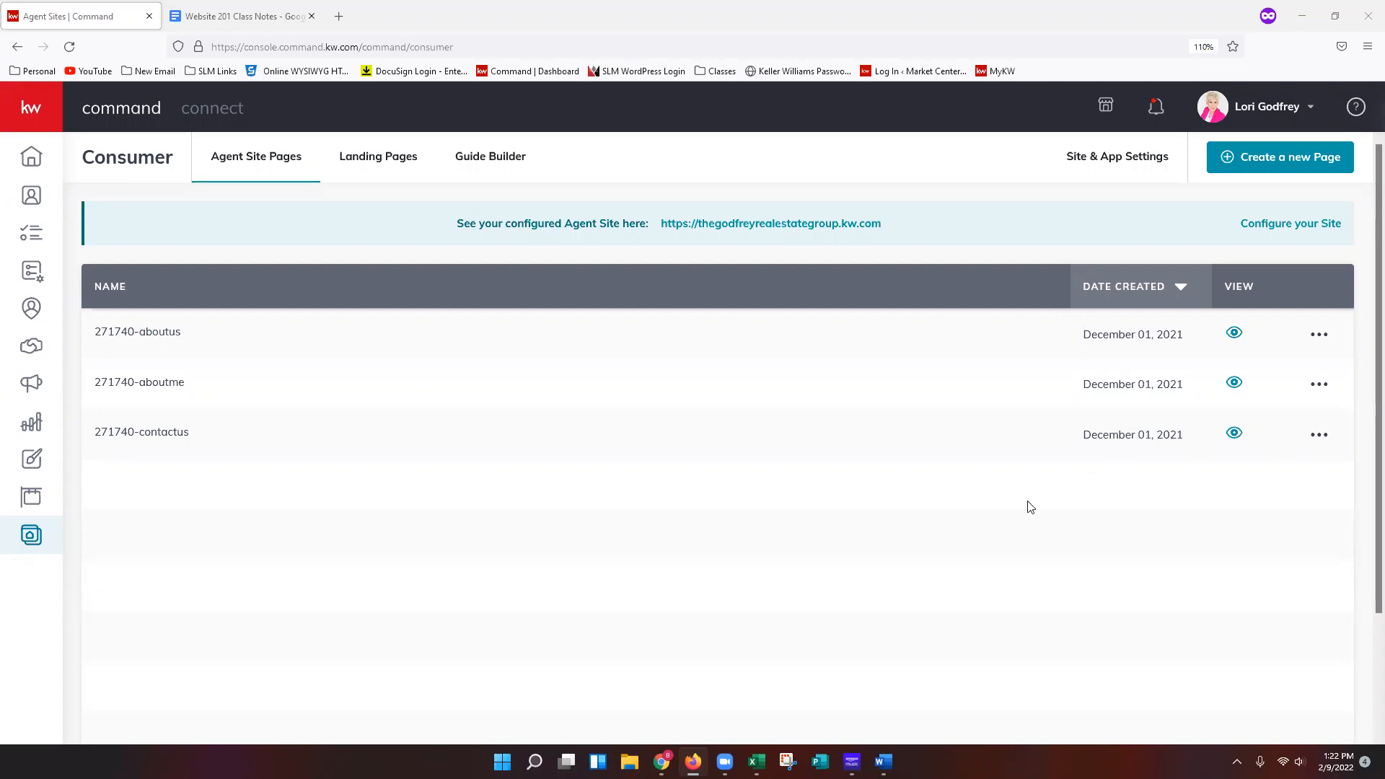
Create a new page on My Agent Site and dismiss the layout tip in the editor.
{"action": "left_click", "coordinate": [1273, 172]}
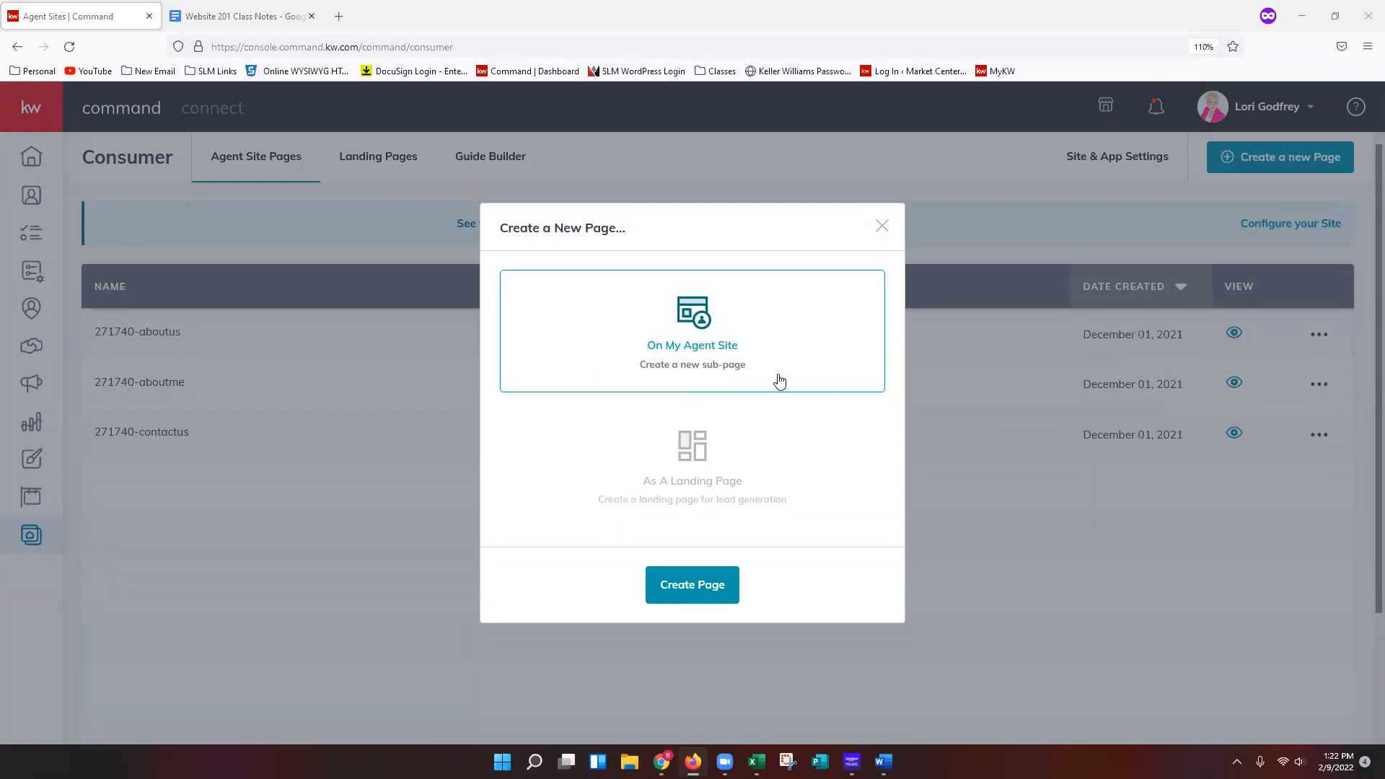
{"action": "left_click", "coordinate": [685, 601]}
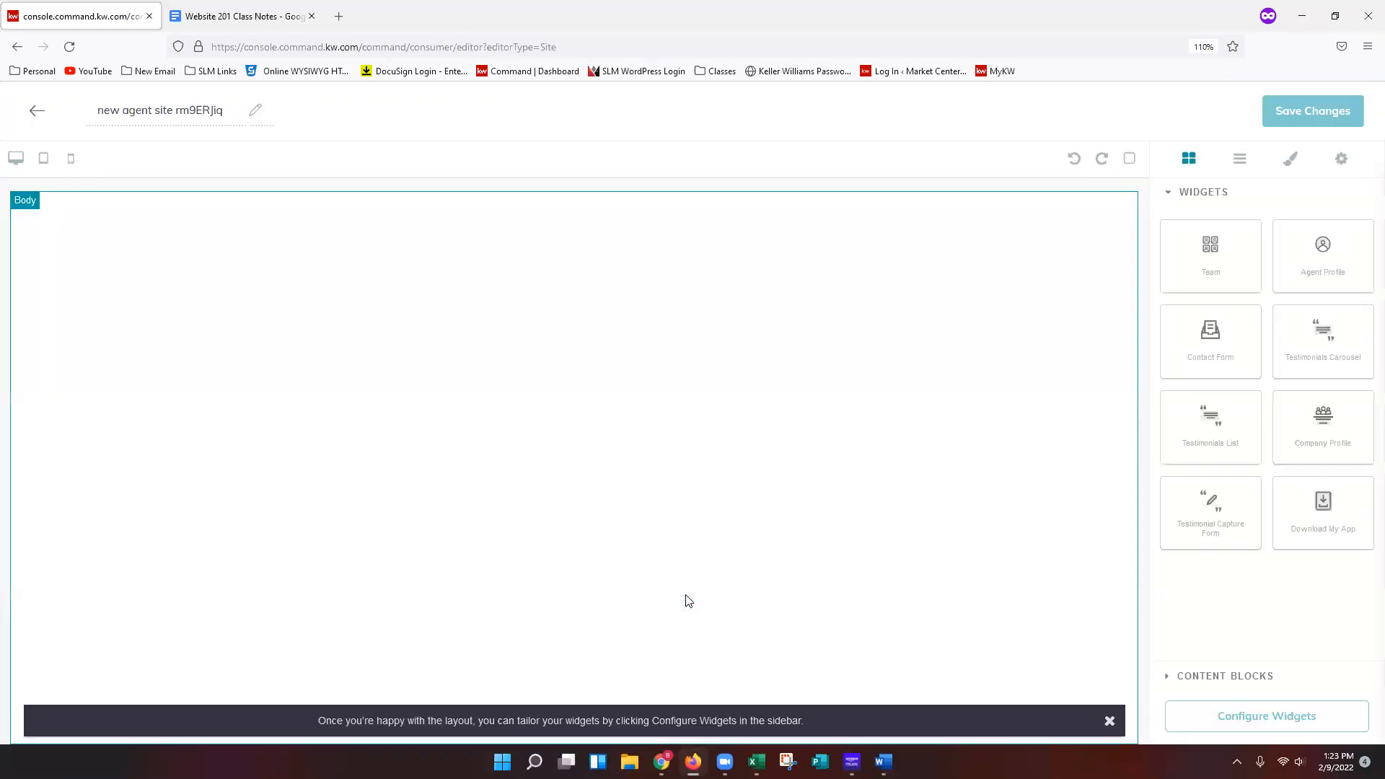
{"action": "left_click", "coordinate": [1110, 721]}
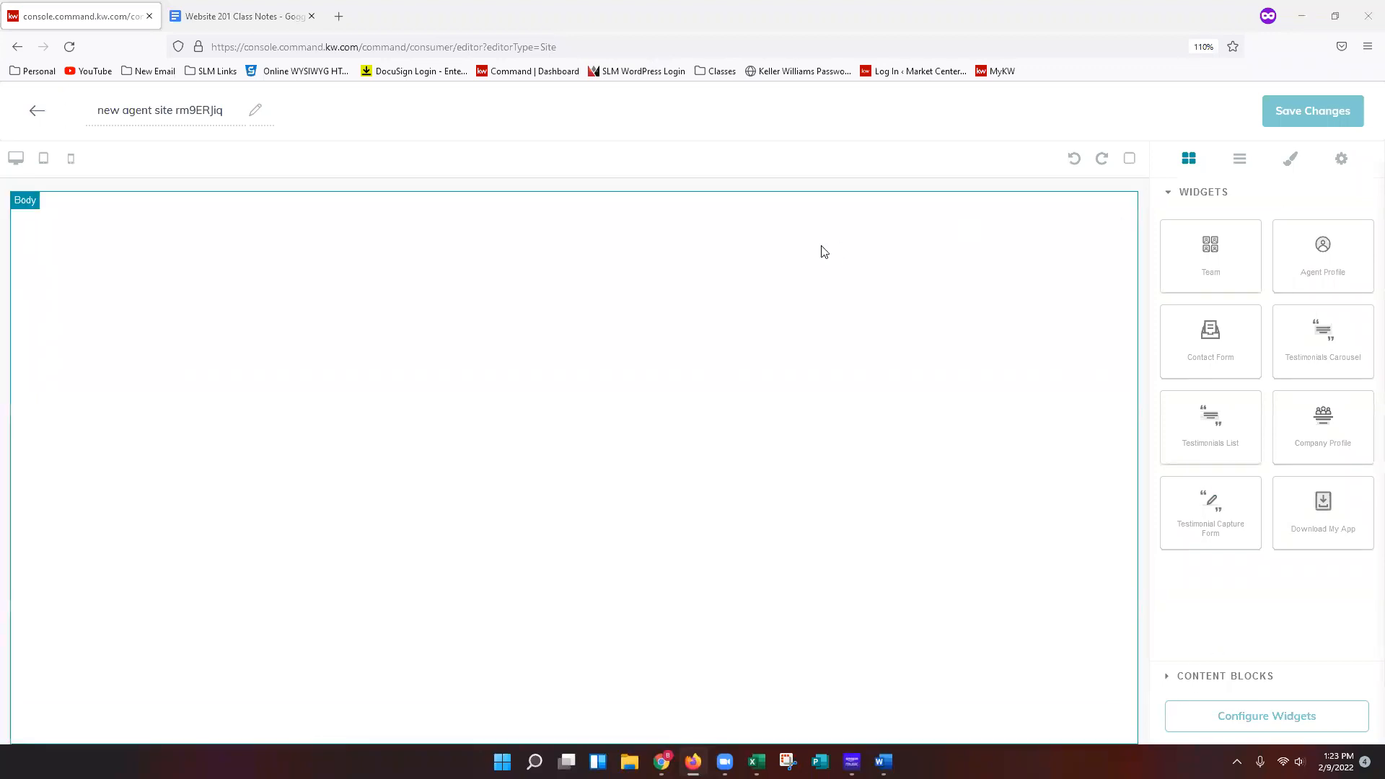
Rename the new page as Review Capture.
{"action": "triple_click", "coordinate": [161, 112]}
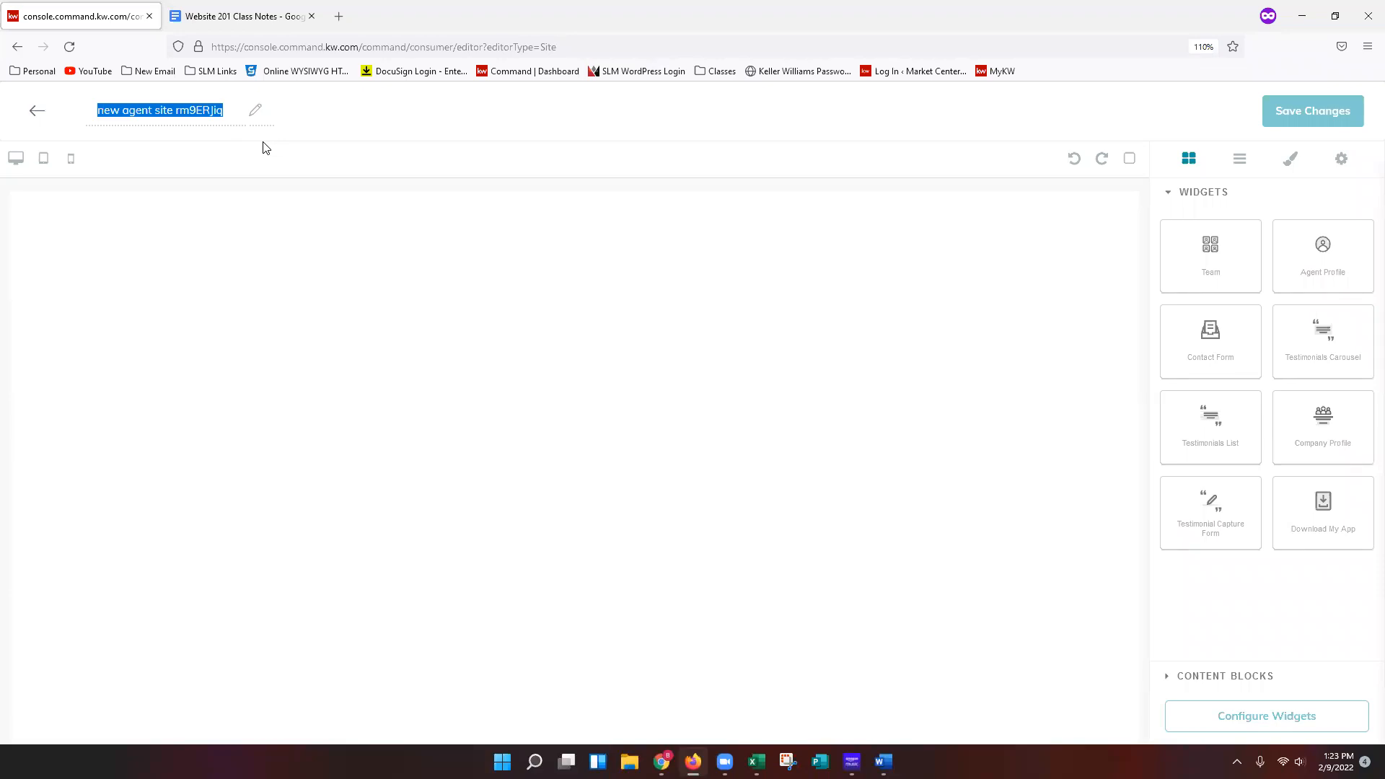
{"action": "type", "text": "Re"}
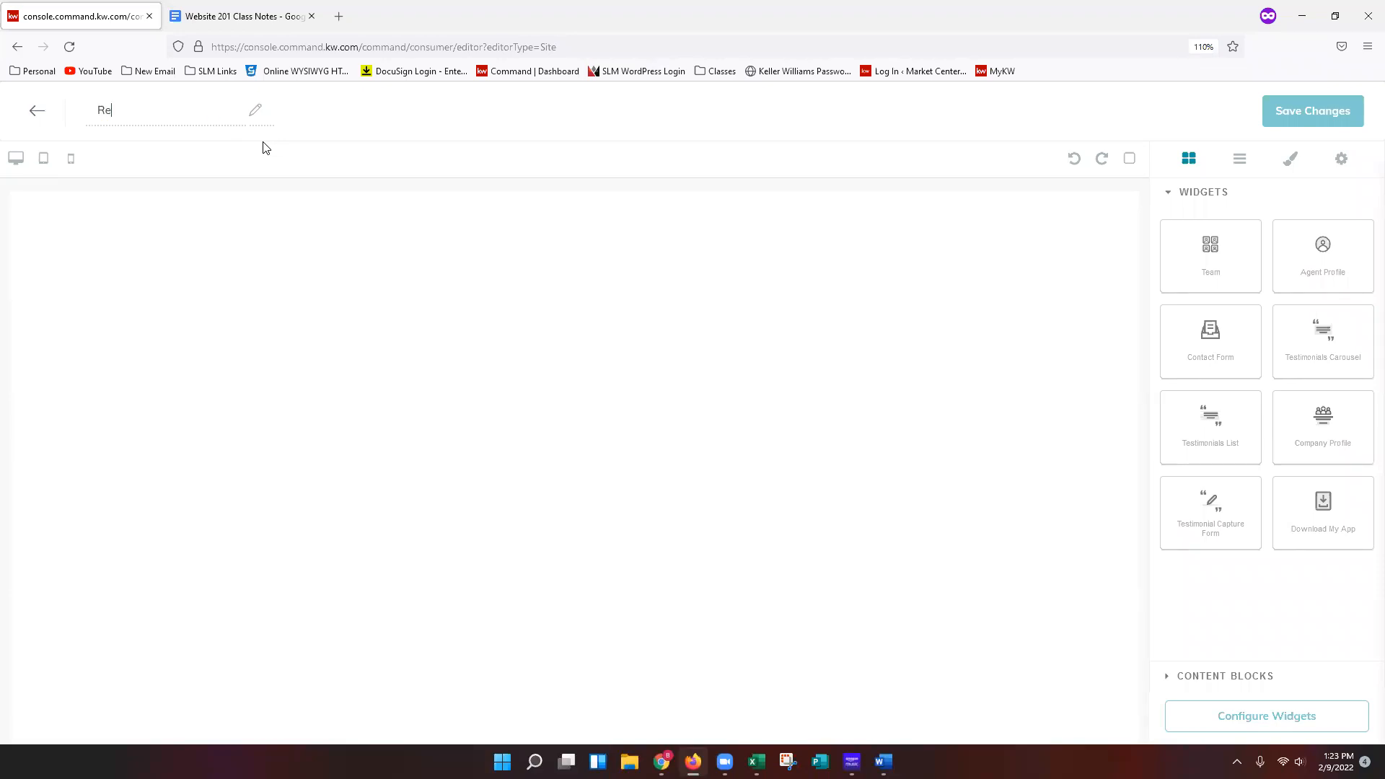
{"action": "type", "text": "view Capture"}
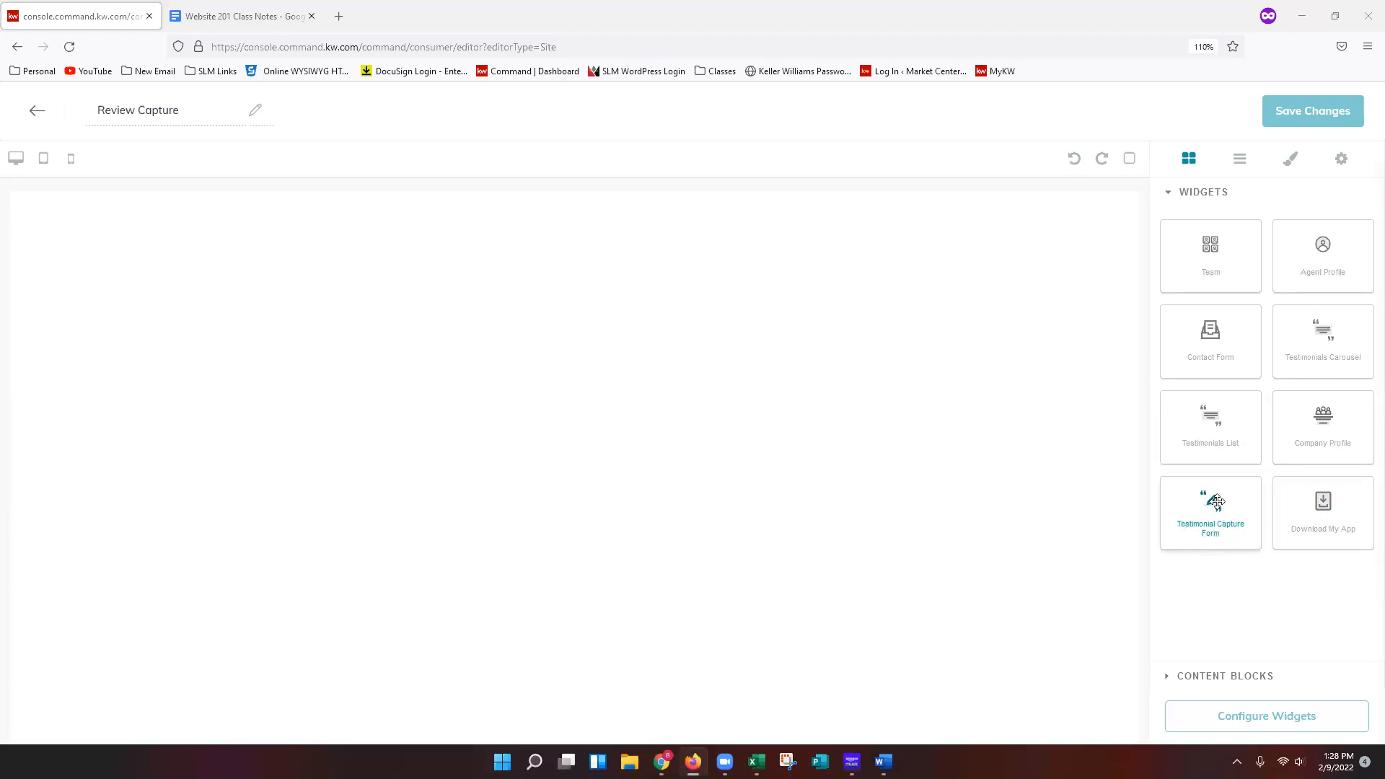
Add the Testimonial Capture Form widget to the page body and open its configuration.
{"action": "left_click_drag", "start_coordinate": [1209, 504], "coordinate": [581, 360]}
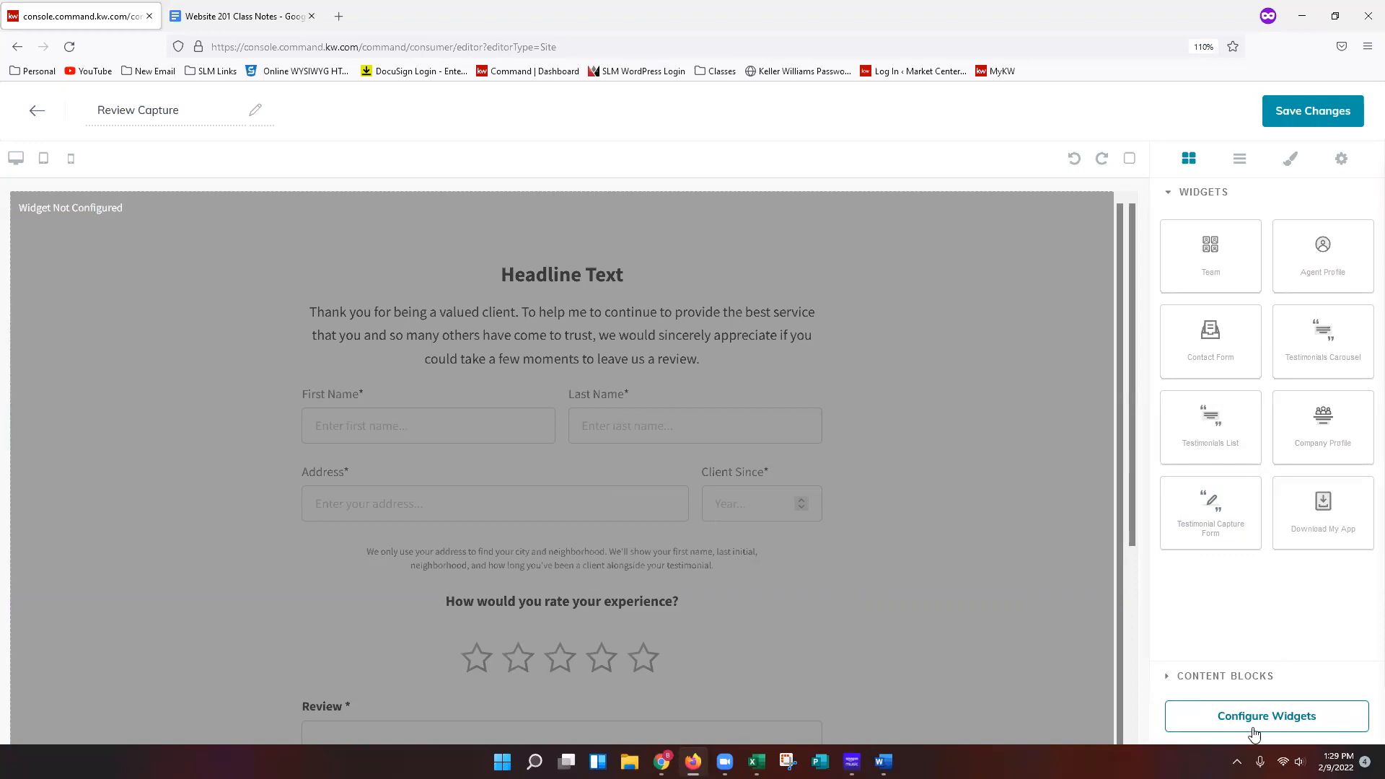
{"action": "left_click", "coordinate": [1333, 734]}
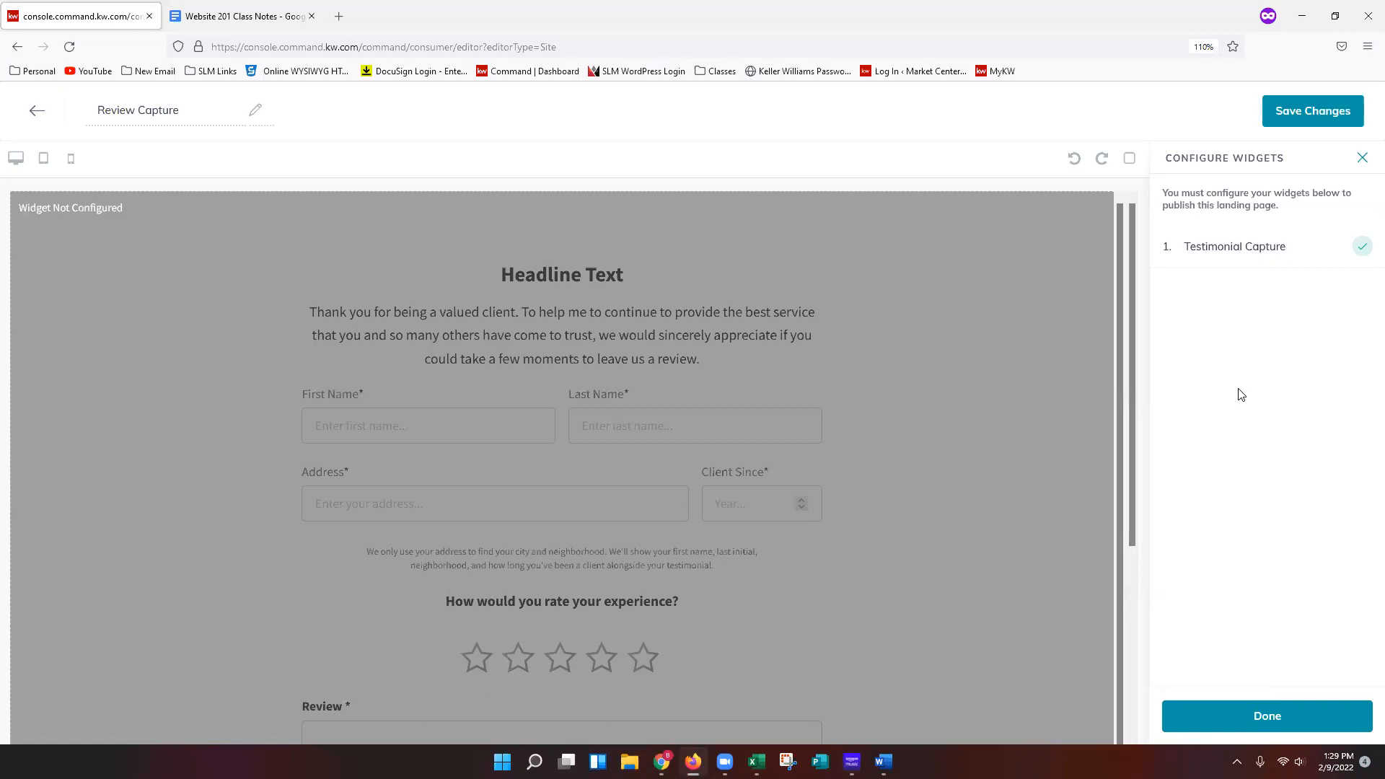
{"action": "left_click", "coordinate": [1255, 261]}
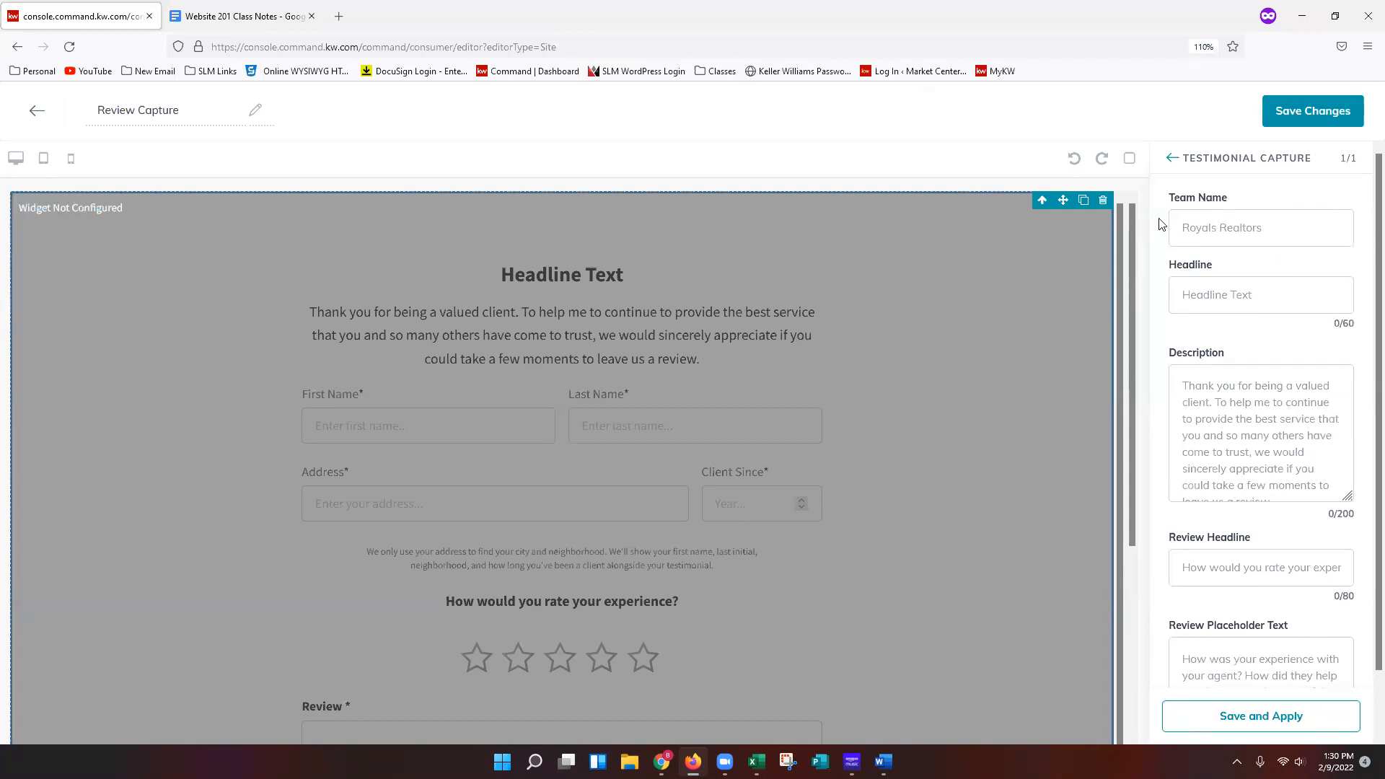
Enter the agent's full name as the widget's Team Name.
{"action": "left_click", "coordinate": [1254, 232]}
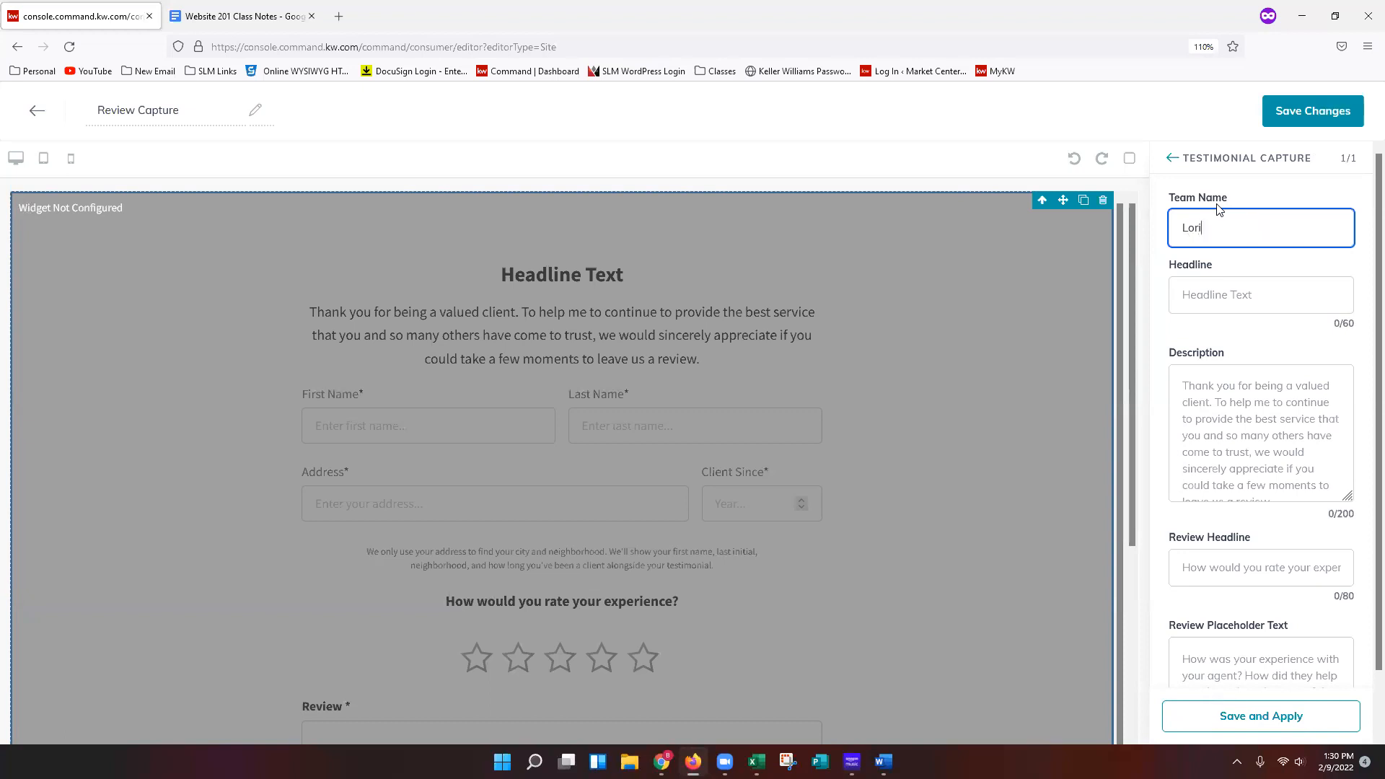
Set the widget headline to "Leave a Review!".
{"action": "left_click", "coordinate": [1265, 296]}
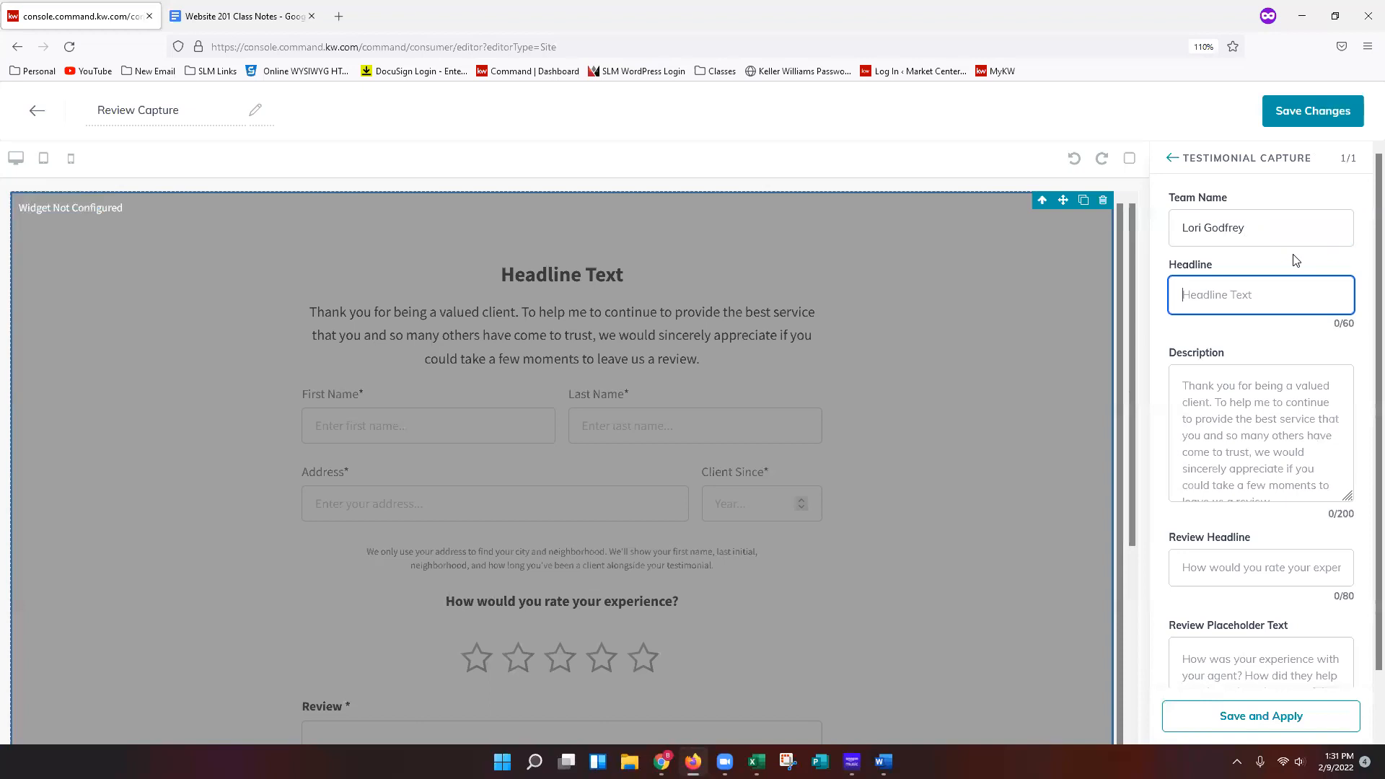
{"action": "type", "text": "Leave aReview!"}
{"action": "left_click", "coordinate": [1217, 296]}
{"action": "type", "text": "a"}
{"action": "left_click", "coordinate": [1272, 357]}
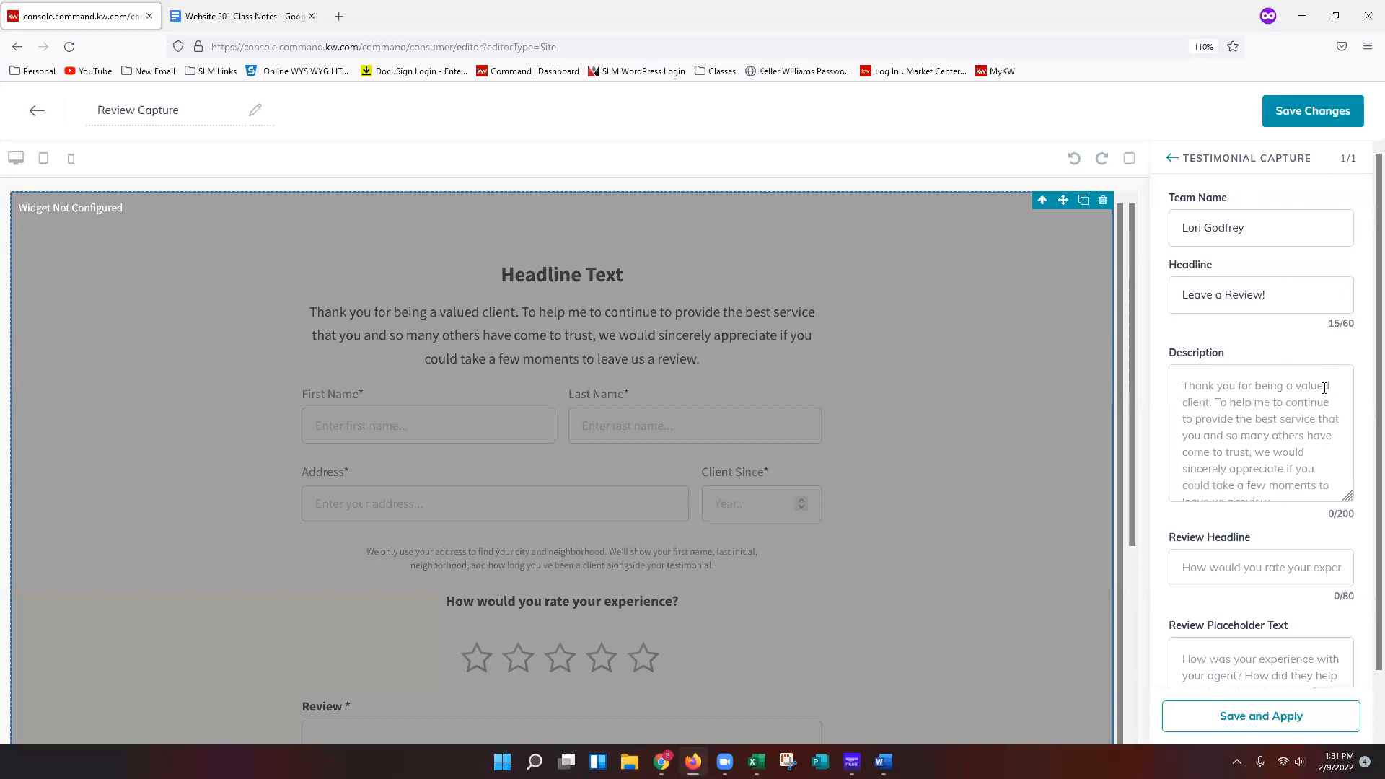
Leave the remaining capture fields as they are and save and apply the widget settings.
{"action": "scroll", "coordinate": [1324, 387], "scroll_direction": "down", "scroll_amount": 1}
{"action": "left_click_drag", "start_coordinate": [1344, 431], "coordinate": [1345, 456]}
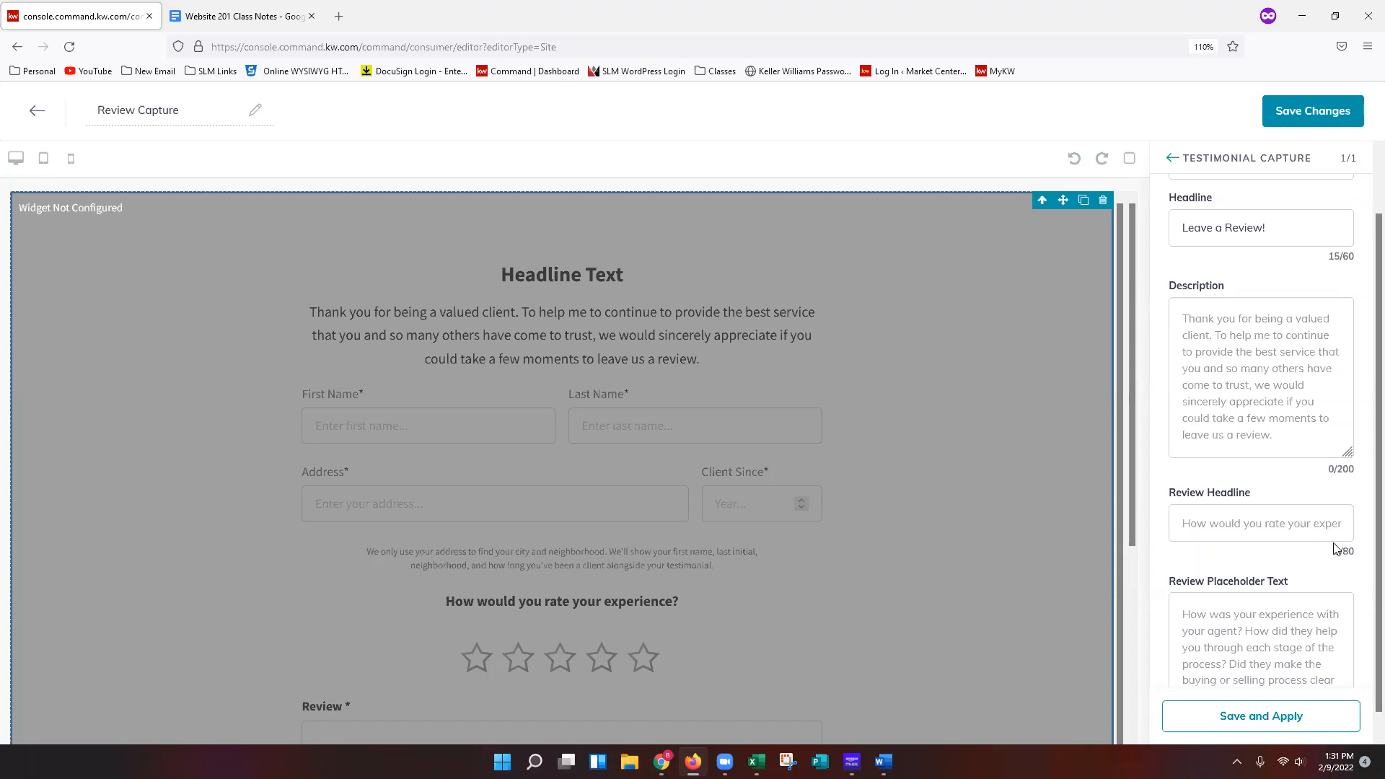
{"action": "scroll", "coordinate": [1334, 547], "scroll_direction": "down", "scroll_amount": 1}
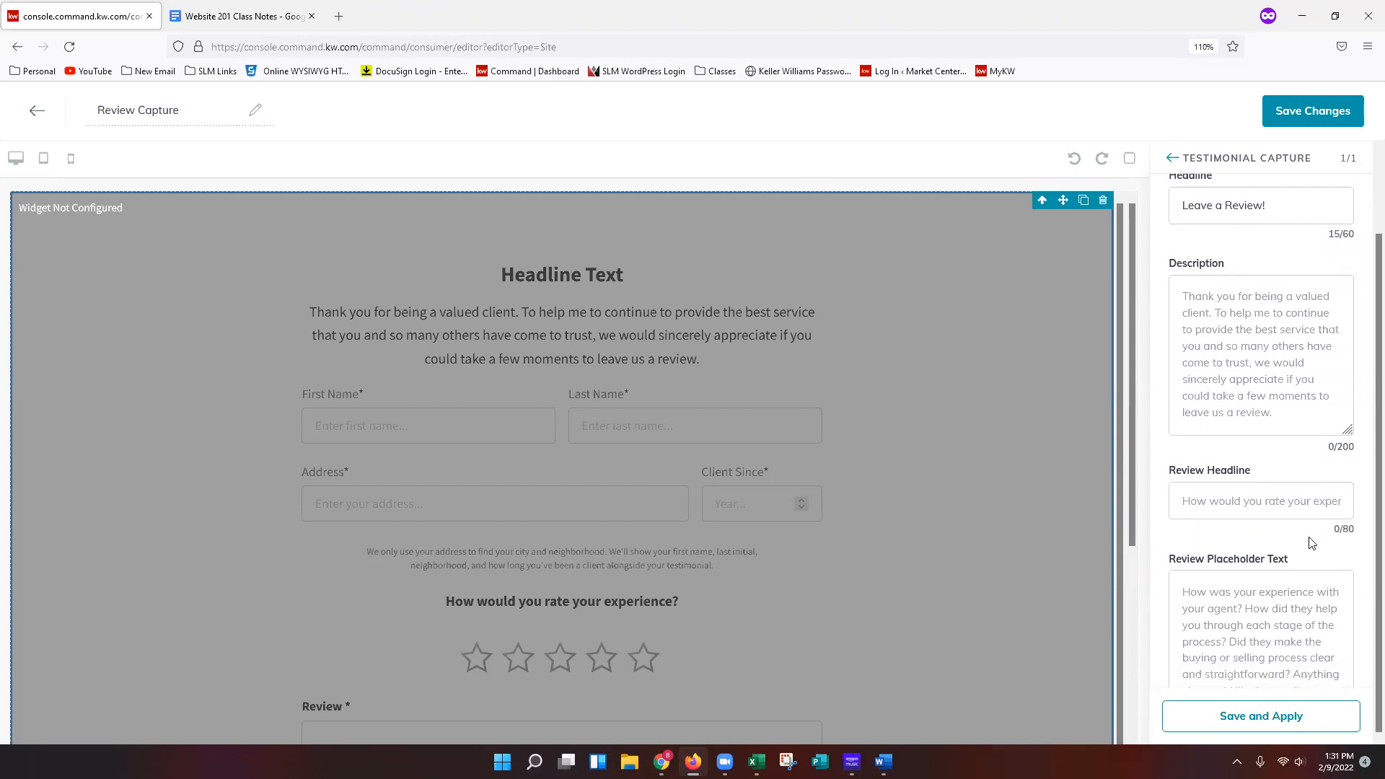
{"action": "key", "text": "ctrl+minus"}
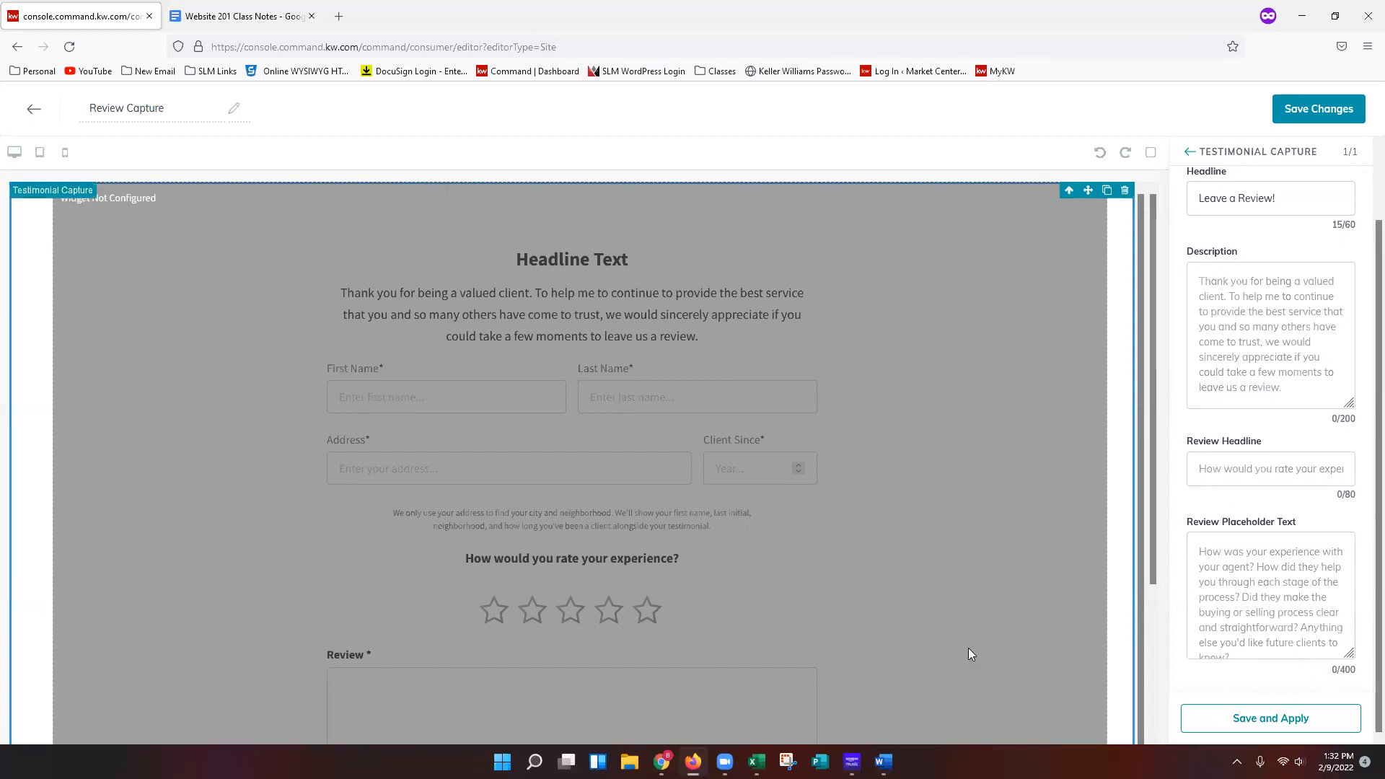
{"action": "scroll", "coordinate": [949, 588], "scroll_direction": "down", "scroll_amount": 3}
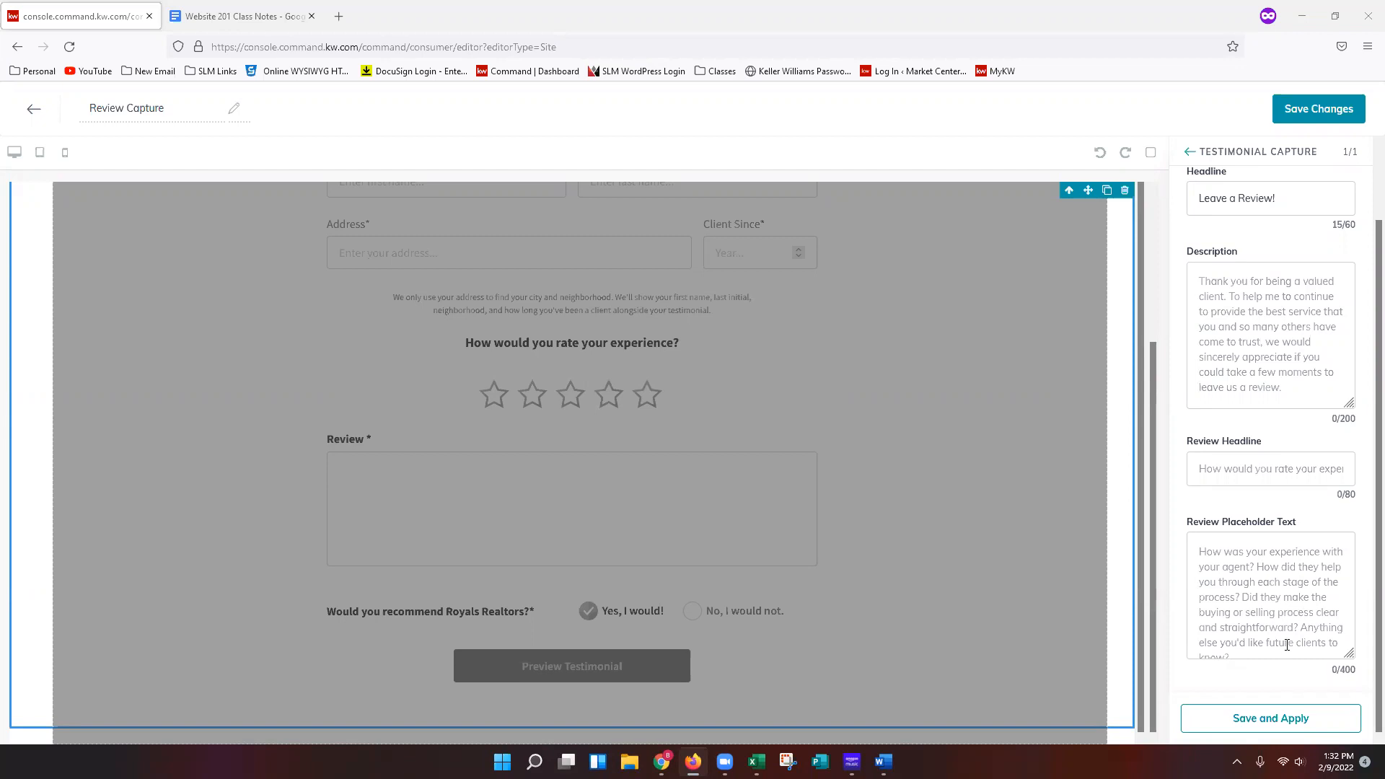
{"action": "left_click_drag", "start_coordinate": [1341, 669], "coordinate": [1366, 675]}
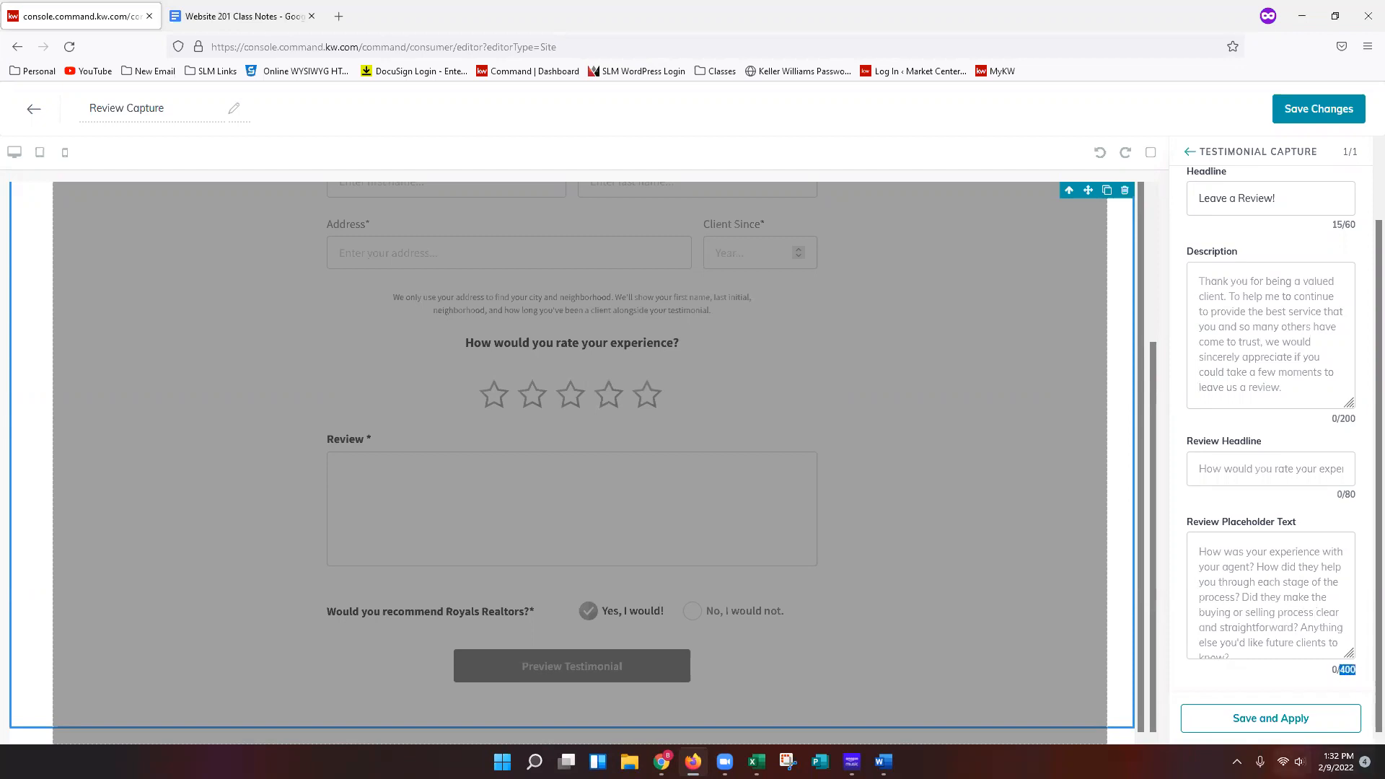
{"action": "left_click", "coordinate": [1304, 681]}
{"action": "left_click", "coordinate": [1292, 732]}
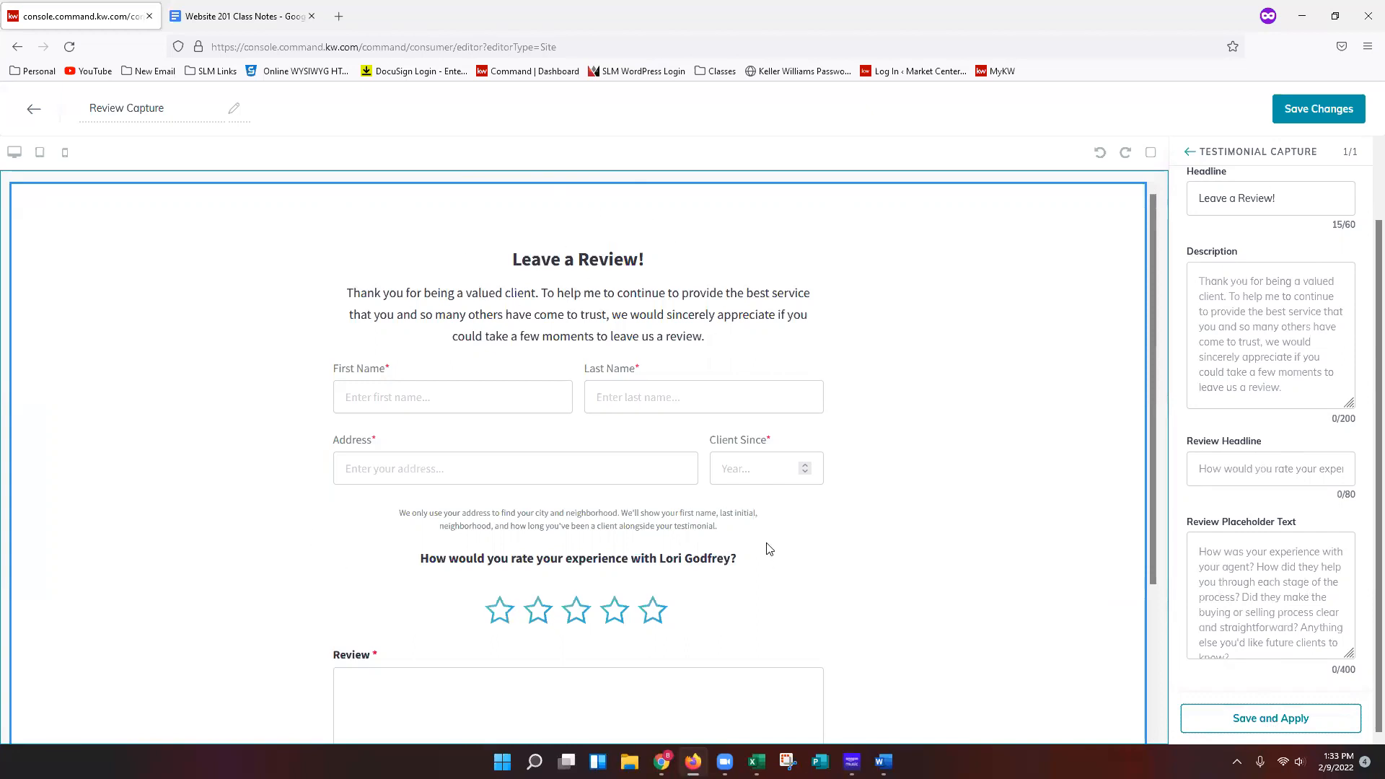
Scroll through the configured review form in the page preview.
{"action": "scroll", "coordinate": [769, 550], "scroll_direction": "down", "scroll_amount": 2}
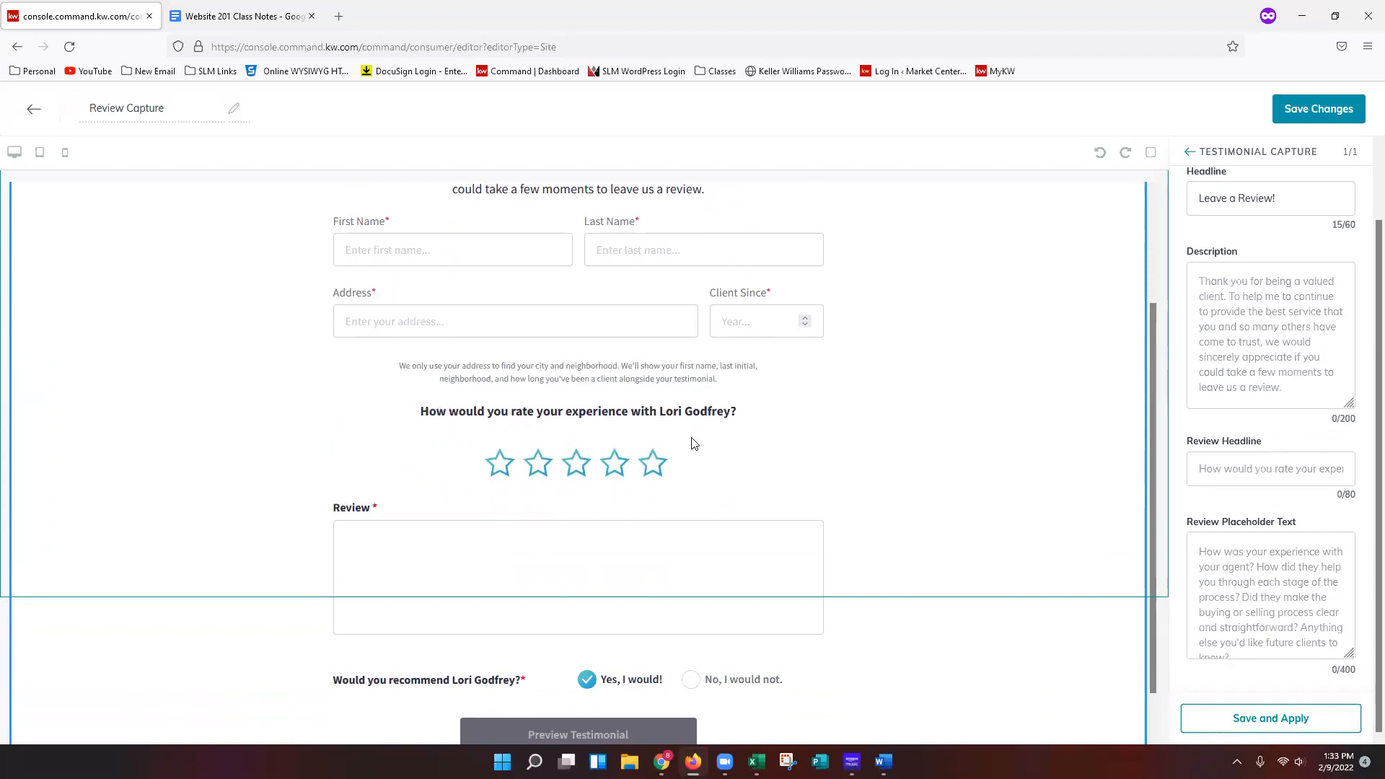
{"action": "scroll", "coordinate": [773, 486], "scroll_direction": "down", "scroll_amount": 1}
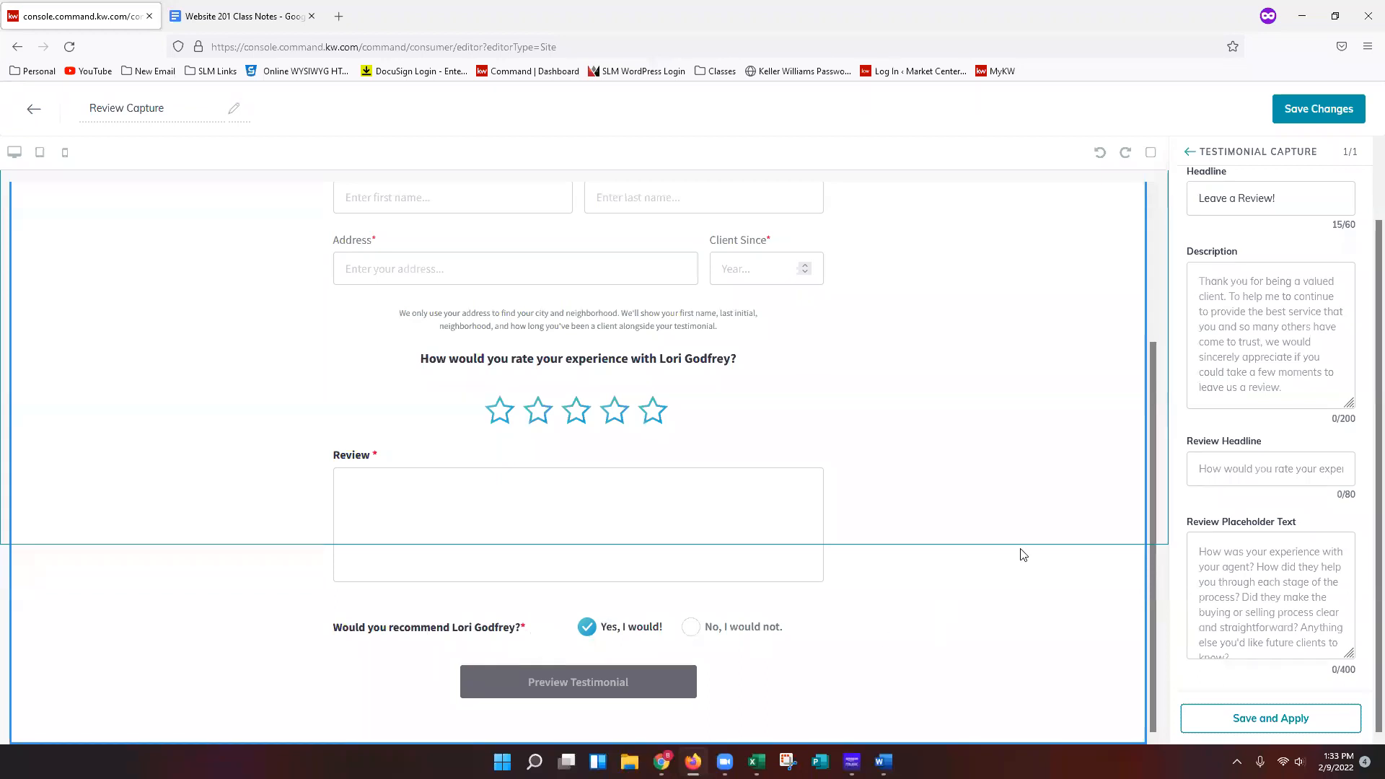
{"action": "scroll", "coordinate": [995, 534], "scroll_direction": "up", "scroll_amount": 4}
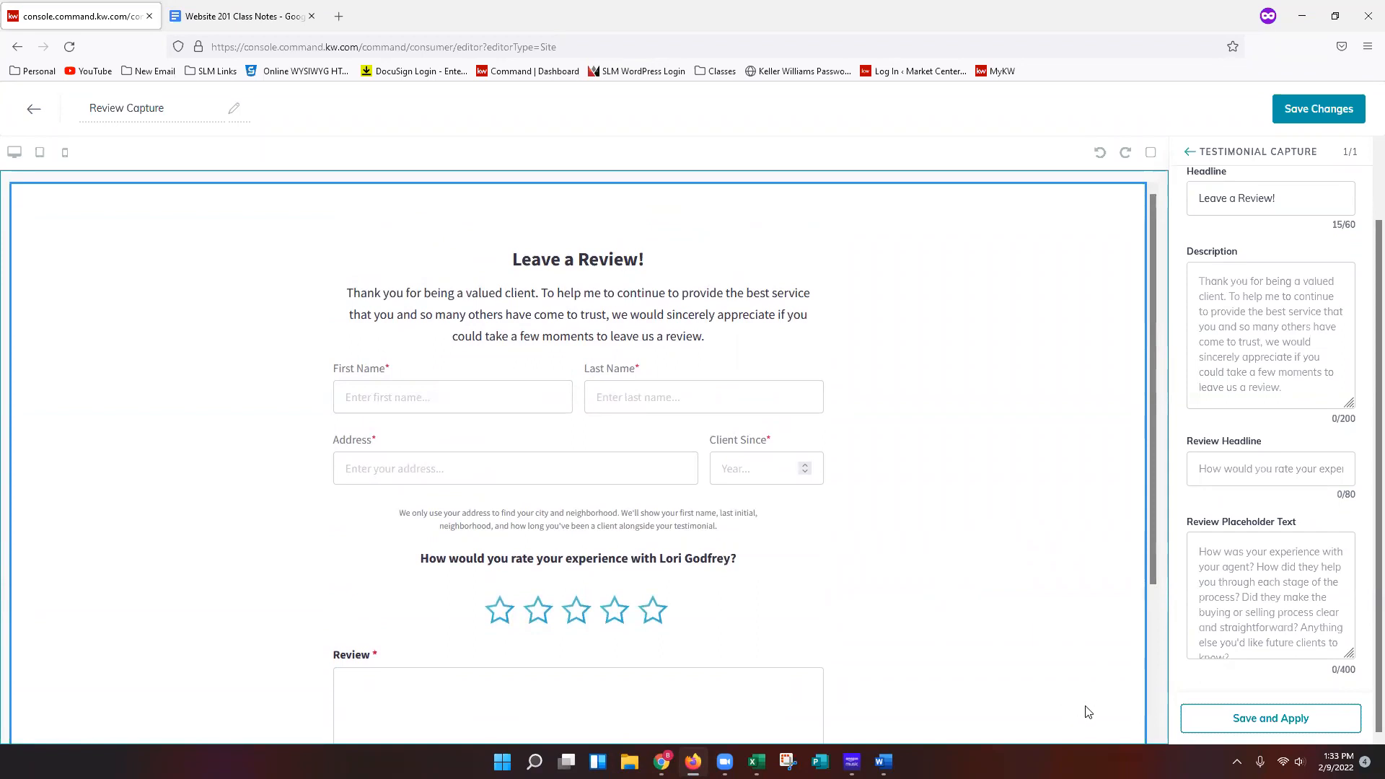
{"action": "scroll", "coordinate": [711, 333], "scroll_direction": "down", "scroll_amount": 1}
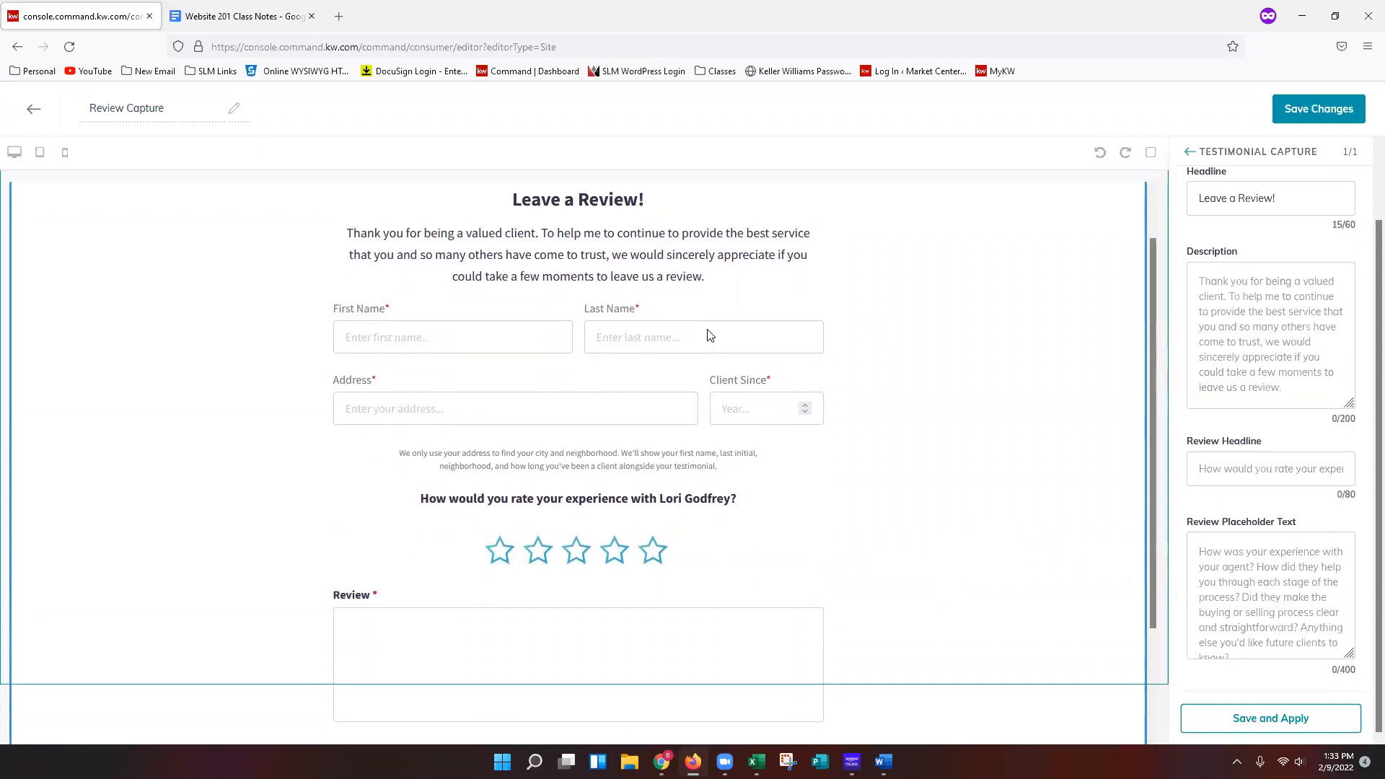
{"action": "scroll", "coordinate": [708, 336], "scroll_direction": "down", "scroll_amount": 2}
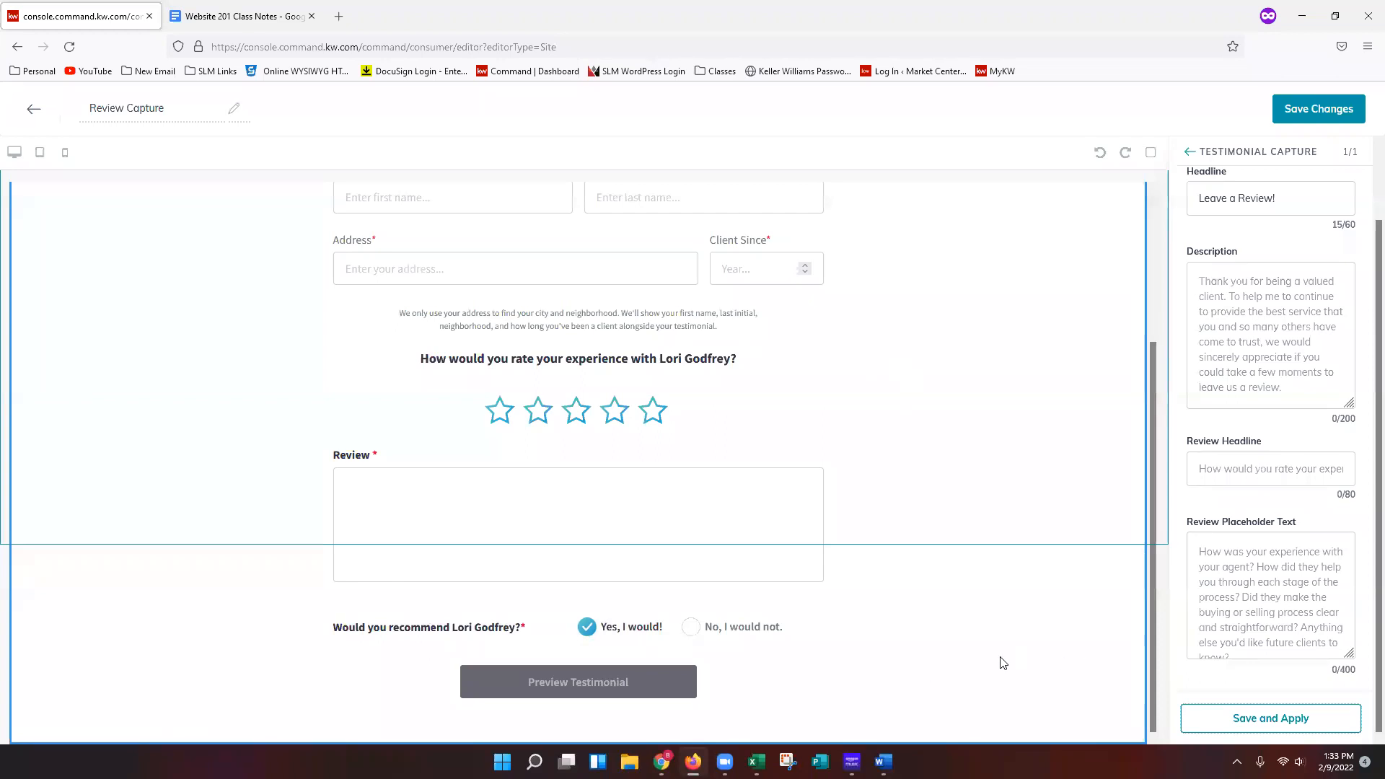
{"action": "scroll", "coordinate": [1003, 662], "scroll_direction": "up", "scroll_amount": 3}
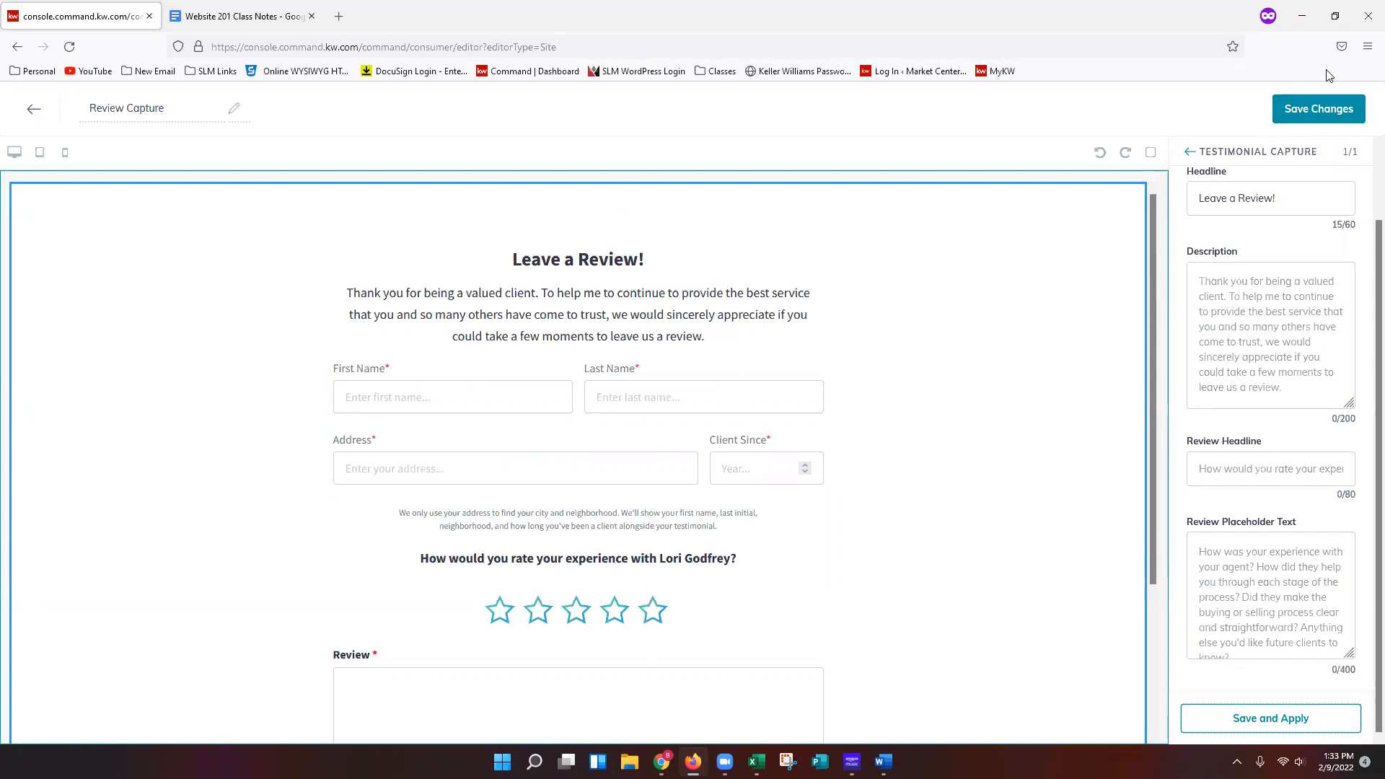
Save the Review Capture page and decline continuing to site and app settings for publishing.
{"action": "left_click", "coordinate": [1337, 109]}
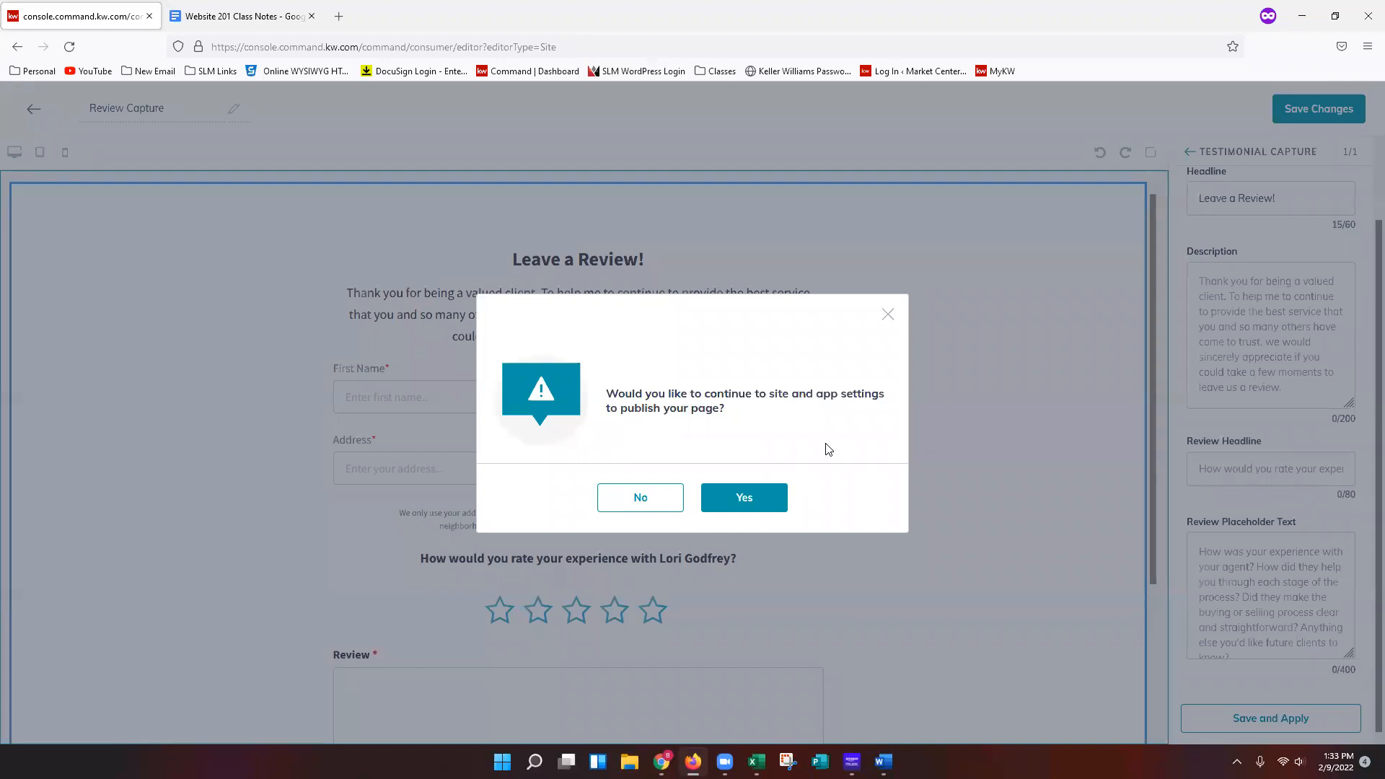
{"action": "left_click", "coordinate": [640, 511]}
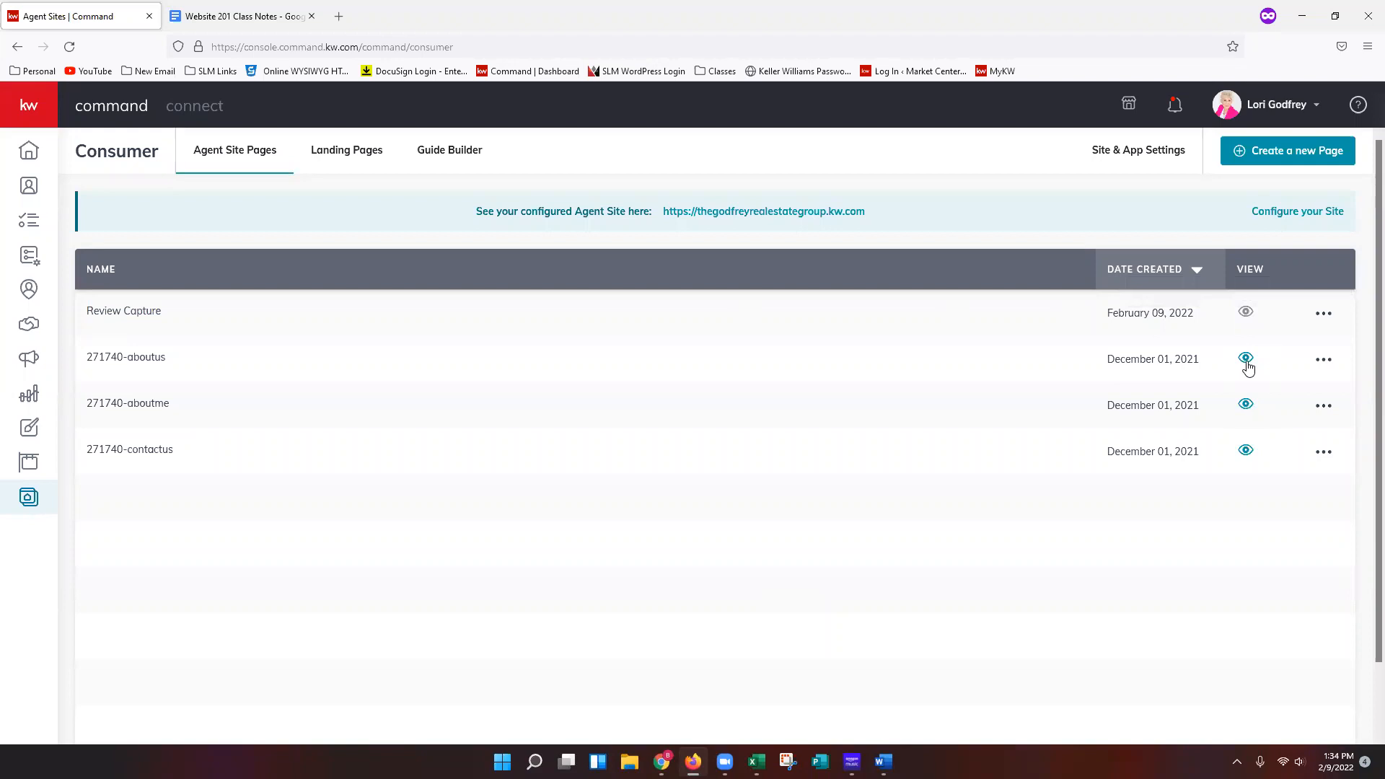
Create a new page as a sub-page on the agent site.
{"action": "mouse_move", "coordinate": [1244, 318]}
{"action": "left_click", "coordinate": [1303, 163]}
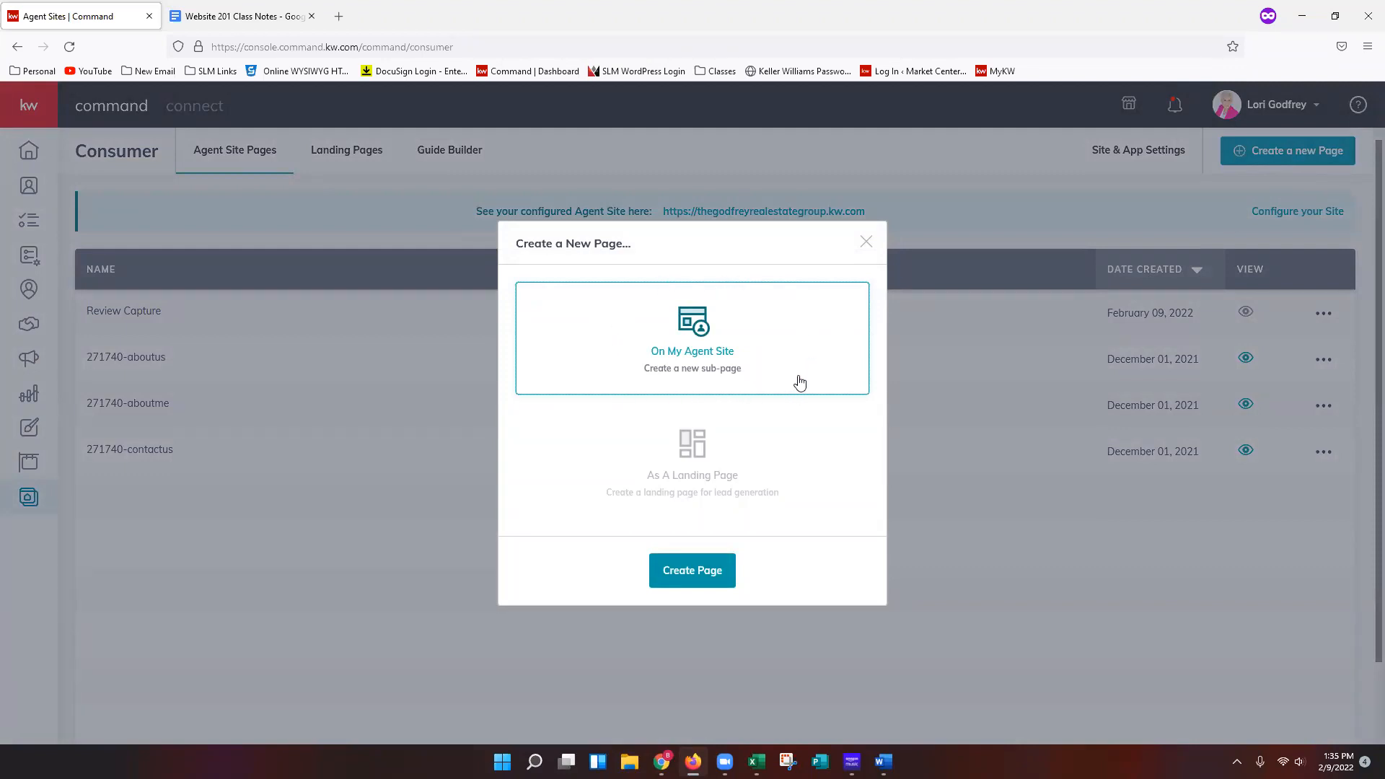
{"action": "left_click", "coordinate": [704, 591]}
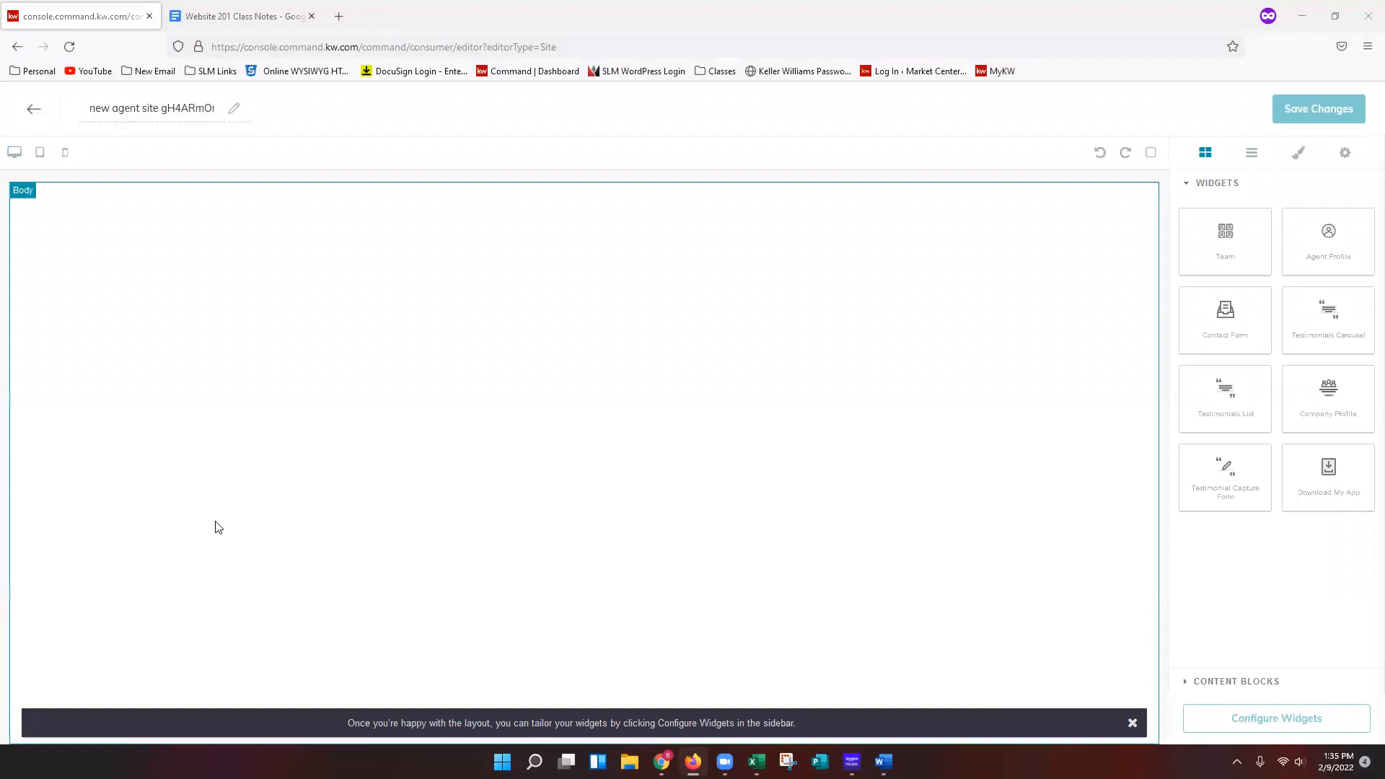
Rename the new page as "Mortgage Calculator".
{"action": "left_click", "coordinate": [187, 108]}
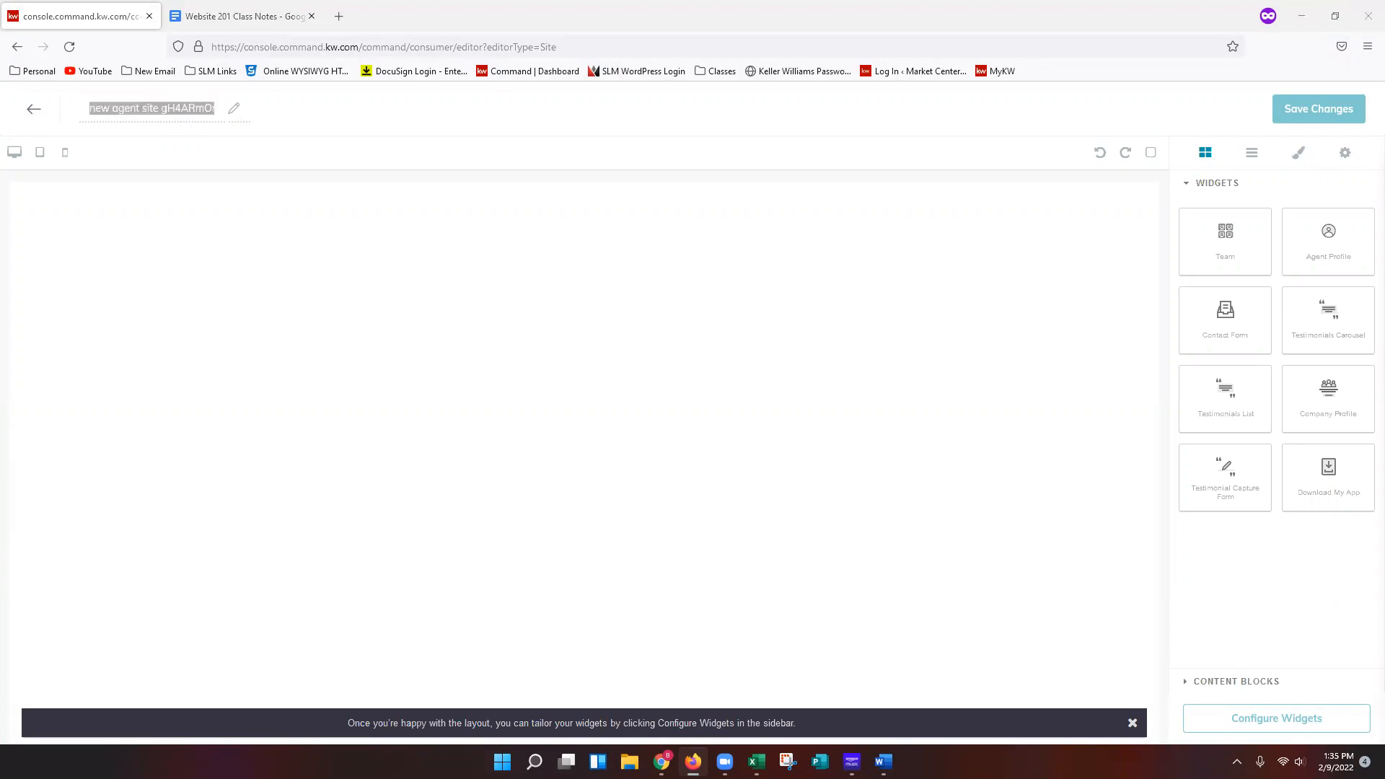
{"action": "triple_click", "coordinate": [140, 101]}
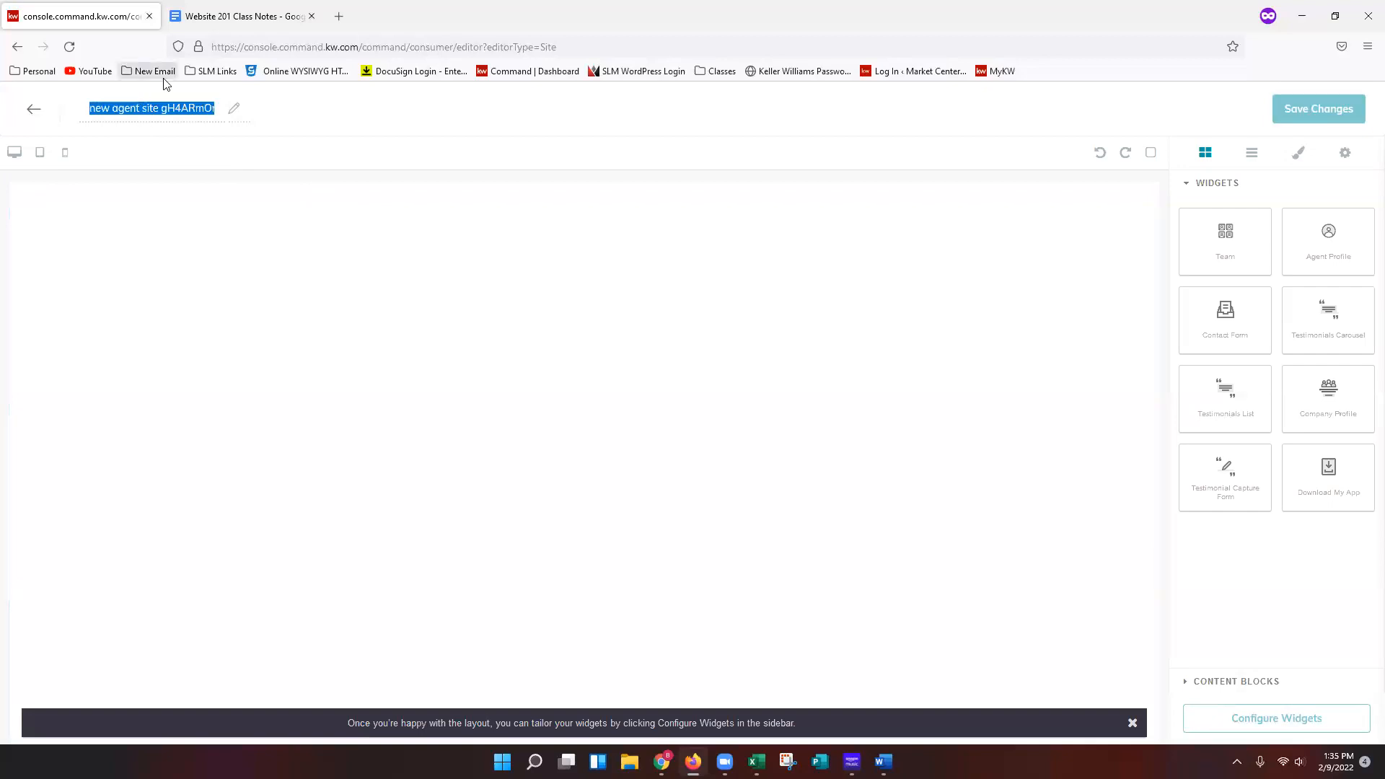
{"action": "type", "text": "Mortgage Calculator"}
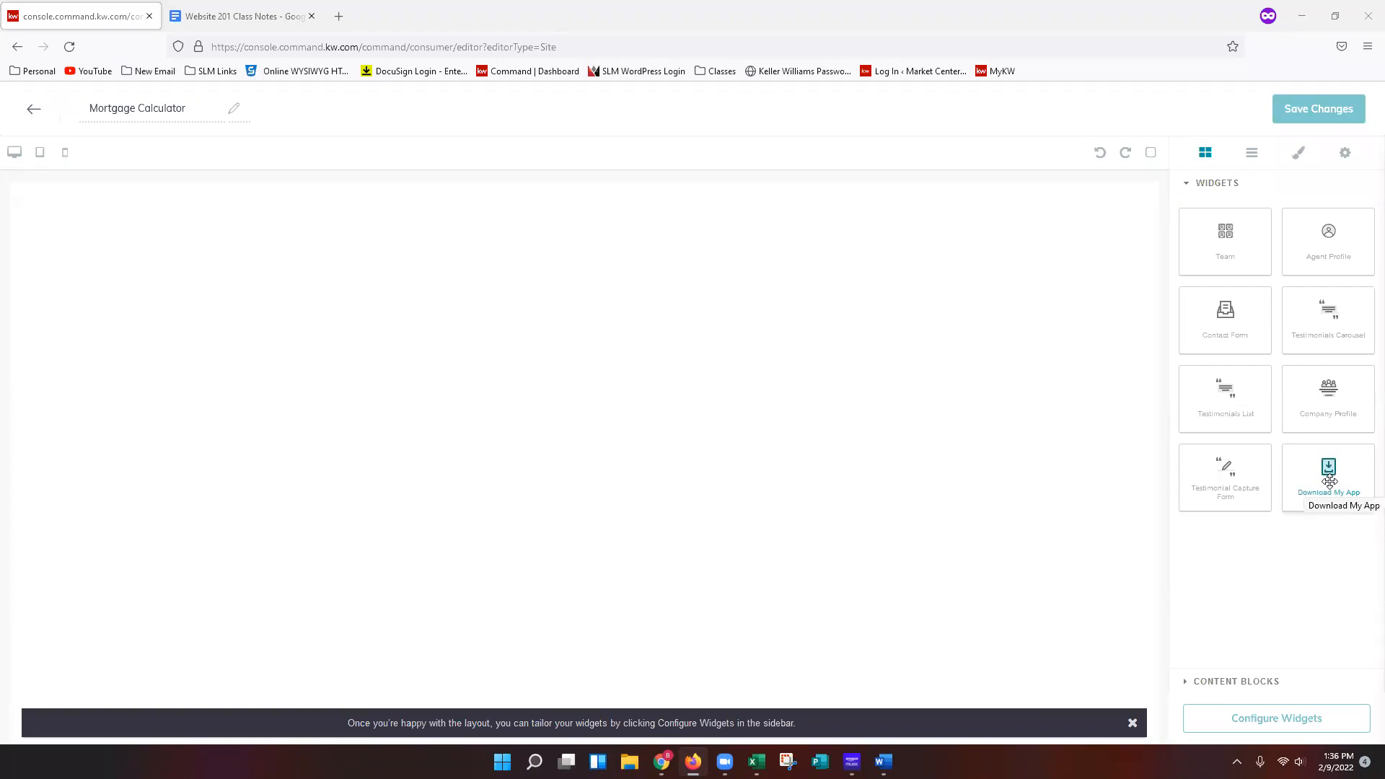
Add the Download My App widget to the empty page and expand the content blocks list.
{"action": "left_click_drag", "start_coordinate": [1330, 468], "coordinate": [610, 315]}
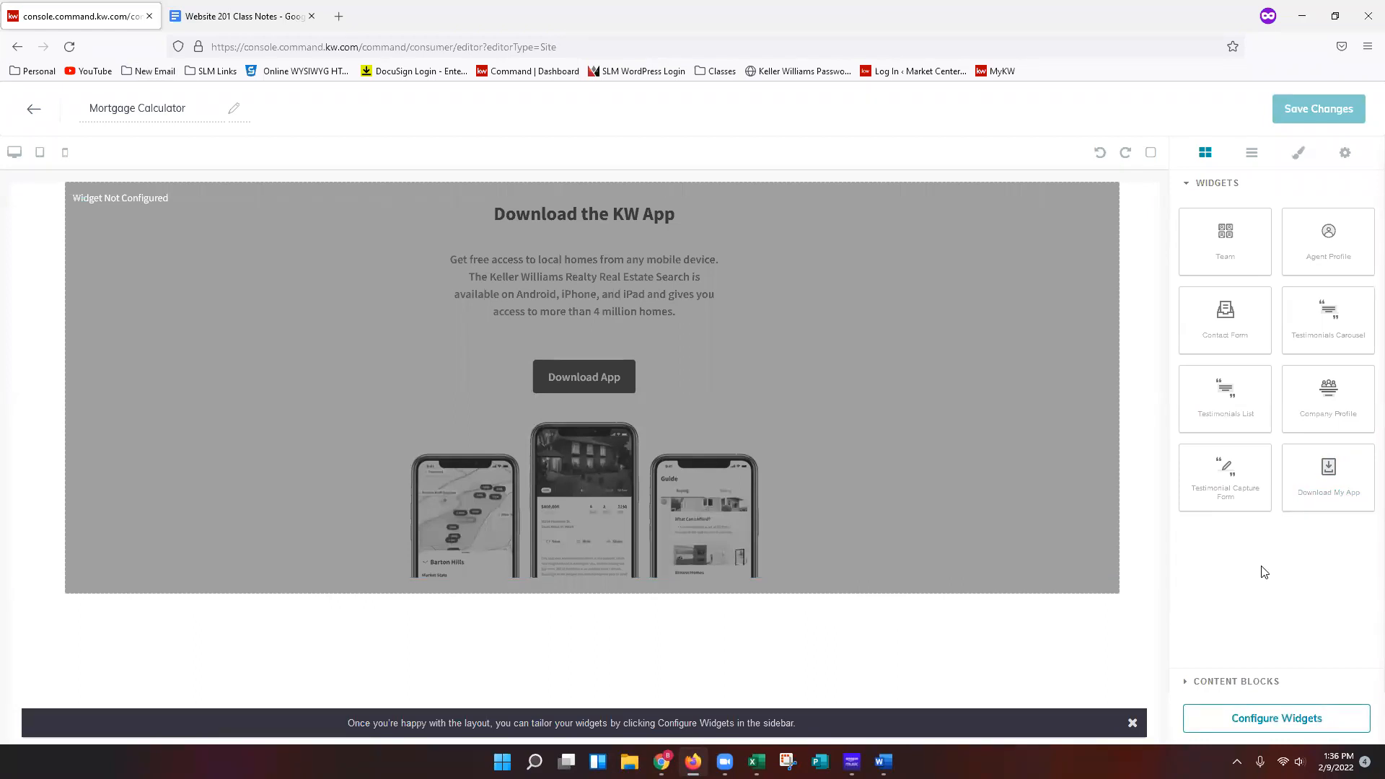
{"action": "left_click", "coordinate": [970, 424]}
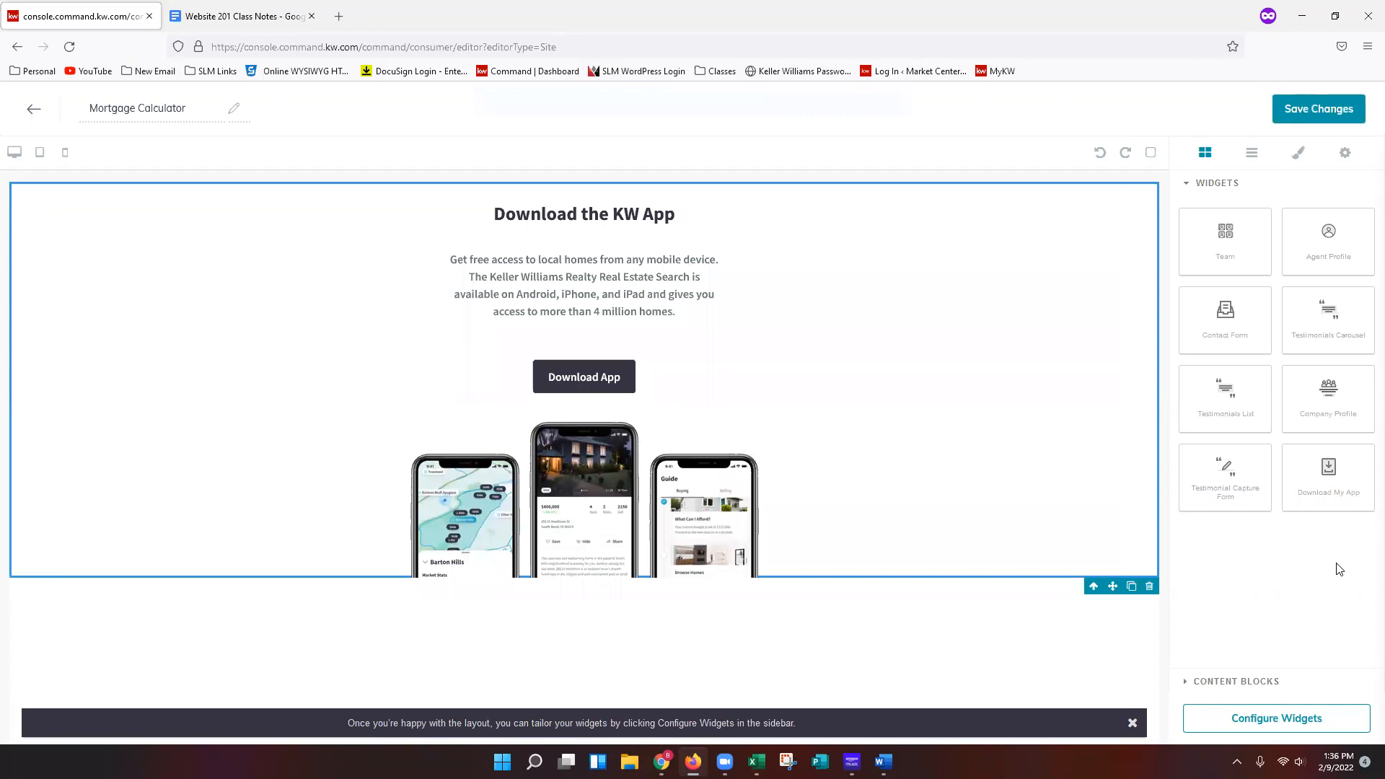
{"action": "left_click", "coordinate": [1258, 685]}
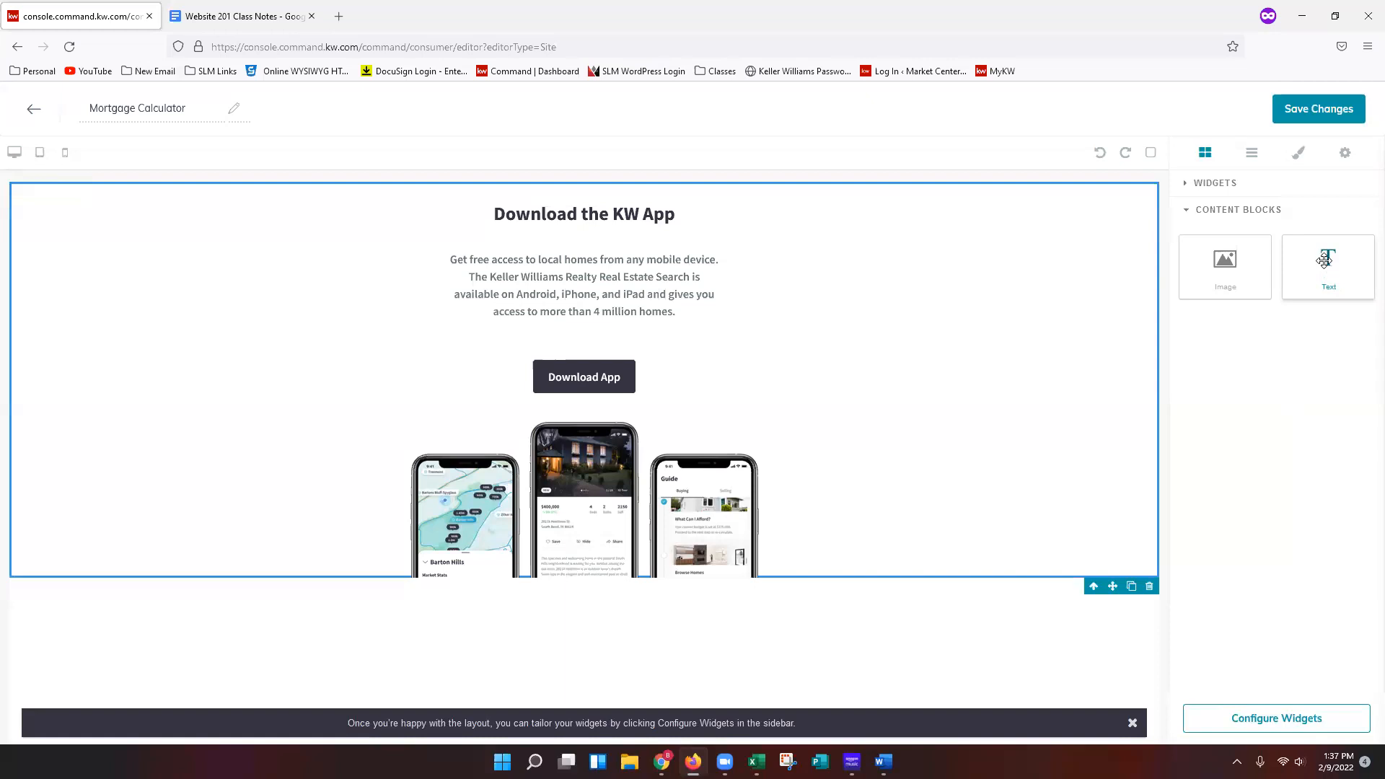
Add a Text content block above the Download My App widget.
{"action": "left_click_drag", "start_coordinate": [1325, 271], "coordinate": [818, 230]}
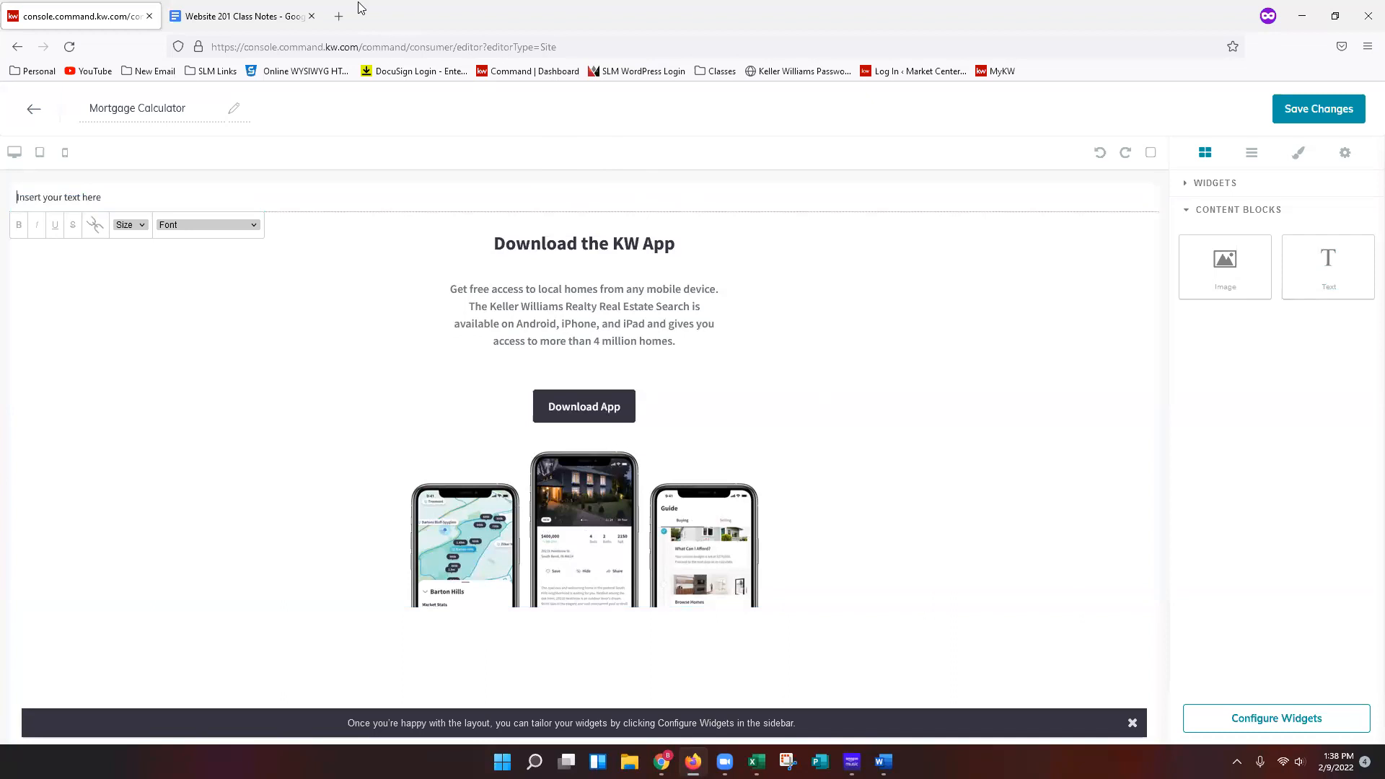
Open the Mortgage Calculator bookmark from the Website 201 Class folder in a new tab and copy its address.
{"action": "left_click", "coordinate": [343, 18]}
{"action": "left_click", "coordinate": [719, 75]}
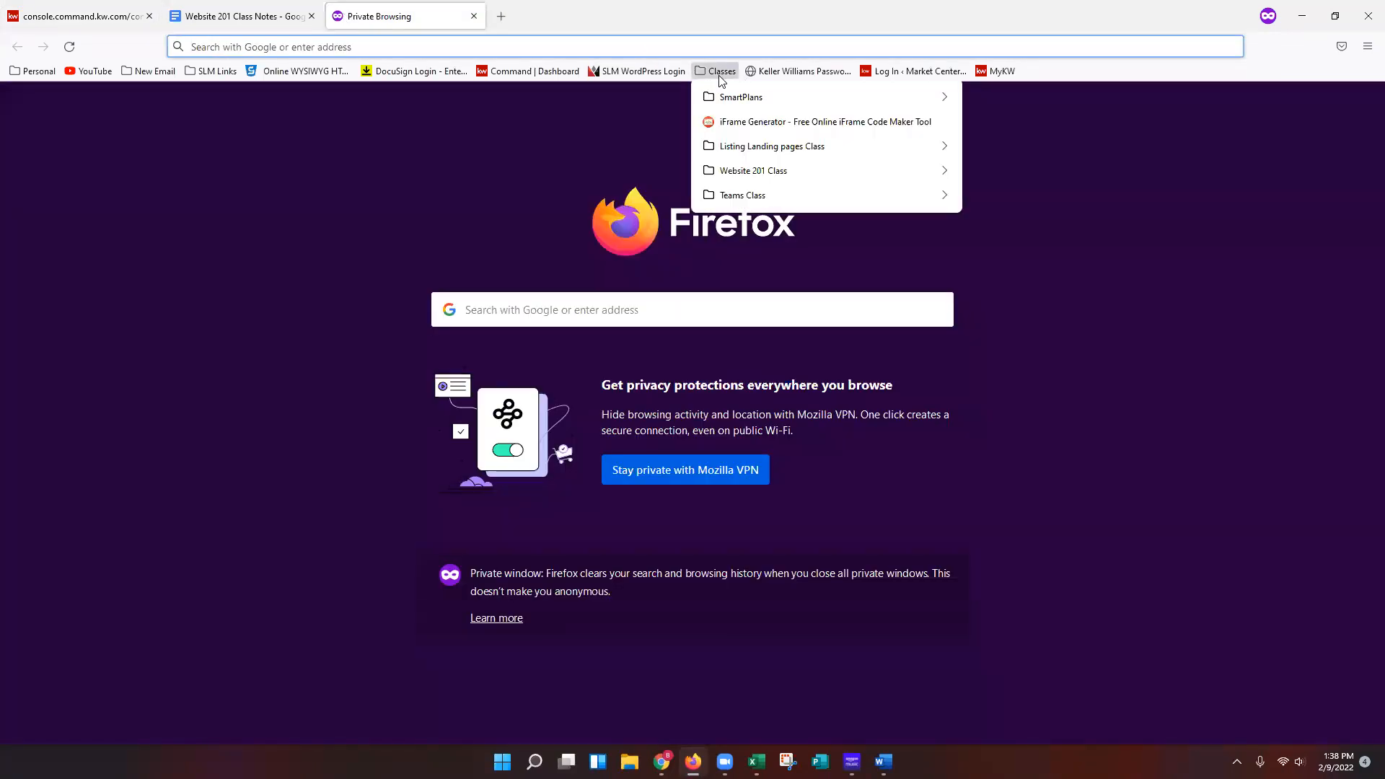
{"action": "mouse_move", "coordinate": [845, 170]}
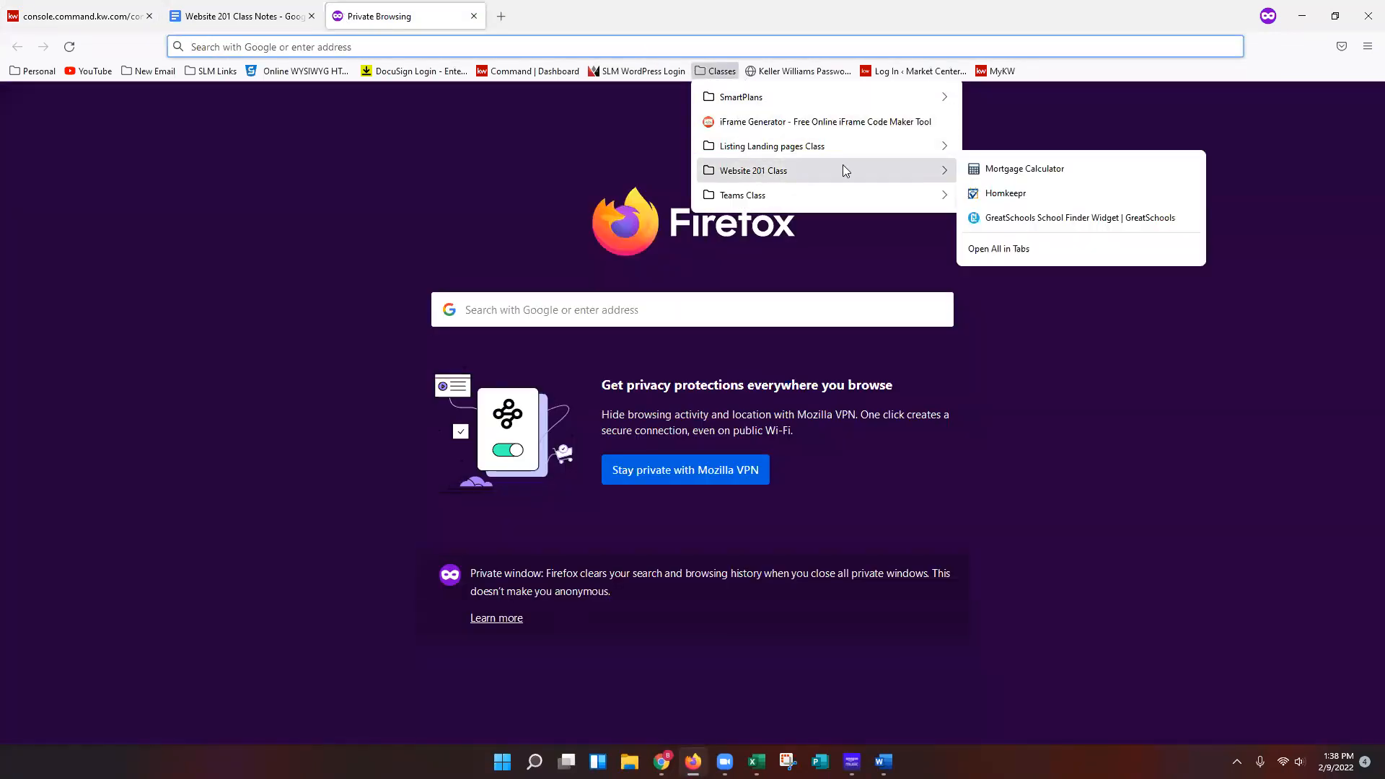
{"action": "left_click", "coordinate": [1036, 168]}
{"action": "left_click", "coordinate": [426, 47]}
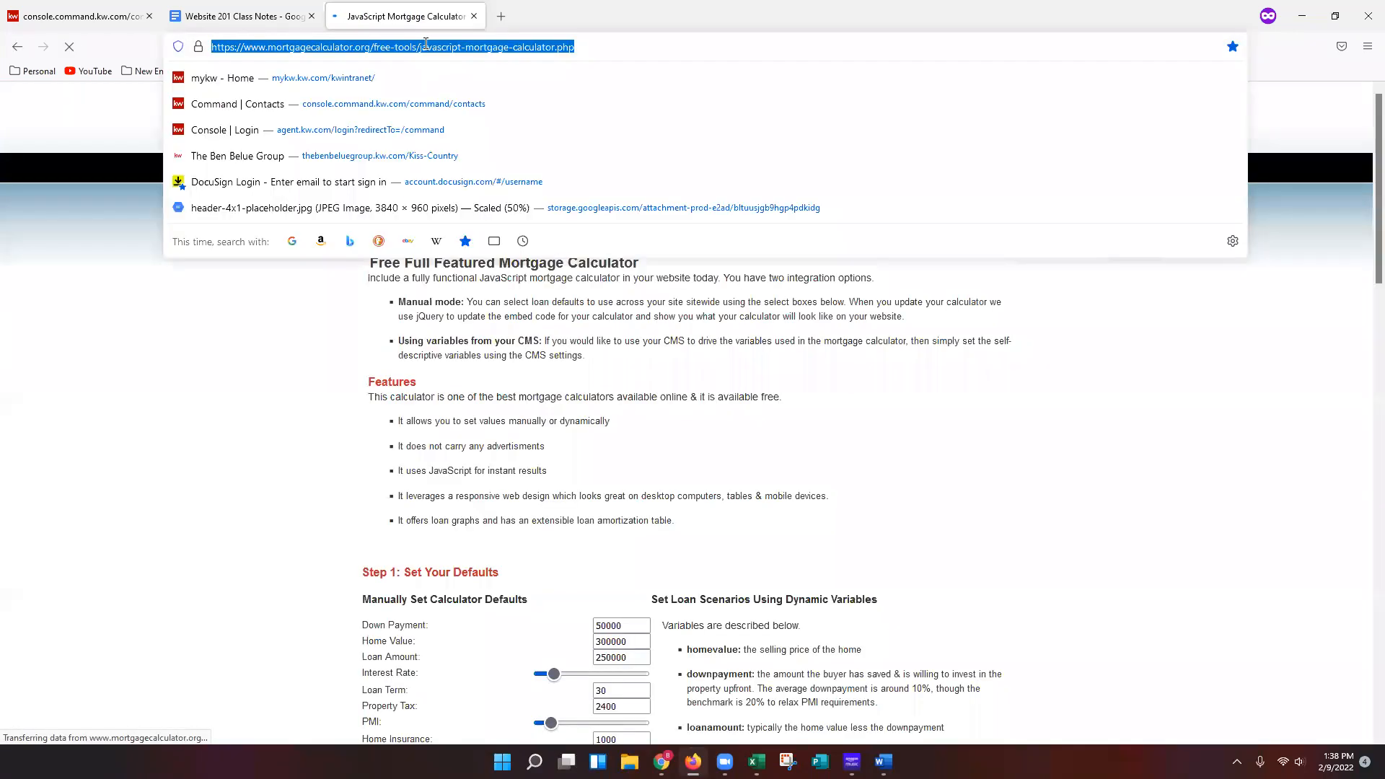
{"action": "right_click", "coordinate": [425, 45]}
{"action": "left_click", "coordinate": [472, 125]}
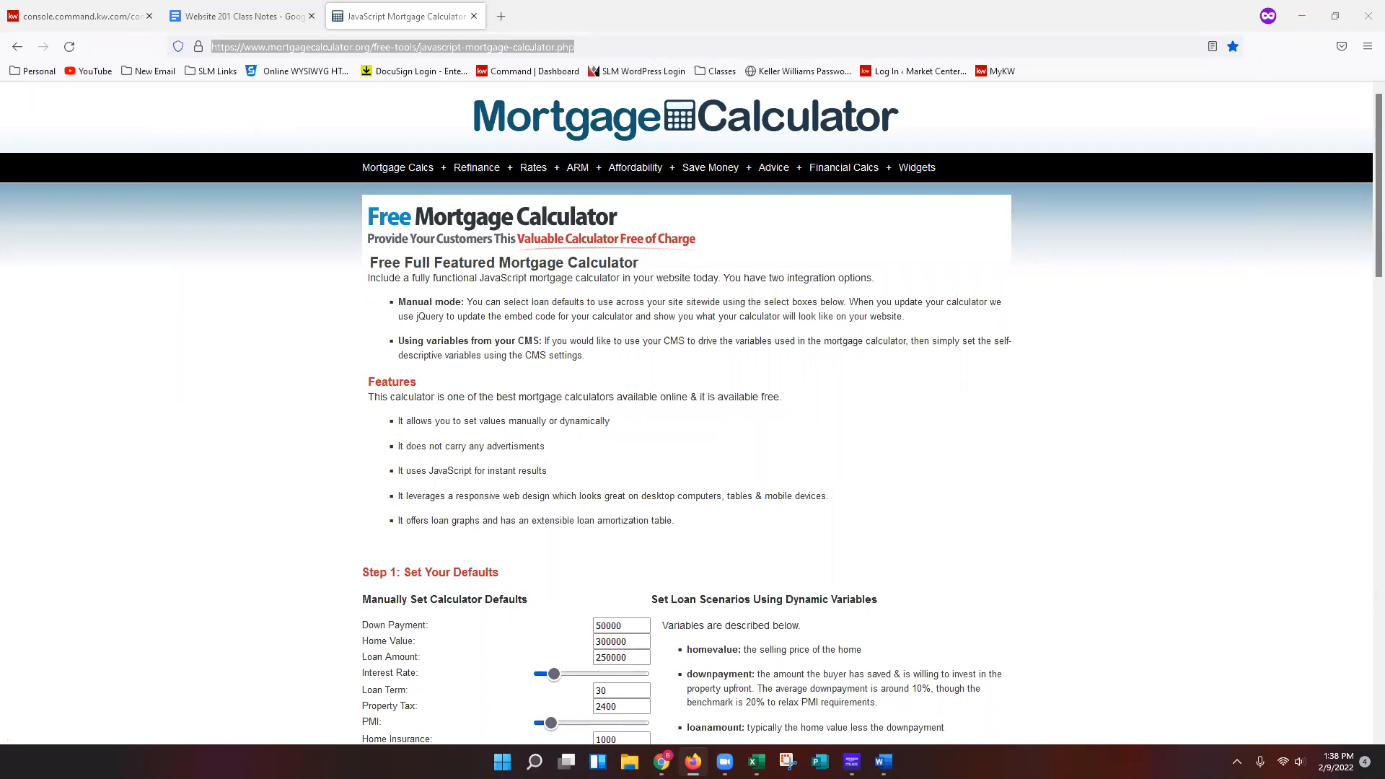
Scroll through the free mortgage calculator page to examine its source code and calculator preview.
{"action": "left_click", "coordinate": [973, 397]}
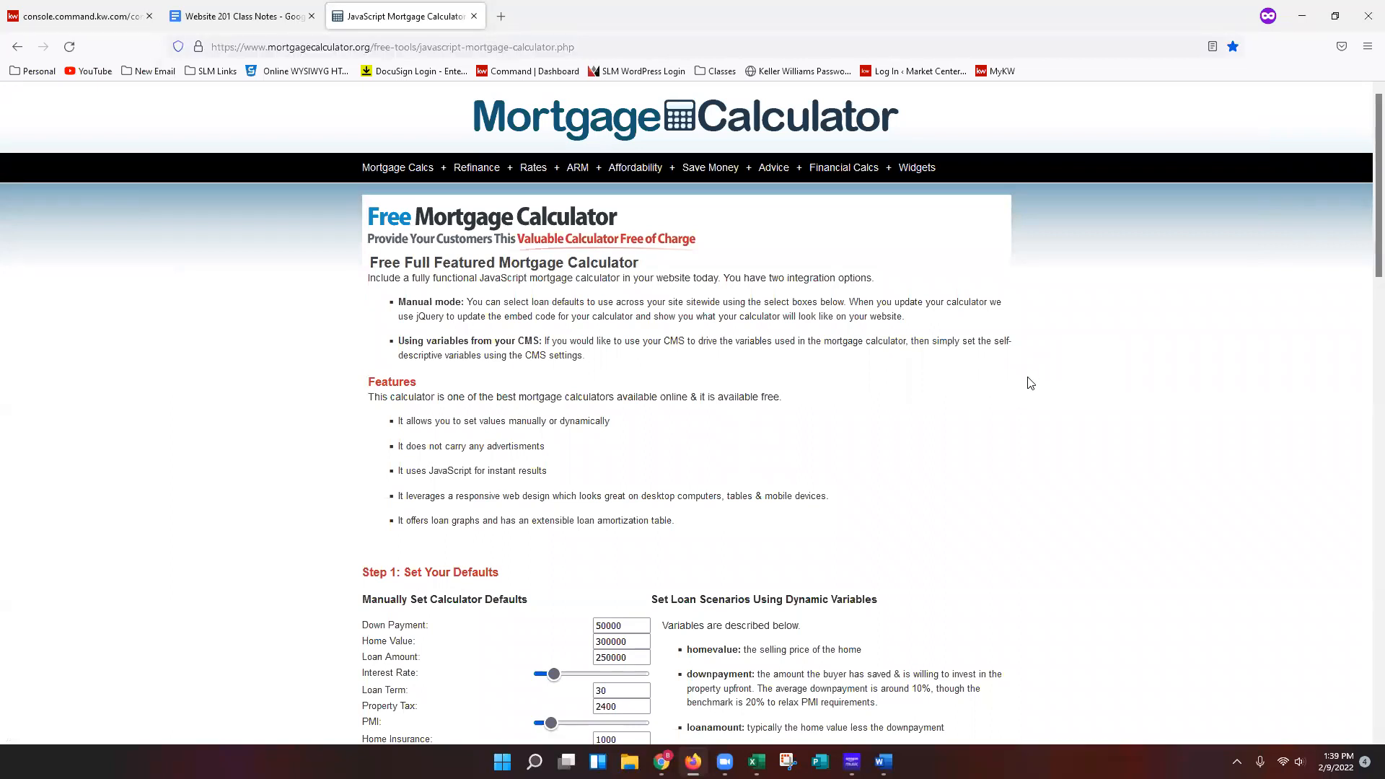
{"action": "scroll", "coordinate": [1028, 381], "scroll_direction": "down", "scroll_amount": 1}
{"action": "scroll", "coordinate": [1042, 402], "scroll_direction": "down", "scroll_amount": 1}
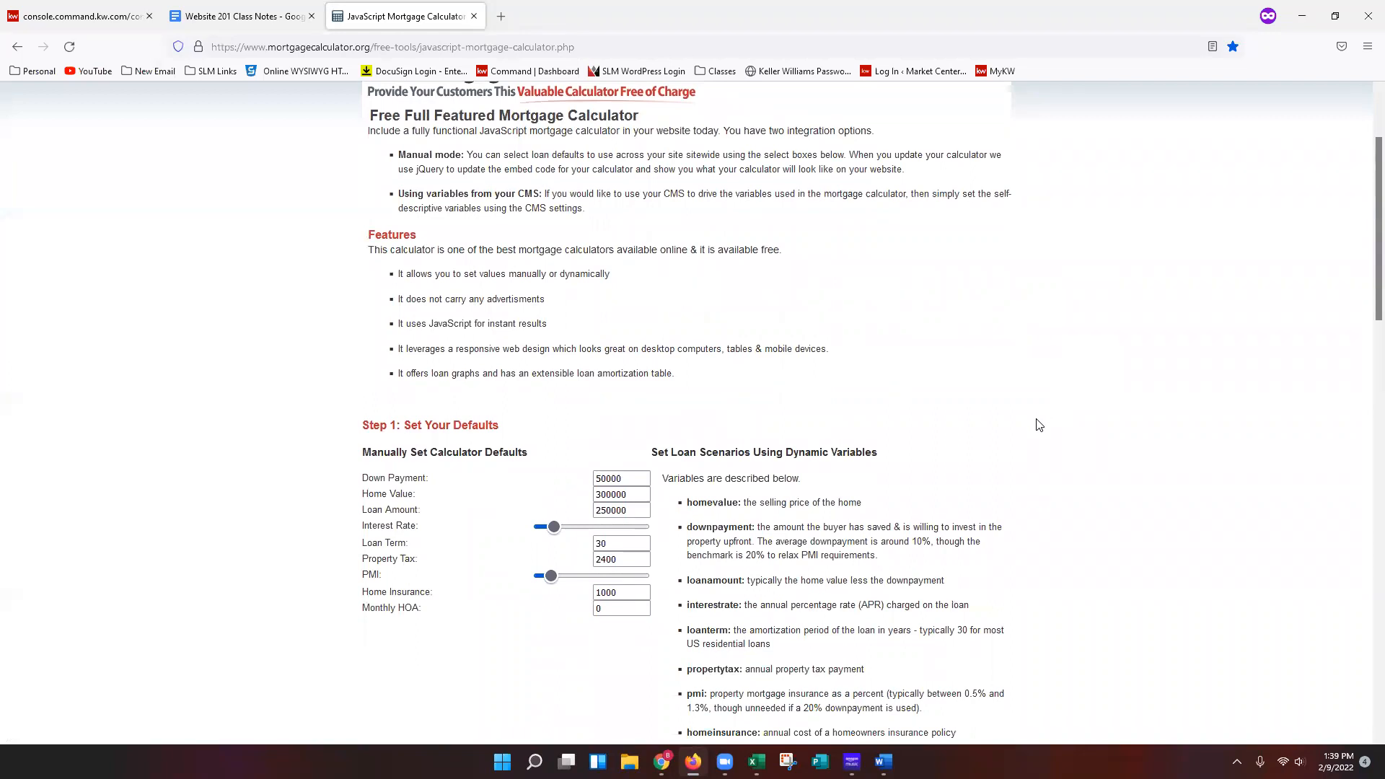
{"action": "scroll", "coordinate": [1040, 425], "scroll_direction": "down", "scroll_amount": 6}
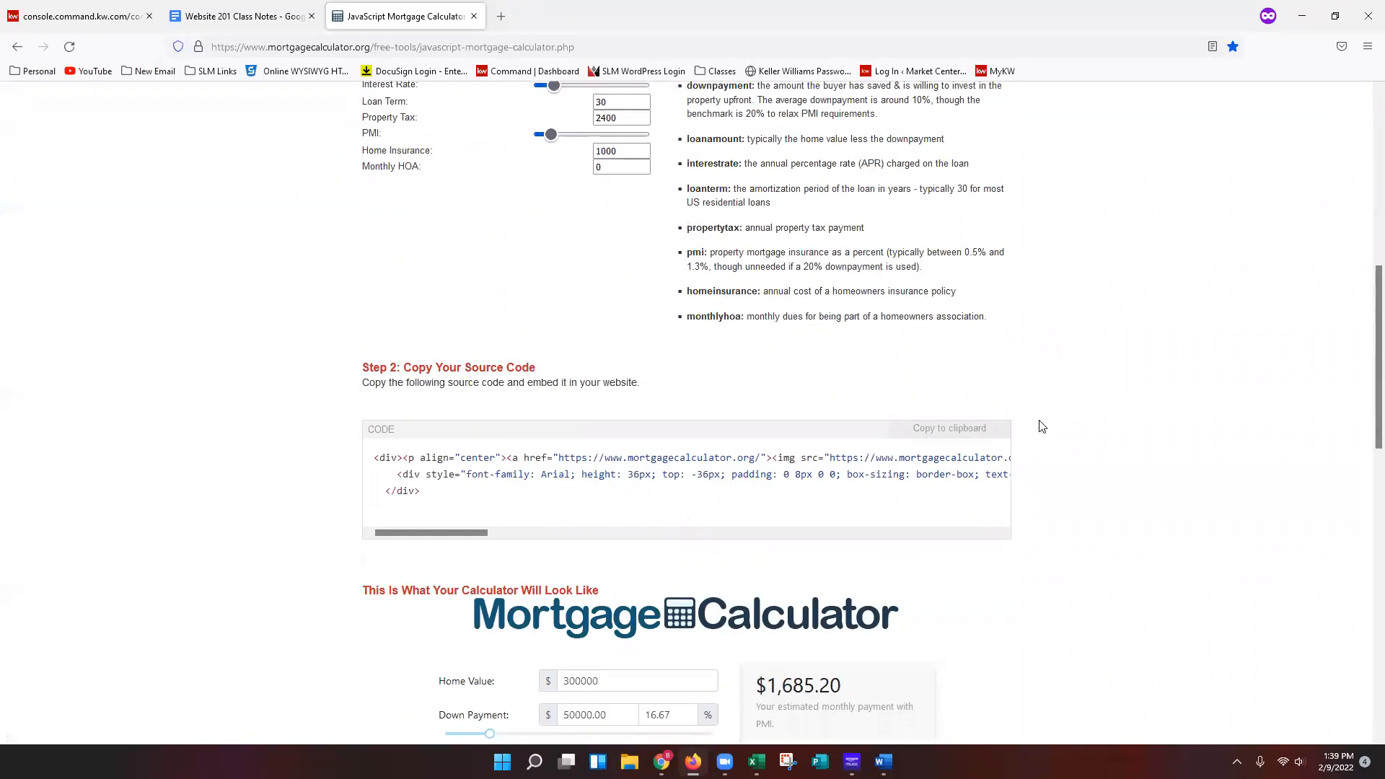
{"action": "scroll", "coordinate": [1042, 426], "scroll_direction": "down", "scroll_amount": 2}
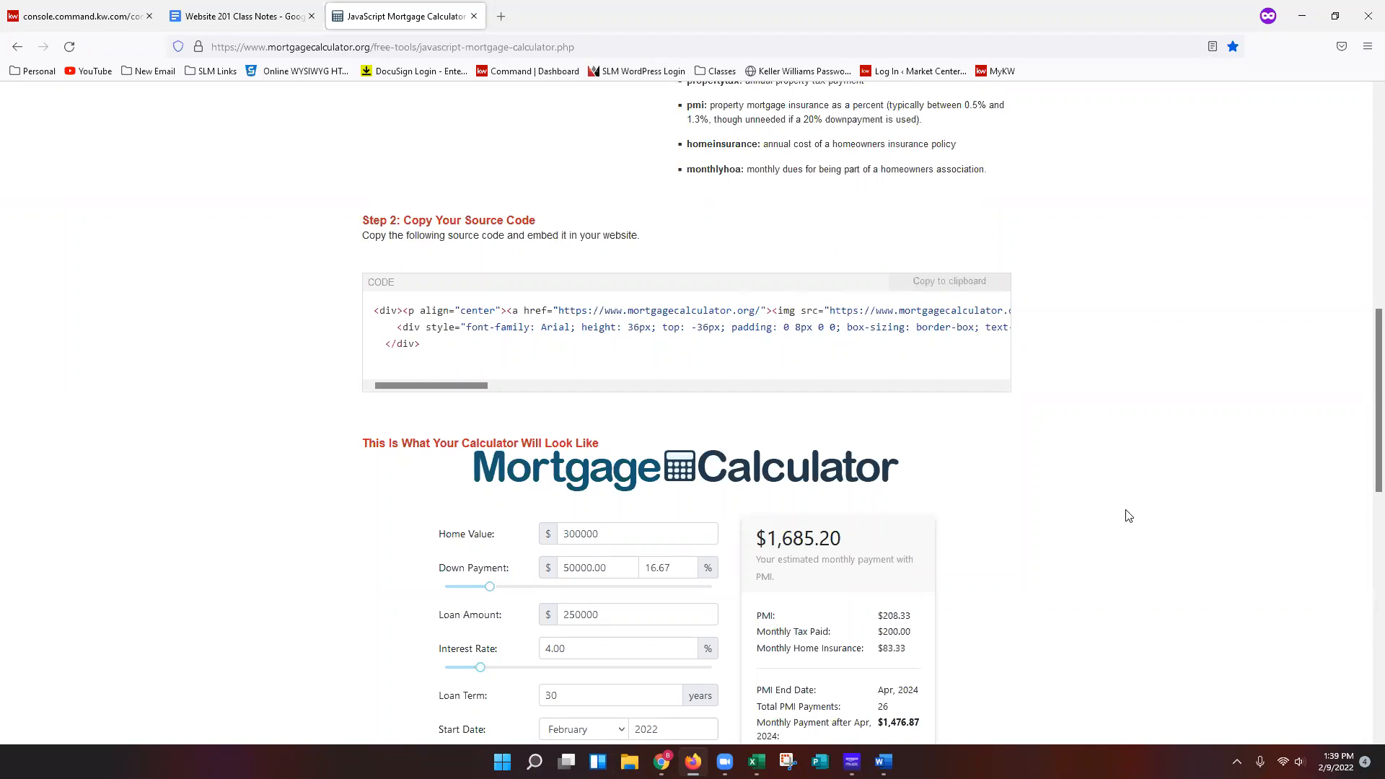
{"action": "scroll", "coordinate": [1123, 509], "scroll_direction": "down", "scroll_amount": 5}
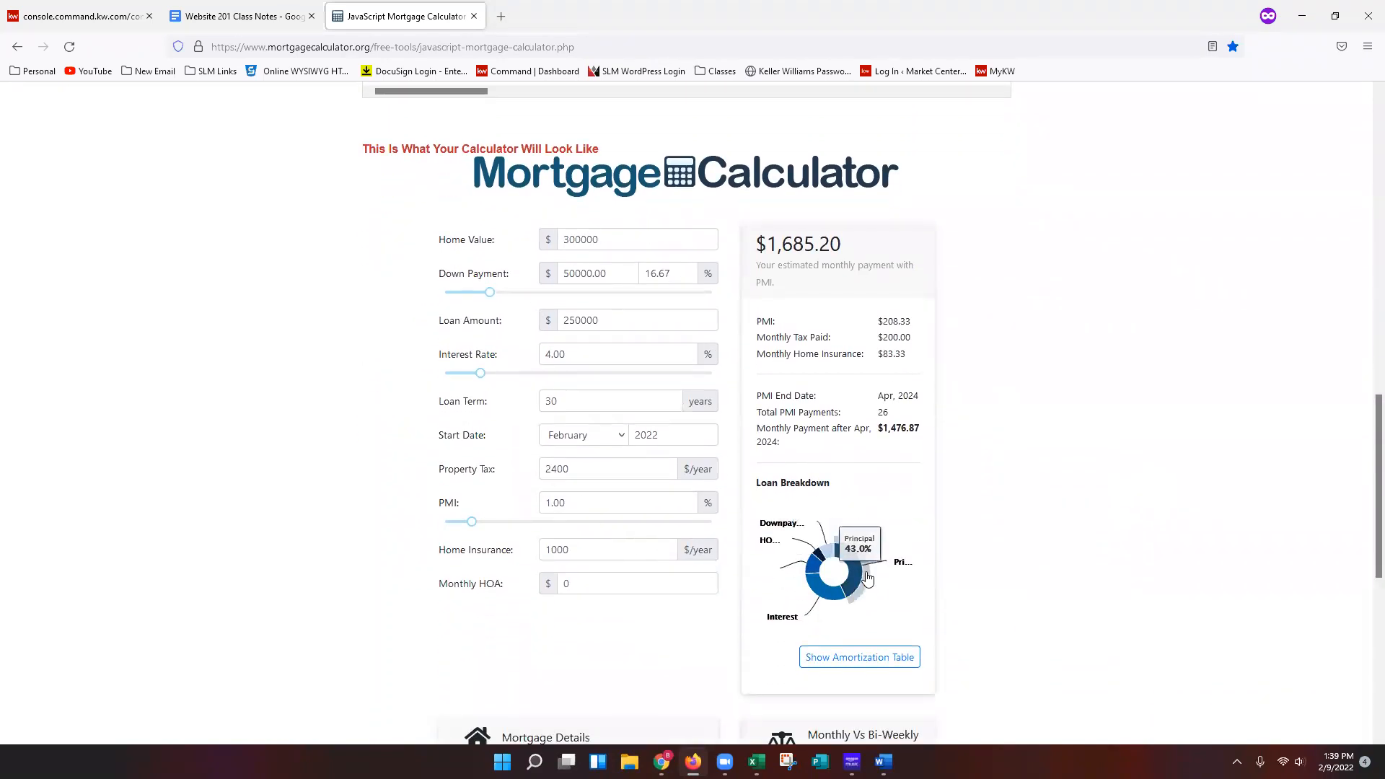
{"action": "scroll", "coordinate": [1071, 403], "scroll_direction": "up", "scroll_amount": 5}
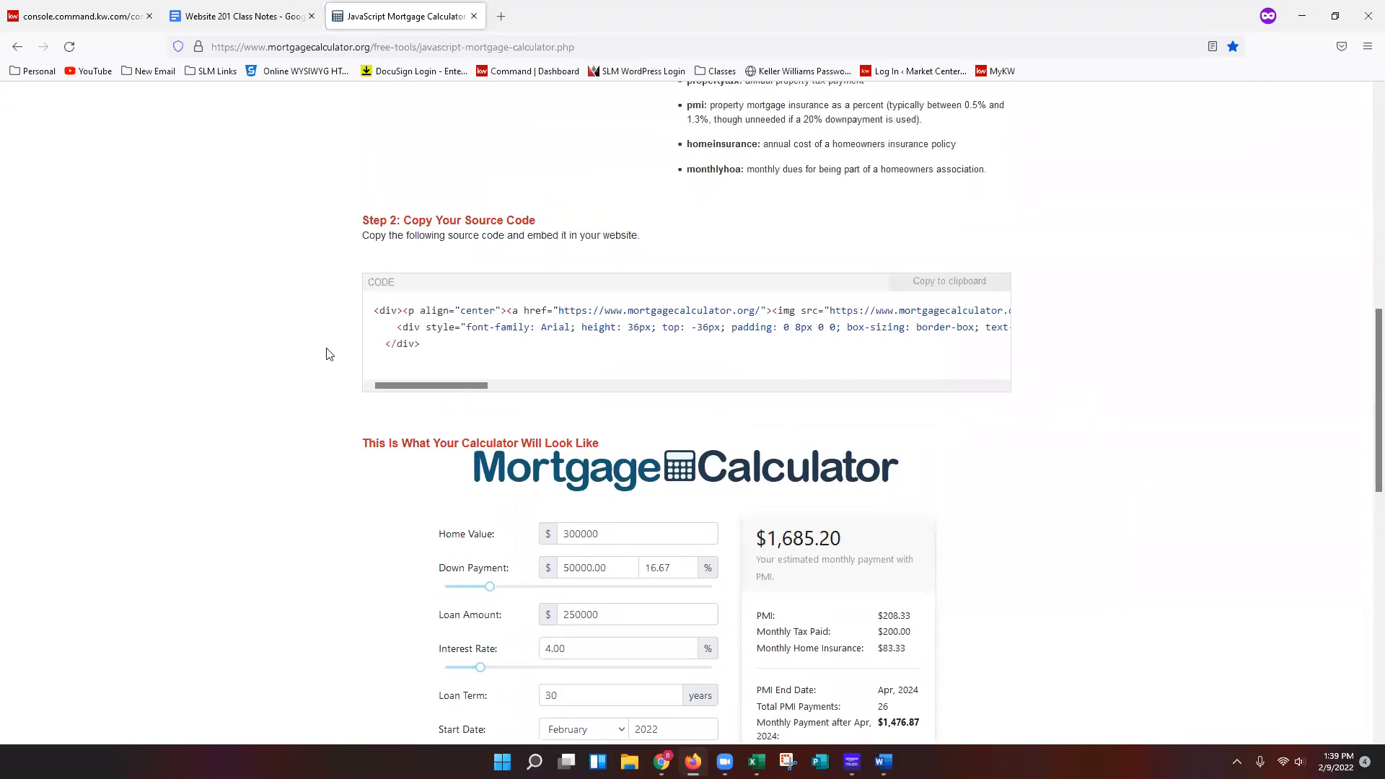
Replace the text block's placeholder text with the pasted mortgage calculator embed code.
{"action": "left_click", "coordinate": [76, 20]}
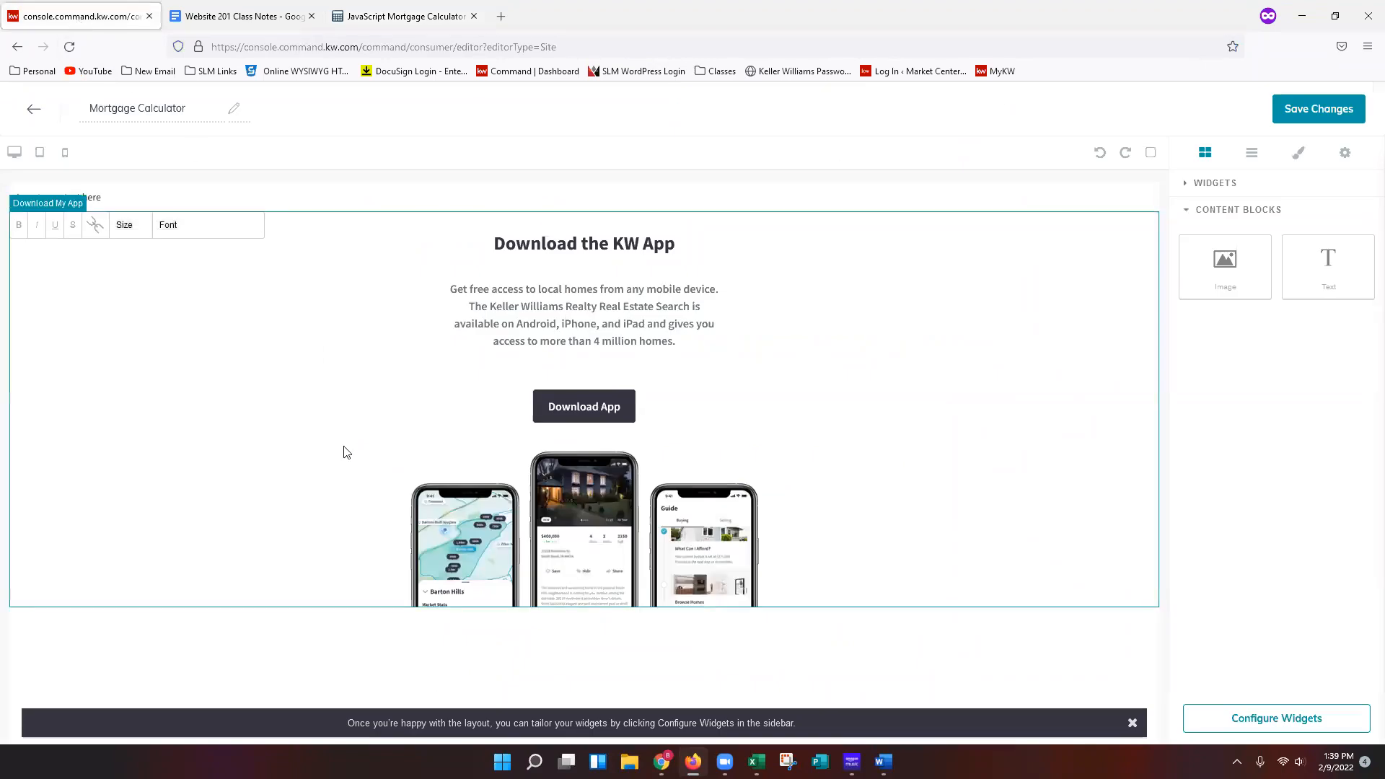
{"action": "left_click", "coordinate": [254, 228]}
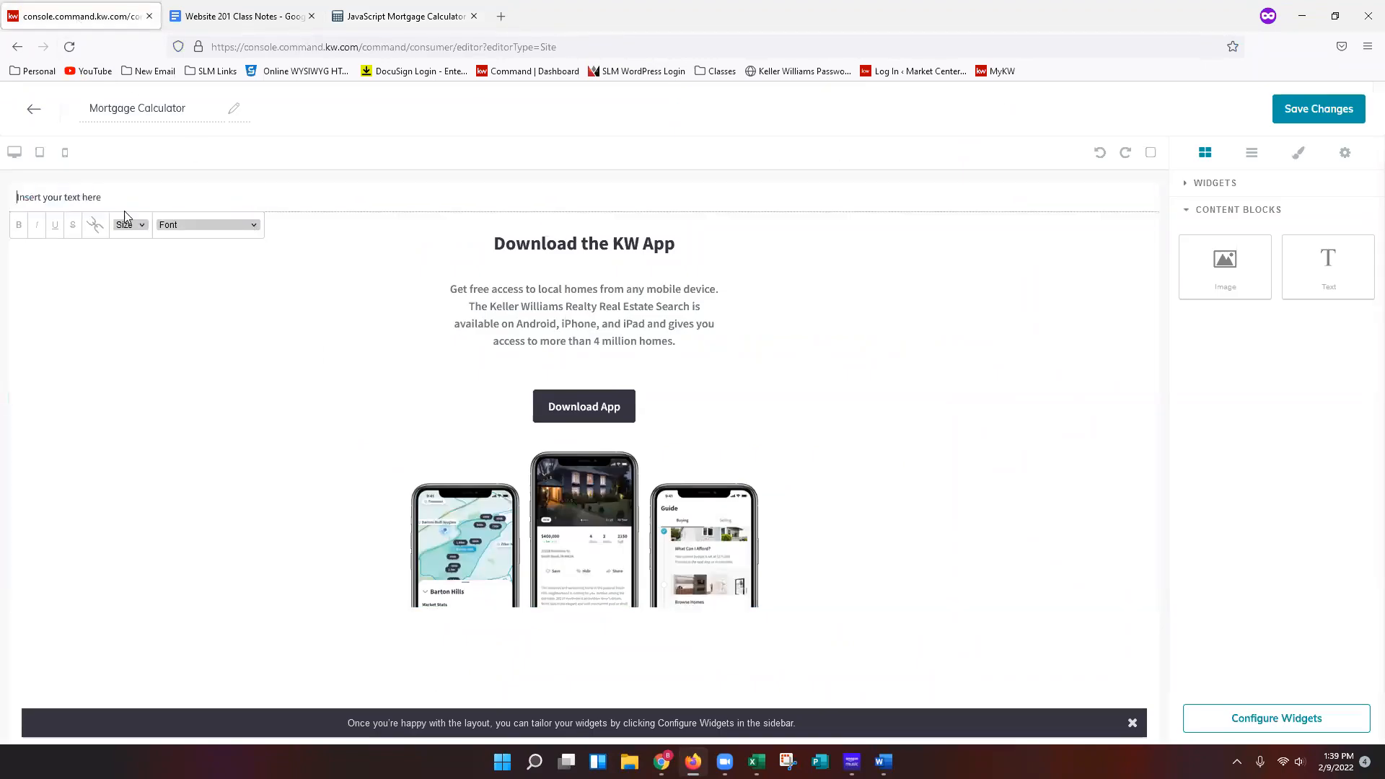
{"action": "triple_click", "coordinate": [97, 197]}
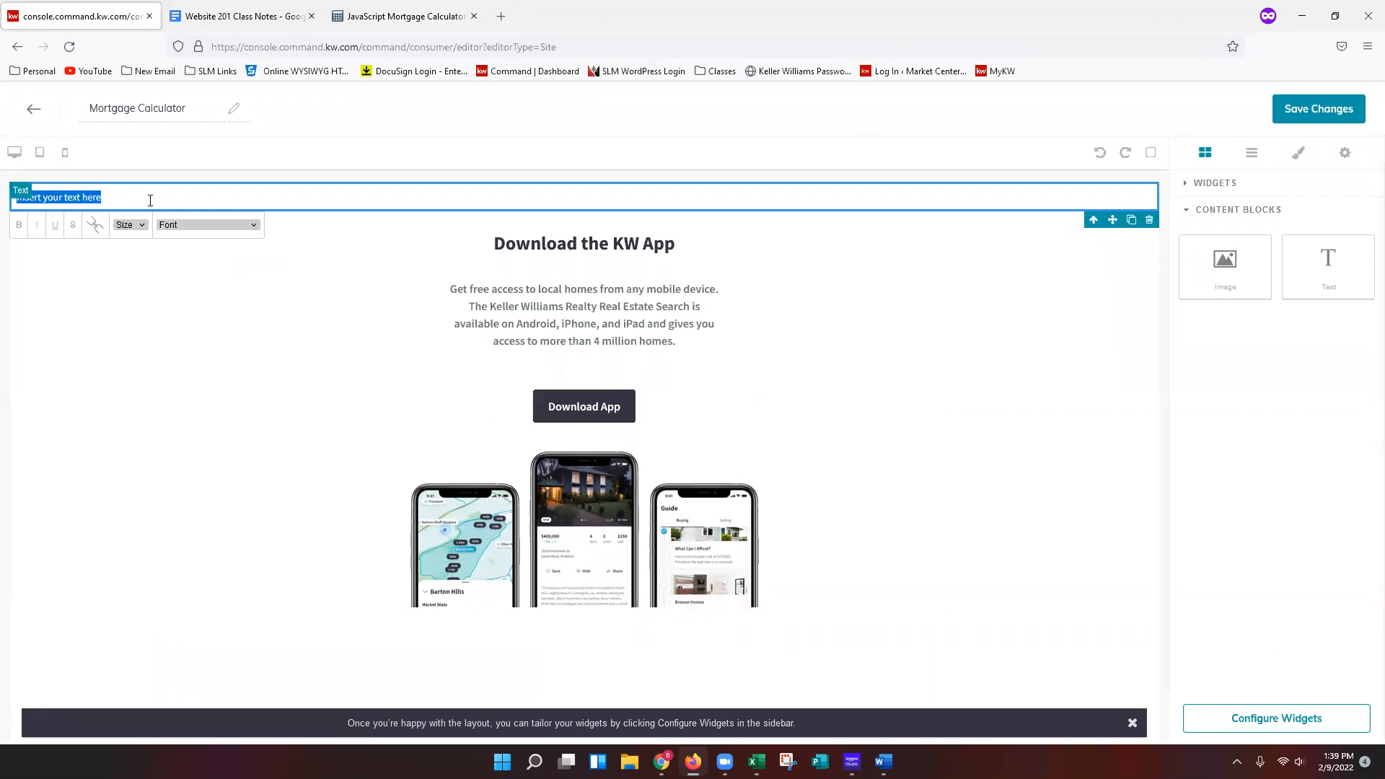
{"action": "right_click", "coordinate": [82, 197]}
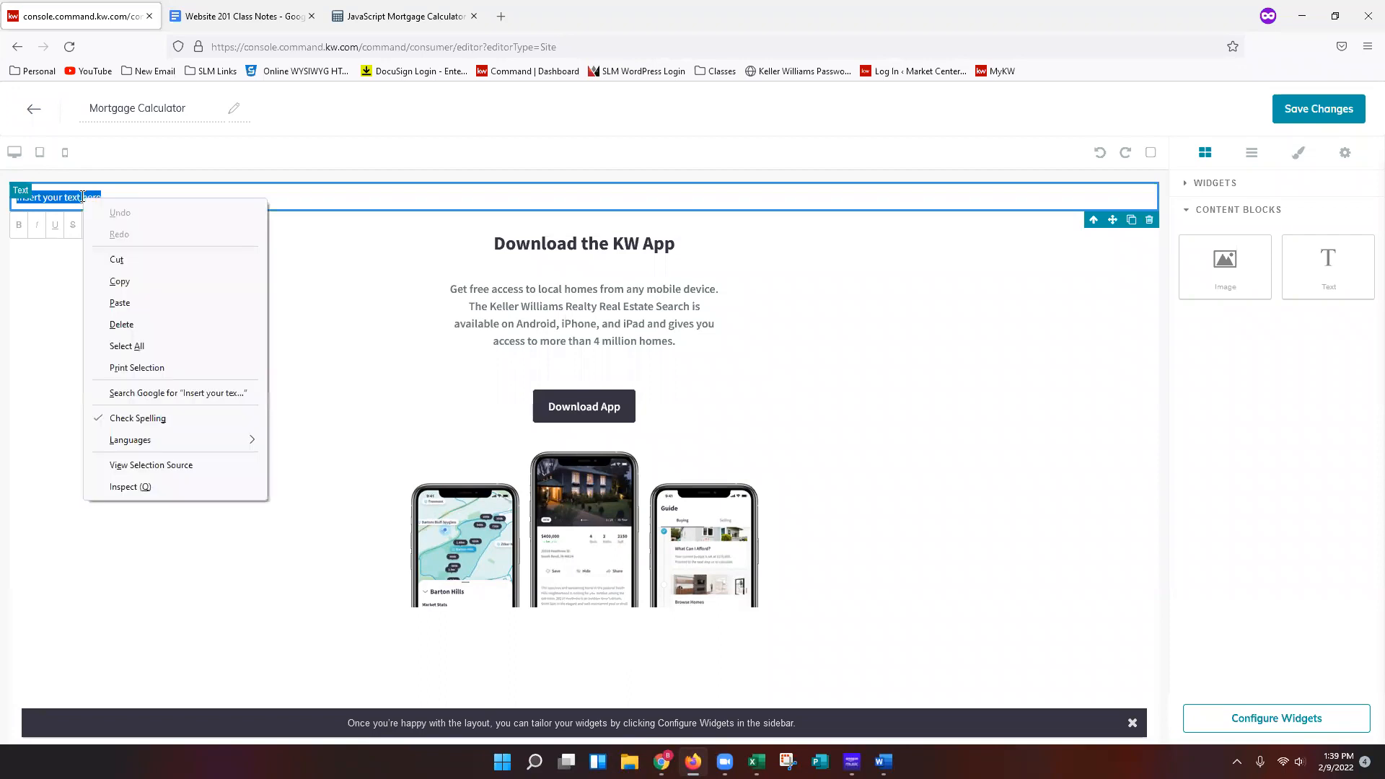
{"action": "left_click", "coordinate": [119, 303]}
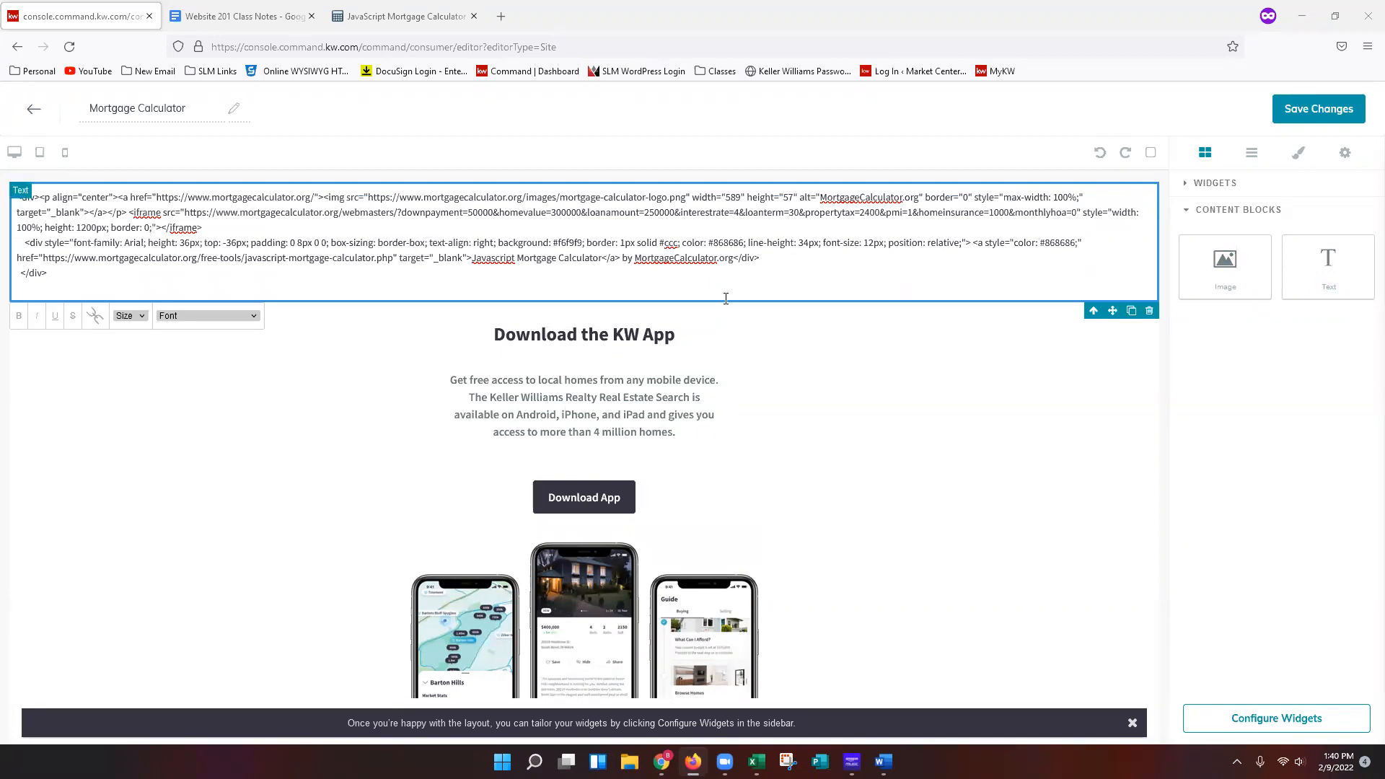
Select all the pasted code and convert it into the rendered calculator embed.
{"action": "left_click_drag", "start_coordinate": [49, 273], "coordinate": [16, 197]}
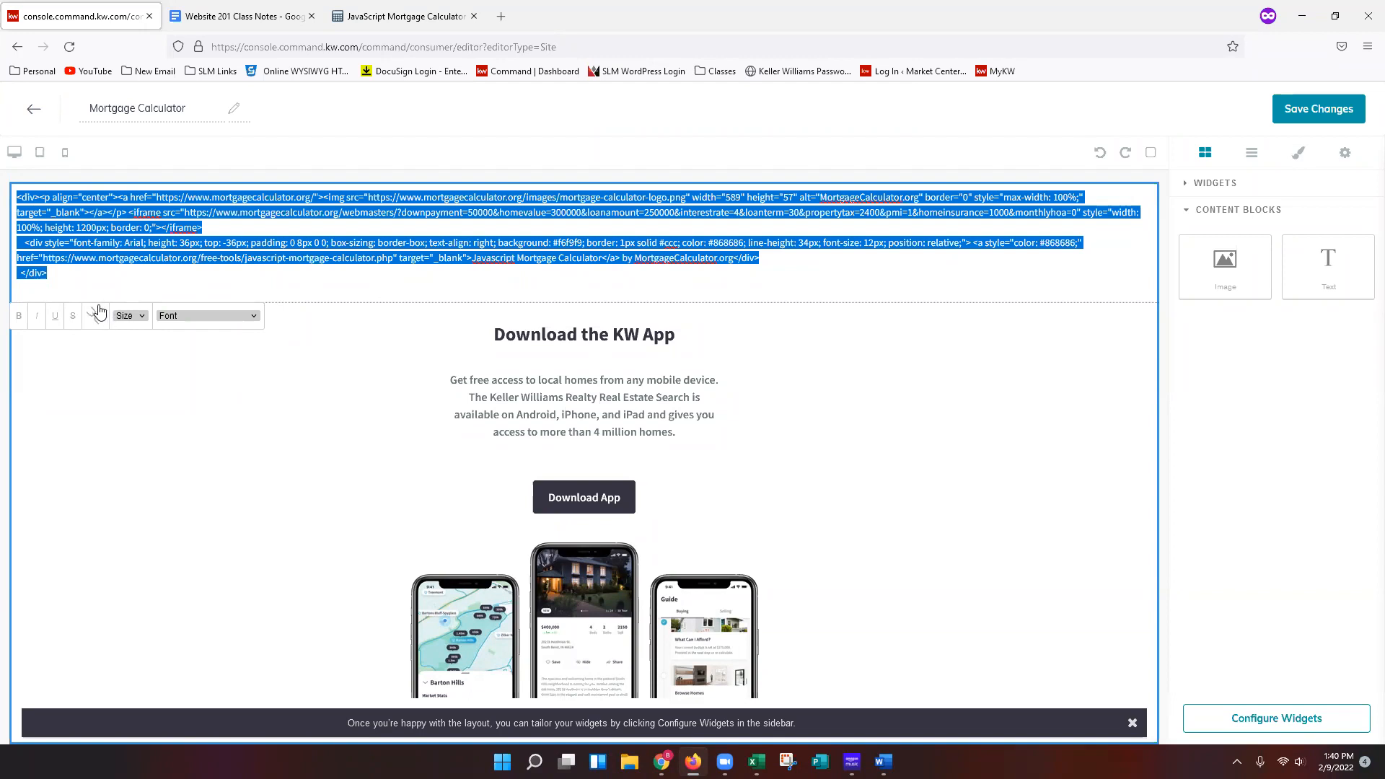
{"action": "left_click", "coordinate": [97, 320]}
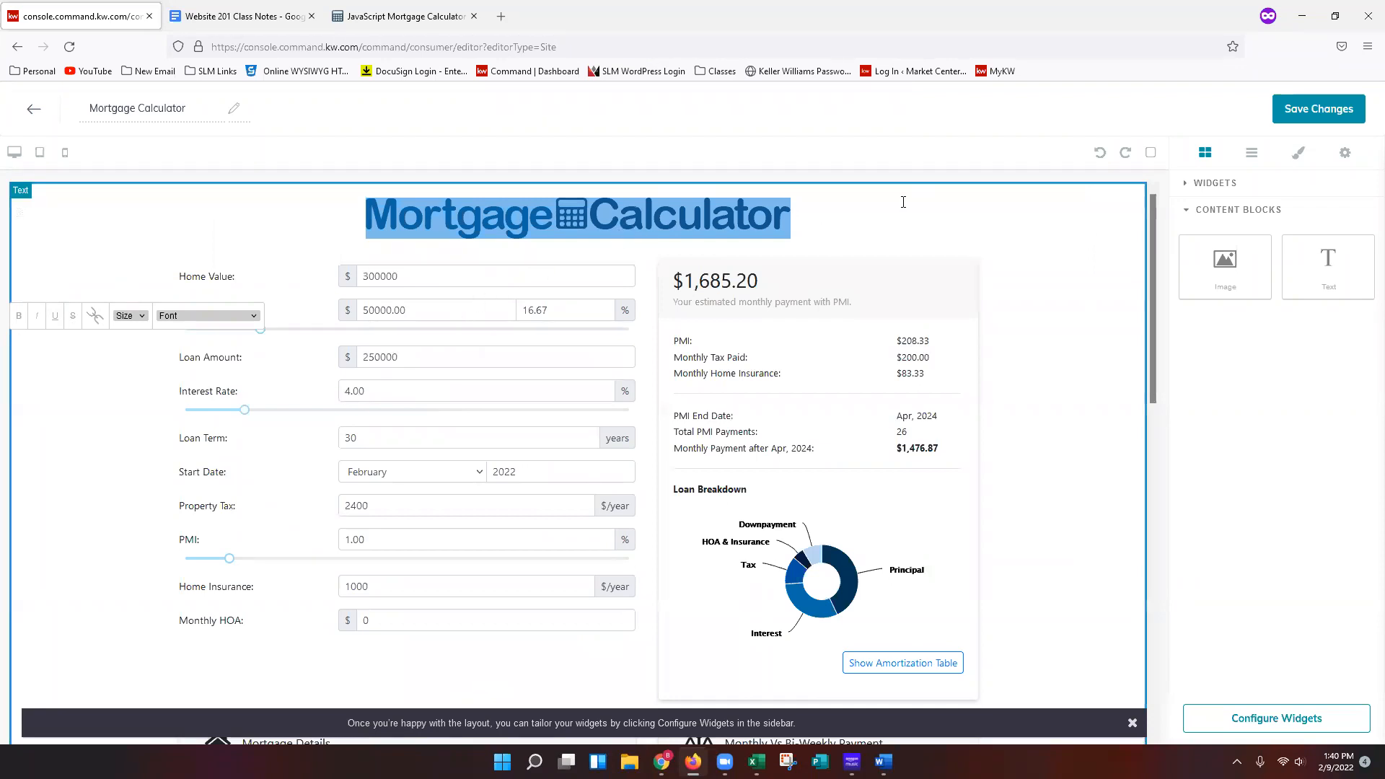
Scroll through the page to review the embedded calculator and the widgets list.
{"action": "left_click", "coordinate": [1237, 399]}
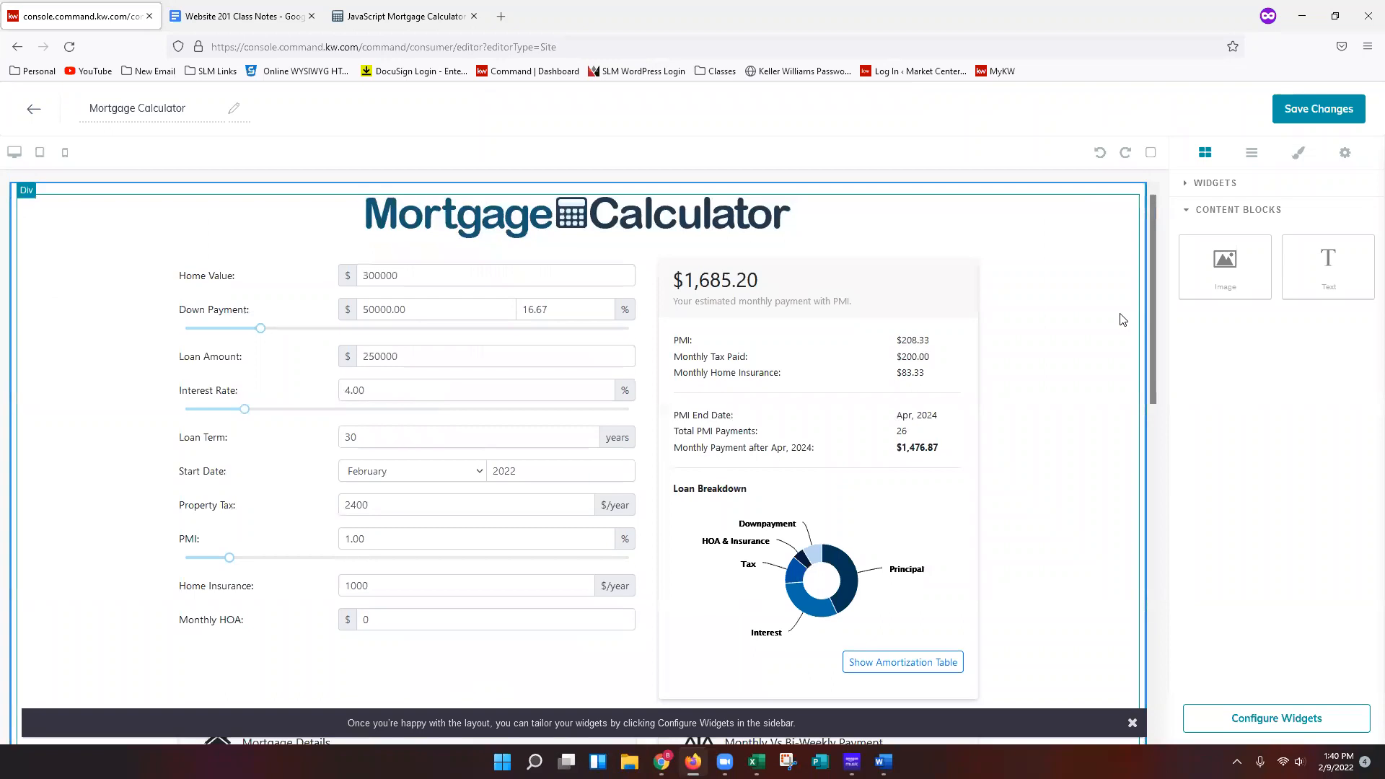
{"action": "scroll", "coordinate": [1153, 347], "scroll_direction": "down", "scroll_amount": 15}
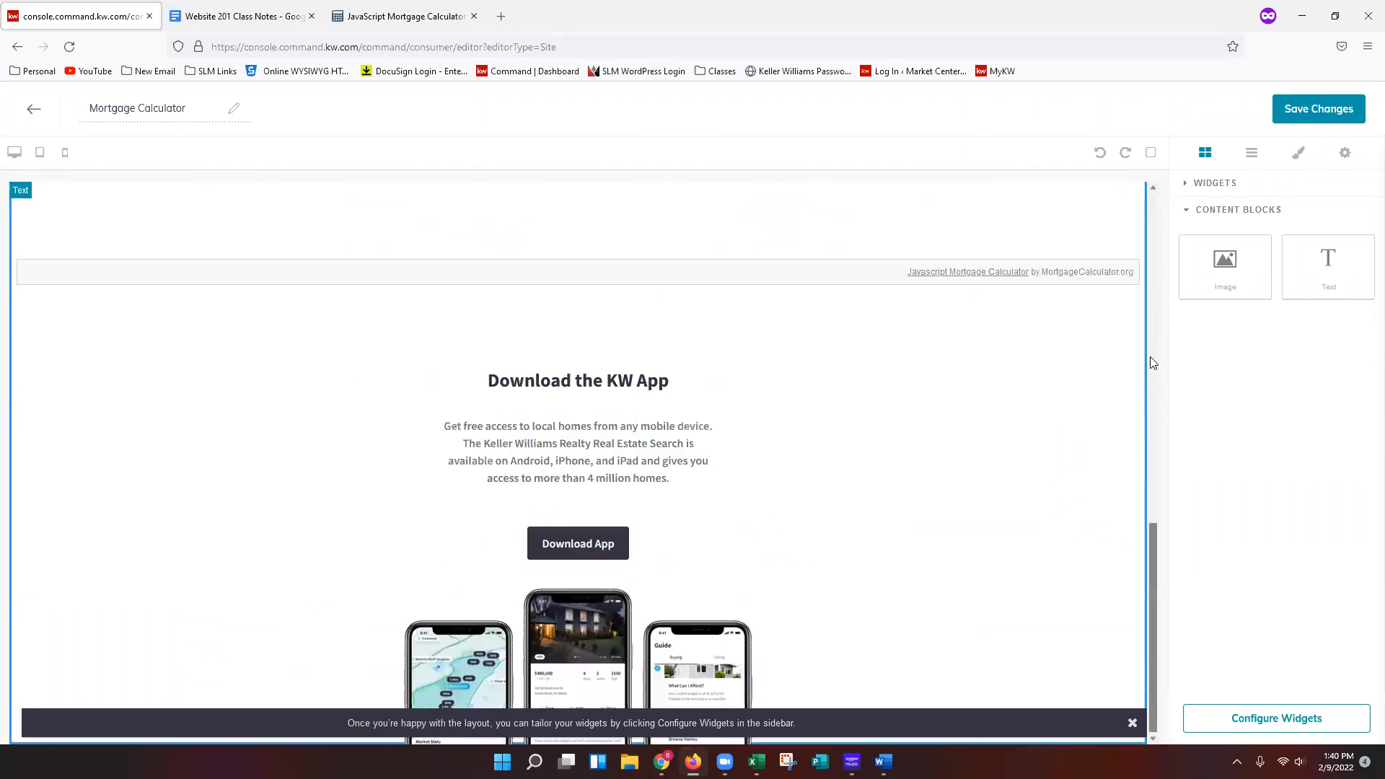
{"action": "scroll", "coordinate": [1158, 370], "scroll_direction": "up", "scroll_amount": 8}
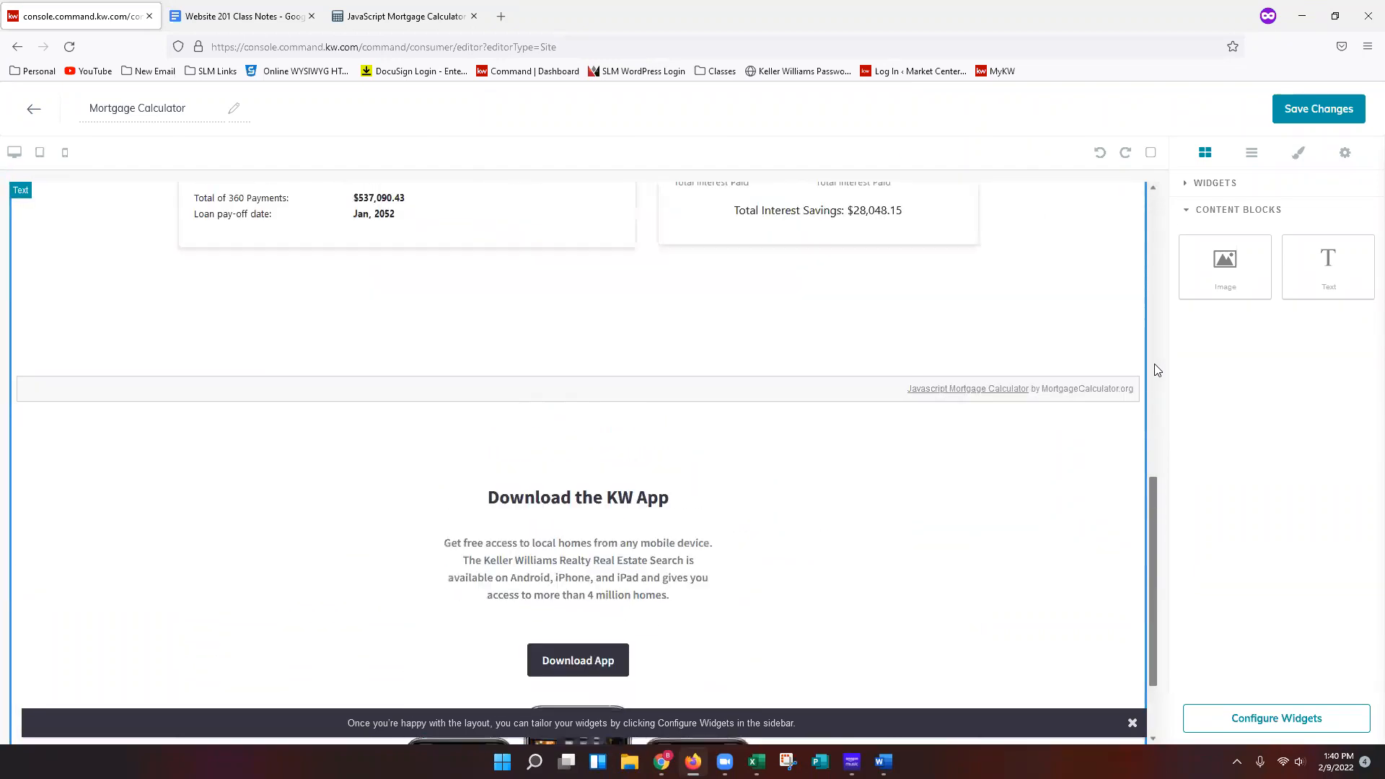
{"action": "scroll", "coordinate": [1157, 361], "scroll_direction": "up", "scroll_amount": 2}
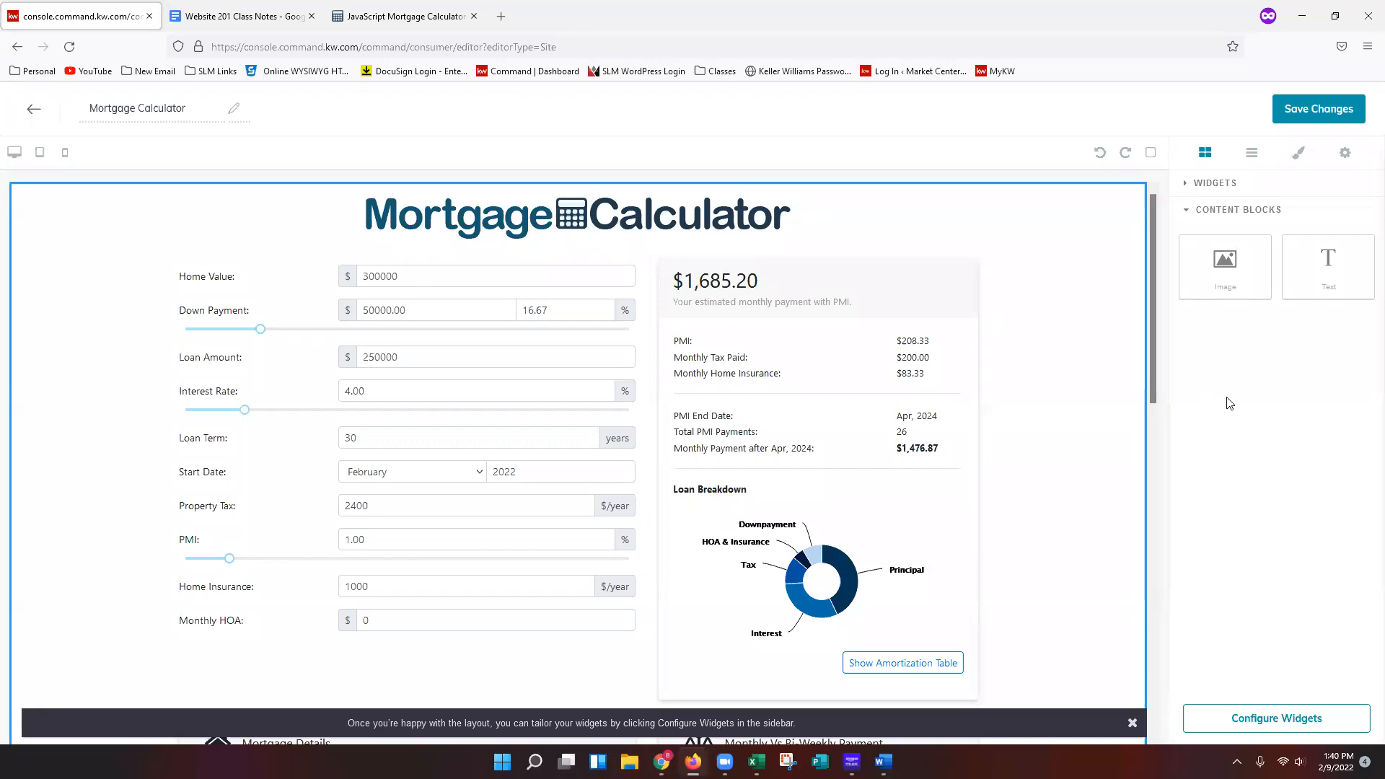
{"action": "left_click", "coordinate": [1227, 189]}
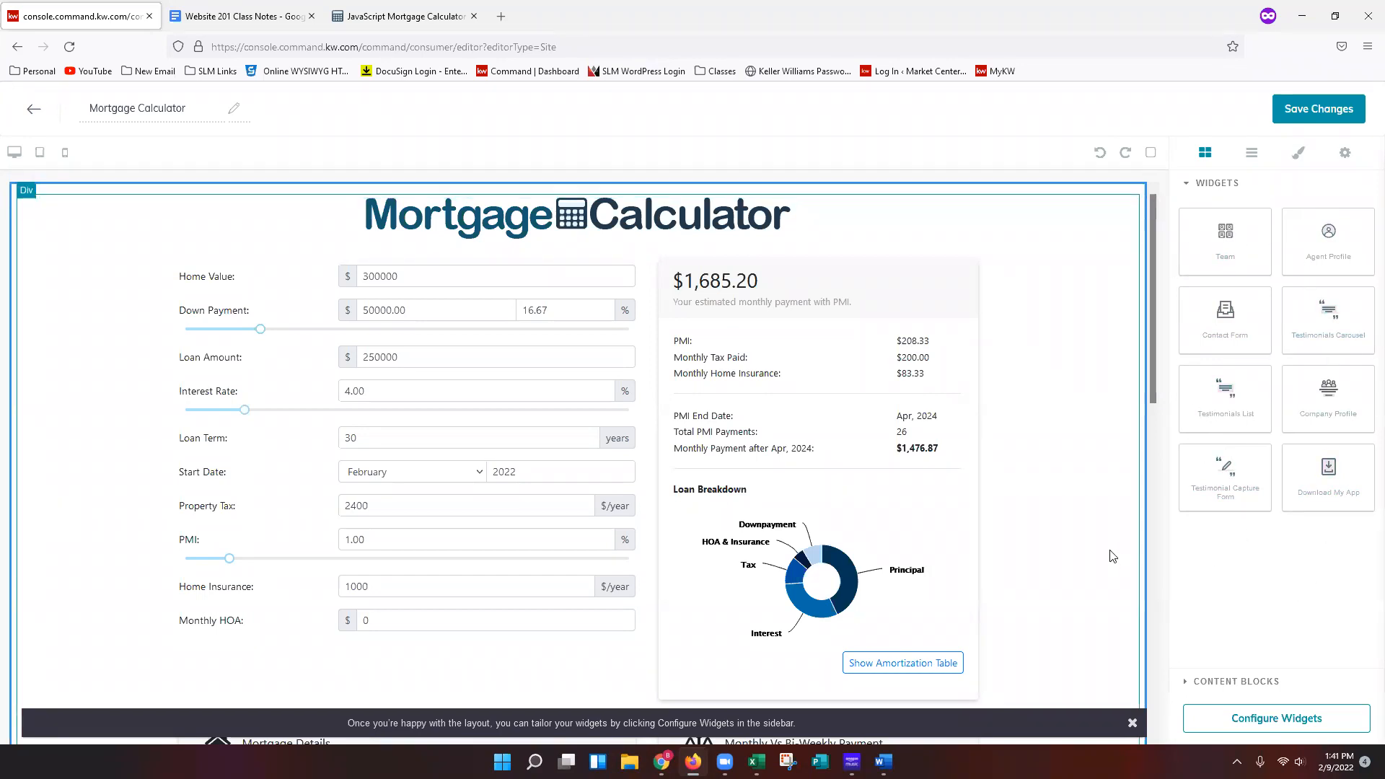
{"action": "scroll", "coordinate": [1111, 556], "scroll_direction": "down", "scroll_amount": 10}
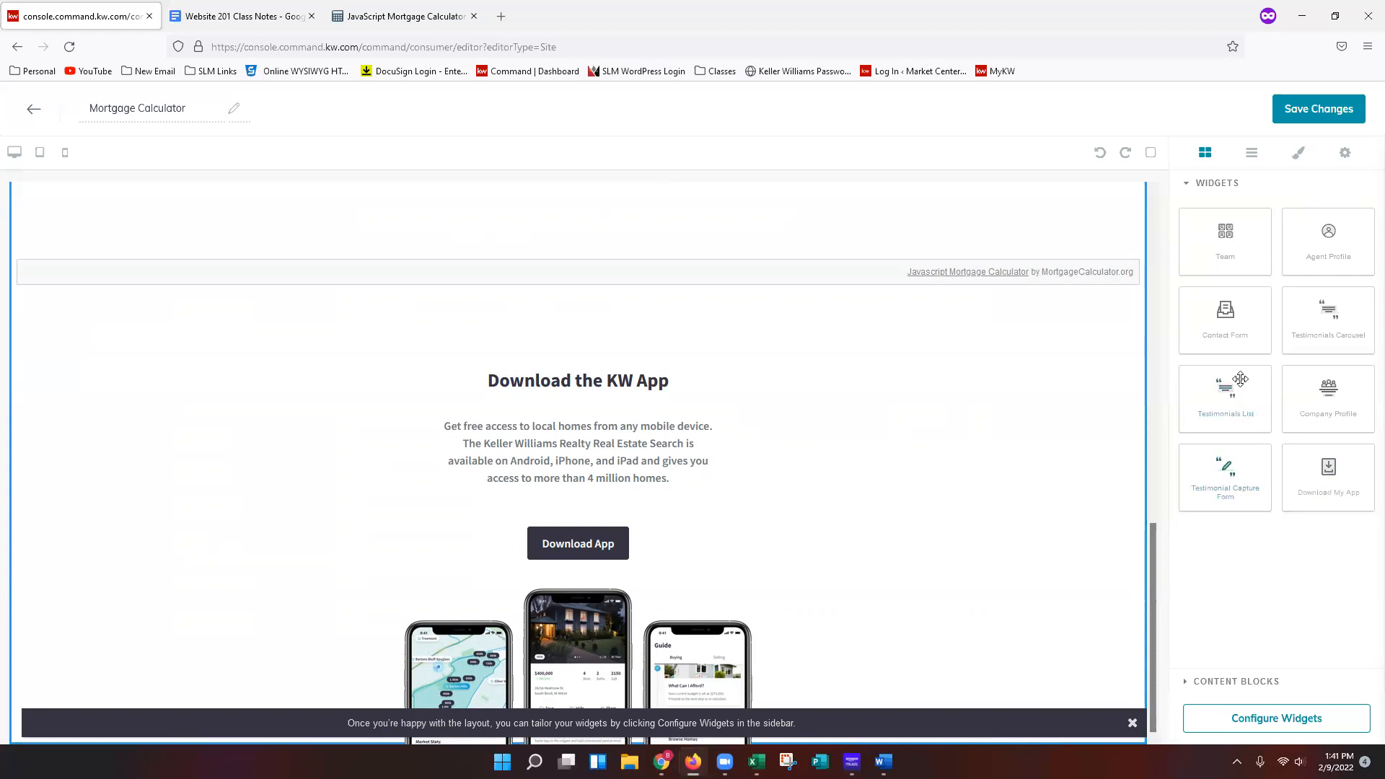
{"action": "scroll", "coordinate": [1156, 283], "scroll_direction": "up", "scroll_amount": 10}
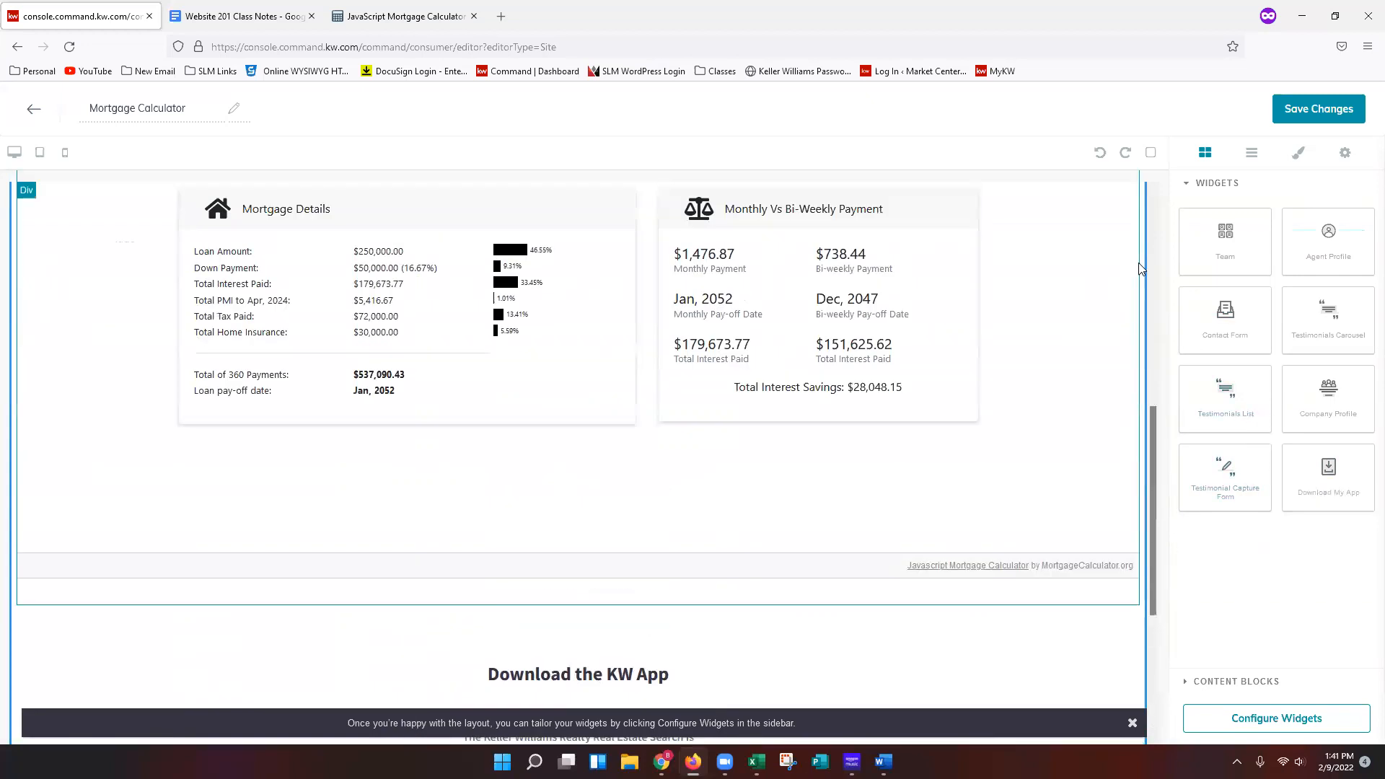
Save the Mortgage Calculator page and decline continuing to site and app settings.
{"action": "left_click", "coordinate": [1322, 120]}
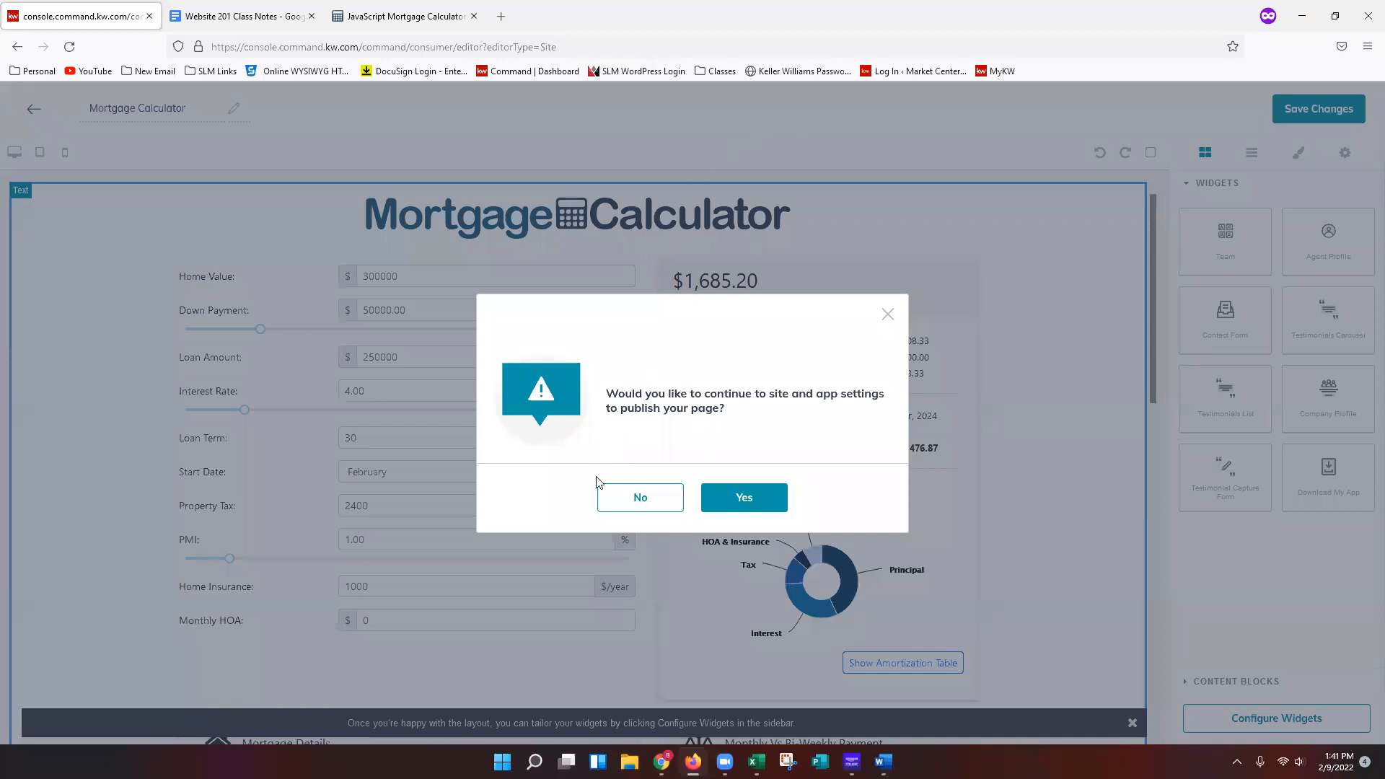
{"action": "left_click", "coordinate": [647, 509]}
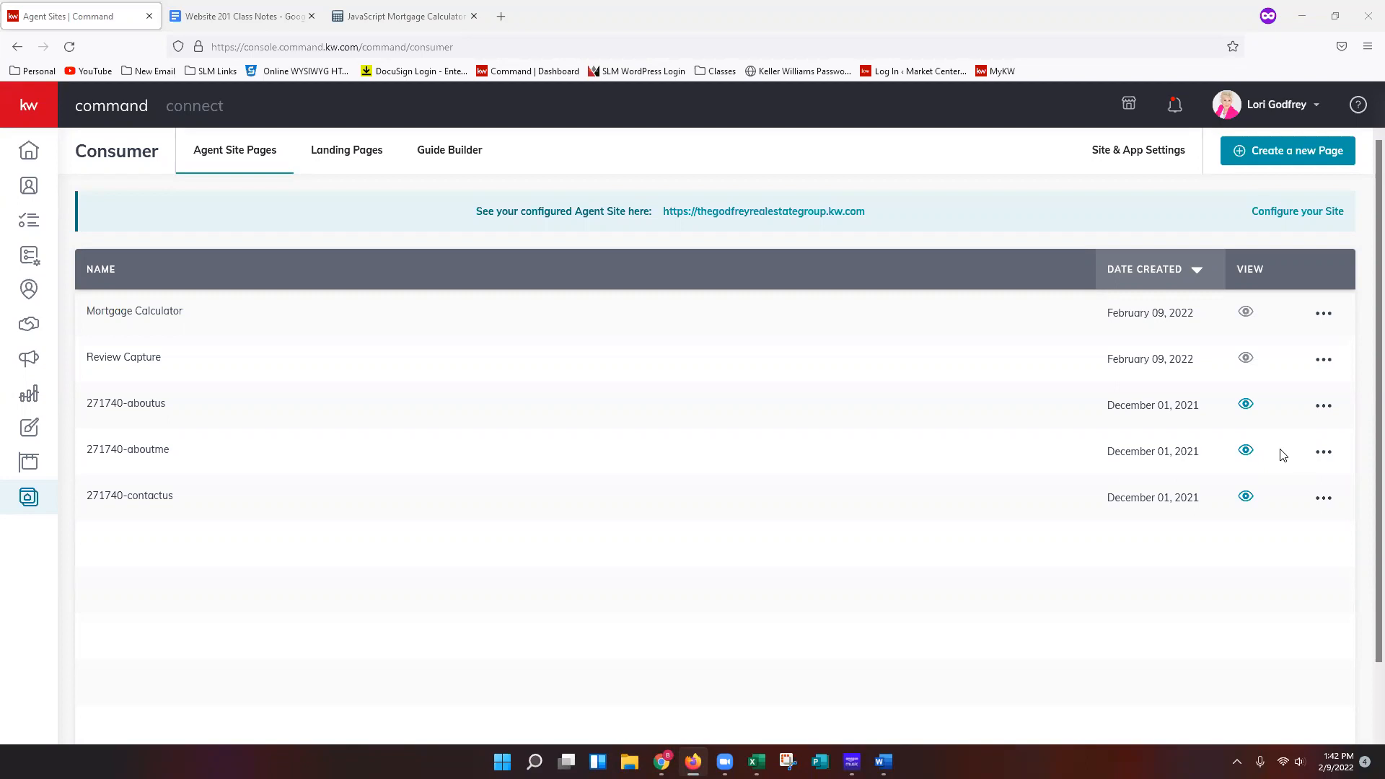
Create a new page as a sub-page on the agent site.
{"action": "left_click", "coordinate": [1293, 164]}
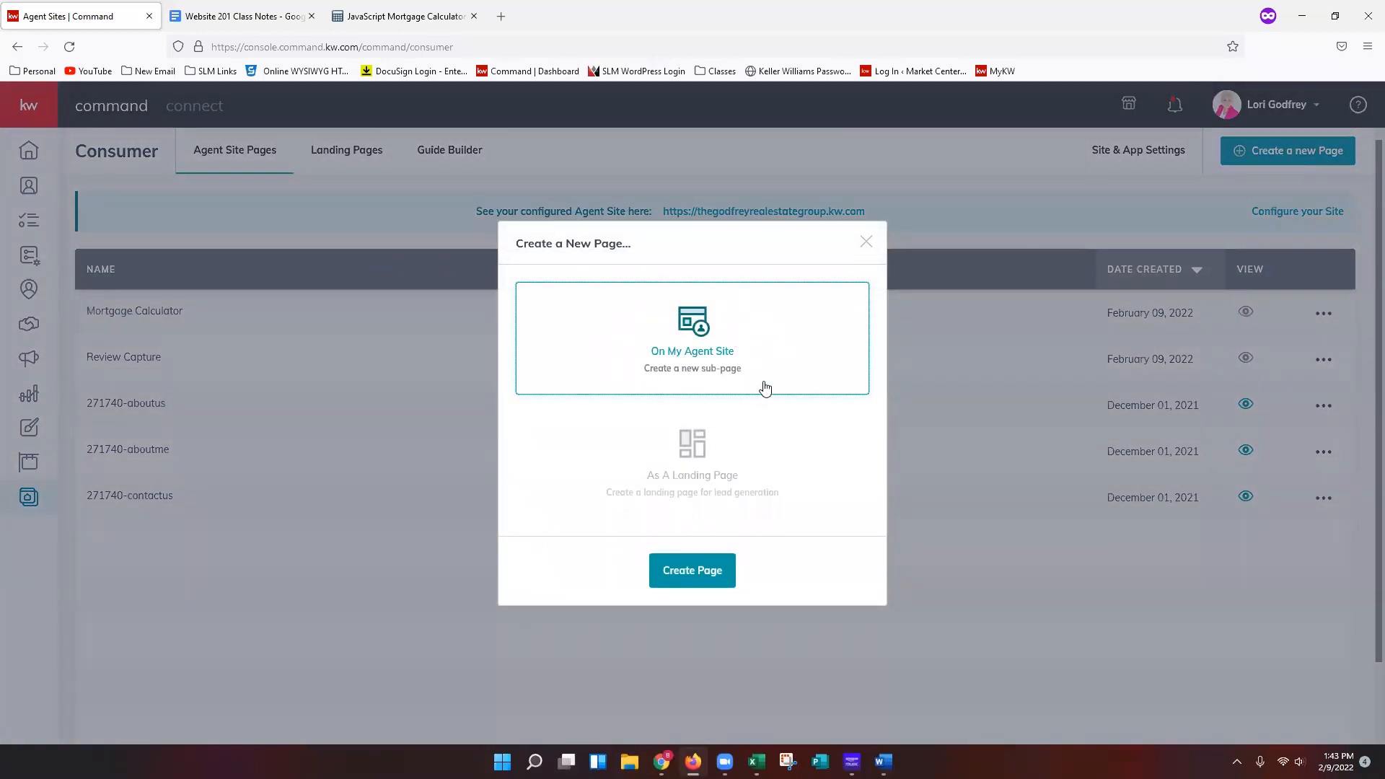
{"action": "left_click", "coordinate": [706, 586]}
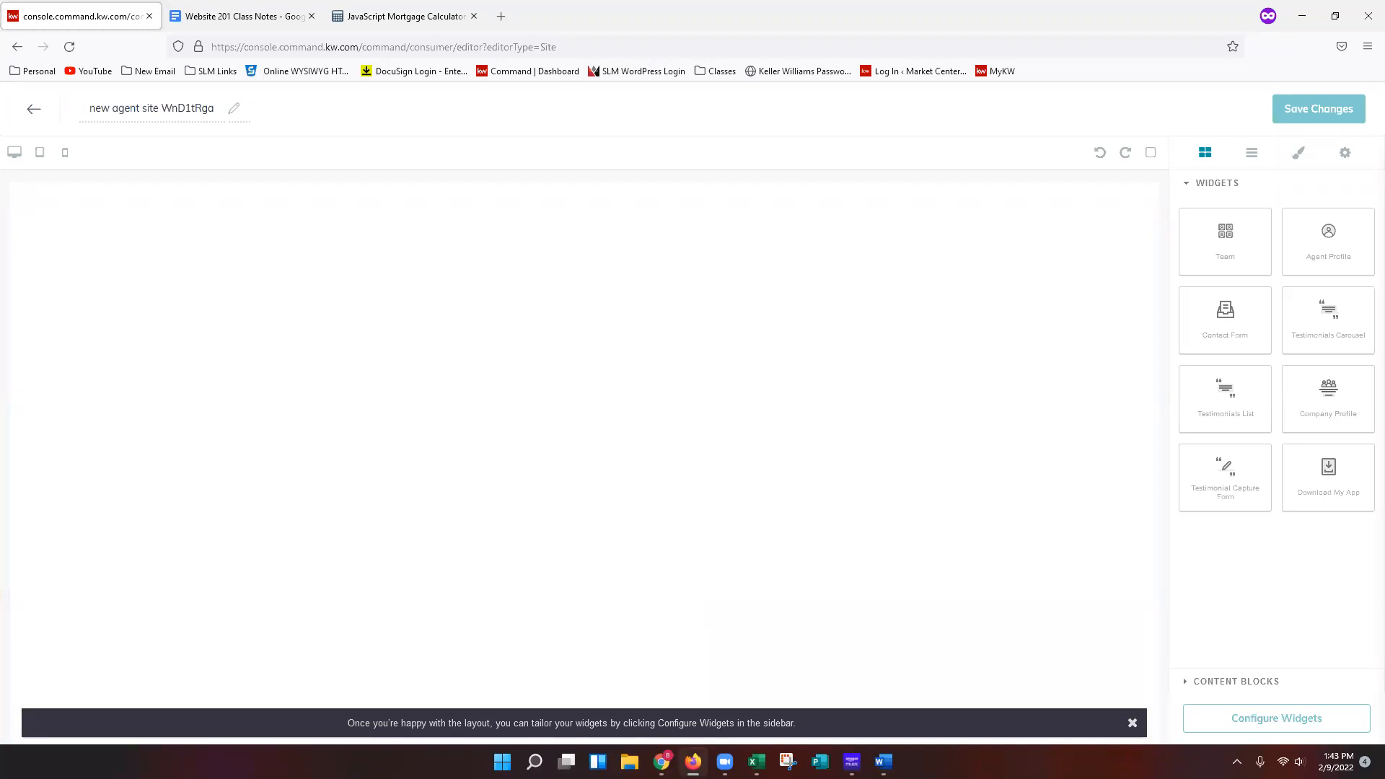
Rename the new page as "Local Schools".
{"action": "triple_click", "coordinate": [175, 107]}
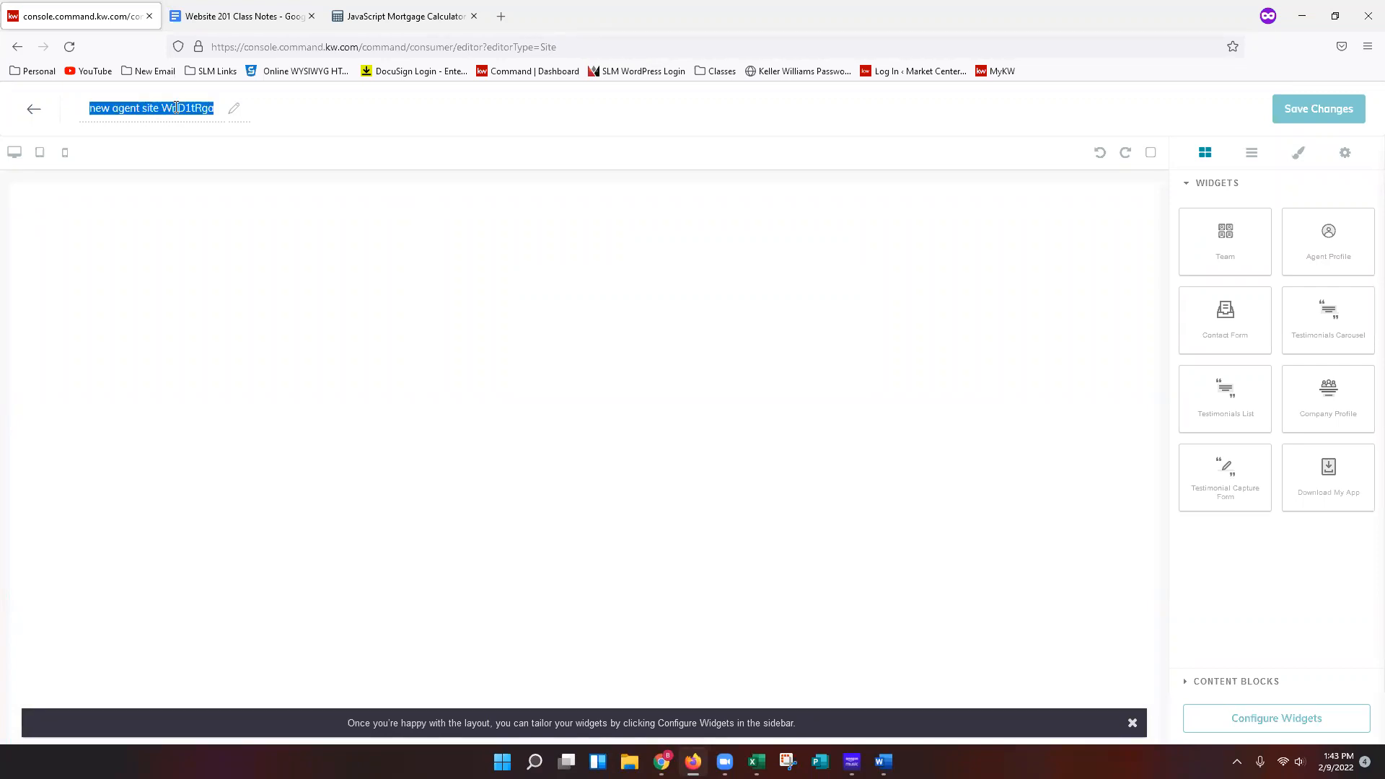
{"action": "type", "text": "Locals Sc"}
{"action": "key", "text": "BackSpace"}
{"action": "key", "text": "BackSpace"}
{"action": "key", "text": "BackSpace"}
{"action": "key", "text": "BackSpace"}
{"action": "type", "text": "Schools"}
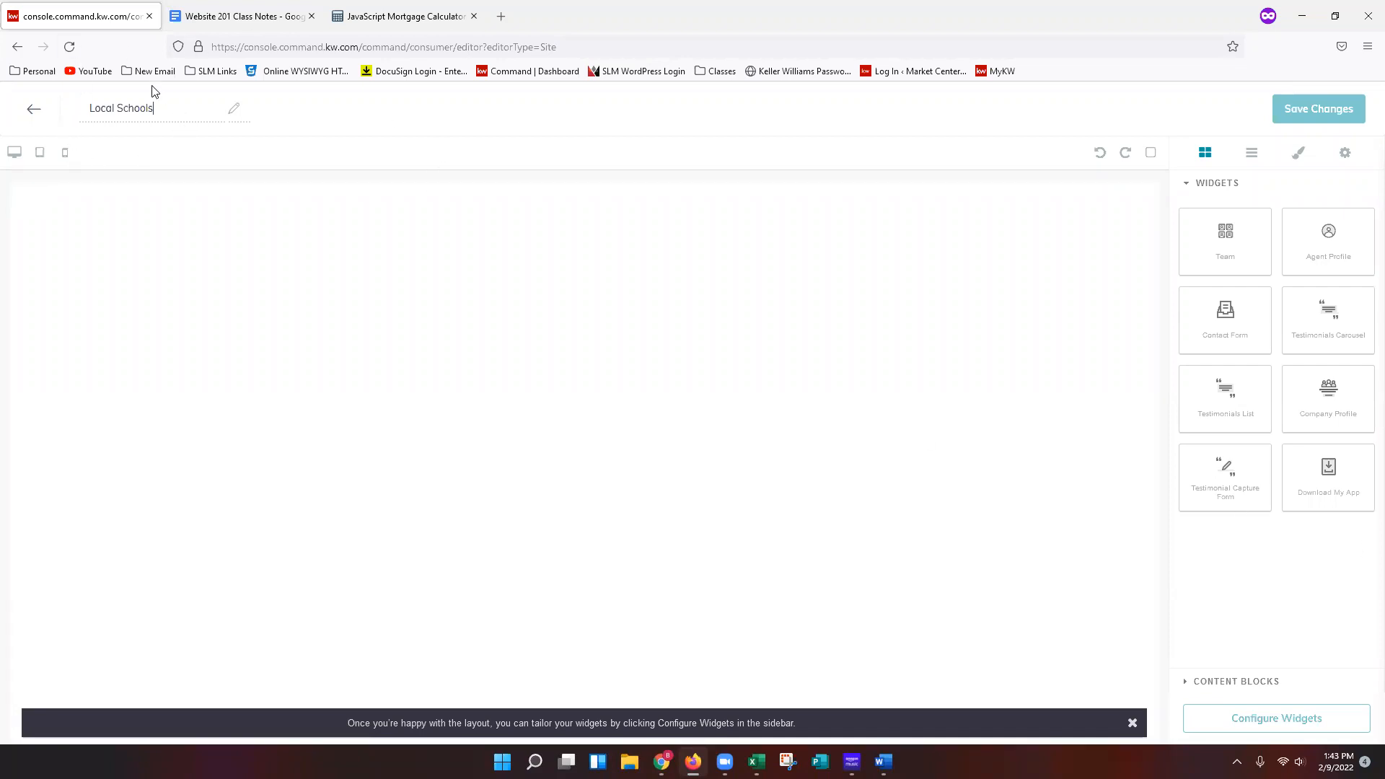
Add the Agent Profile widget to the empty Local Schools page.
{"action": "left_click", "coordinate": [1321, 200]}
{"action": "left_click", "coordinate": [1222, 186]}
{"action": "left_click_drag", "start_coordinate": [1328, 231], "coordinate": [609, 362]}
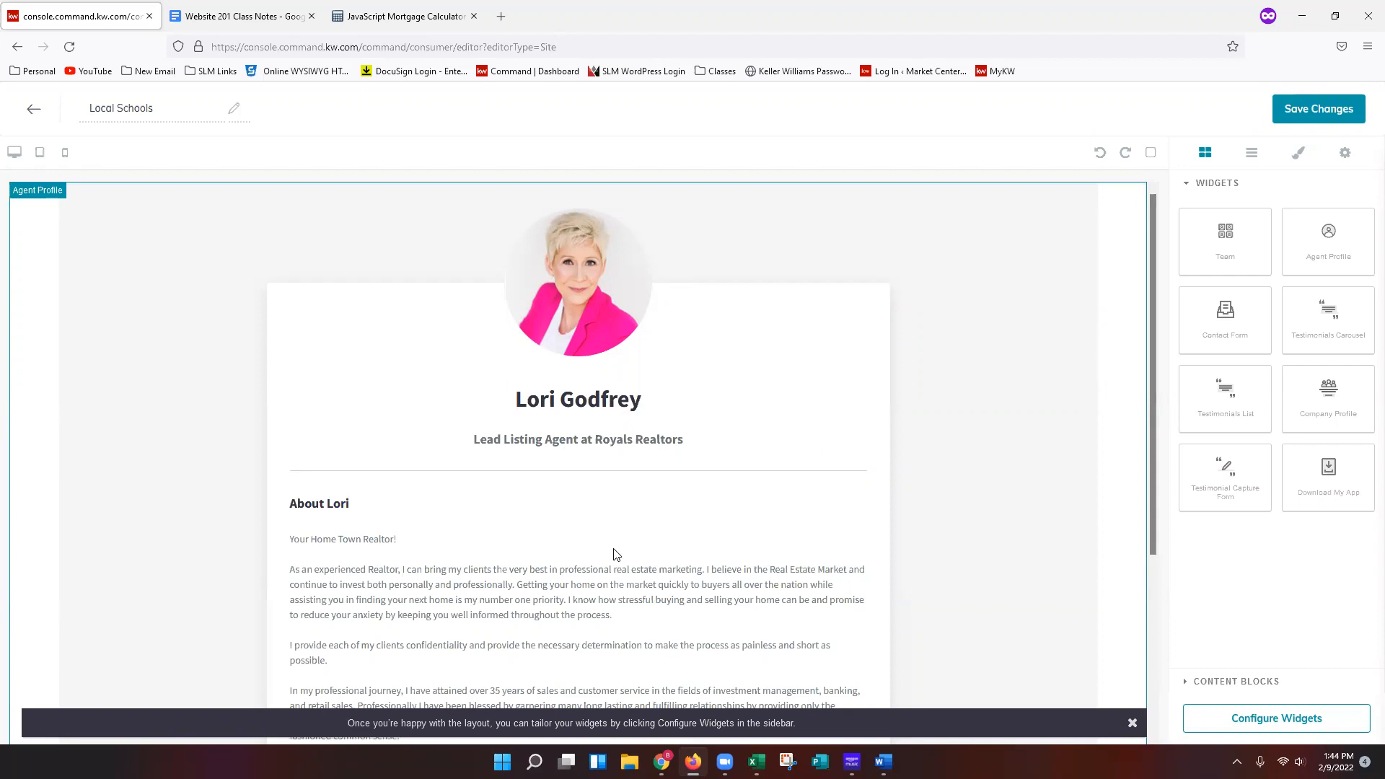
Open the widget configuration list for the page.
{"action": "scroll", "coordinate": [619, 544], "scroll_direction": "down", "scroll_amount": 1}
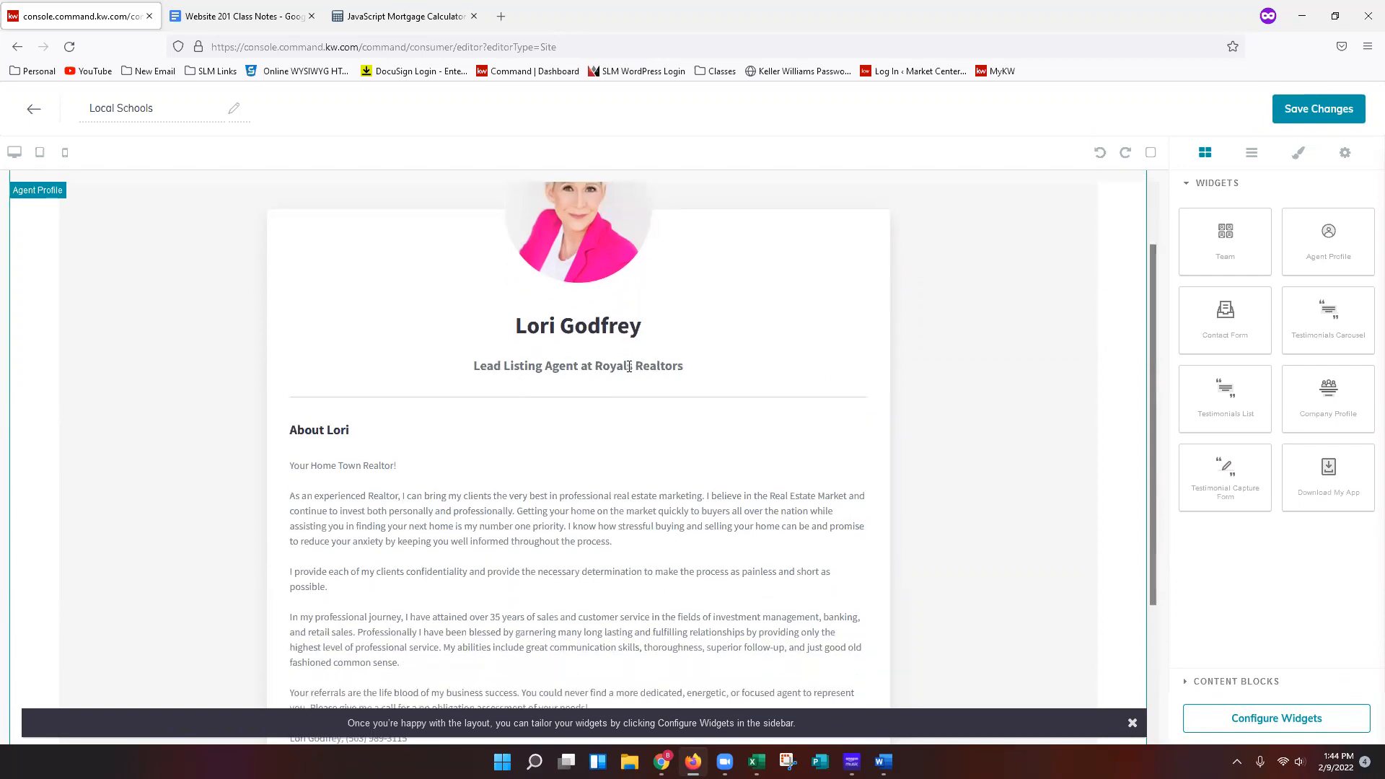
{"action": "scroll", "coordinate": [737, 482], "scroll_direction": "down", "scroll_amount": 1}
{"action": "scroll", "coordinate": [738, 482], "scroll_direction": "down", "scroll_amount": 1}
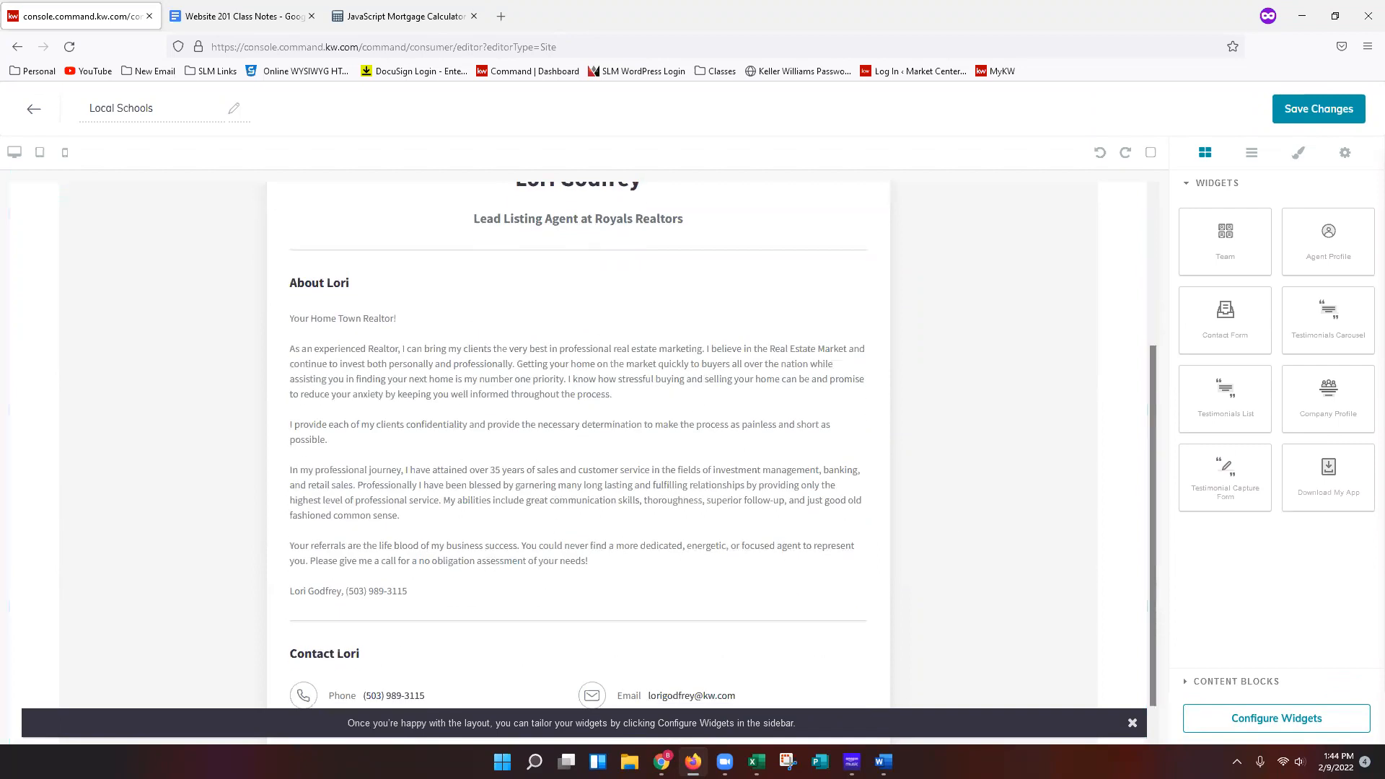
{"action": "left_click", "coordinate": [1297, 723]}
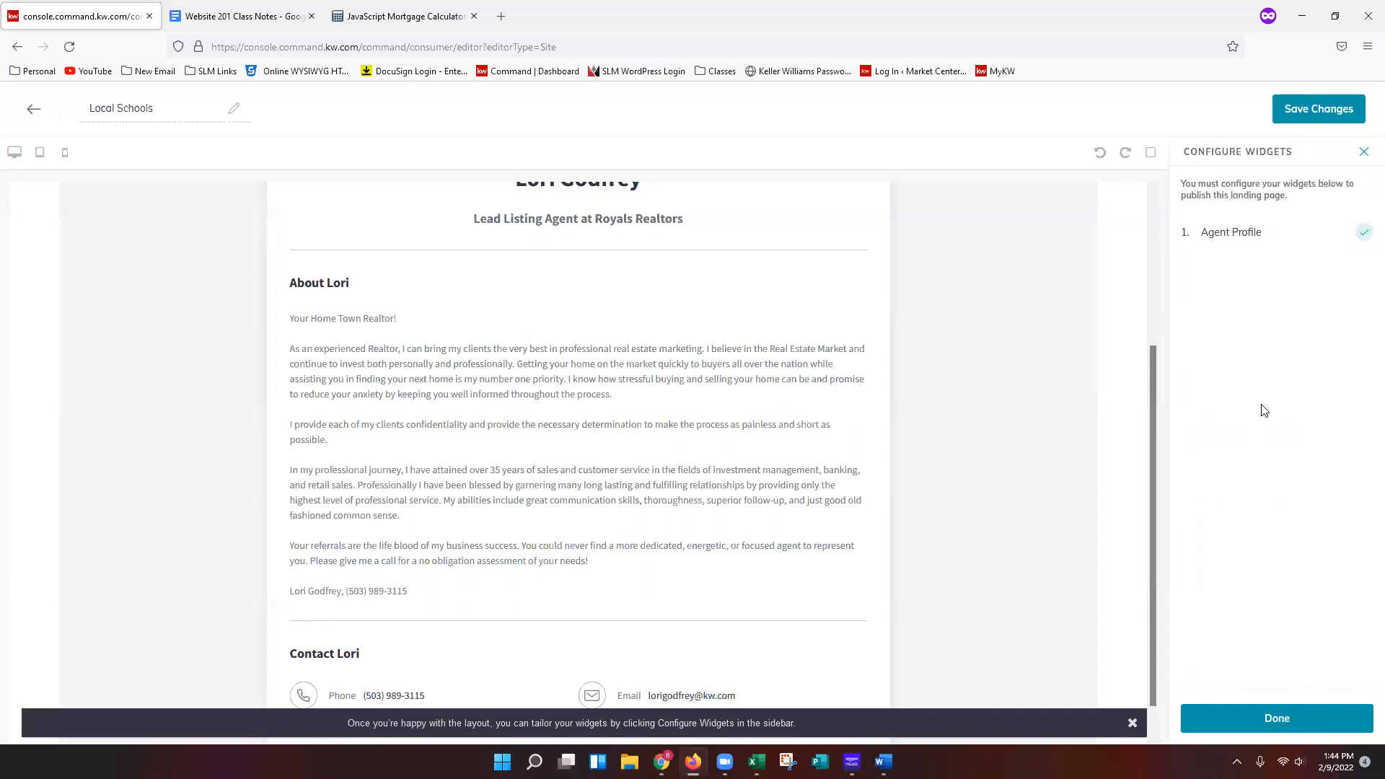
Open the Agent Profile widget settings and consult the class notes for the Great Schools widget page instructions.
{"action": "left_click", "coordinate": [1281, 253]}
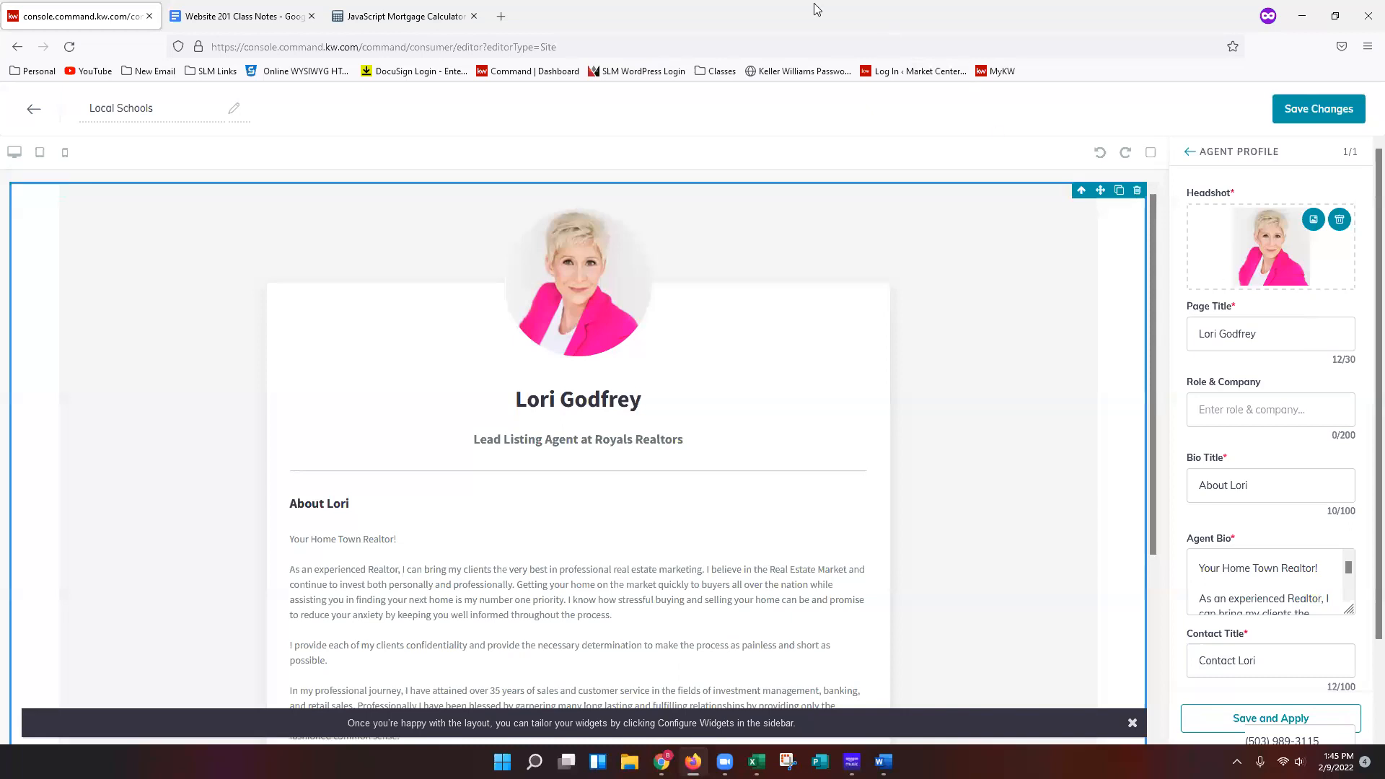
{"action": "left_click", "coordinate": [220, 21]}
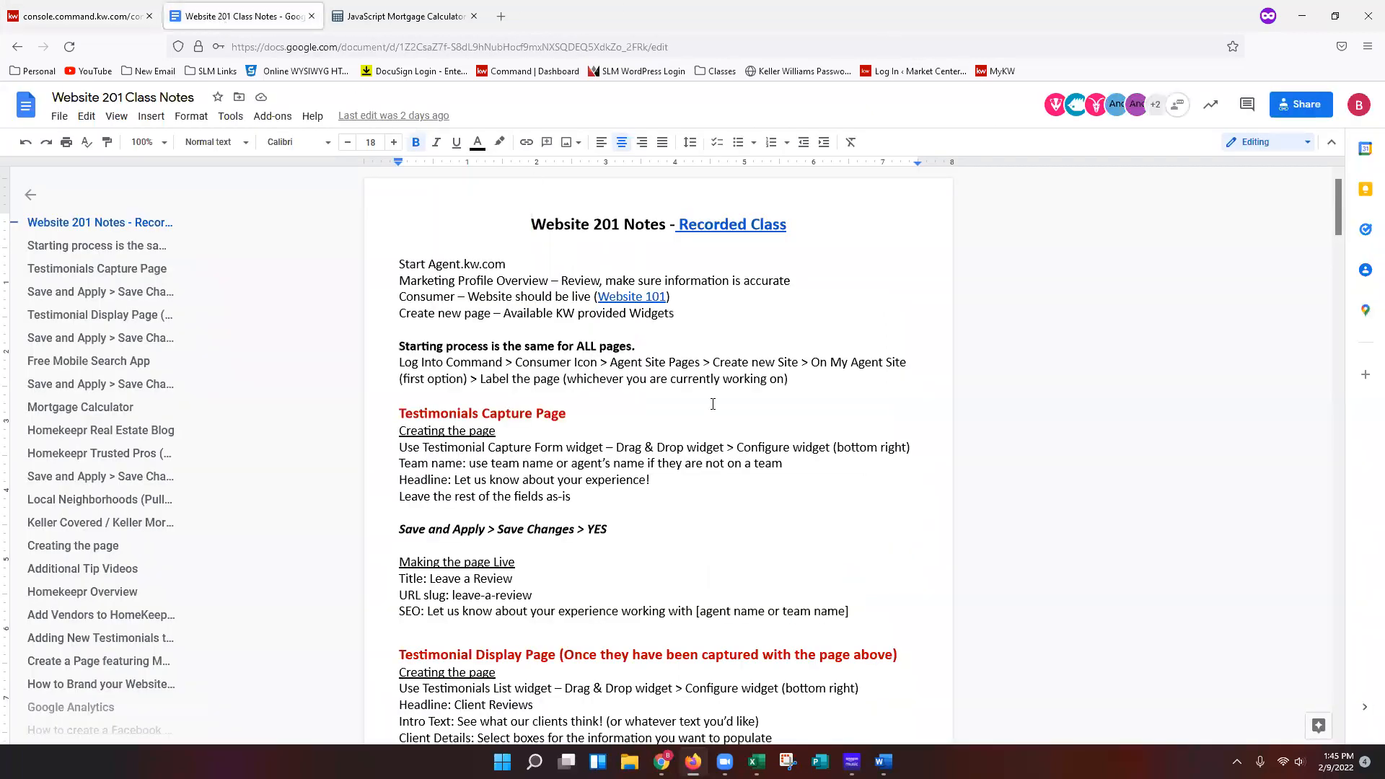
{"action": "scroll", "coordinate": [712, 400], "scroll_direction": "down", "scroll_amount": 5}
{"action": "scroll", "coordinate": [712, 399], "scroll_direction": "down", "scroll_amount": 12}
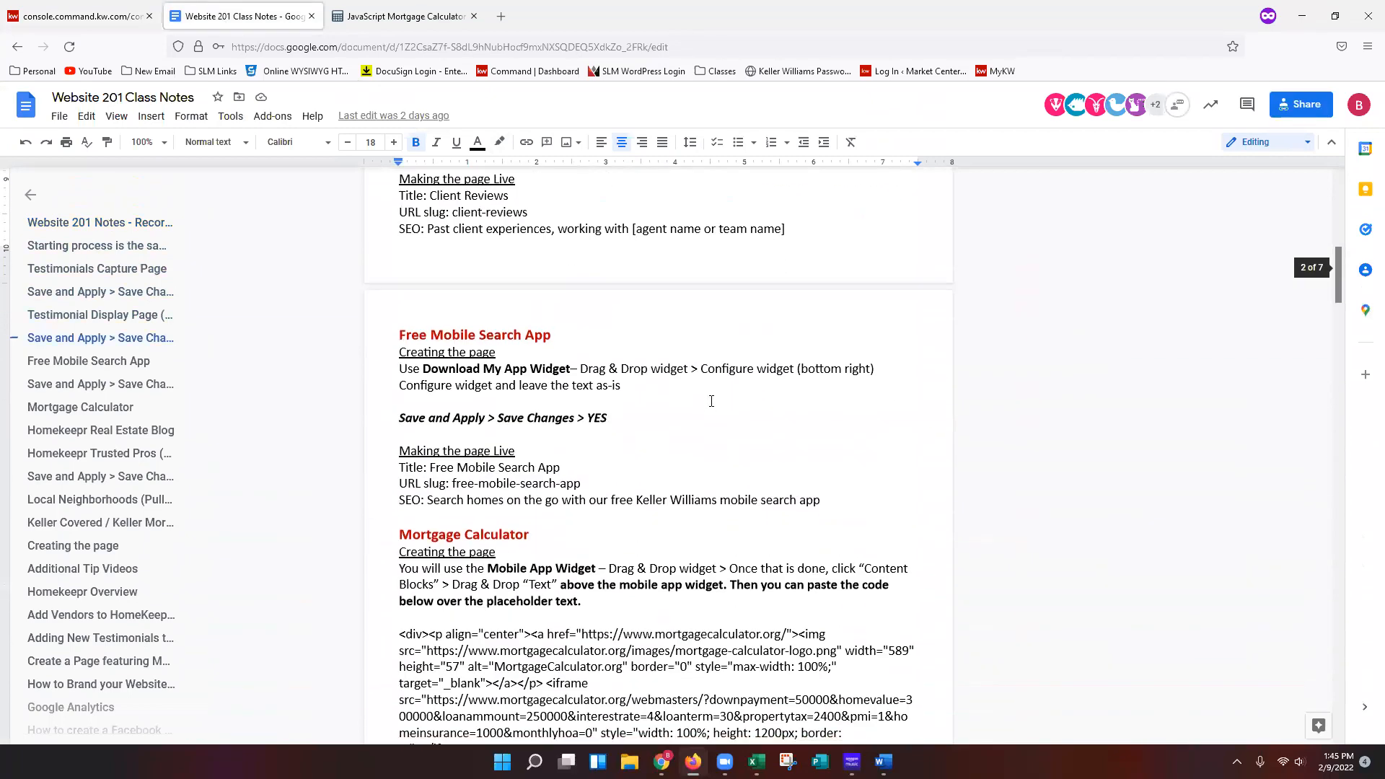
{"action": "scroll", "coordinate": [710, 405], "scroll_direction": "down", "scroll_amount": 10}
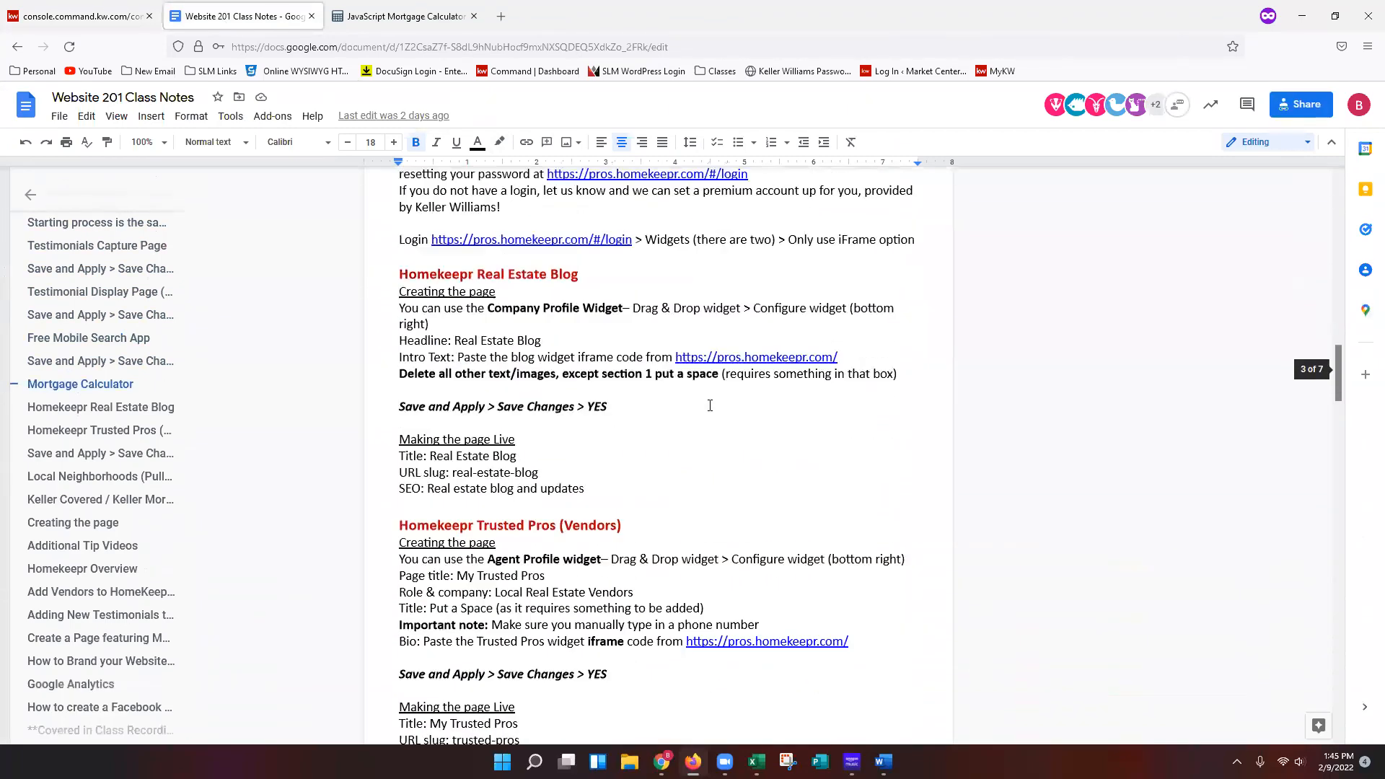
{"action": "scroll", "coordinate": [713, 408], "scroll_direction": "down", "scroll_amount": 4}
{"action": "scroll", "coordinate": [711, 397], "scroll_direction": "up", "scroll_amount": 2}
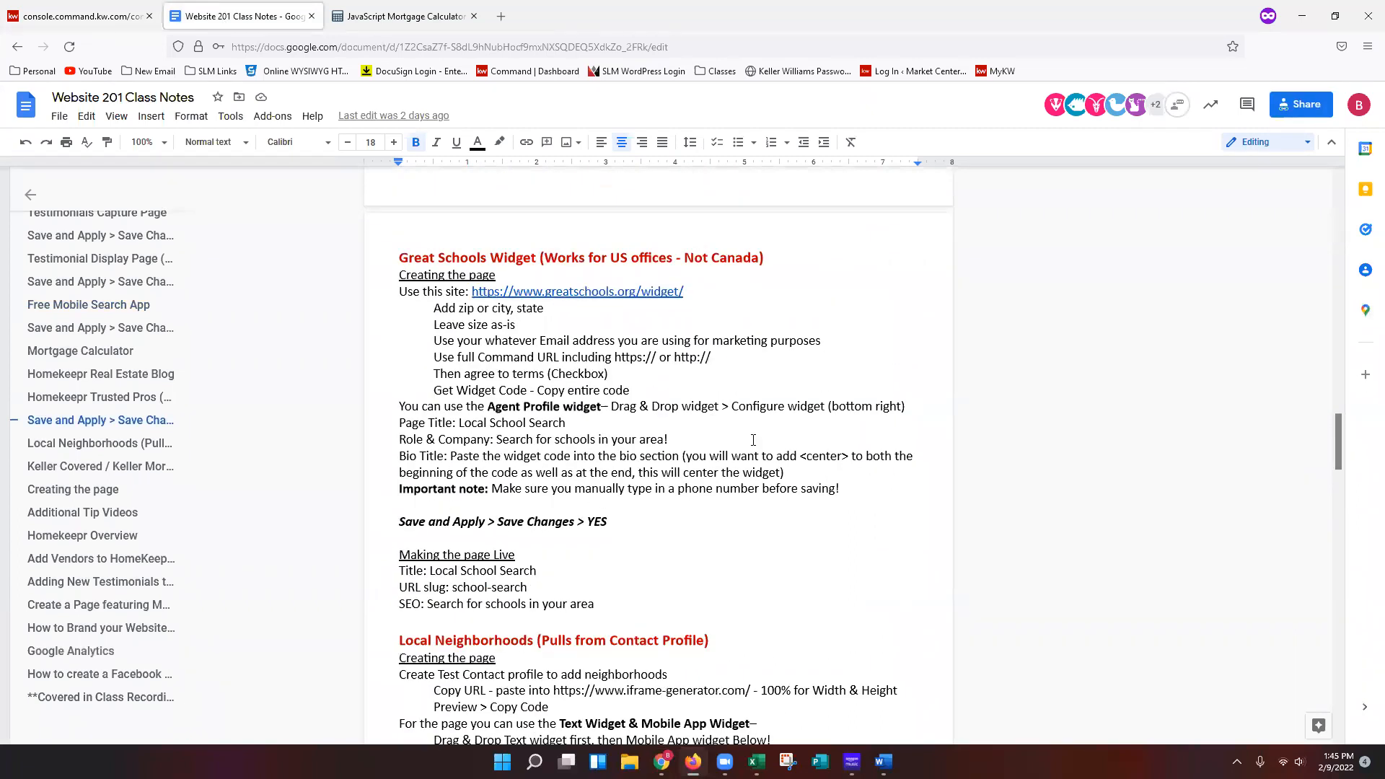
{"action": "left_click", "coordinate": [97, 22]}
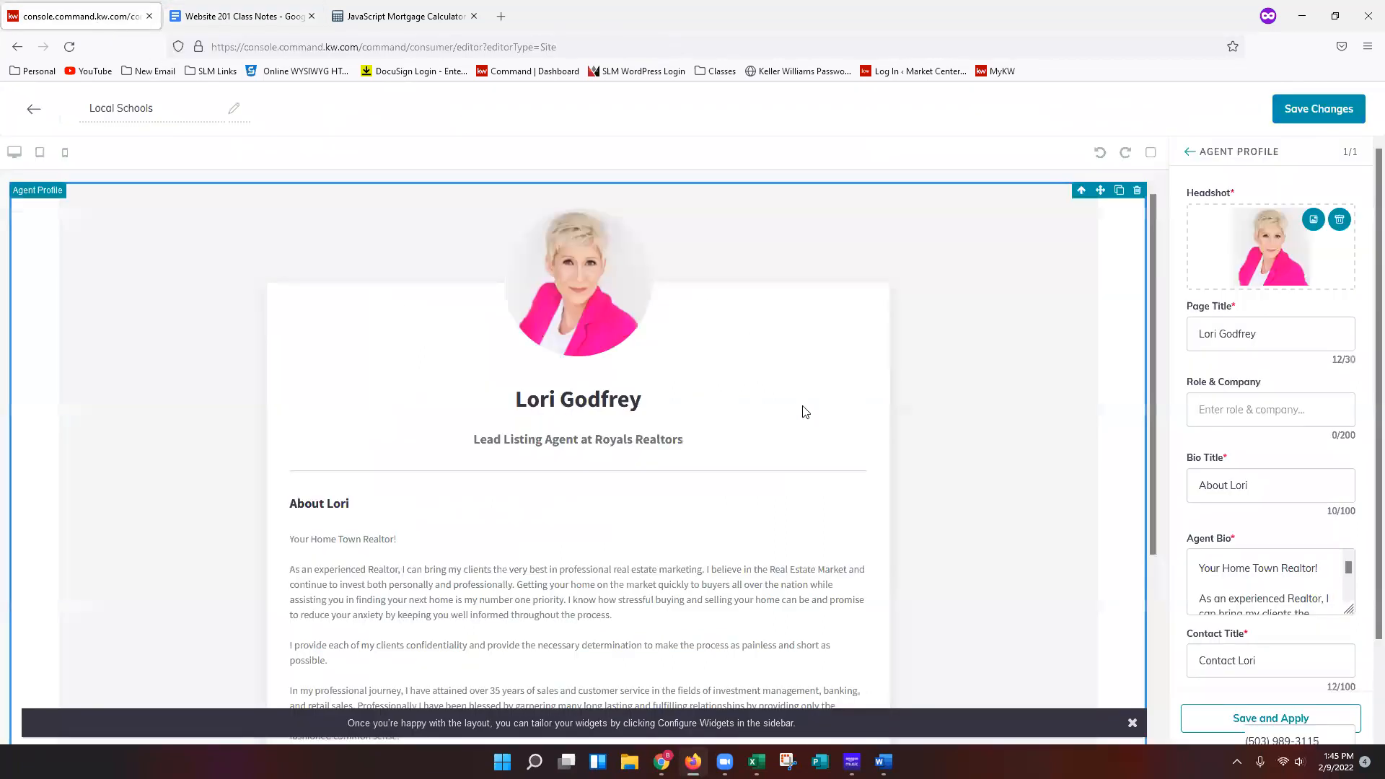
Set the Agent Profile page title to "Local School Search".
{"action": "left_click", "coordinate": [1332, 337]}
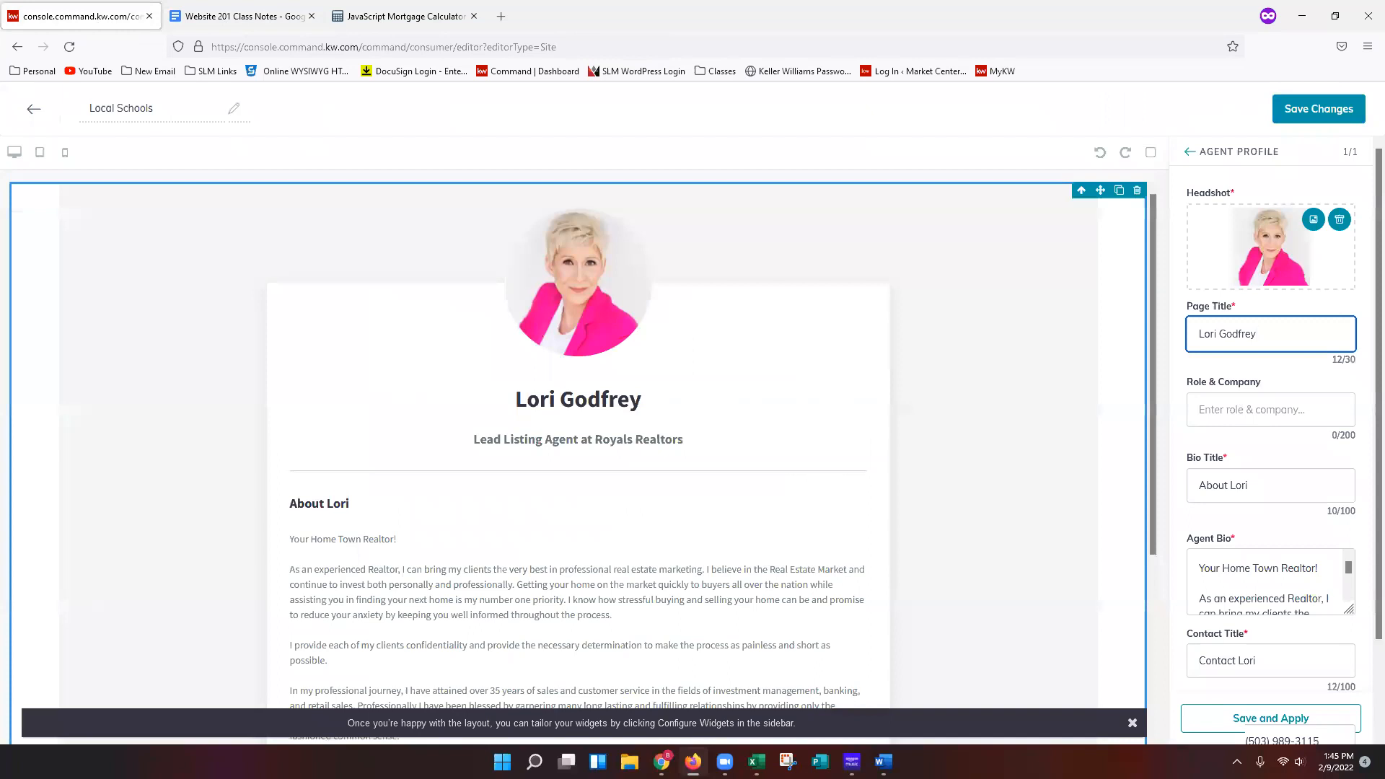
{"action": "triple_click", "coordinate": [1287, 337]}
{"action": "type", "text": "Local Scho"}
{"action": "type", "text": "ol Sare"}
{"action": "key", "text": "BackSpace"}
{"action": "key", "text": "BackSpace"}
{"action": "type", "text": "earch"}
Set the role & company text to "Search for schools in your area!".
{"action": "left_click", "coordinate": [1318, 410]}
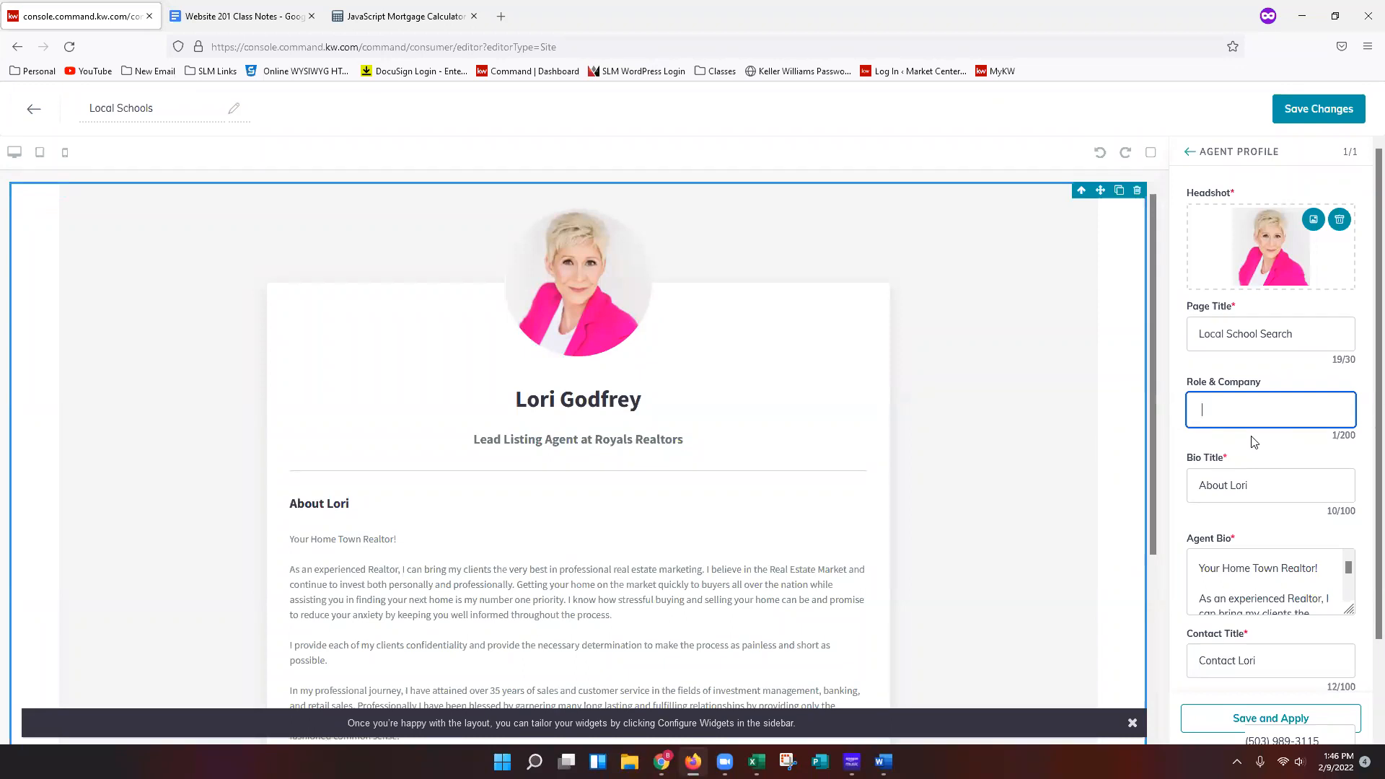
{"action": "key", "text": "BackSpace"}
{"action": "type", "text": "Search for schools in your area!"}
Clear the existing text from the Bio Title and Agent Bio fields.
{"action": "left_click", "coordinate": [1315, 491]}
{"action": "key", "text": "ctrl+shift+Left"}
{"action": "key", "text": "ctrl+shift+Left"}
{"action": "key", "text": "BackSpace"}
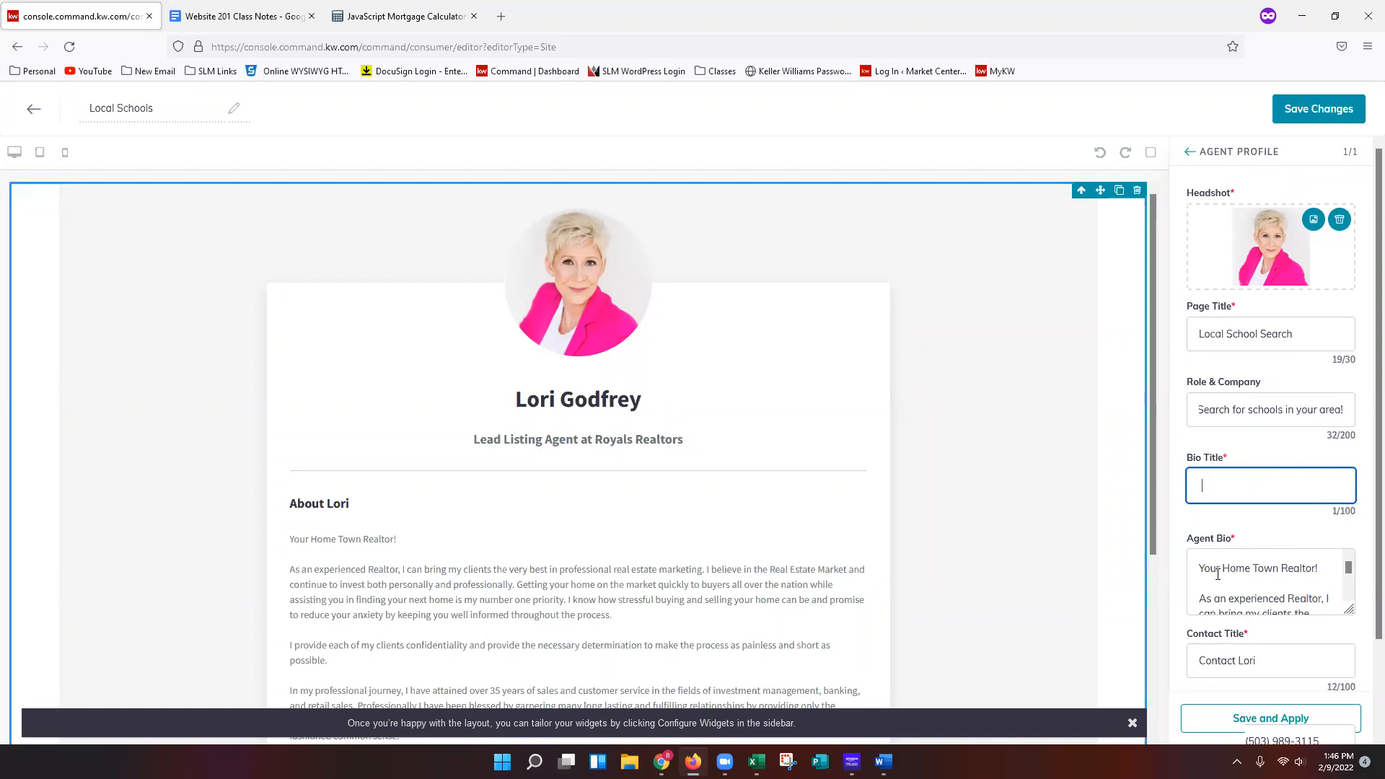
{"action": "left_click_drag", "start_coordinate": [1199, 567], "coordinate": [1338, 682]}
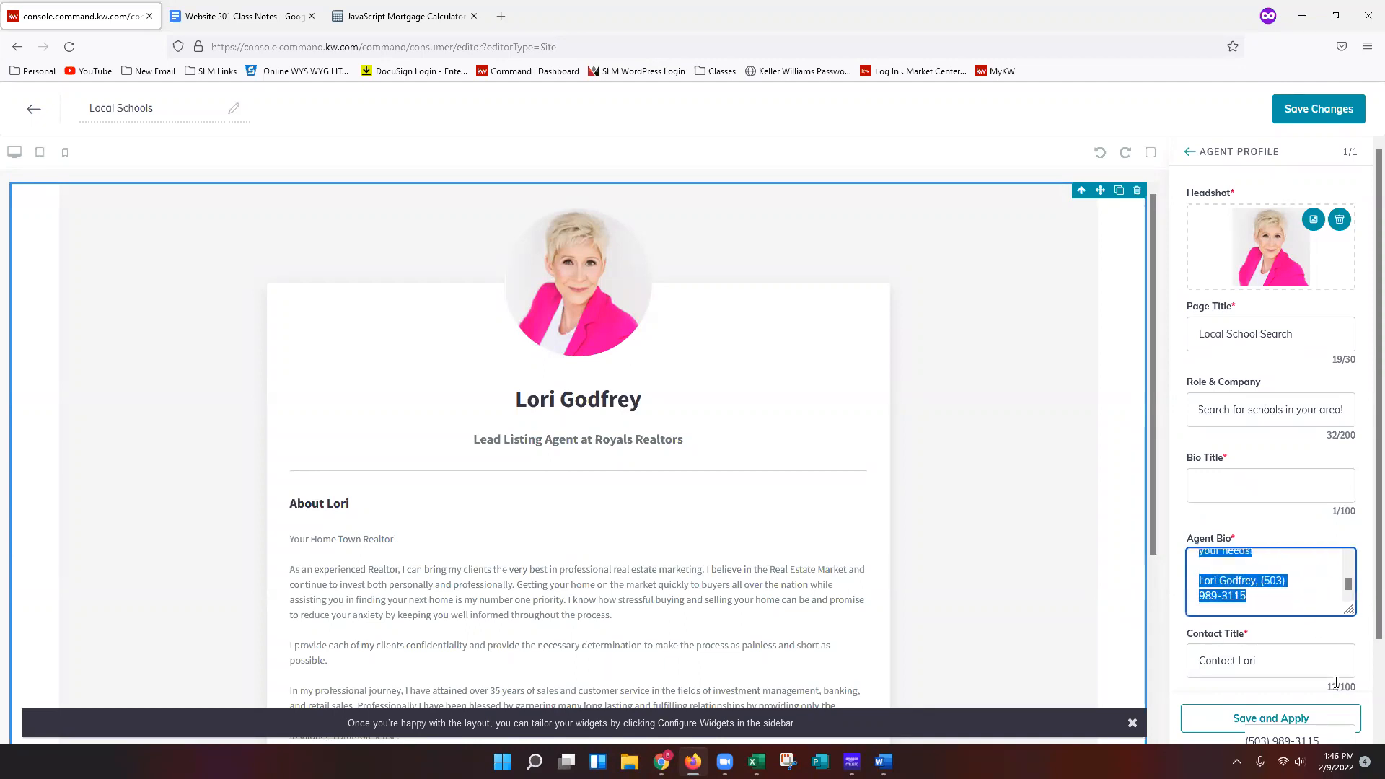
{"action": "key", "text": "BackSpace"}
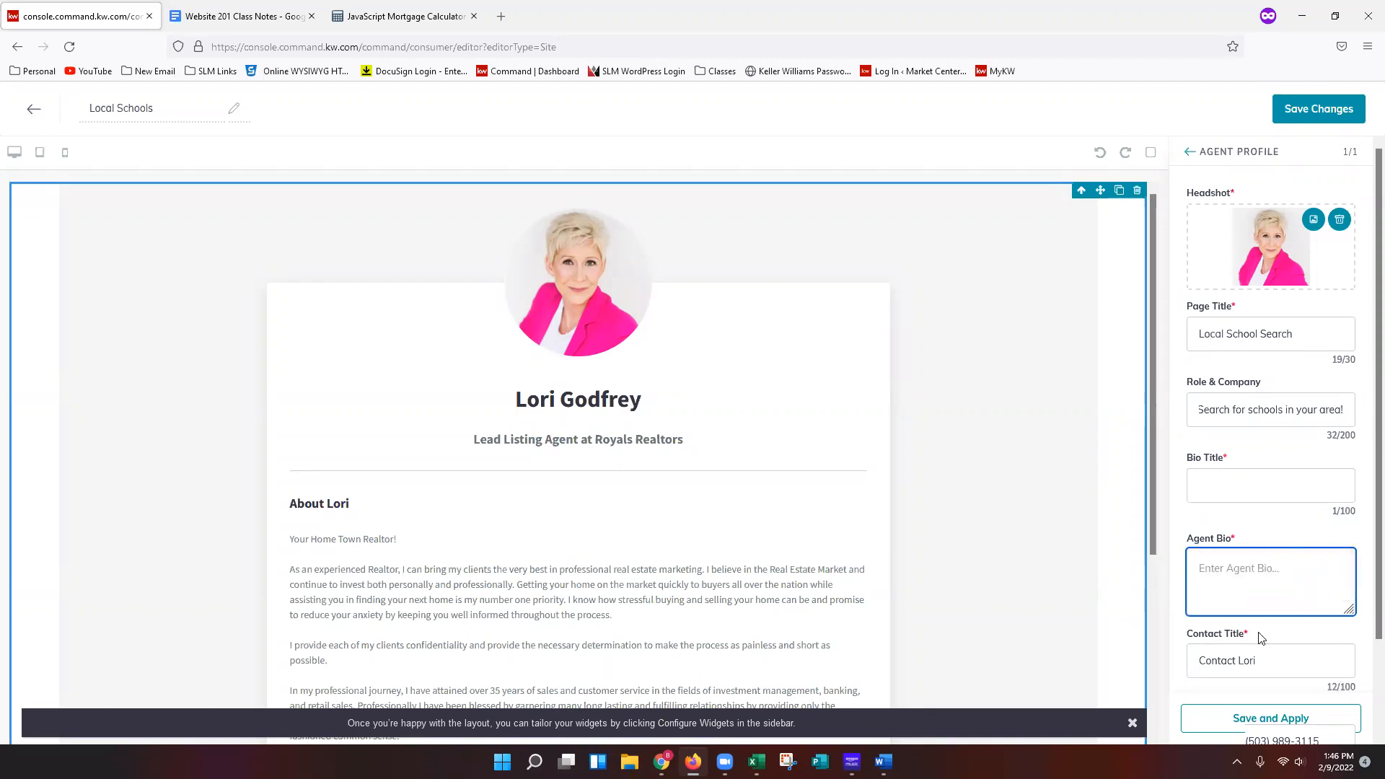
Review the remaining Agent Profile fields such as contact title, phone and email.
{"action": "scroll", "coordinate": [1192, 670], "scroll_direction": "down", "scroll_amount": 2}
{"action": "scroll", "coordinate": [1224, 519], "scroll_direction": "down", "scroll_amount": 1}
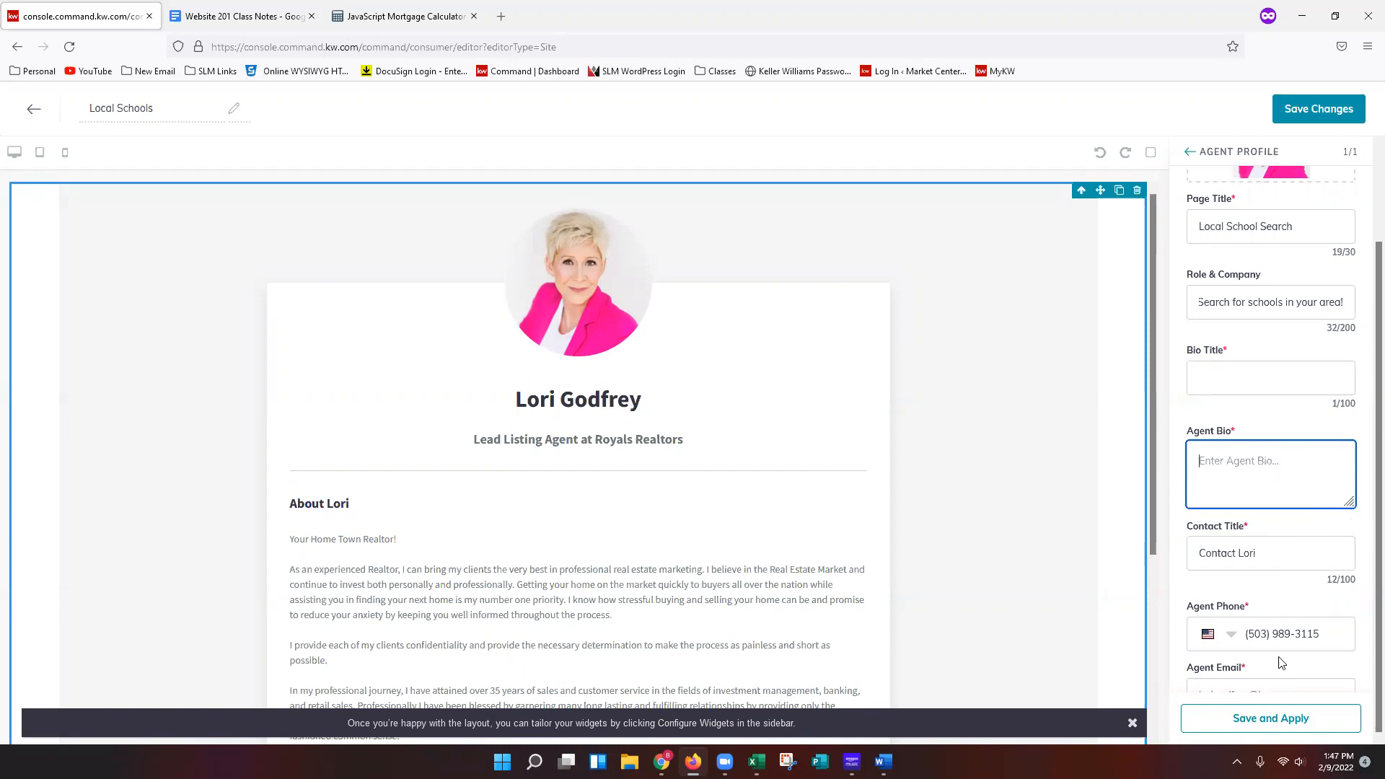
{"action": "left_click", "coordinate": [1285, 536]}
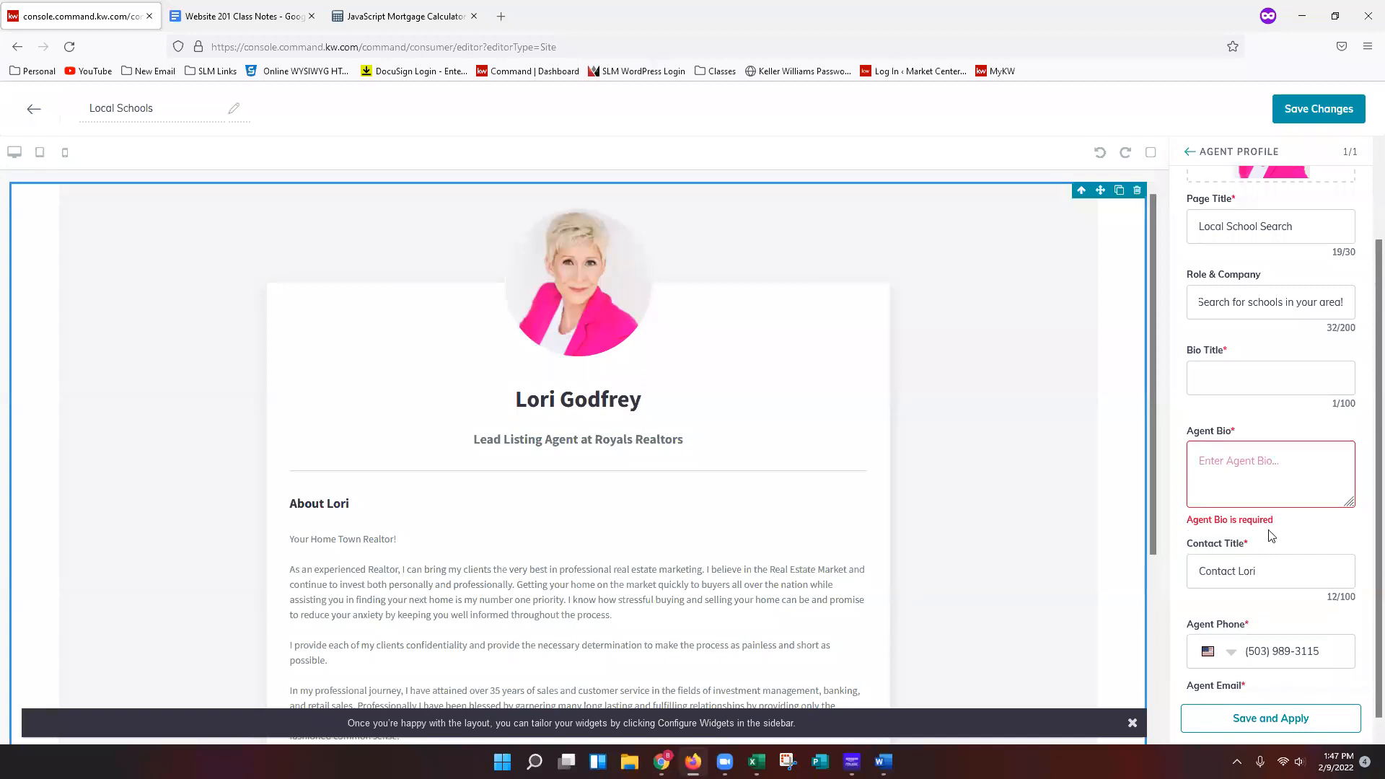
{"action": "scroll", "coordinate": [1273, 536], "scroll_direction": "down", "scroll_amount": 1}
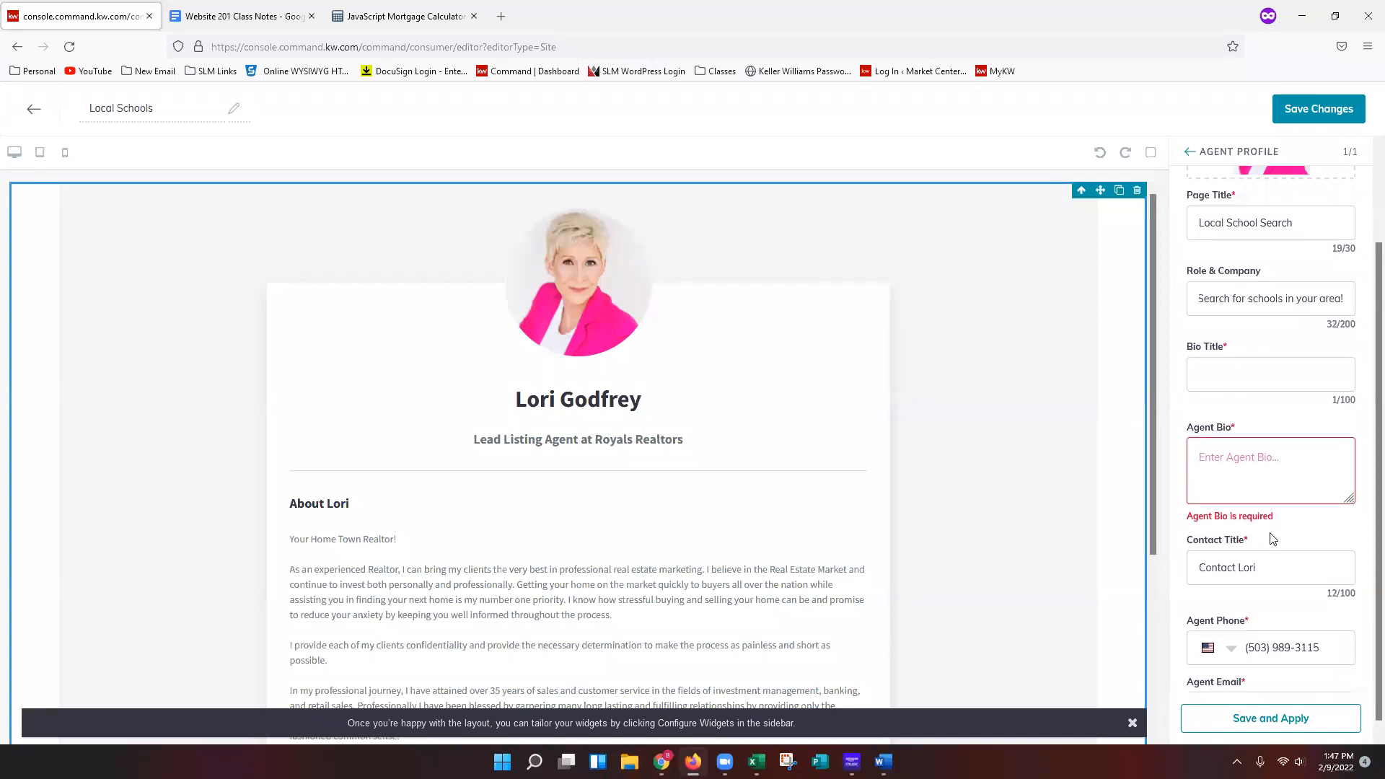
{"action": "key", "text": "ctrl+minus"}
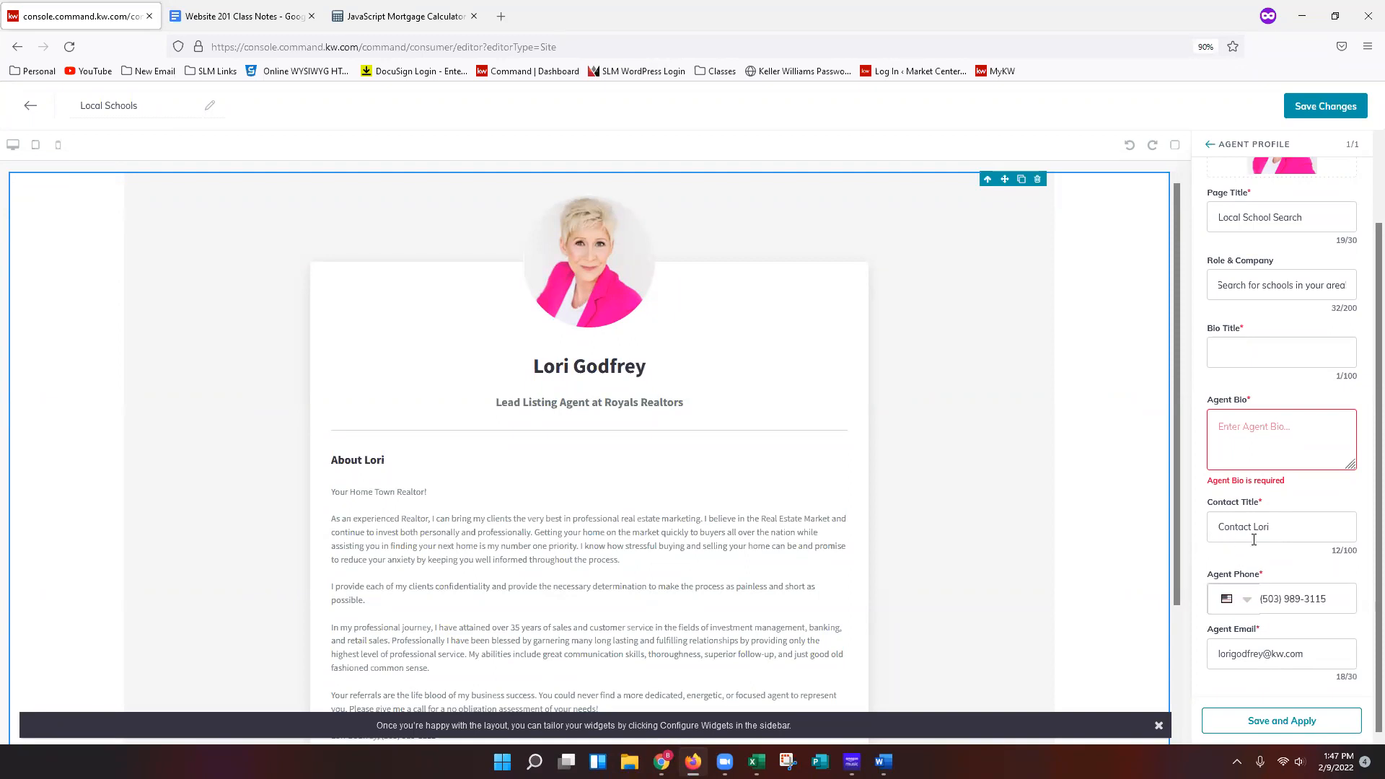
{"action": "scroll", "coordinate": [873, 573], "scroll_direction": "down", "scroll_amount": 2}
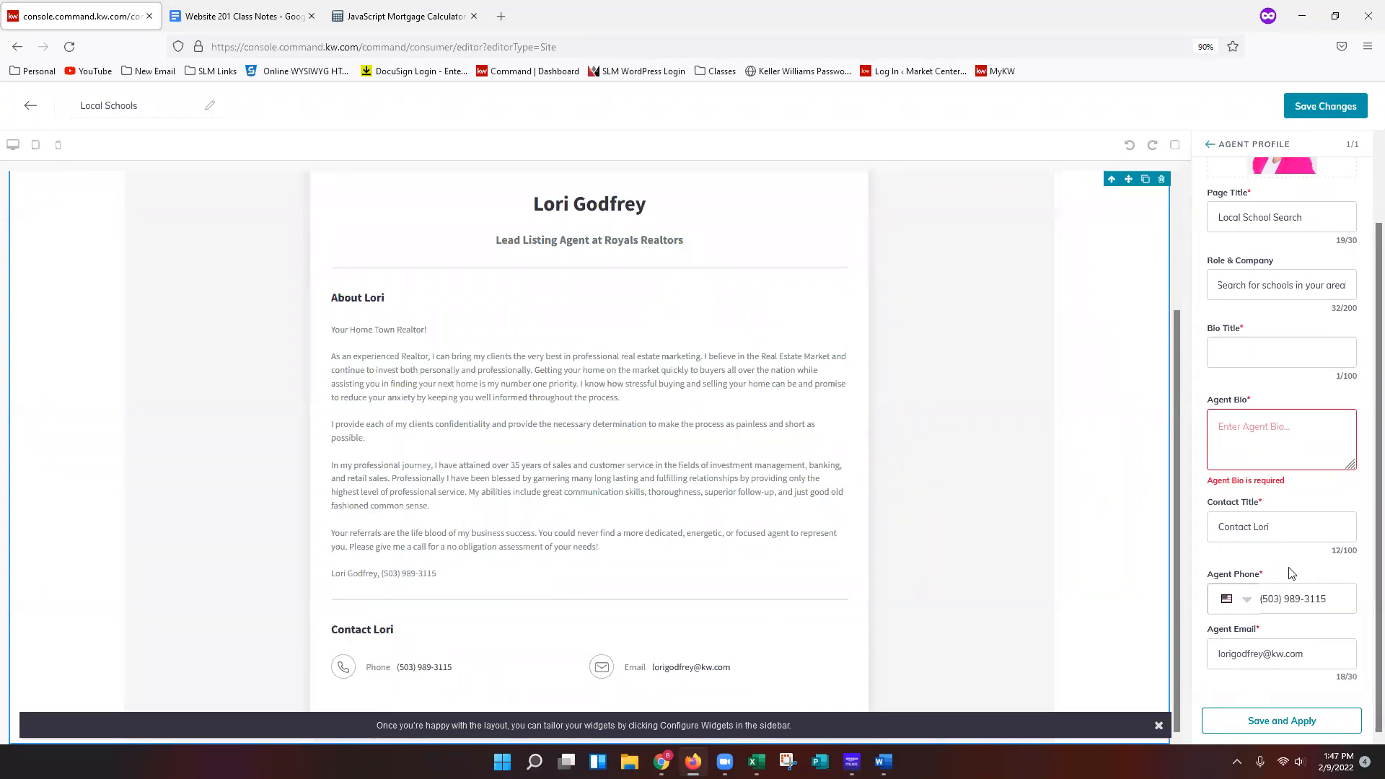
{"action": "key", "text": "ctrl+plus"}
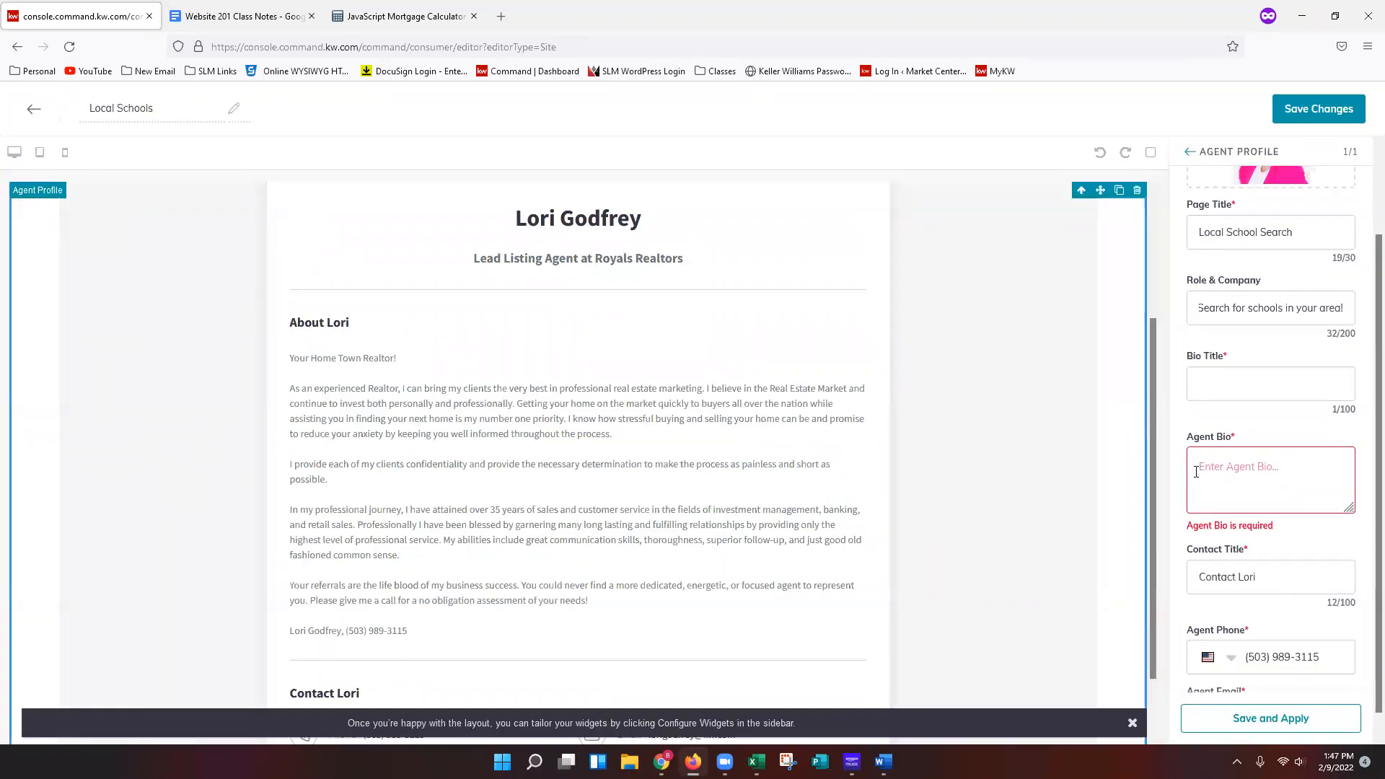
Open the bookmarked GreatSchools School Finder Widget page in a new tab and copy its URL.
{"action": "left_click", "coordinate": [501, 16]}
{"action": "left_click", "coordinate": [718, 71]}
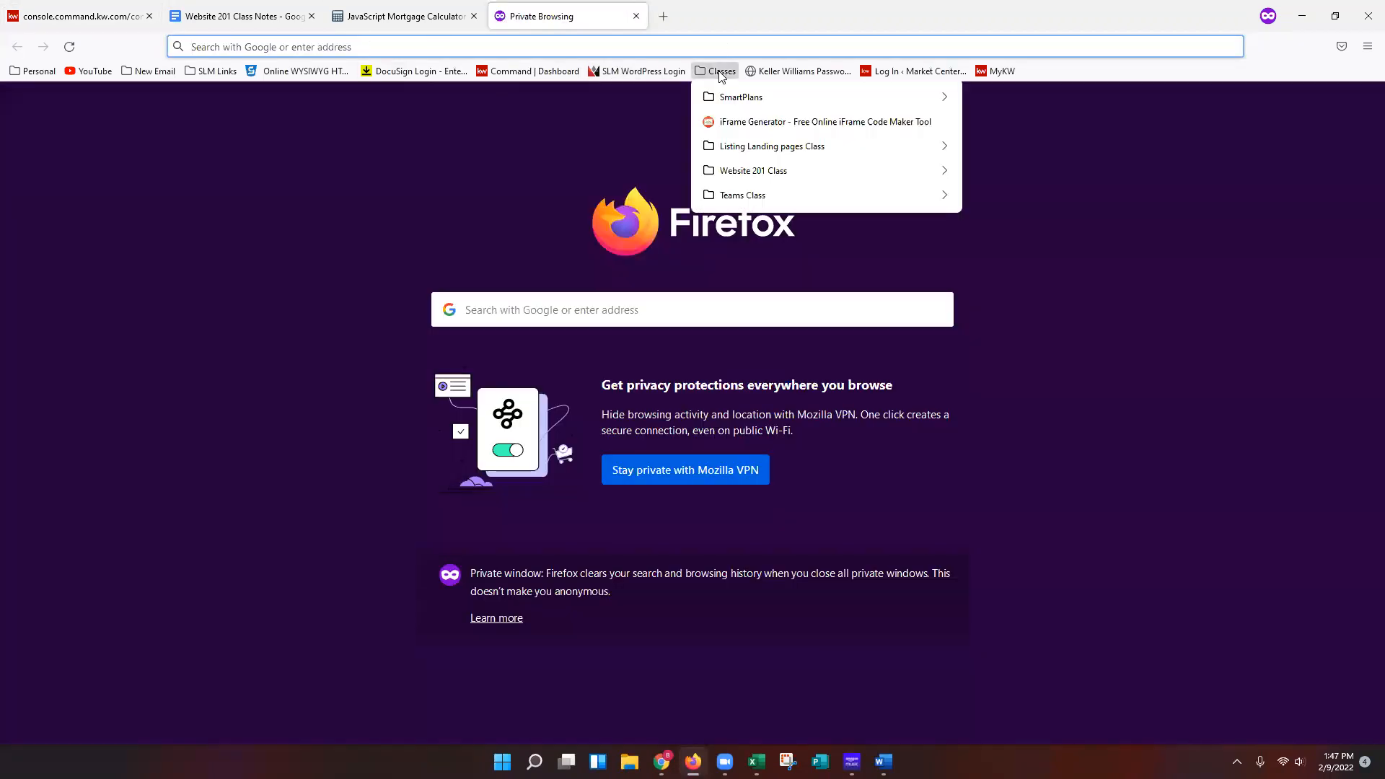
{"action": "mouse_move", "coordinate": [758, 170]}
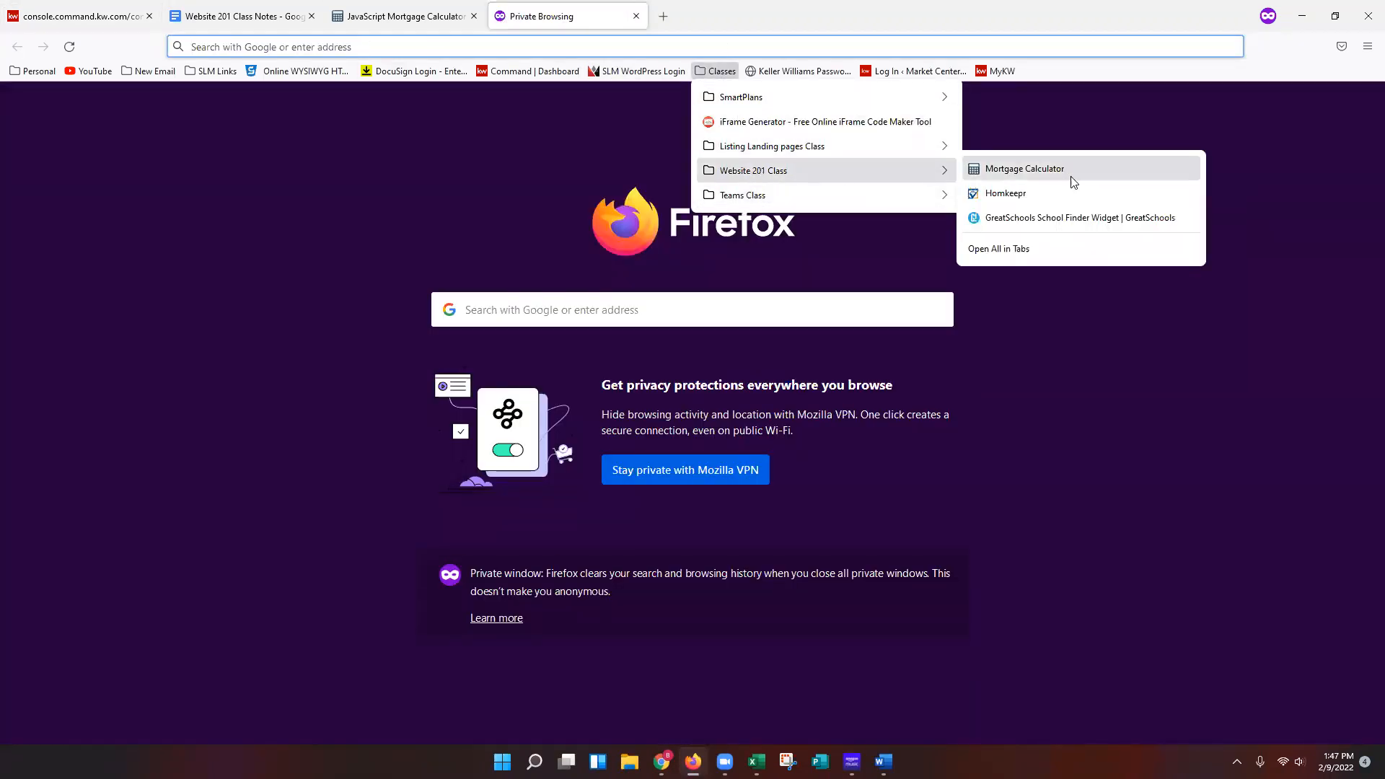
{"action": "left_click", "coordinate": [1080, 218]}
{"action": "right_click", "coordinate": [421, 47]}
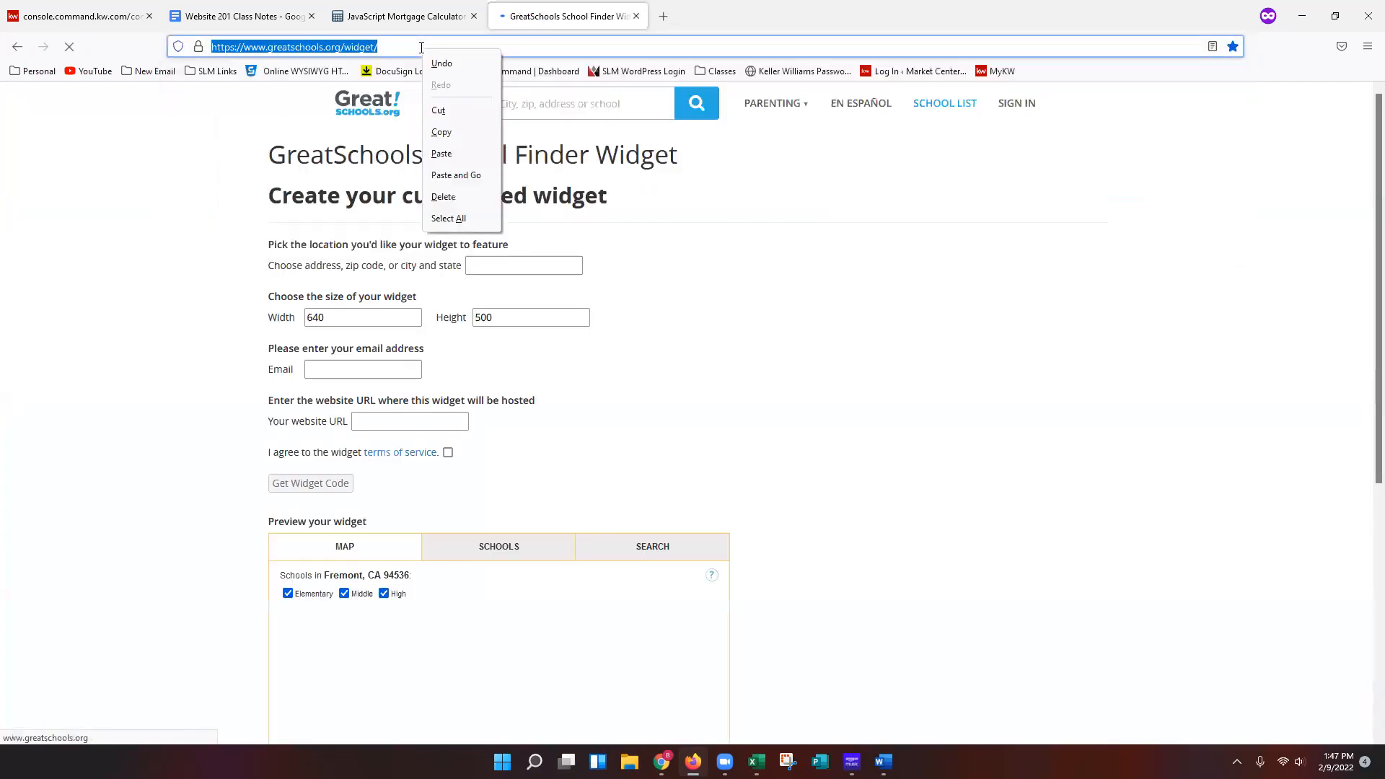
{"action": "left_click", "coordinate": [486, 131]}
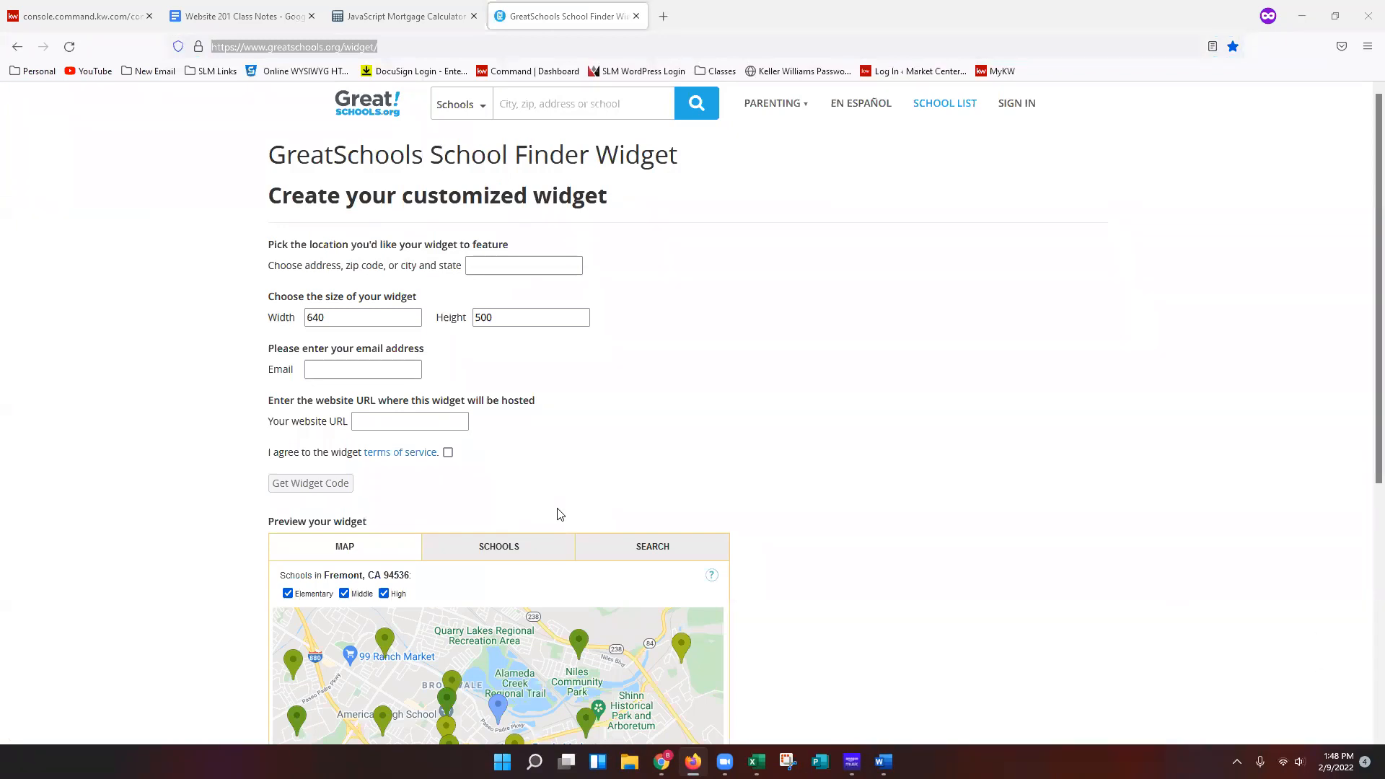
Set the widget location to Sarasota, FL and preview the resulting school map.
{"action": "left_click", "coordinate": [785, 403]}
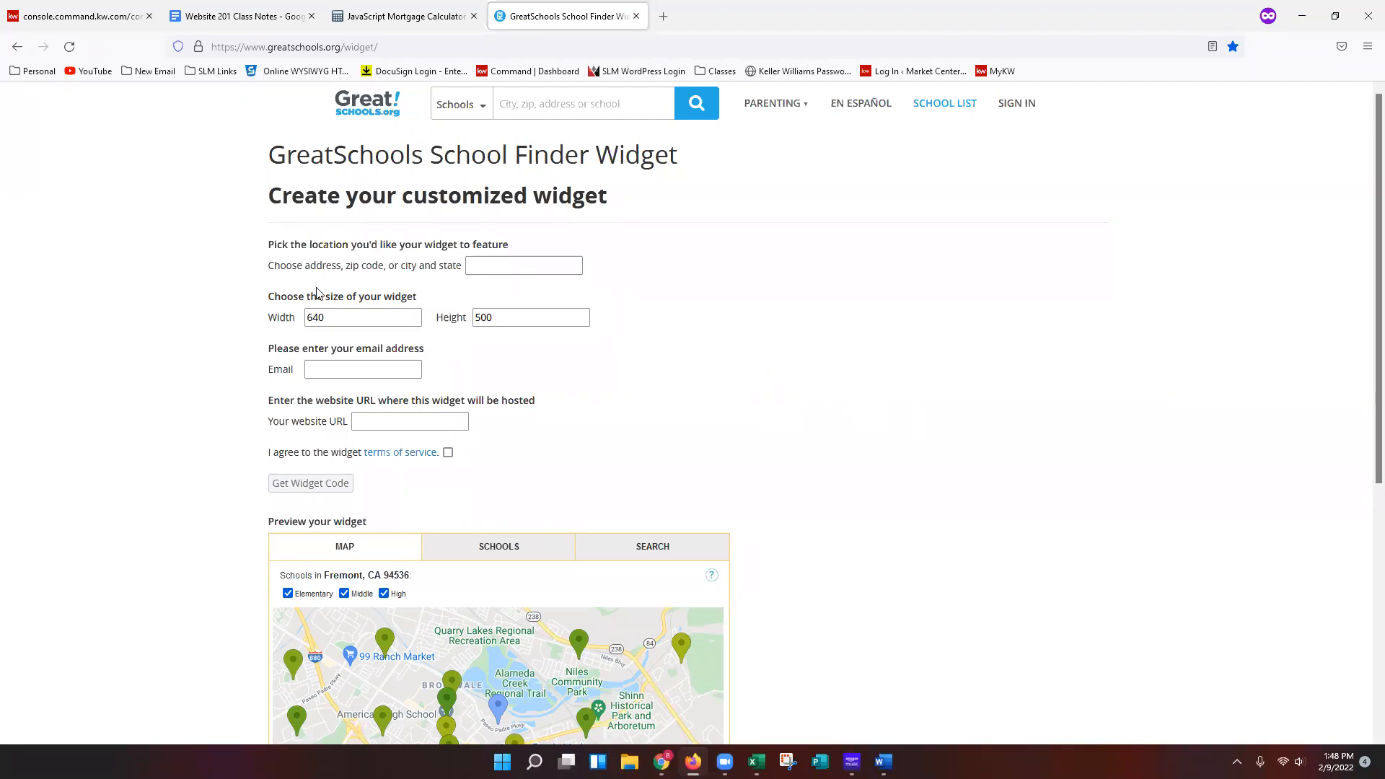
{"action": "left_click", "coordinate": [560, 273]}
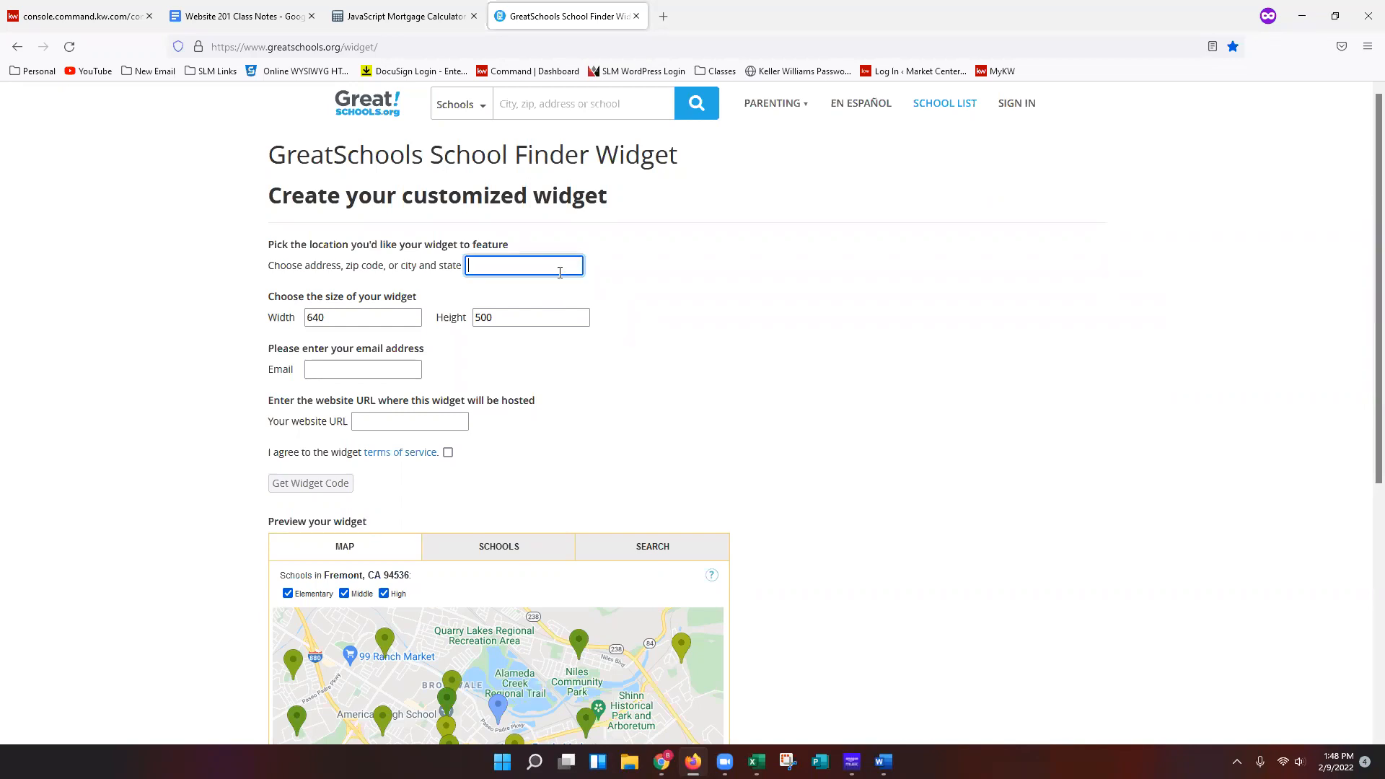
{"action": "type", "text": "Sarasota, FL"}
{"action": "left_click", "coordinate": [667, 434]}
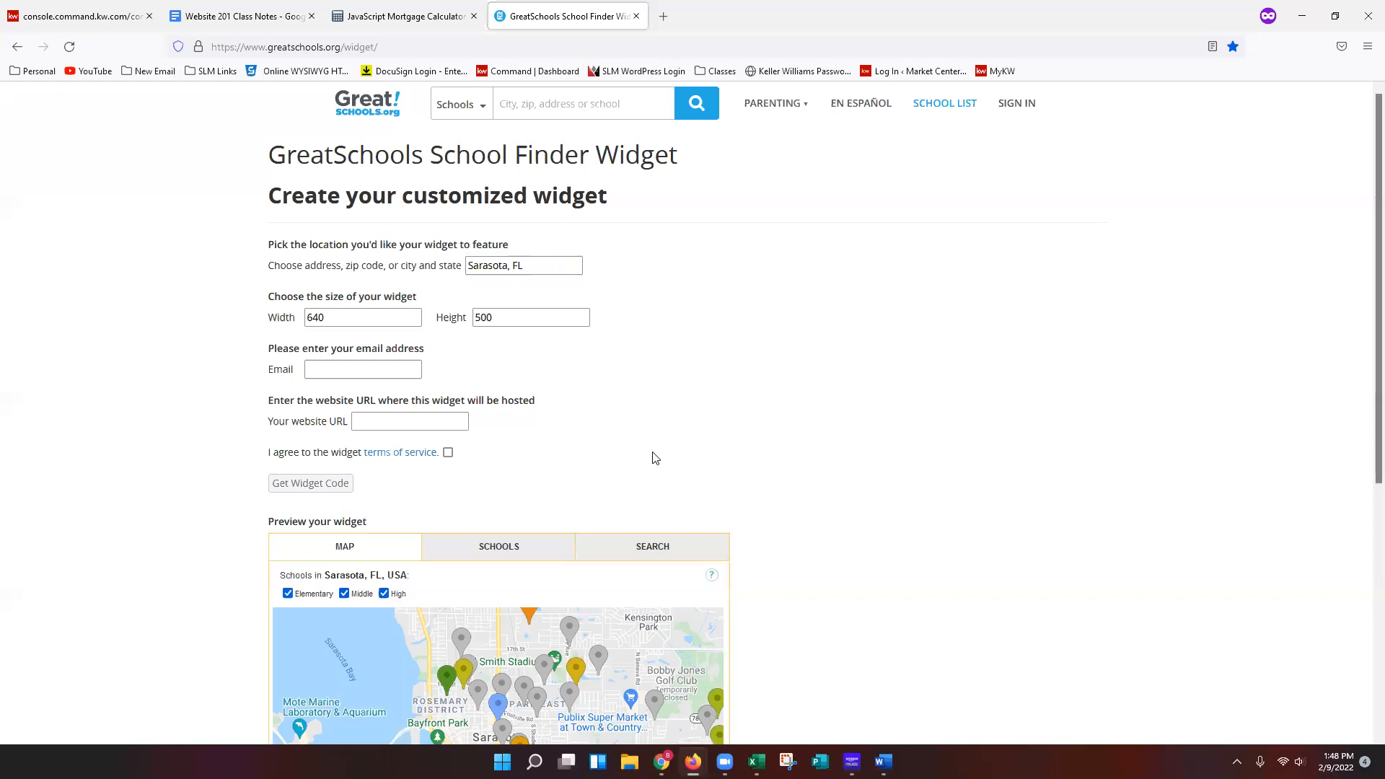
{"action": "scroll", "coordinate": [653, 458], "scroll_direction": "down", "scroll_amount": 4}
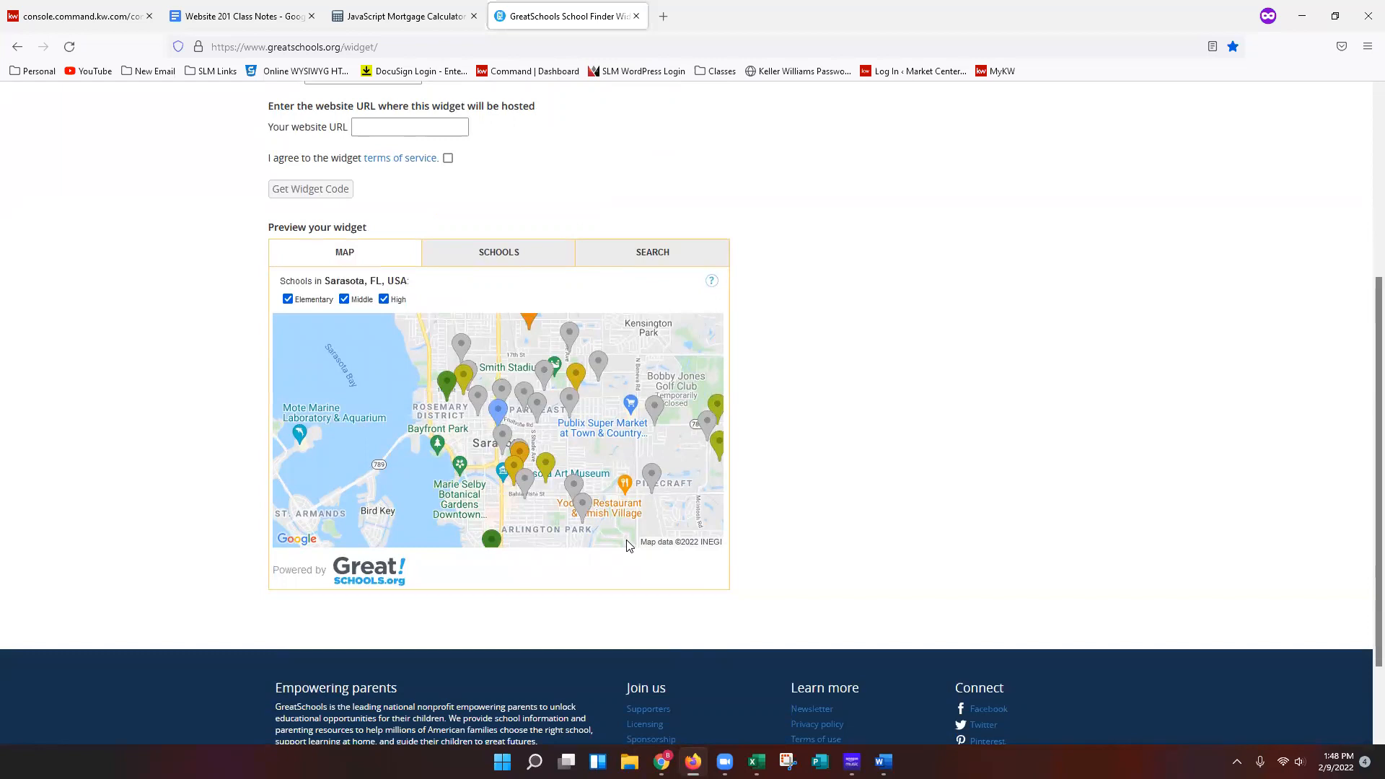
{"action": "scroll", "coordinate": [877, 565], "scroll_direction": "up", "scroll_amount": 3}
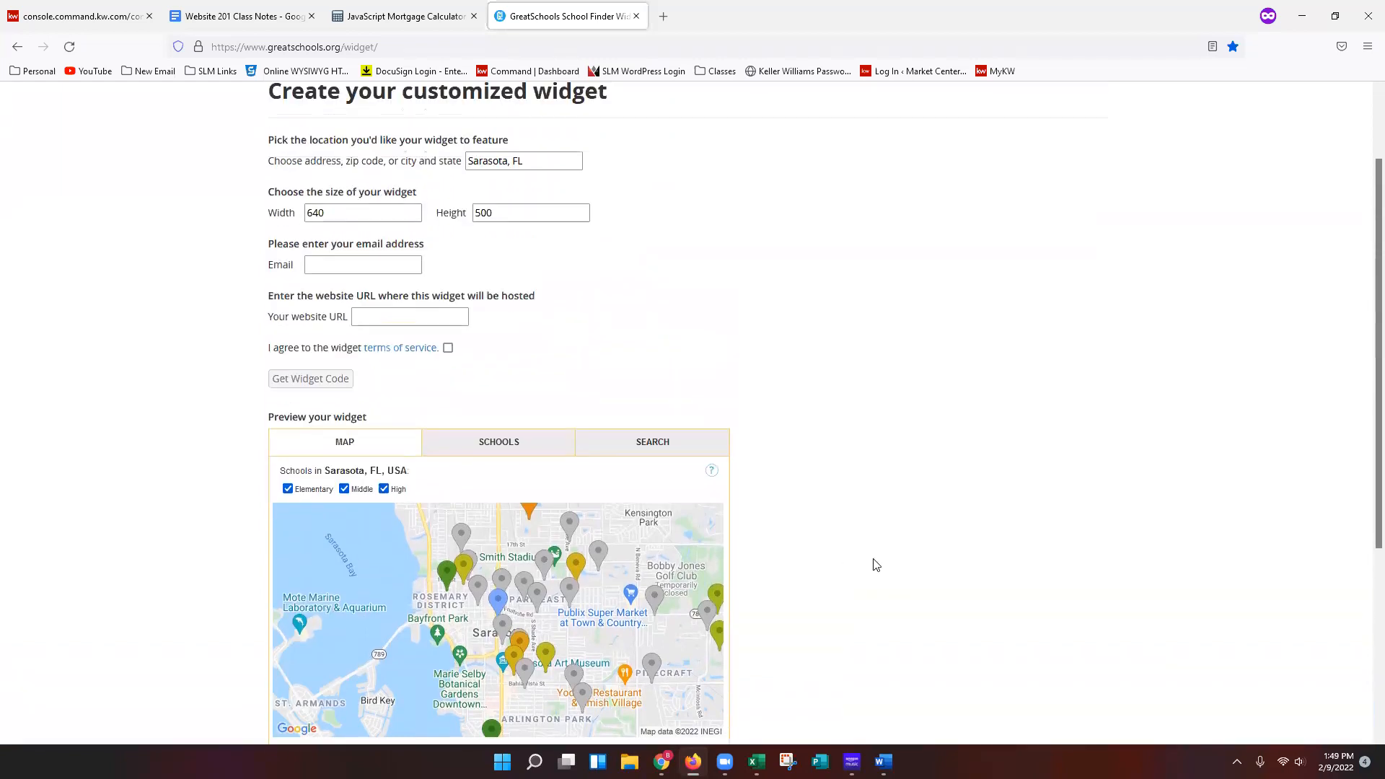
{"action": "scroll", "coordinate": [877, 565], "scroll_direction": "up", "scroll_amount": 2}
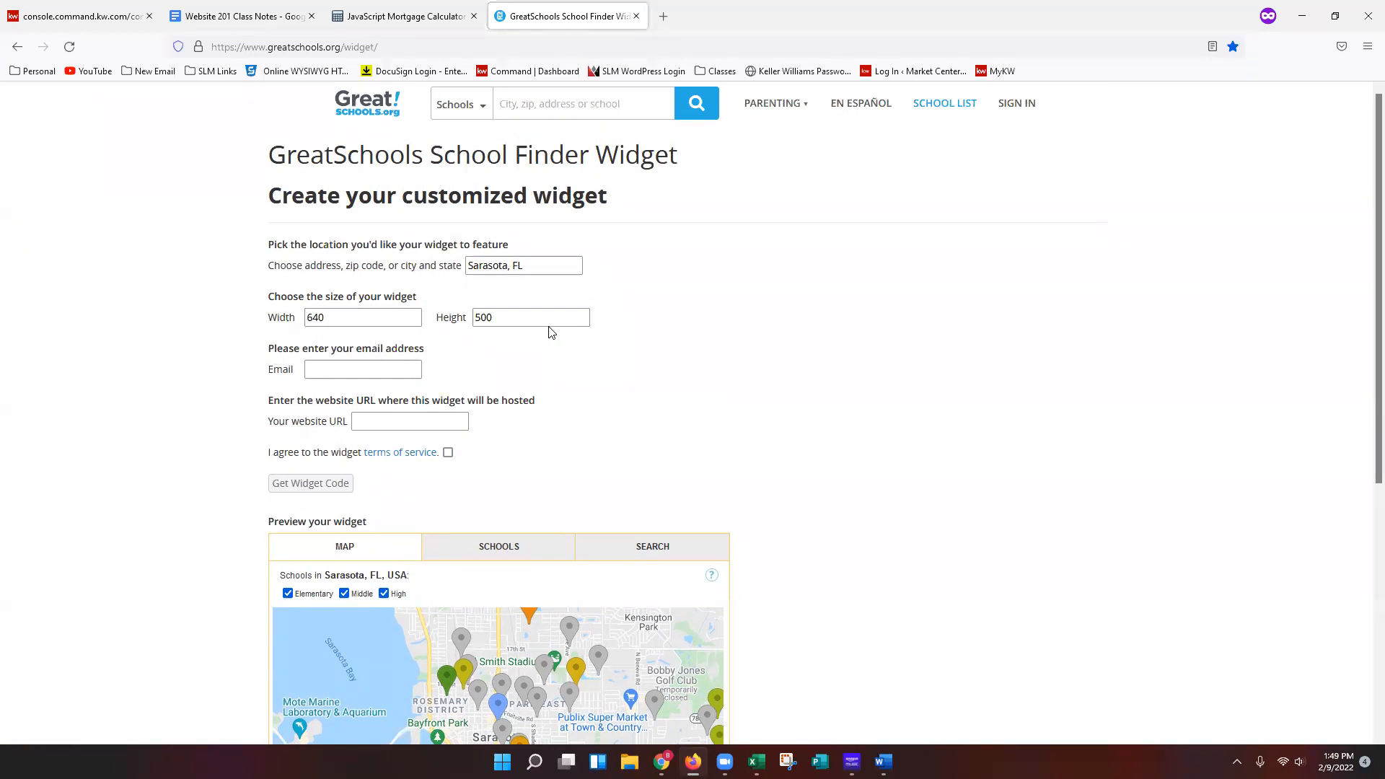
Enter the agent's e-mail address in the widget email field.
{"action": "left_click", "coordinate": [401, 367]}
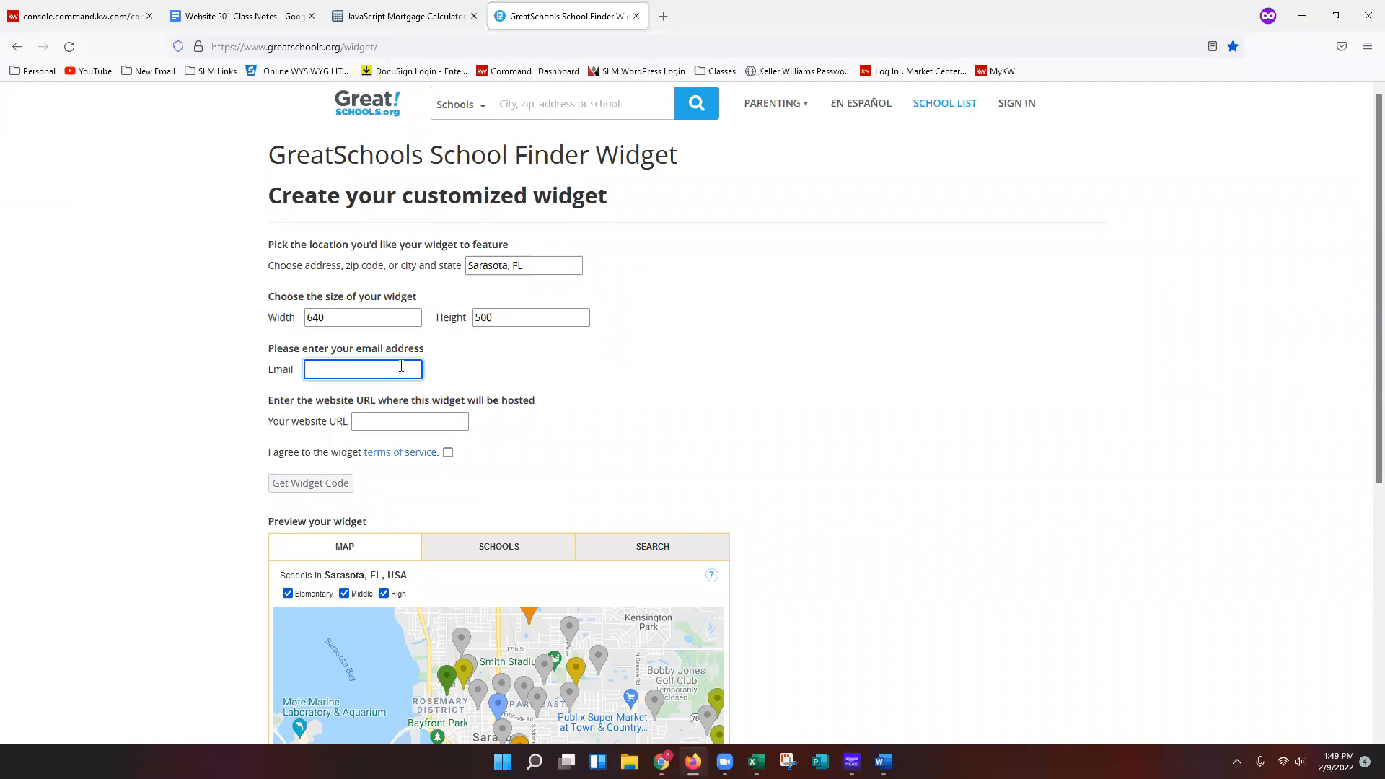
{"action": "left_click", "coordinate": [549, 372]}
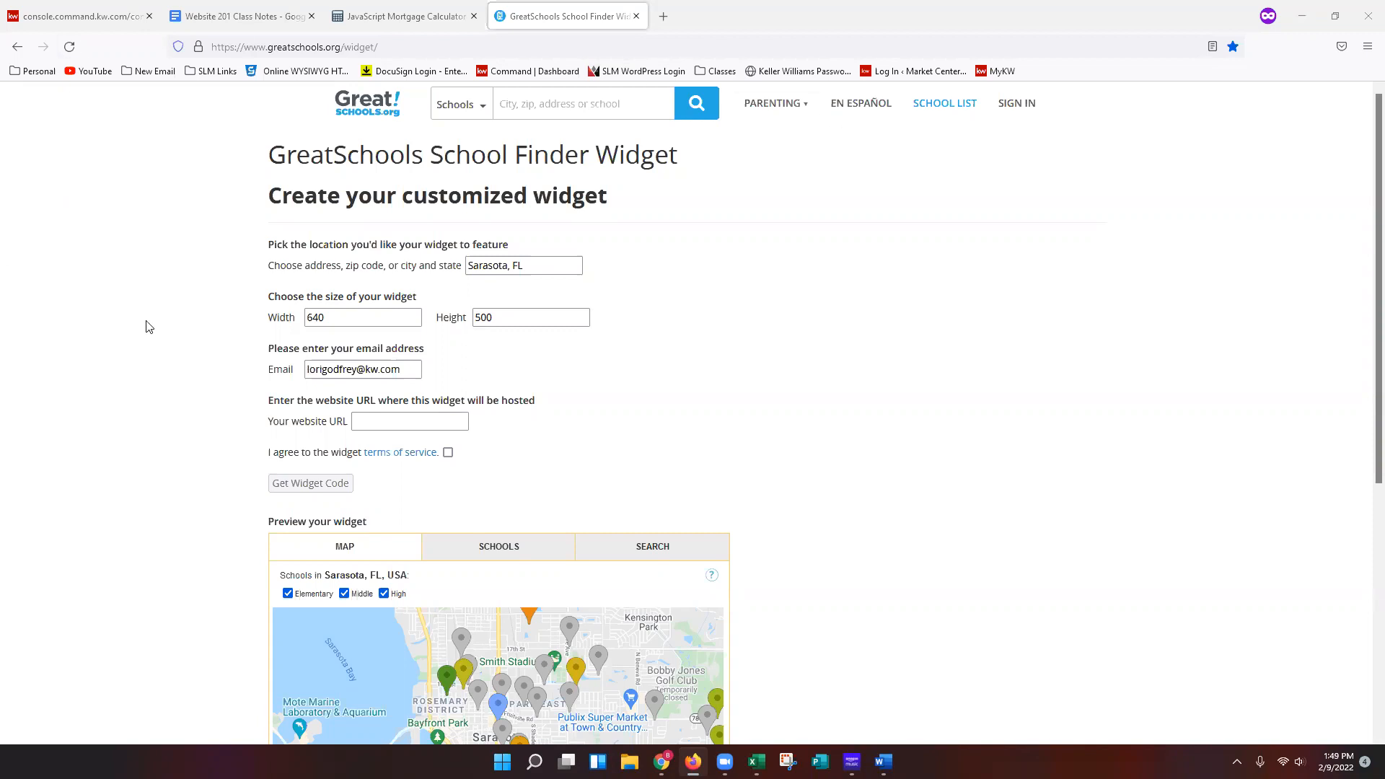
Enter the agent's website URL where the widget will be hosted and agree to the terms of service.
{"action": "left_click", "coordinate": [396, 424]}
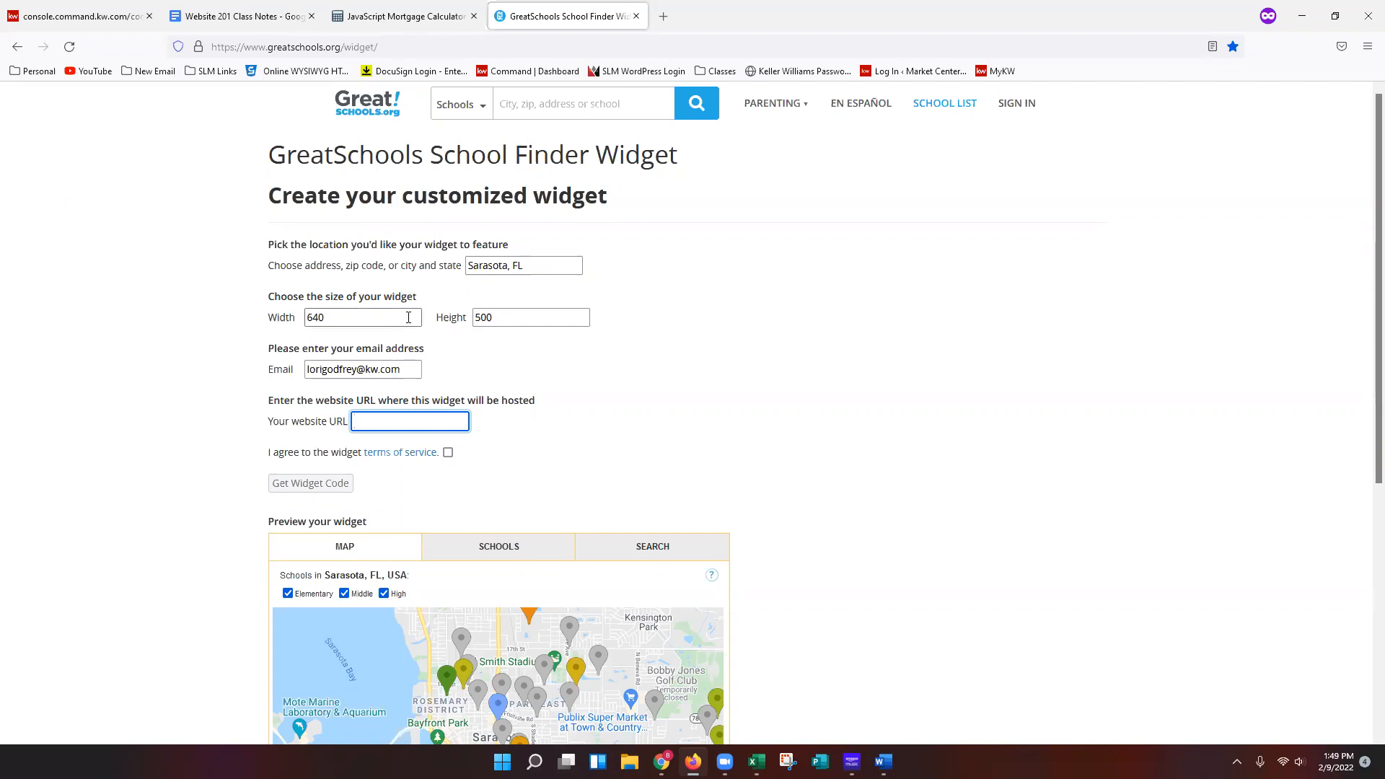
{"action": "type", "text": "go"}
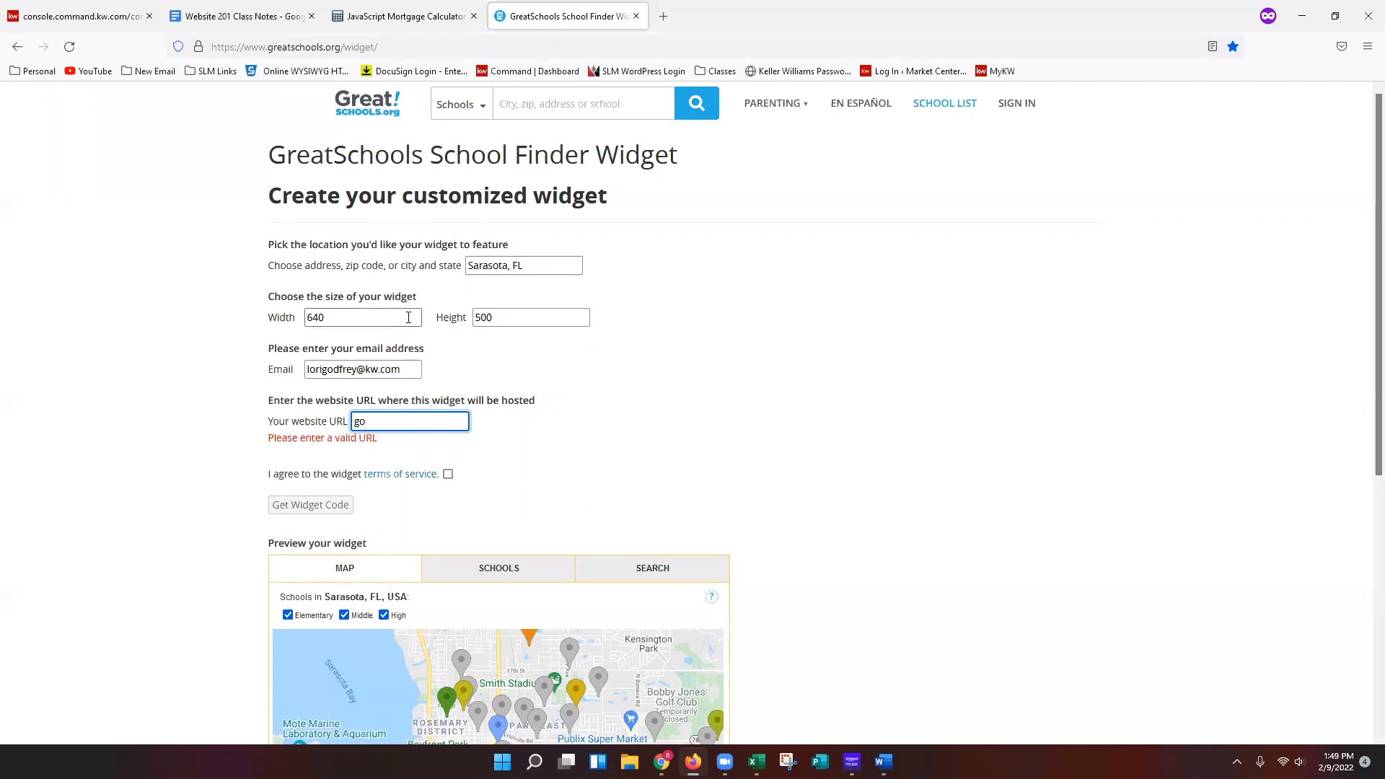
{"action": "type", "text": "dfreyfre"}
{"action": "key", "text": "BackSpace"}
{"action": "key", "text": "BackSpace"}
{"action": "key", "text": "BackSpace"}
{"action": "type", "text": "realesat"}
{"action": "key", "text": "BackSpace"}
{"action": "key", "text": "BackSpace"}
{"action": "key", "text": "BackSpace"}
{"action": "type", "text": "stategroup.kw.com"}
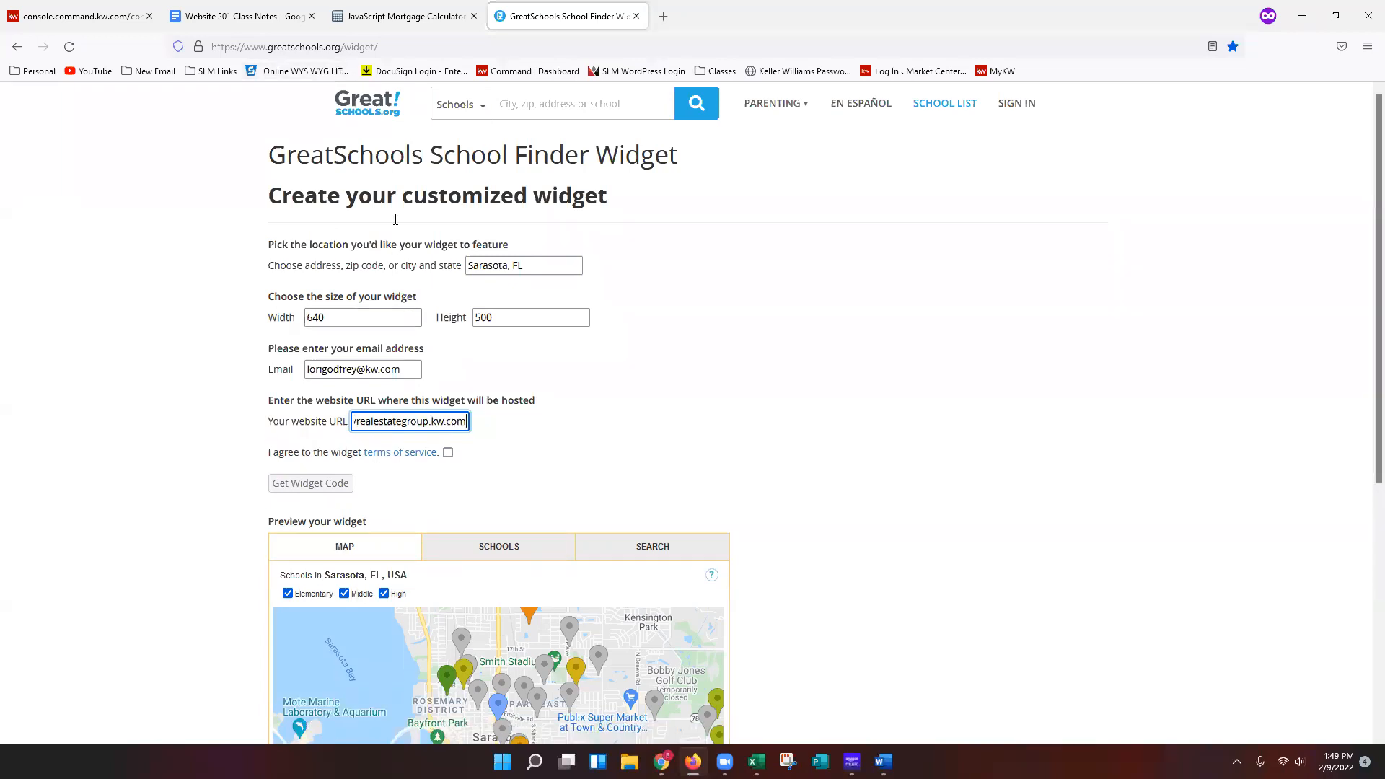
{"action": "key", "text": "ctrl+a"}
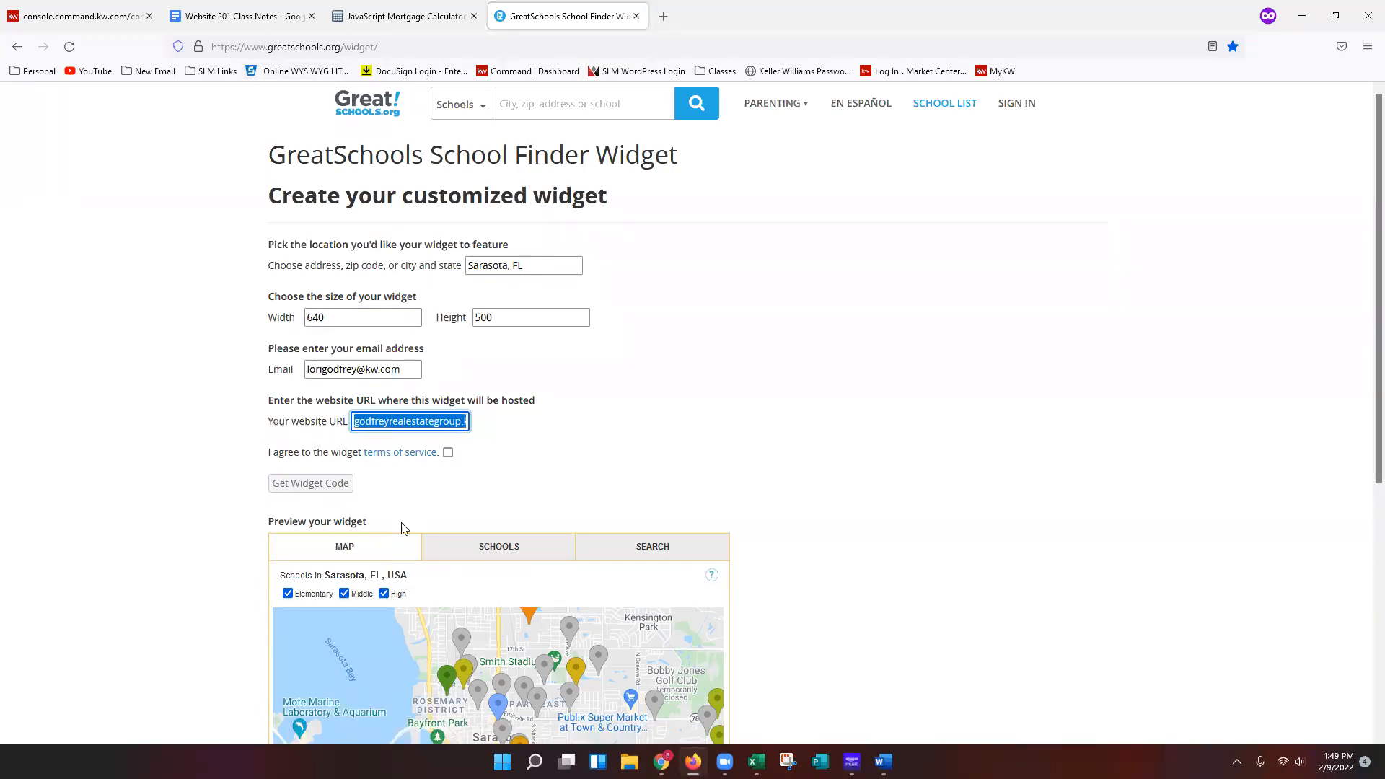
{"action": "left_click_drag", "start_coordinate": [370, 421], "coordinate": [590, 438]}
{"action": "left_click", "coordinate": [586, 439]}
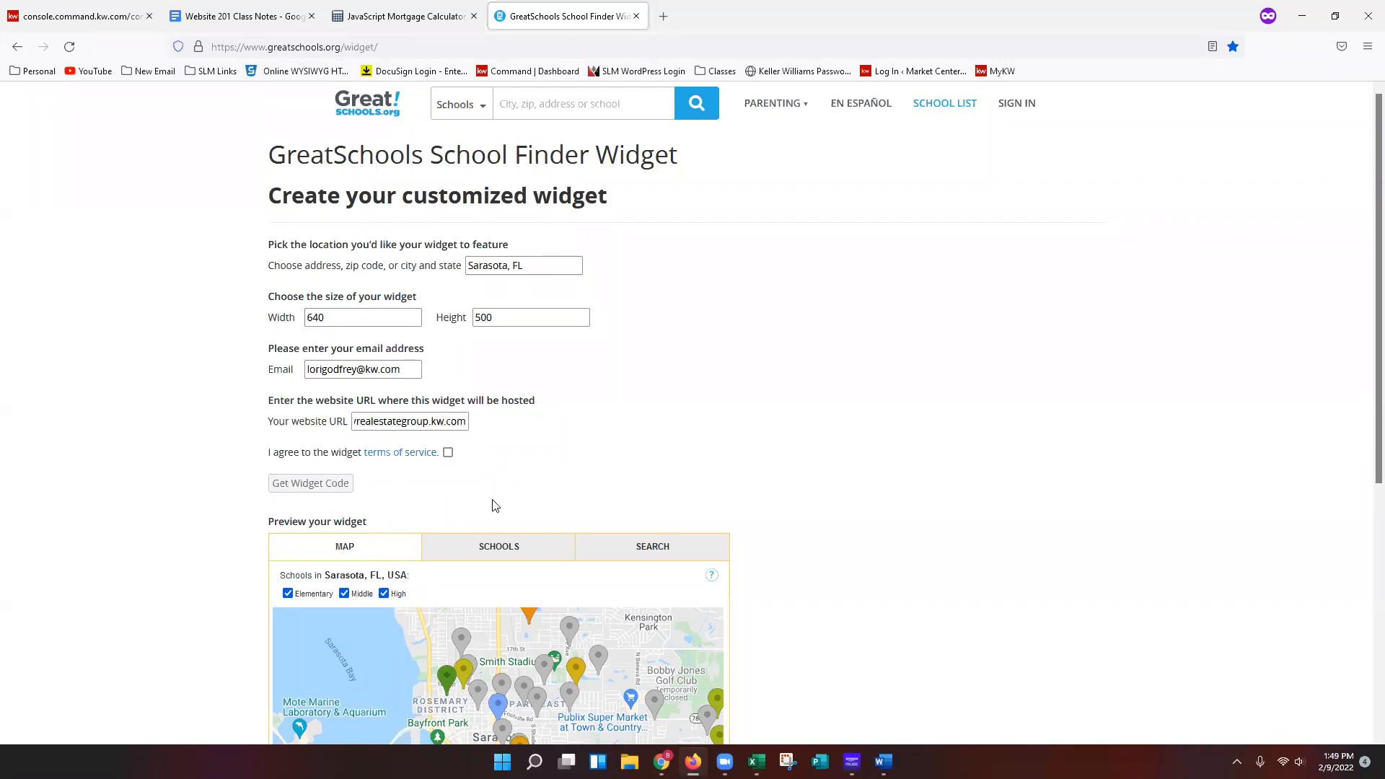
{"action": "left_click", "coordinate": [448, 454]}
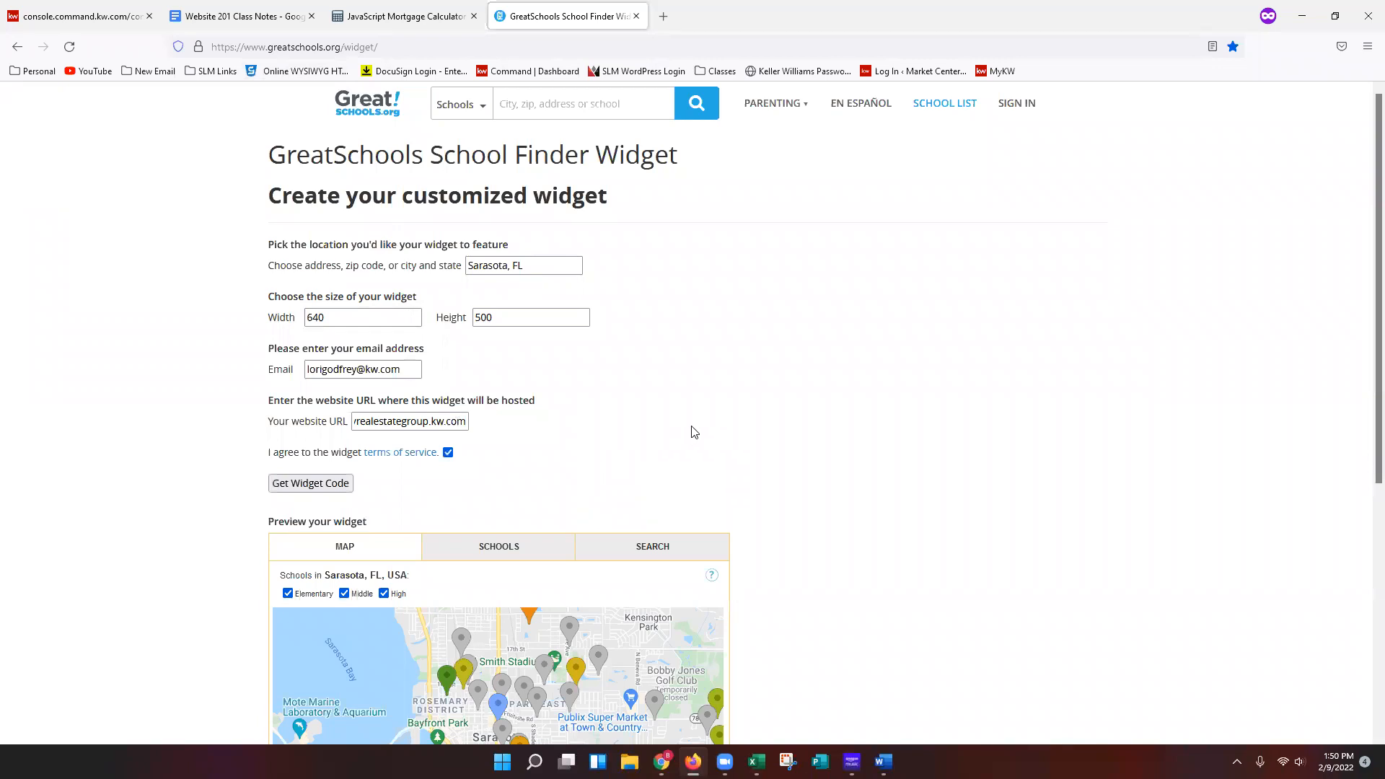
Generate the GreatSchools widget code and copy the entire embed code.
{"action": "scroll", "coordinate": [476, 411], "scroll_direction": "down", "scroll_amount": 2}
{"action": "left_click", "coordinate": [315, 340]}
{"action": "scroll", "coordinate": [613, 450], "scroll_direction": "down", "scroll_amount": 2}
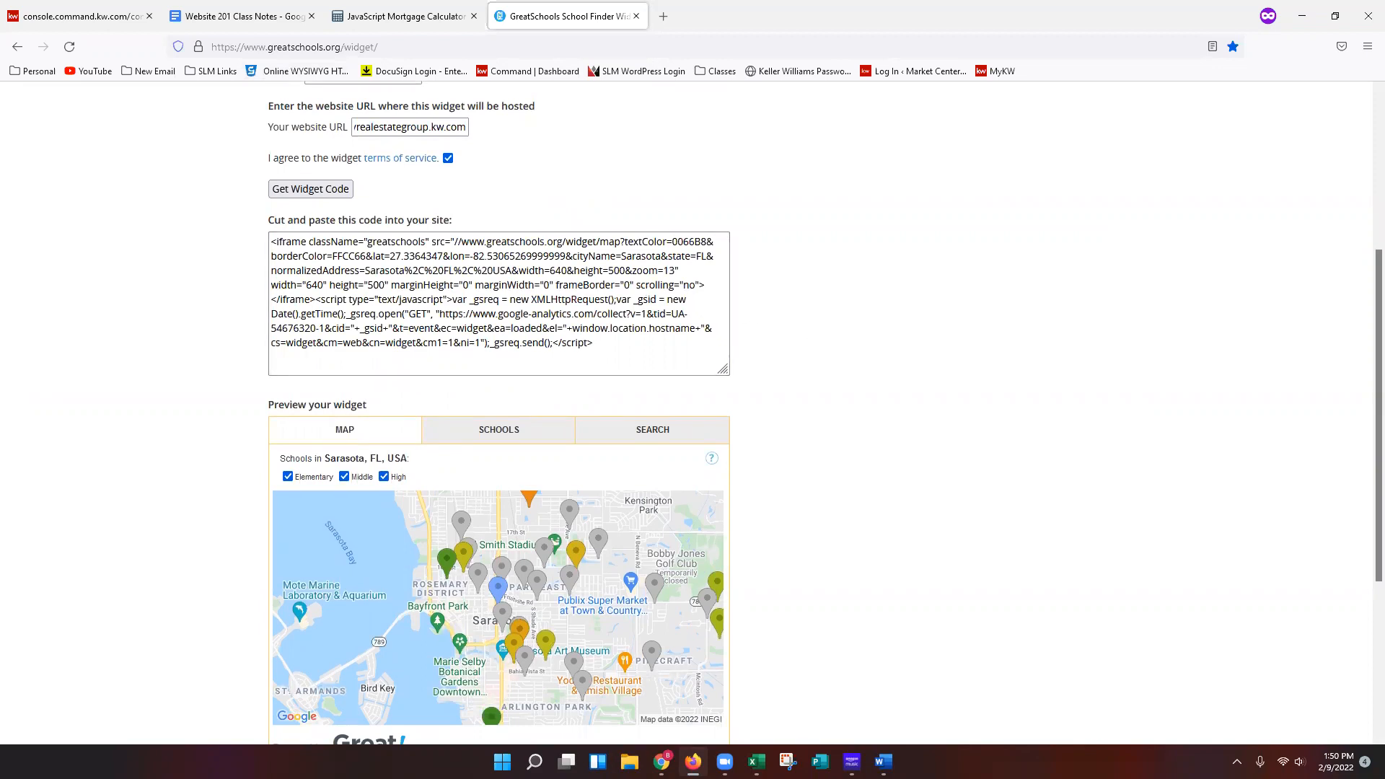
{"action": "triple_click", "coordinate": [571, 299]}
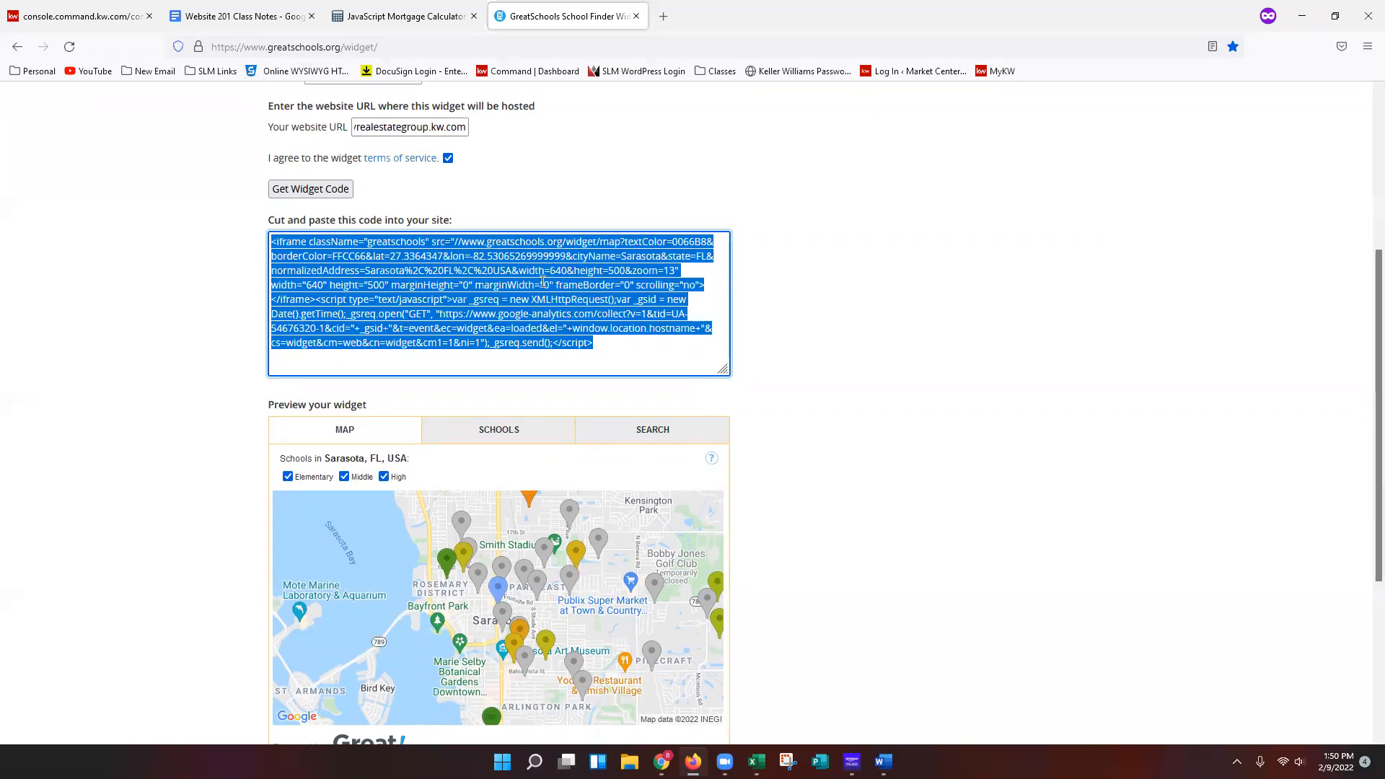
{"action": "right_click", "coordinate": [542, 281]}
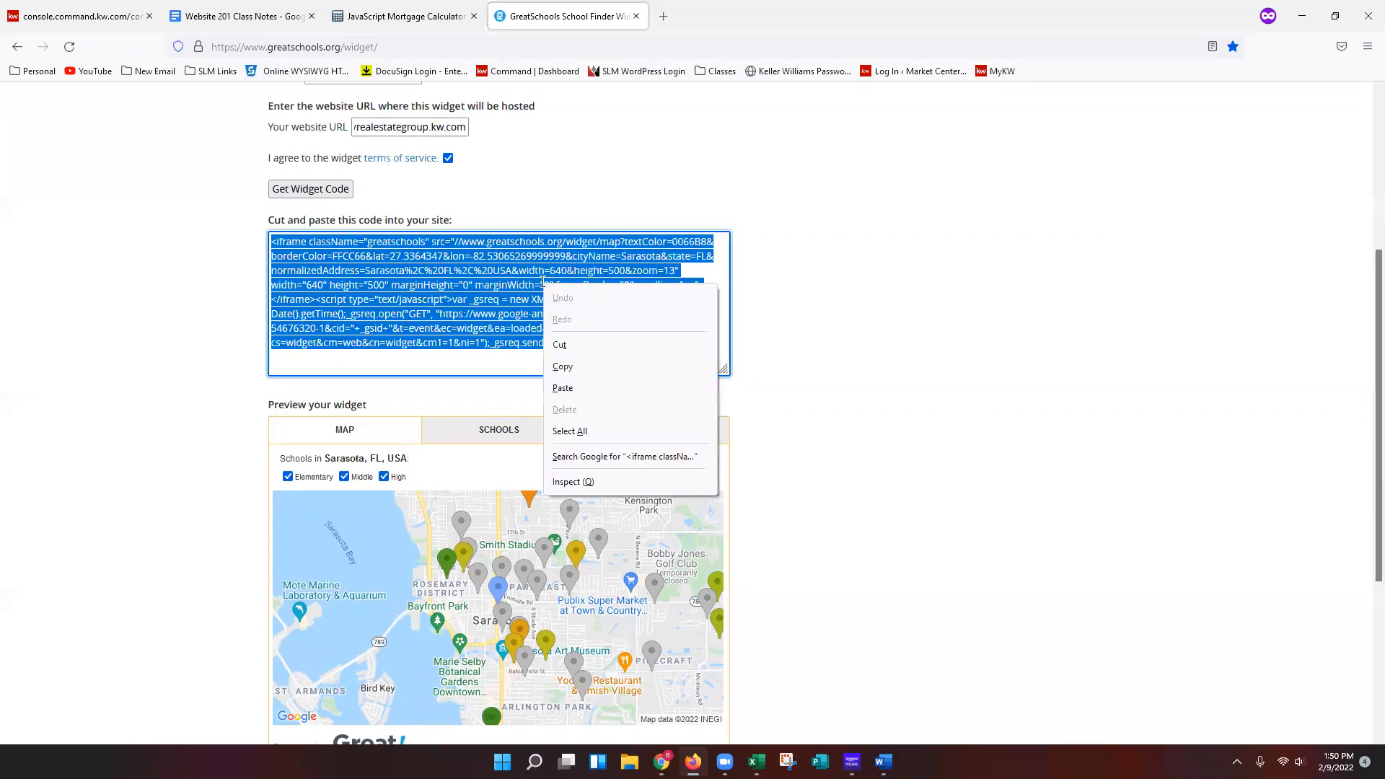
{"action": "left_click", "coordinate": [570, 366]}
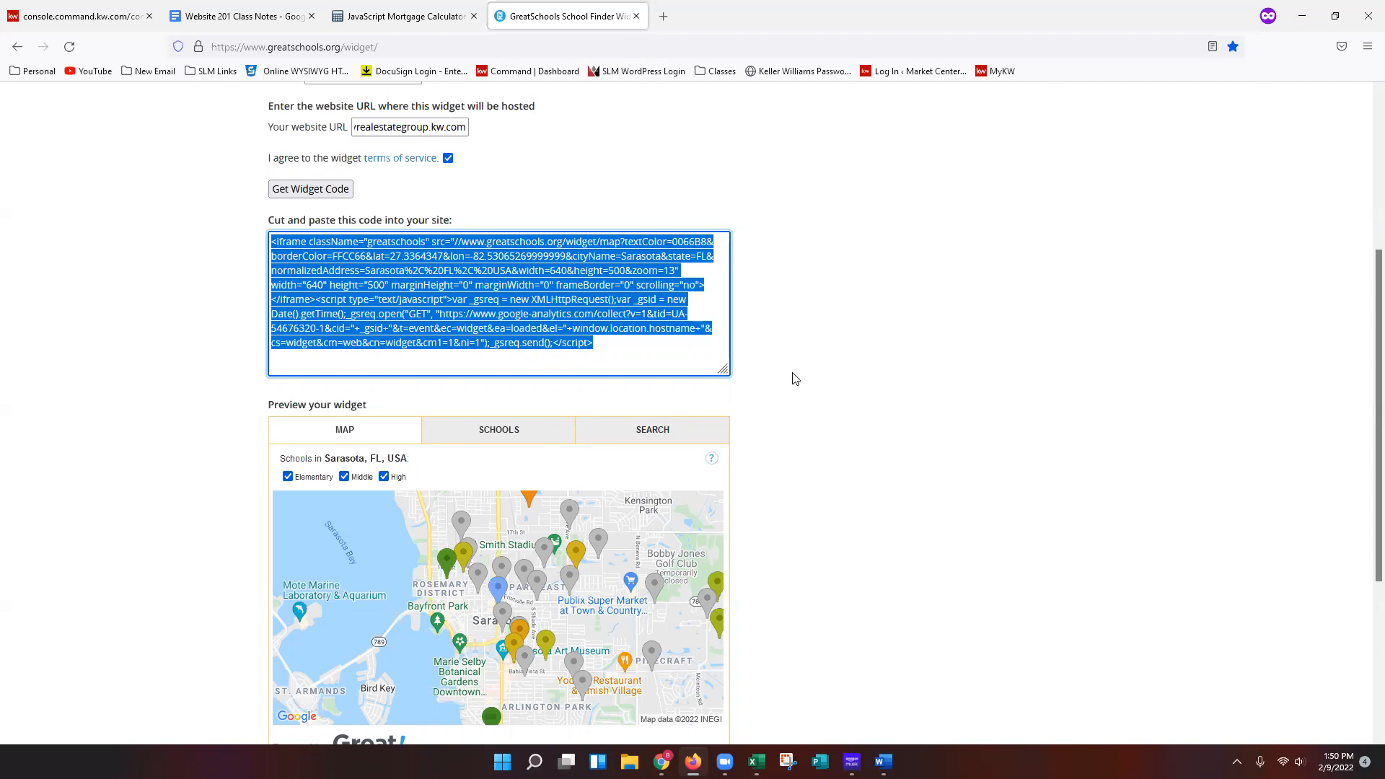
Paste the widget embed code into the Agent Profile's Agent Bio field, preceded by <center>.
{"action": "right_click", "coordinate": [485, 275]}
{"action": "left_click", "coordinate": [520, 369]}
{"action": "left_click", "coordinate": [915, 369]}
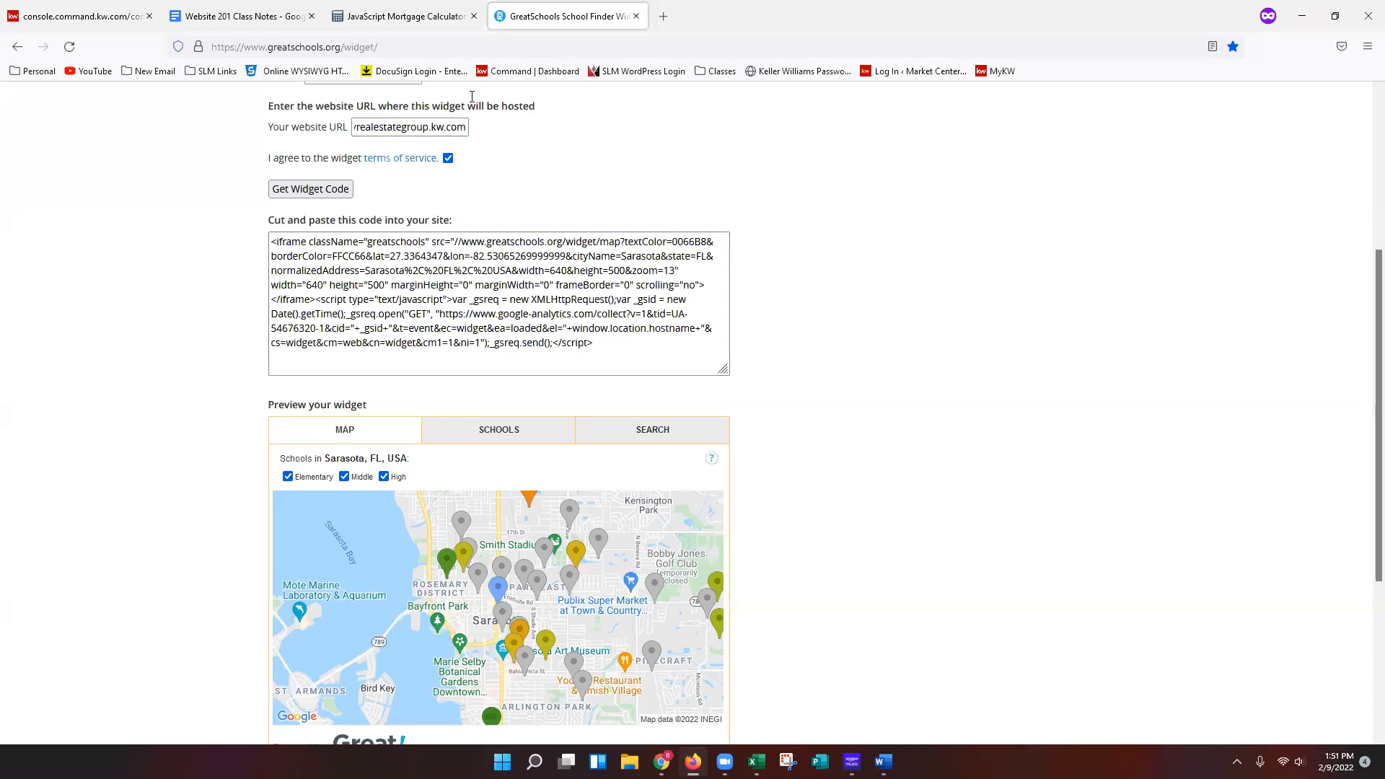
{"action": "left_click", "coordinate": [65, 18]}
{"action": "left_click", "coordinate": [1204, 463]}
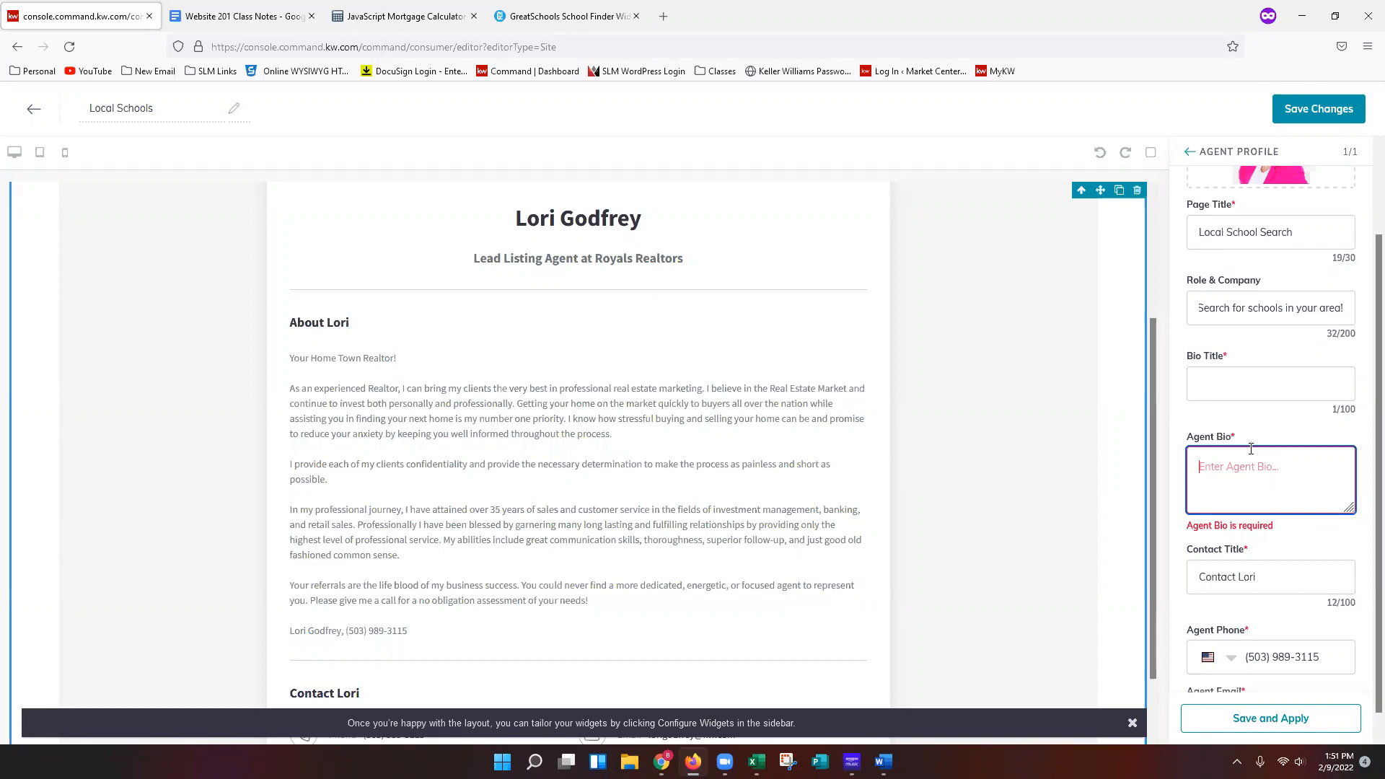
{"action": "type", "text": "<"}
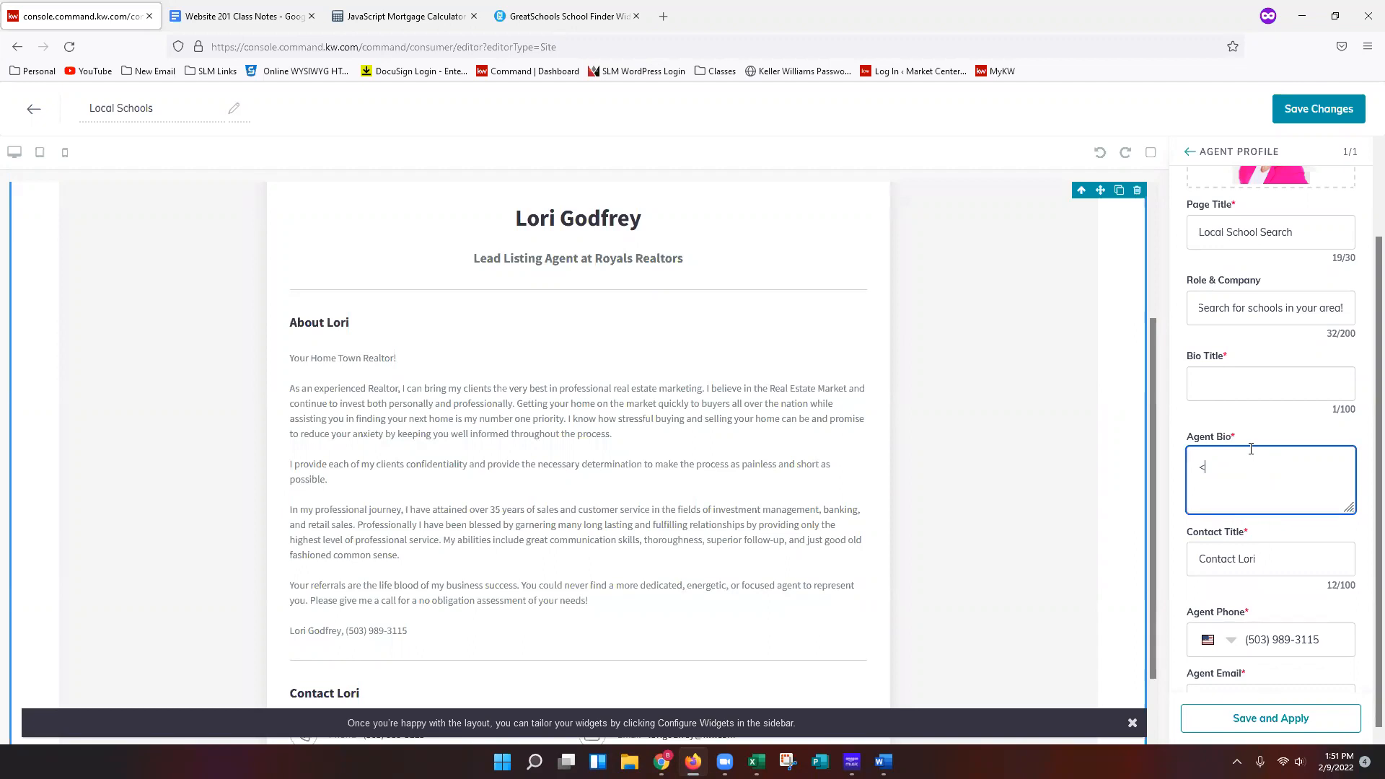
{"action": "type", "text": "center>"}
{"action": "right_click", "coordinate": [1270, 469]}
{"action": "left_click", "coordinate": [1335, 573]}
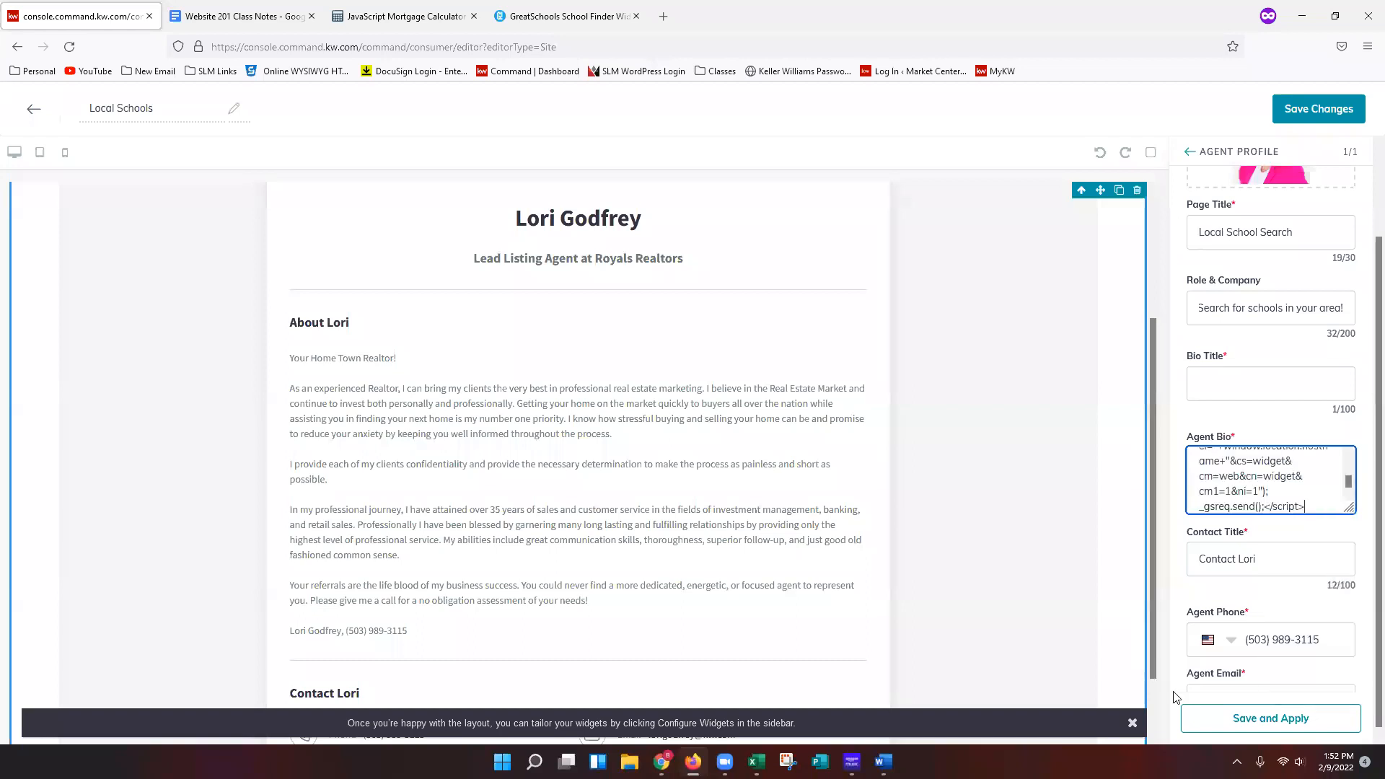
Append <center> after the pasted code in the Agent Bio and save and apply the widget.
{"action": "type", "text": "<center>"}
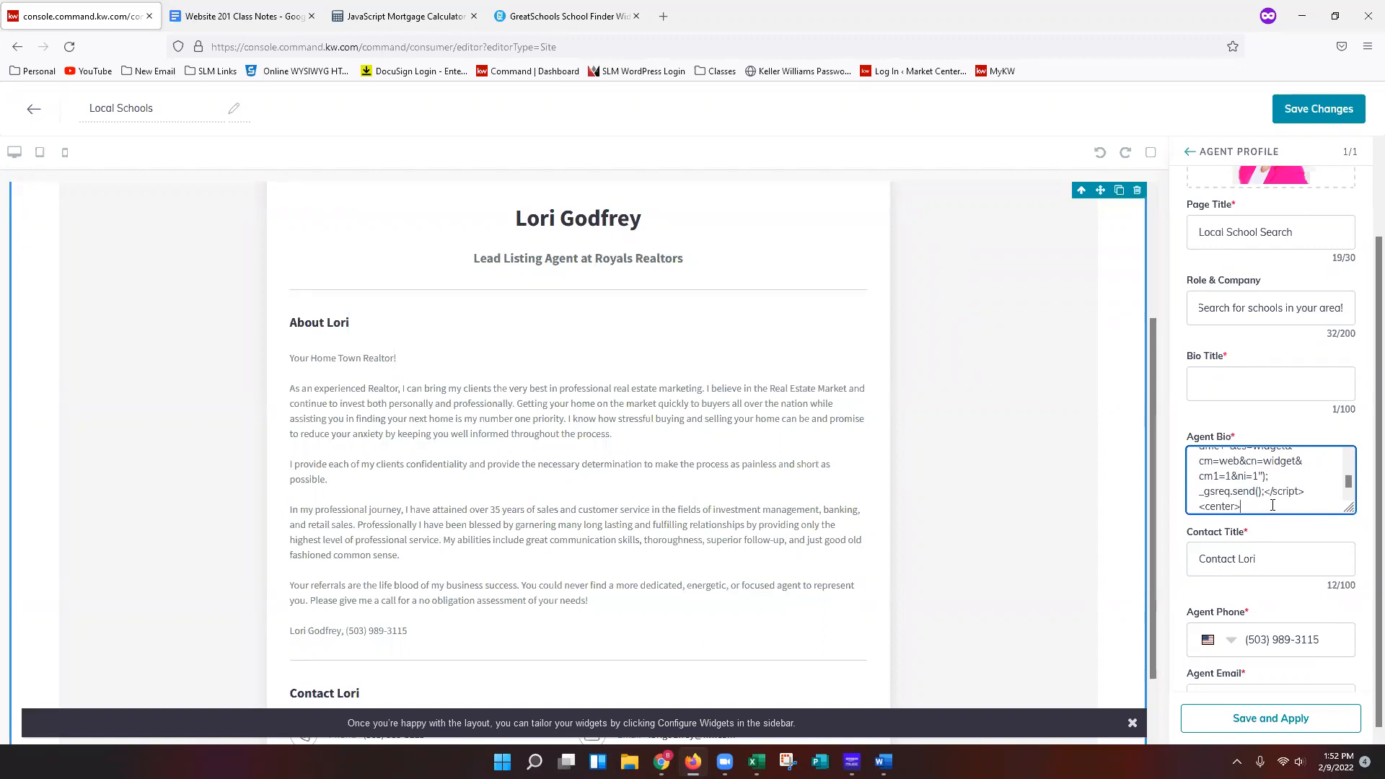
{"action": "left_click", "coordinate": [1292, 722]}
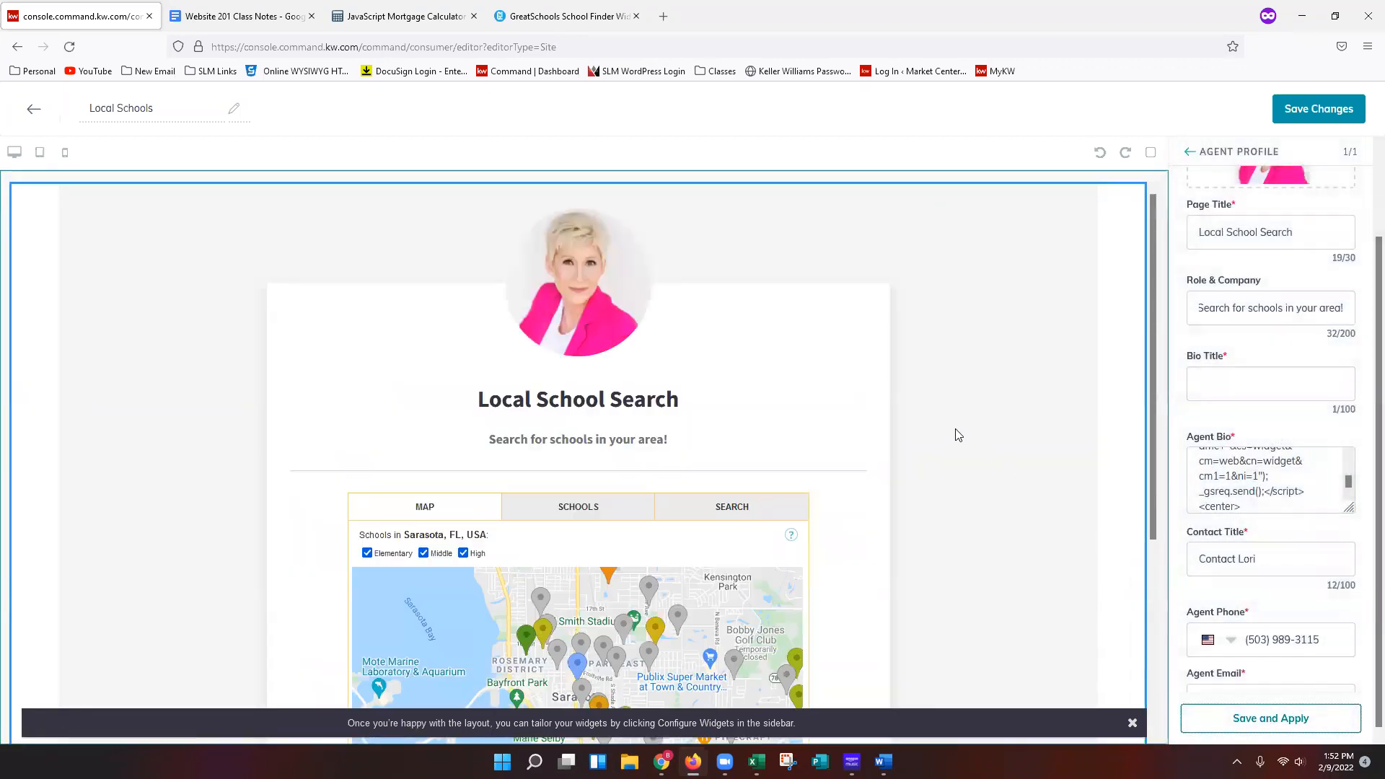
Review the embedded school map on the Local School Search page preview.
{"action": "scroll", "coordinate": [958, 443], "scroll_direction": "down", "scroll_amount": 3}
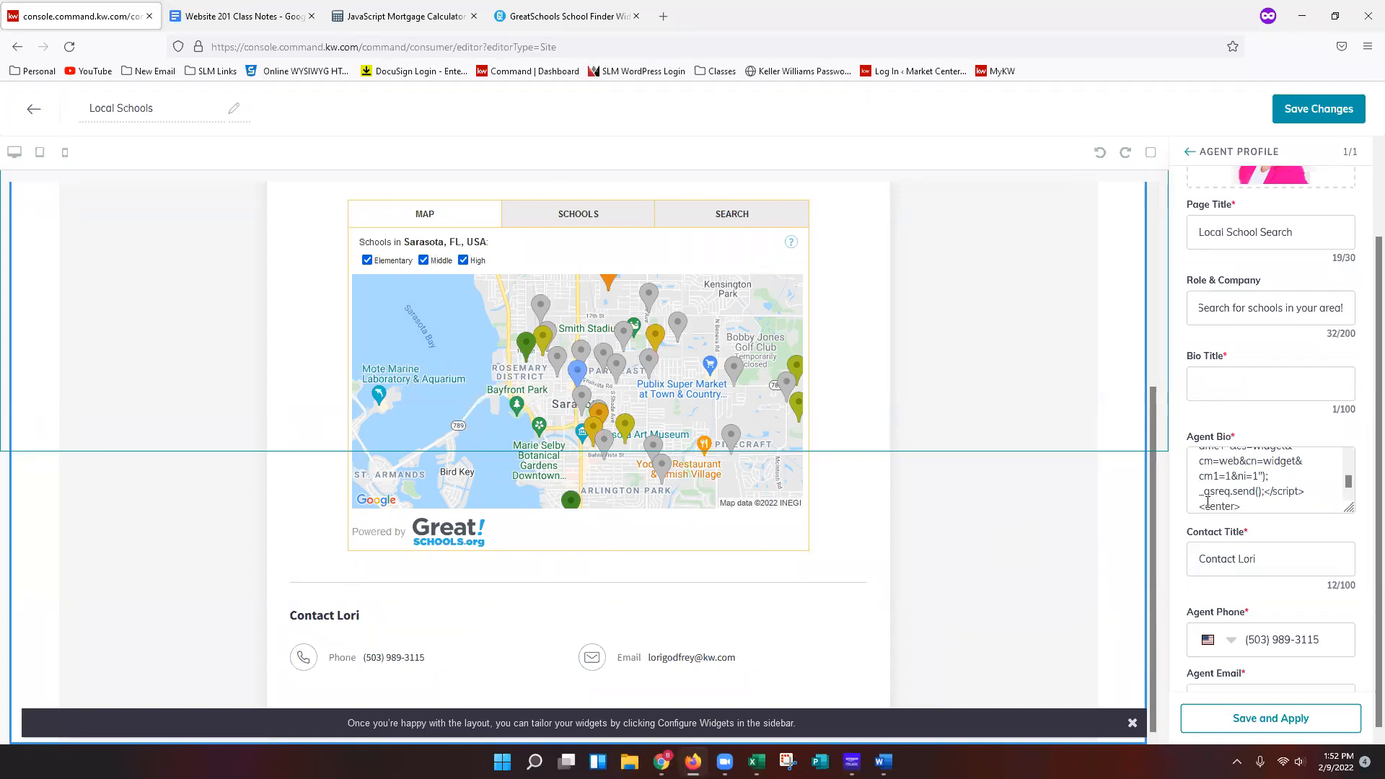
{"action": "scroll", "coordinate": [998, 560], "scroll_direction": "up", "scroll_amount": 1}
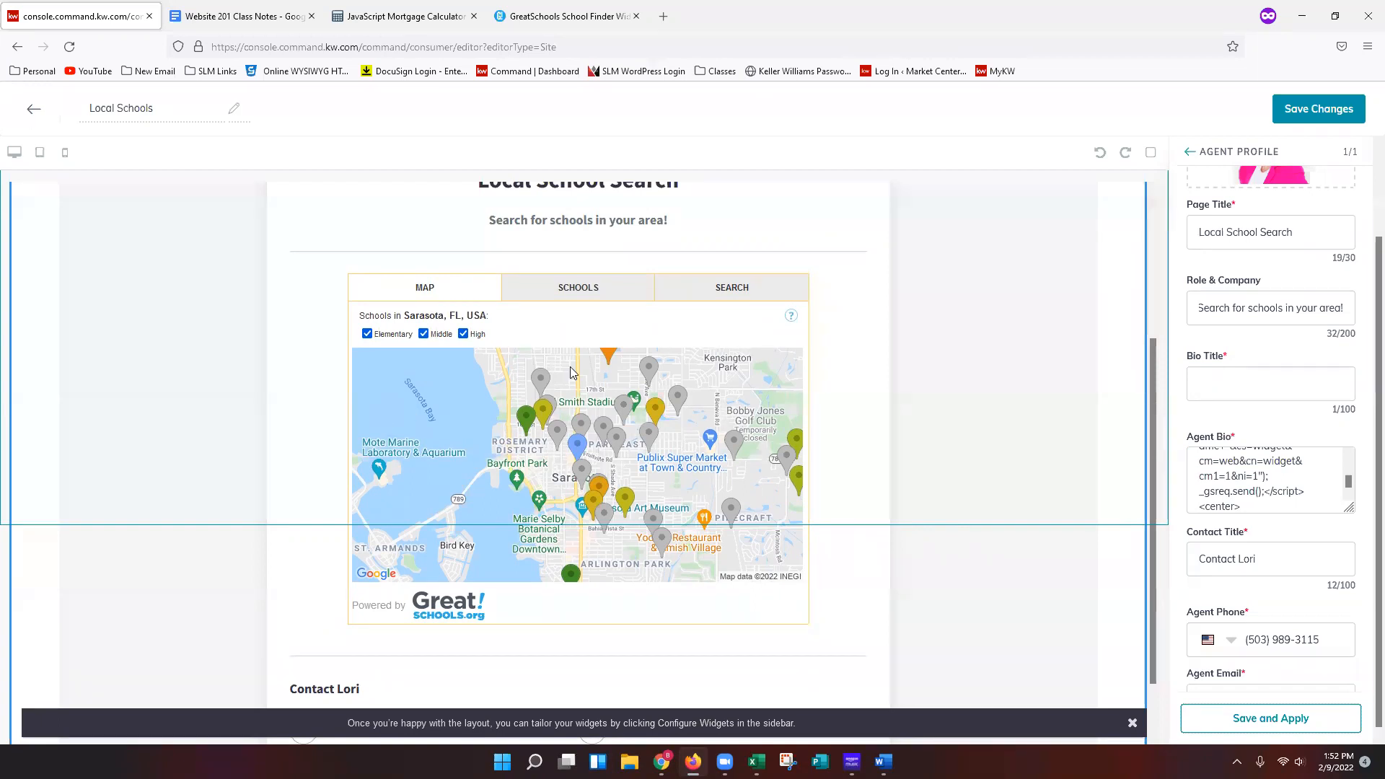
{"action": "key", "text": "ctrl+minus"}
{"action": "key", "text": "ctrl+0"}
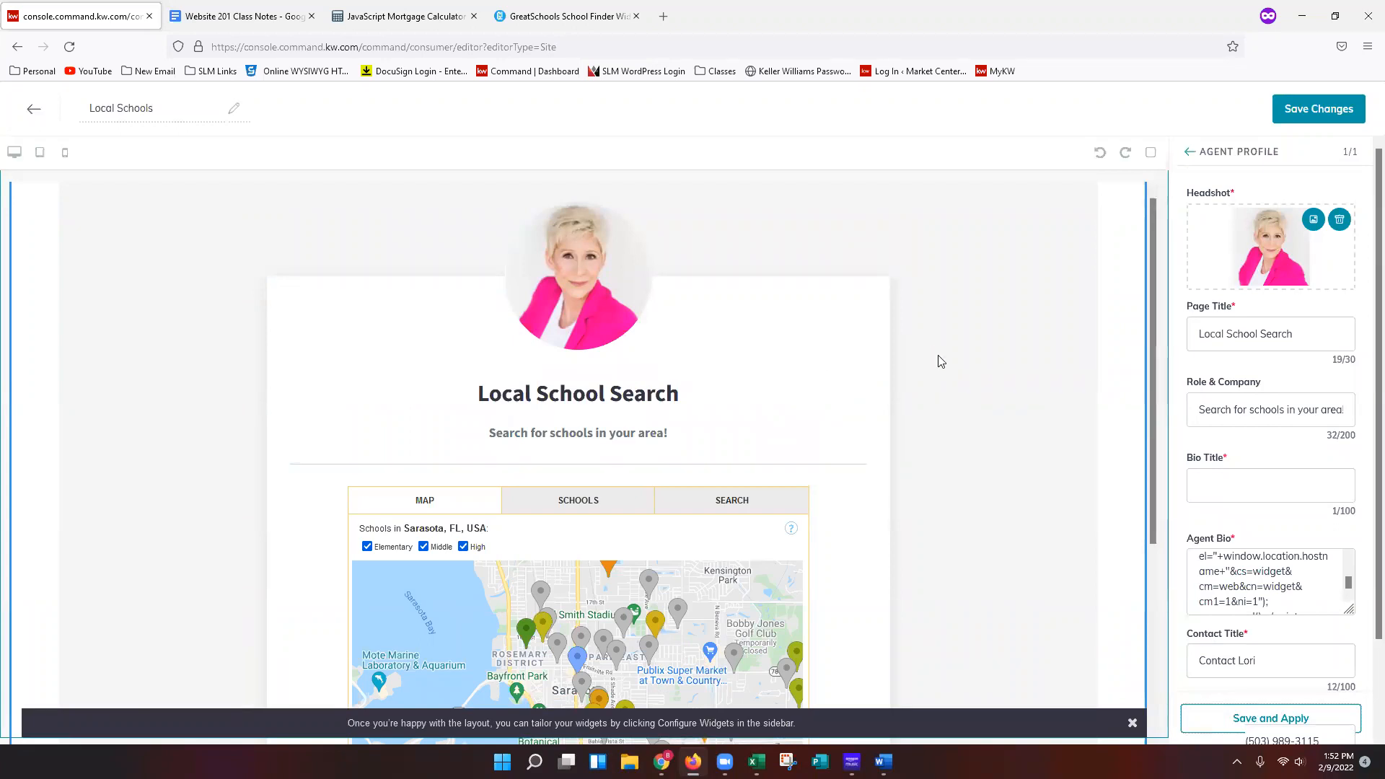
{"action": "scroll", "coordinate": [1008, 405], "scroll_direction": "down", "scroll_amount": 3}
{"action": "key", "text": "ctrl+plus"}
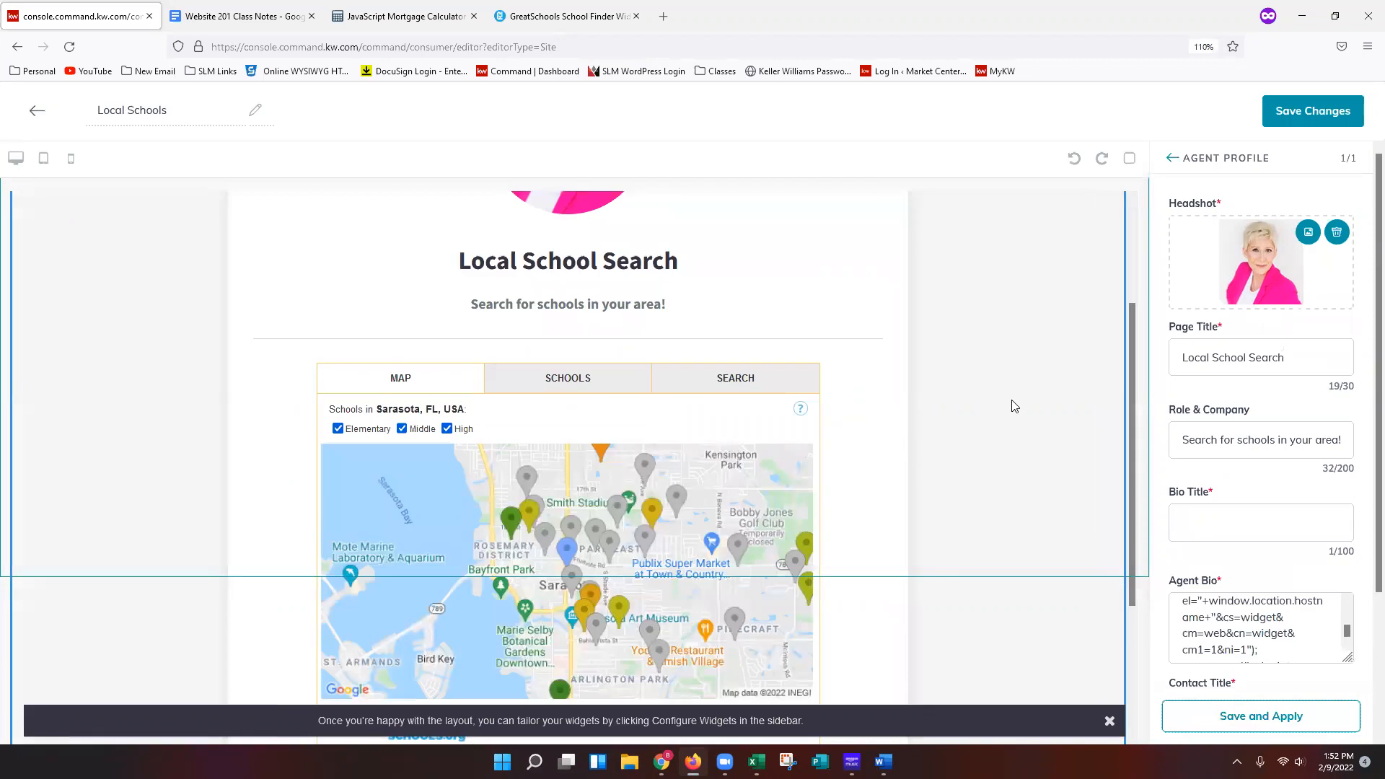
{"action": "key", "text": "ctrl+minus"}
{"action": "scroll", "coordinate": [1252, 562], "scroll_direction": "down", "scroll_amount": 1}
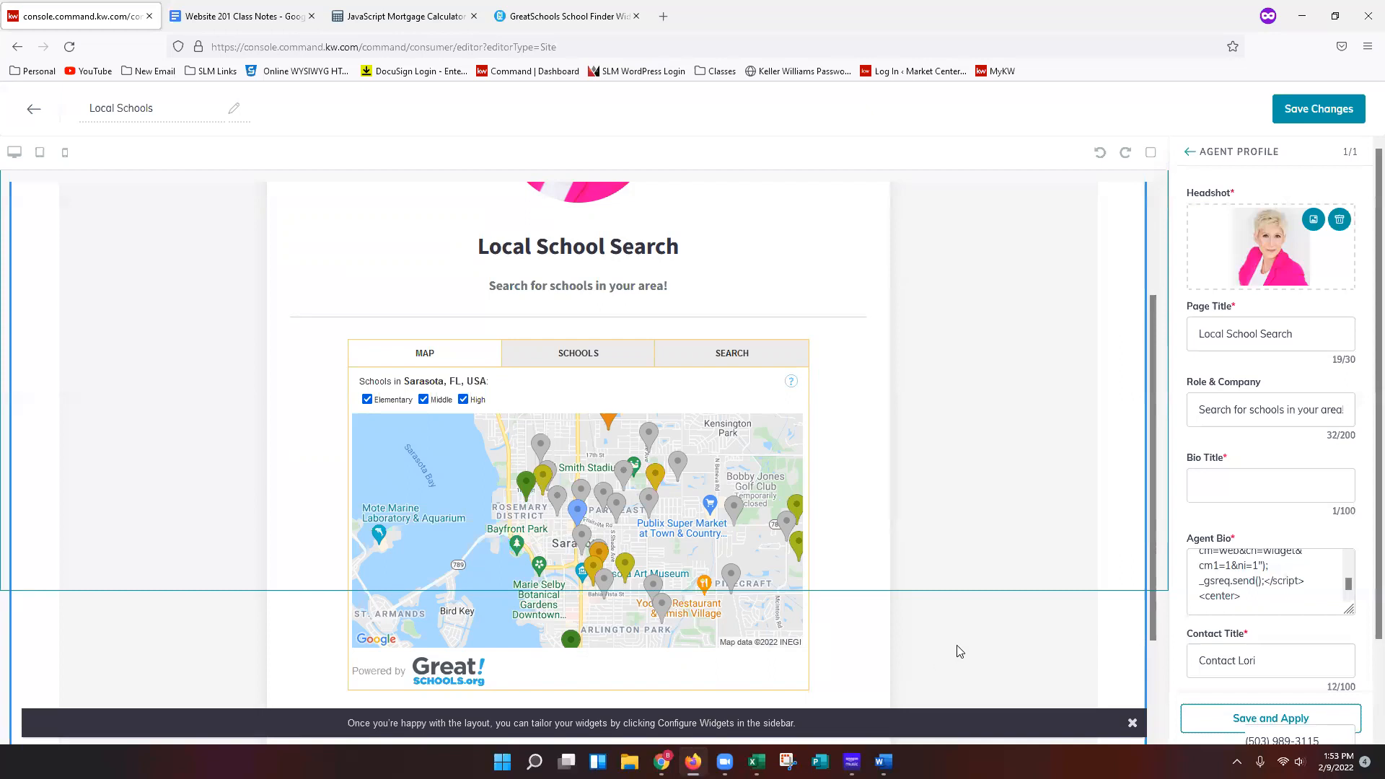
Save and apply the widget, save the page changes, and continue to site and app settings to publish.
{"action": "left_click", "coordinate": [1281, 722]}
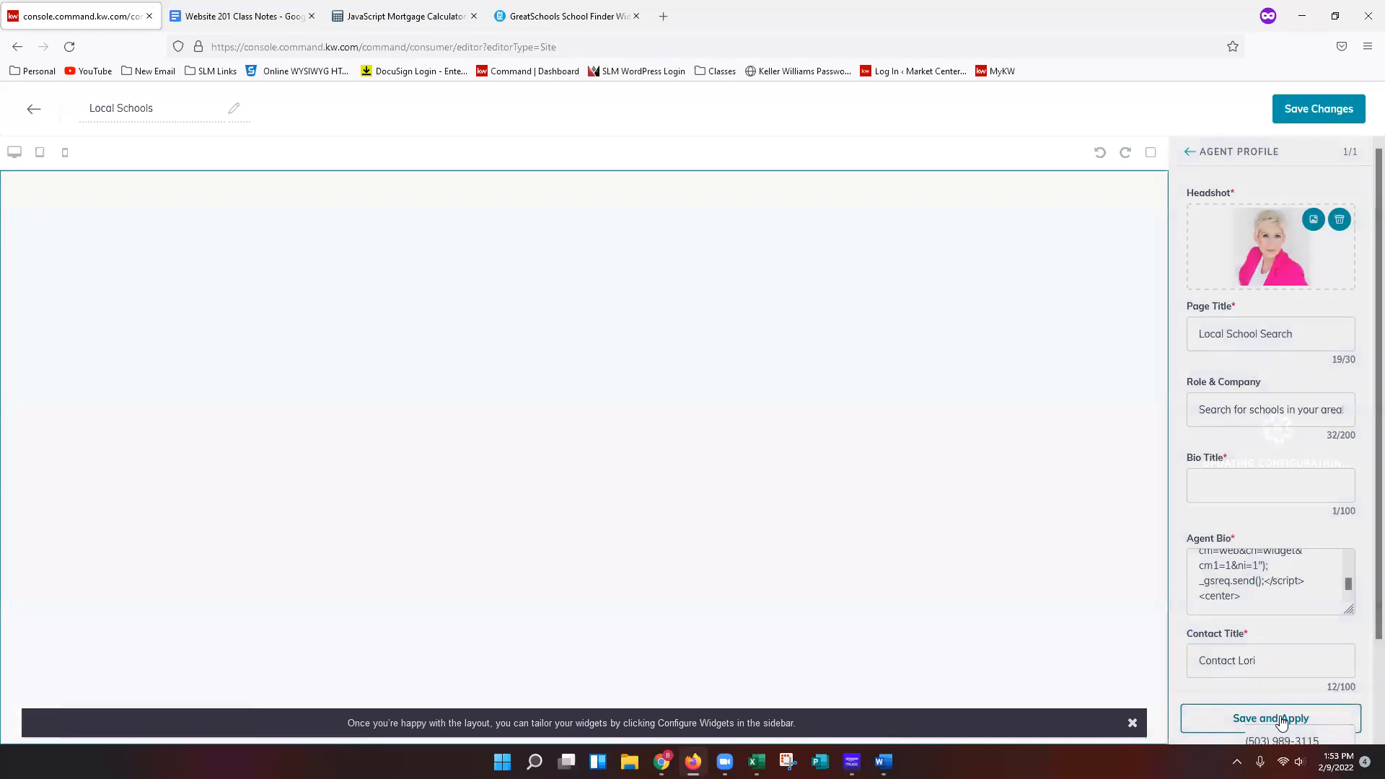
{"action": "left_click", "coordinate": [1301, 115]}
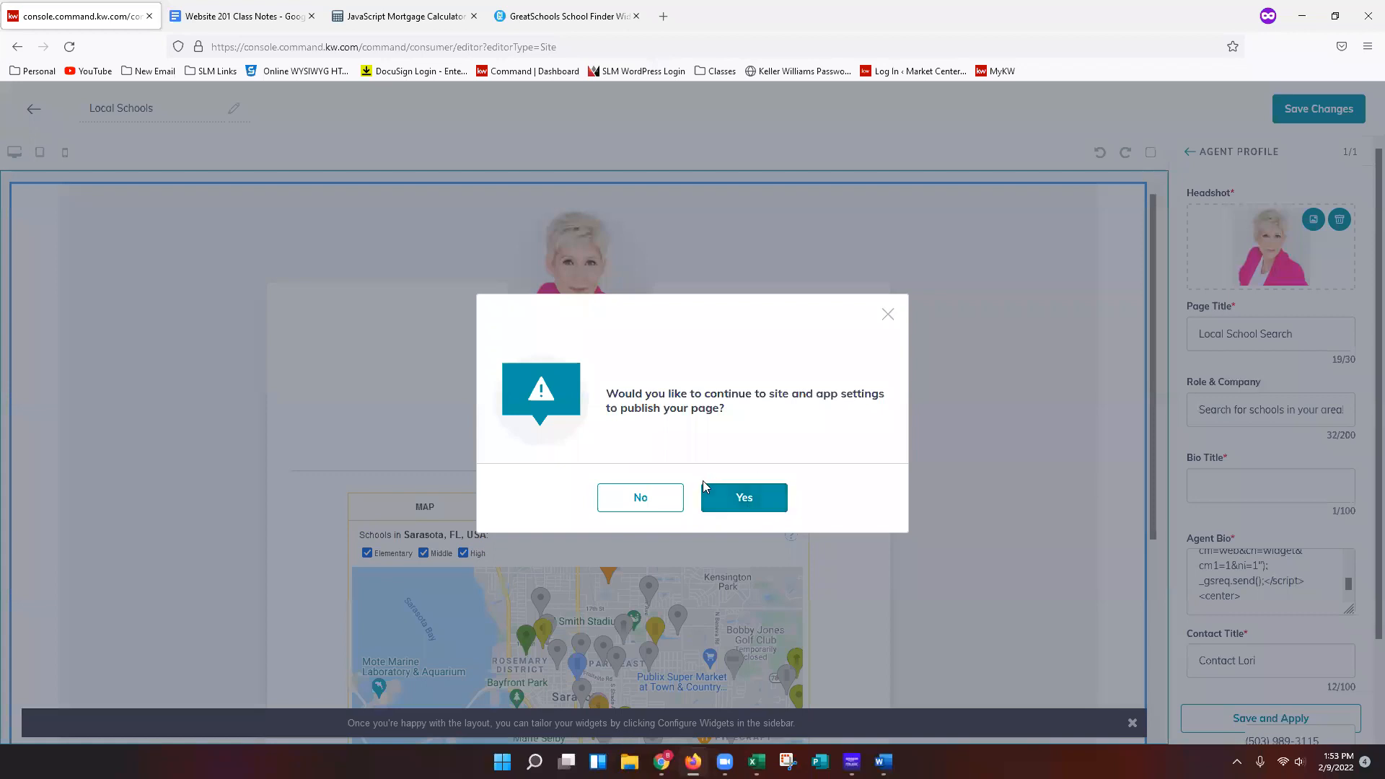
{"action": "left_click", "coordinate": [744, 505]}
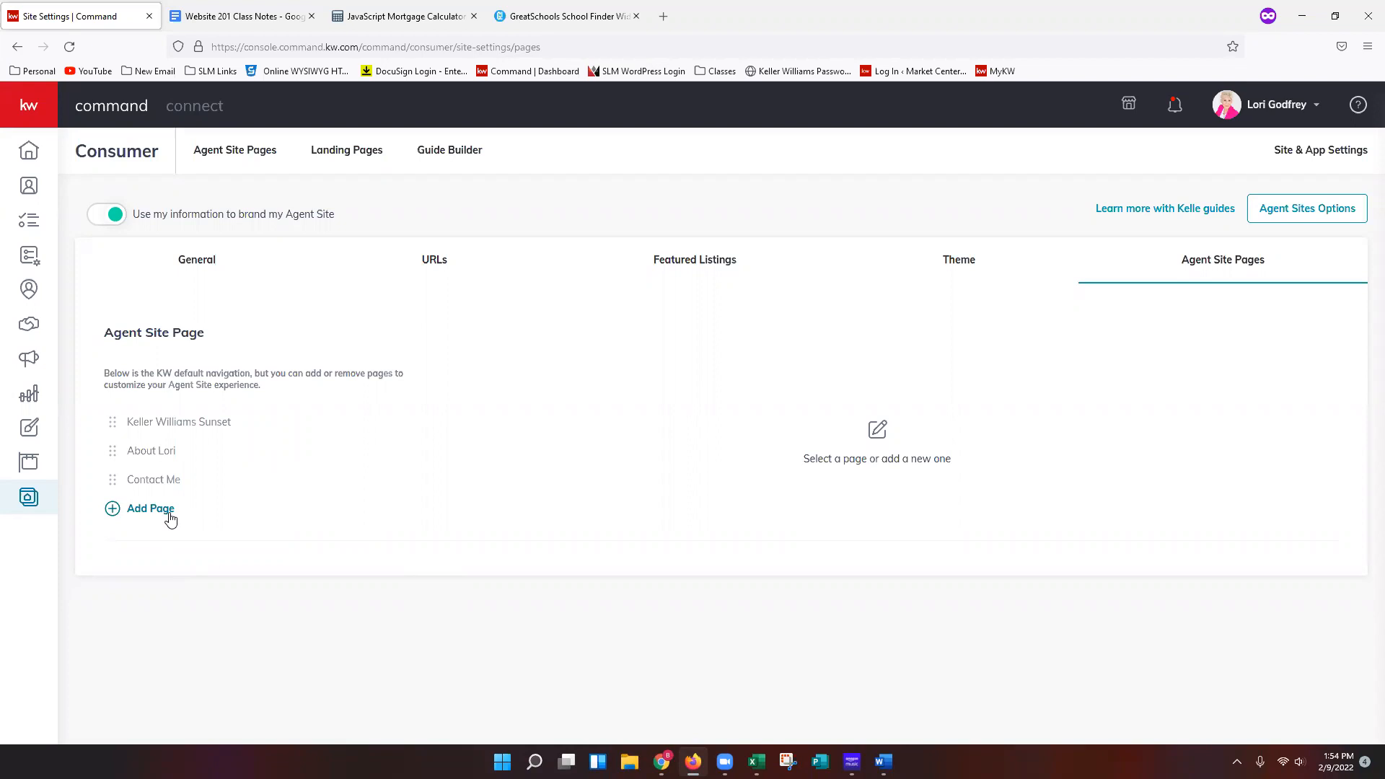
Add a new agent site page based on the Review Capture page.
{"action": "left_click", "coordinate": [171, 516]}
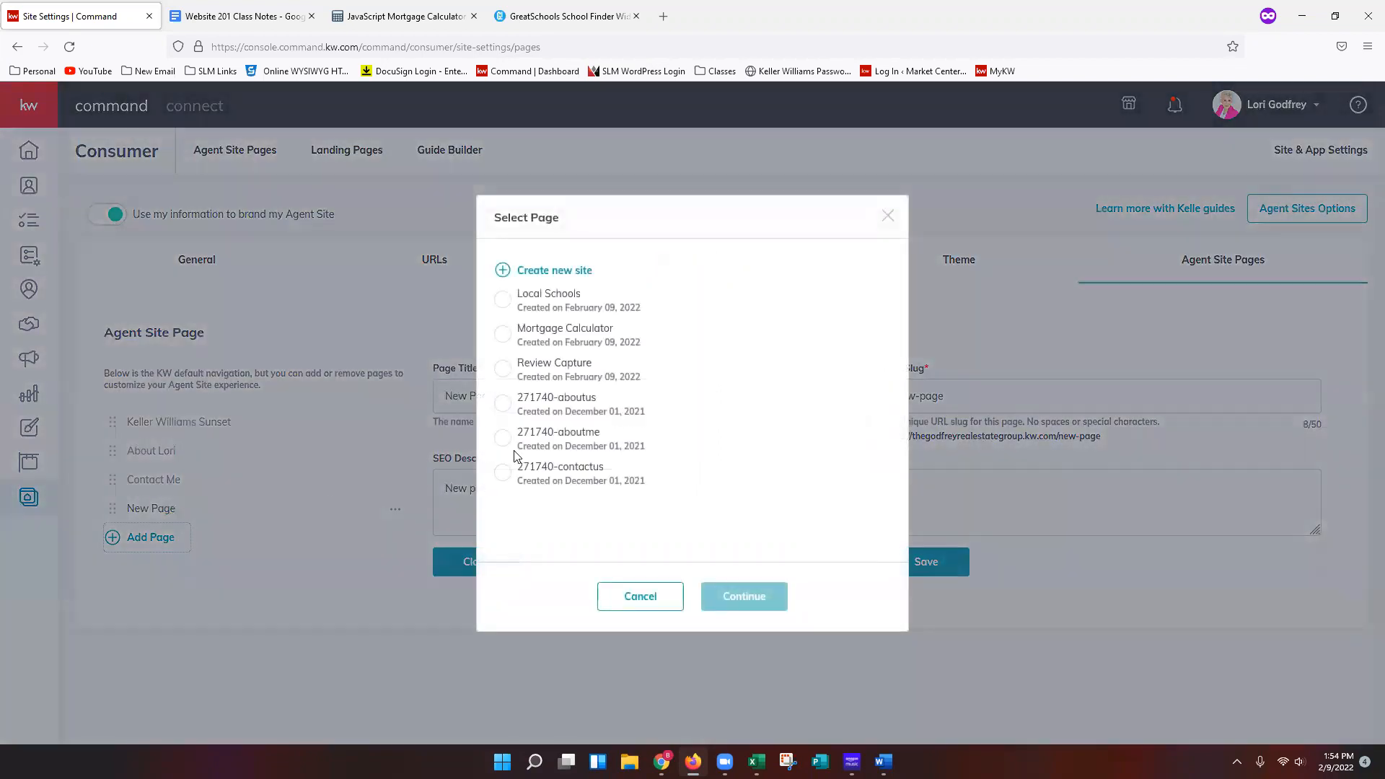
{"action": "left_click", "coordinate": [558, 380]}
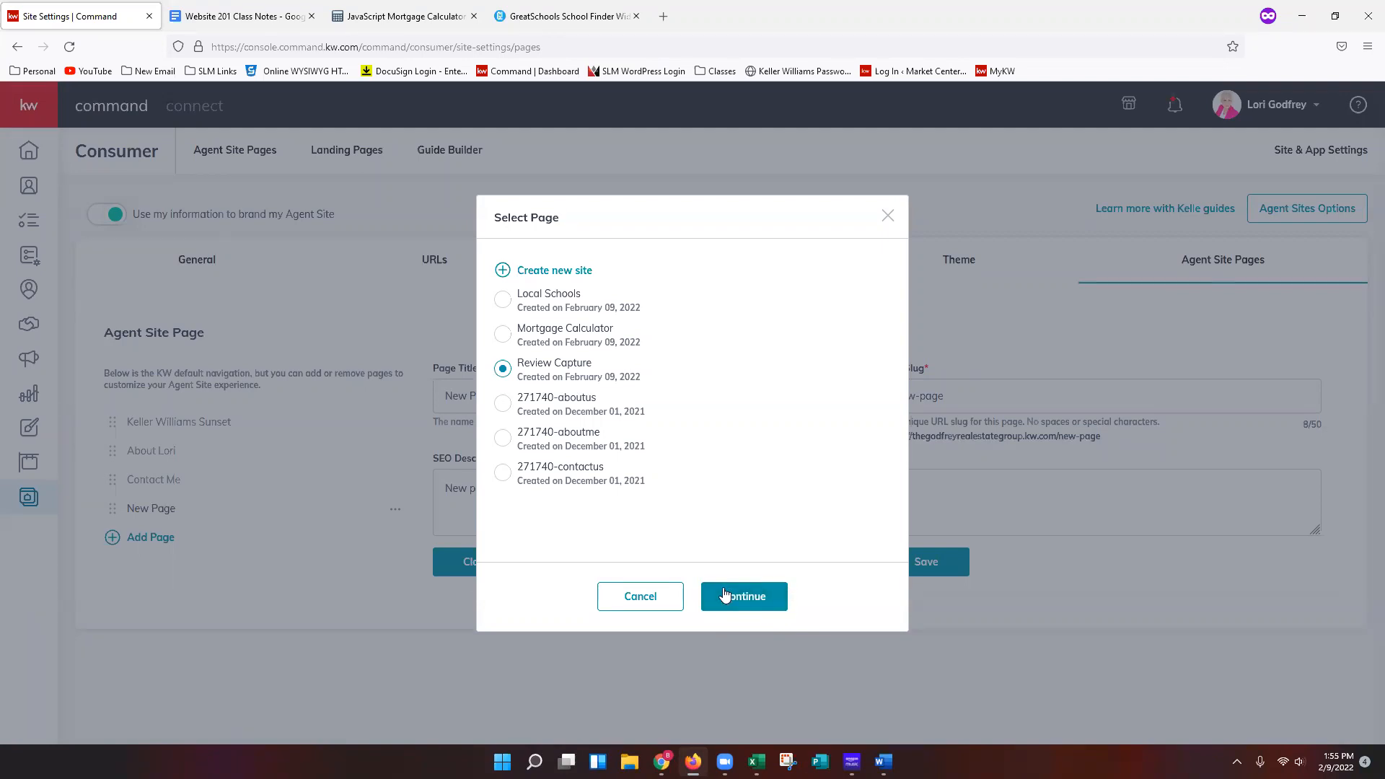
{"action": "left_click", "coordinate": [711, 609]}
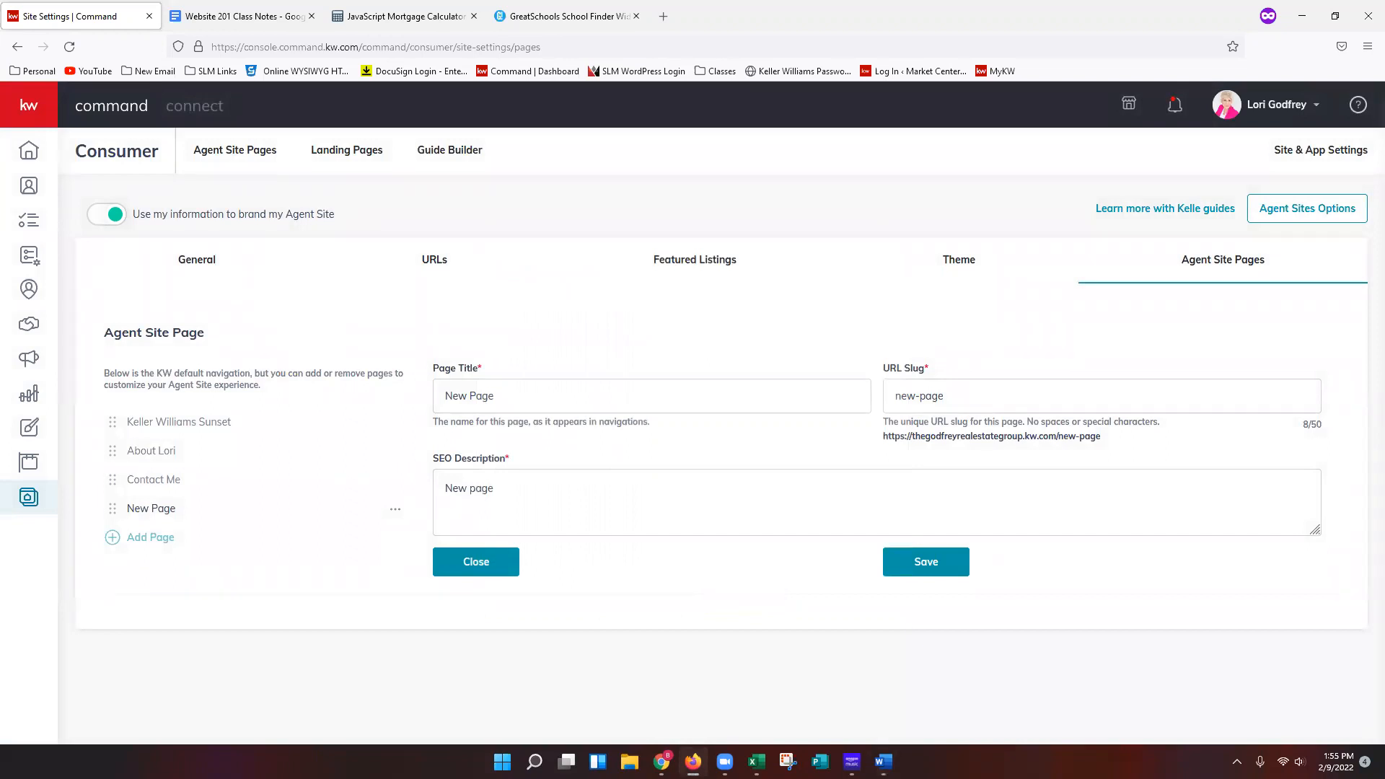
Check the Website 201 class notes document for the page settings.
{"action": "left_click", "coordinate": [229, 19]}
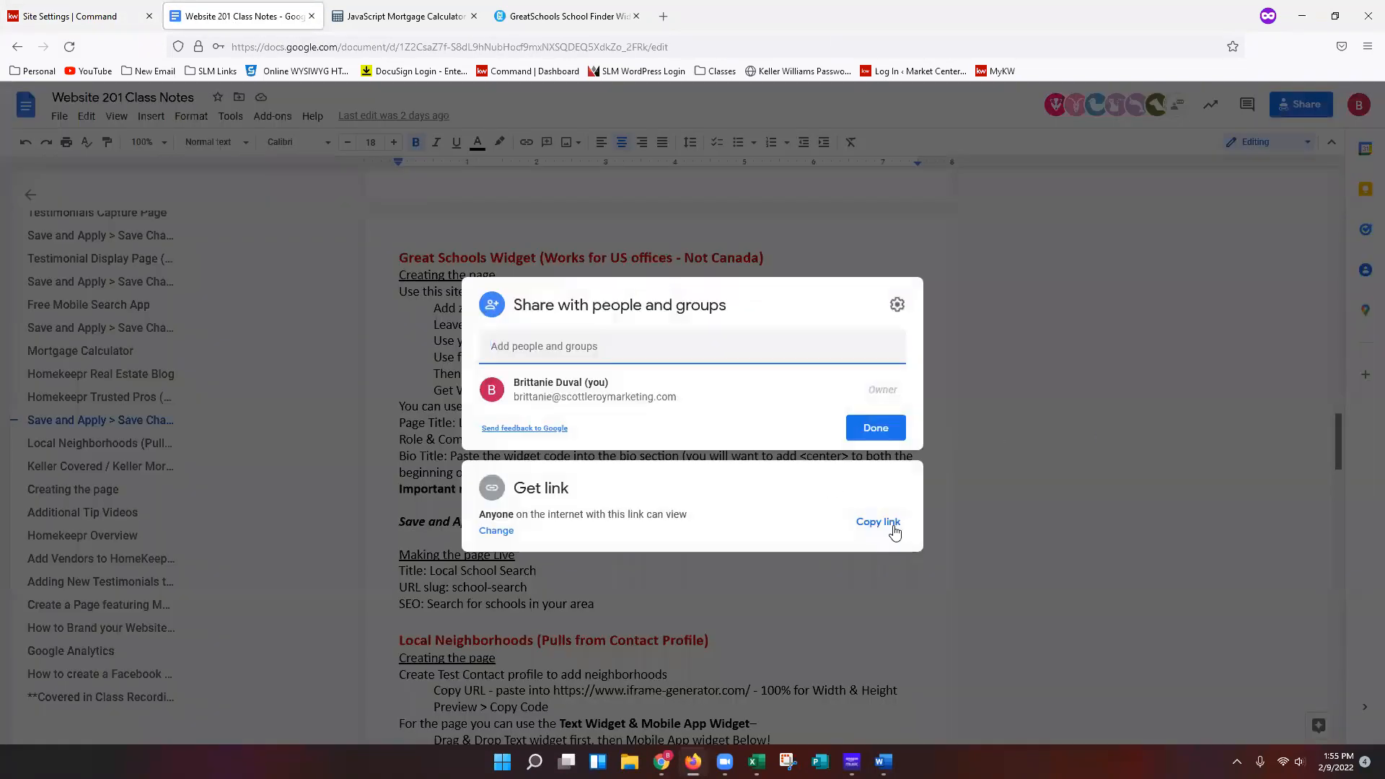
{"action": "left_click", "coordinate": [878, 521]}
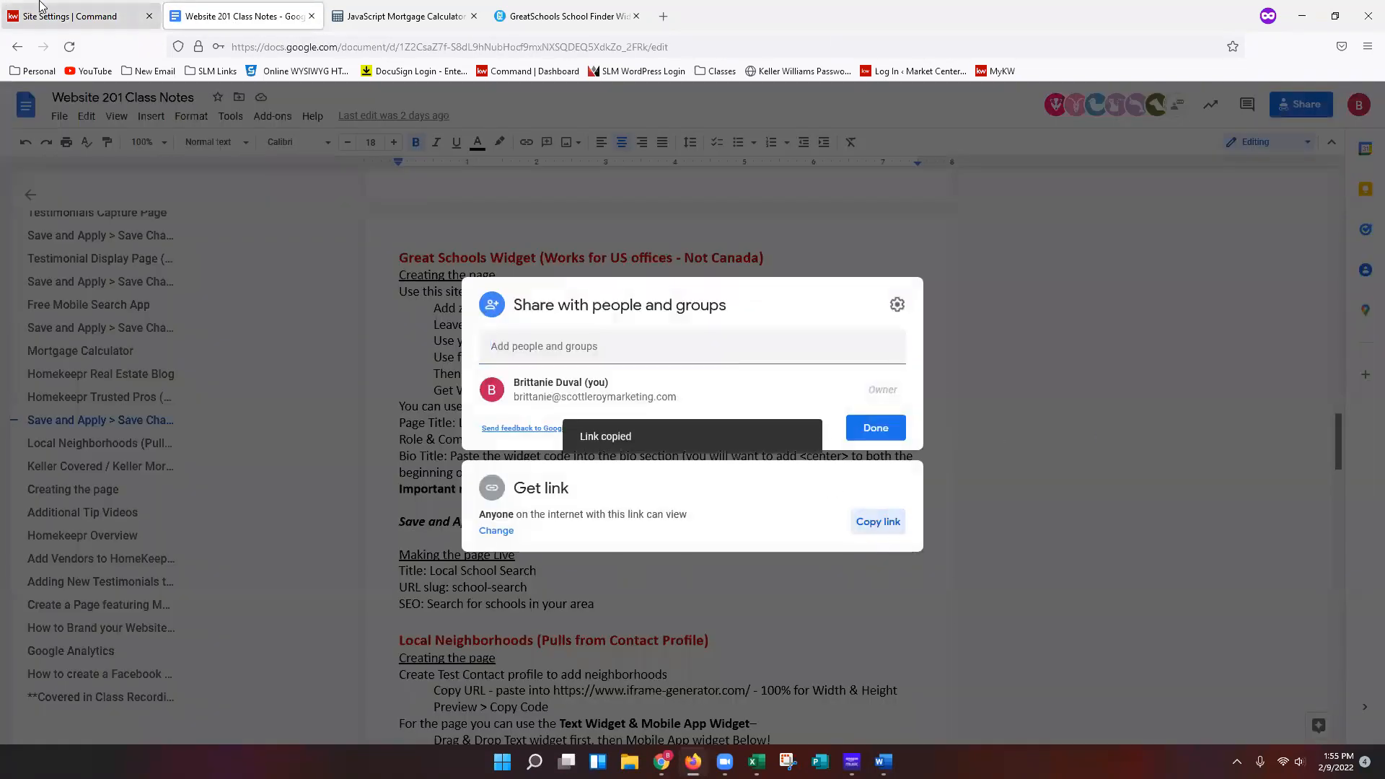
{"action": "left_click", "coordinate": [85, 19]}
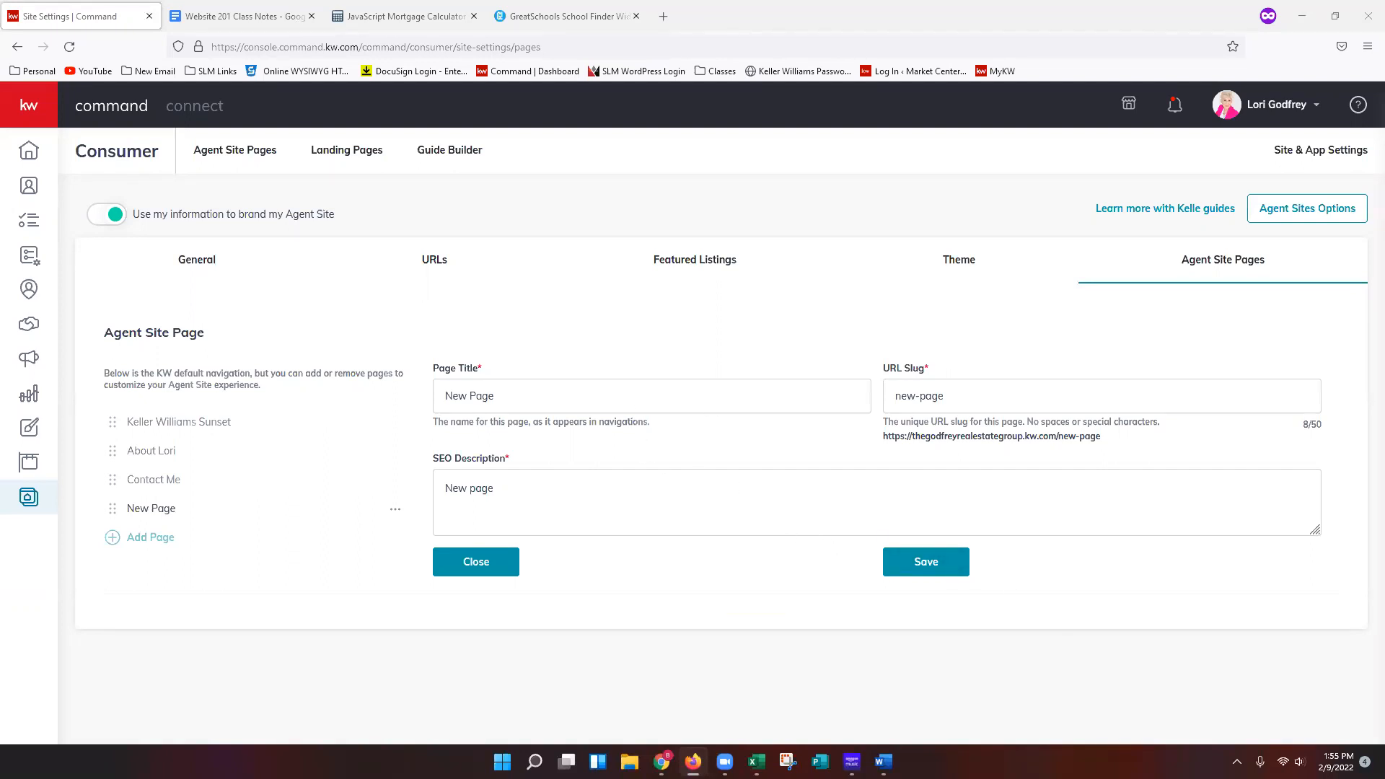
Set the new page's title to Leave a Review and its URL slug to leave-a-review.
{"action": "triple_click", "coordinate": [549, 390]}
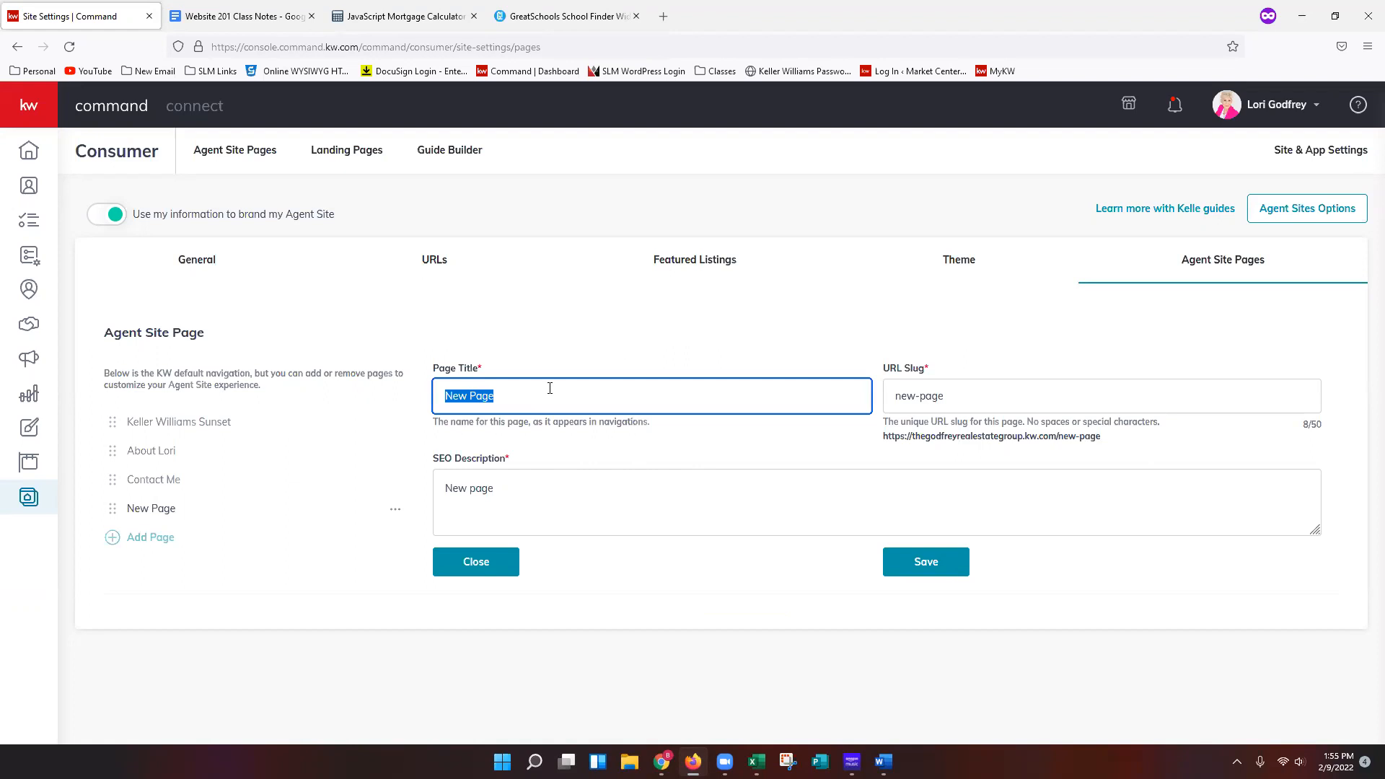
{"action": "type", "text": "Leave a Review"}
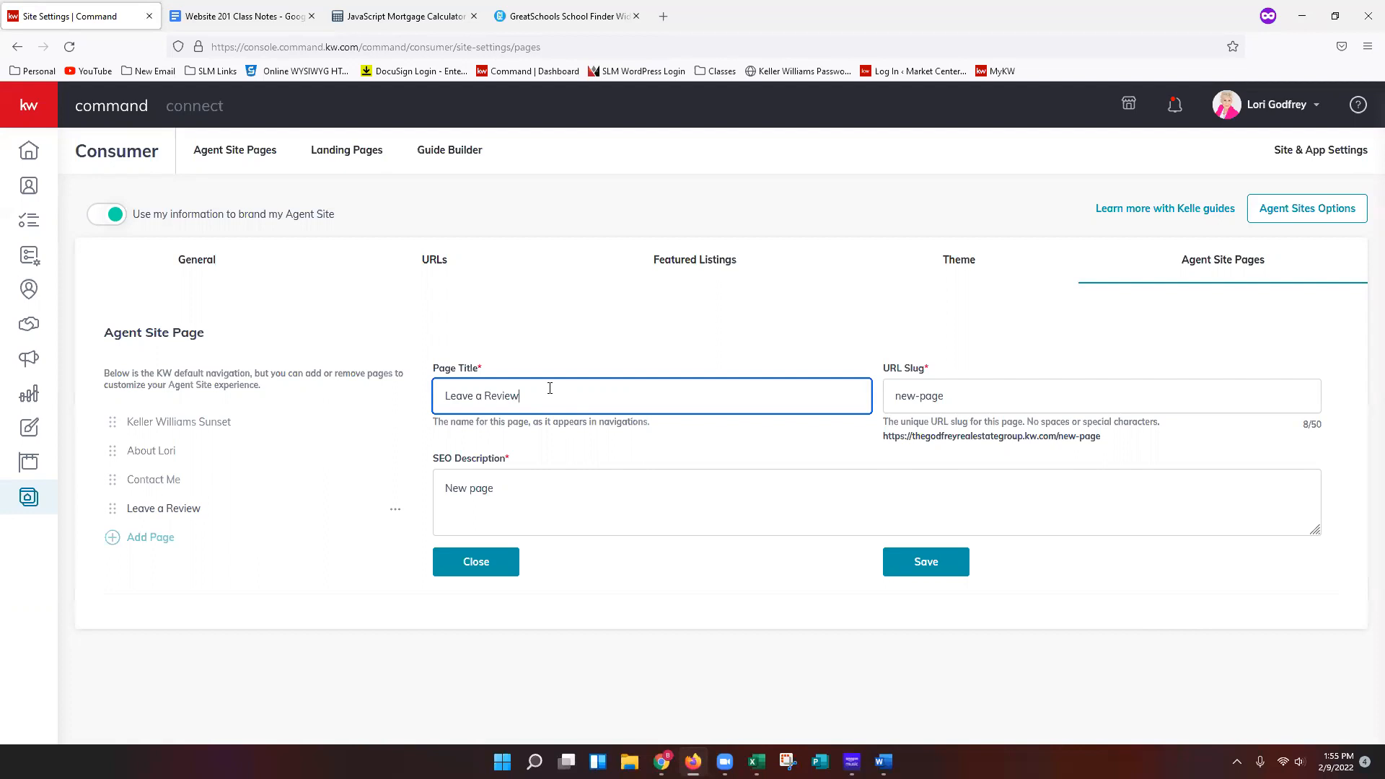
{"action": "triple_click", "coordinate": [1039, 396]}
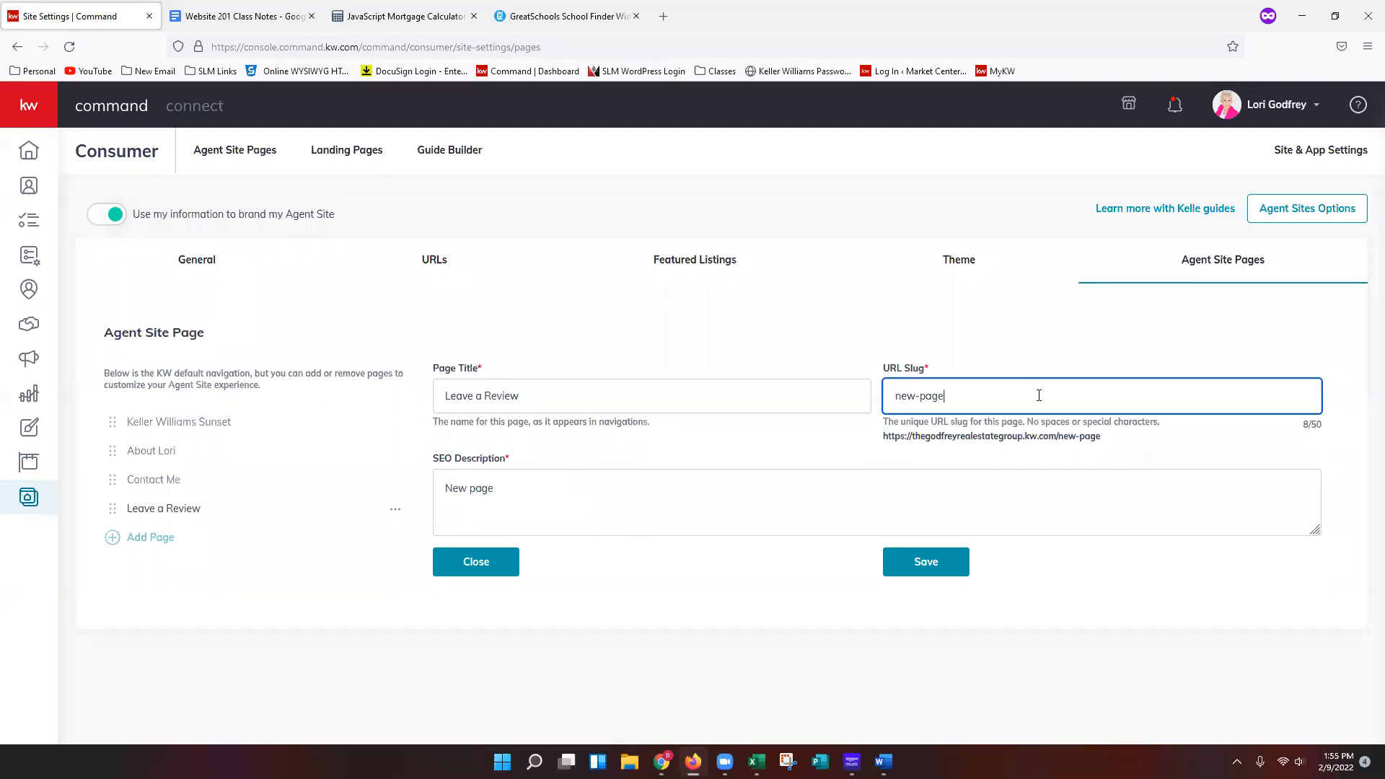
{"action": "key", "text": "BackSpace"}
{"action": "type", "text": "leave0-a-review"}
Paste the SEO description text, replace its bracketed agent-name placeholder with the agent's name, and save the page.
{"action": "key", "text": "alt+Tab"}
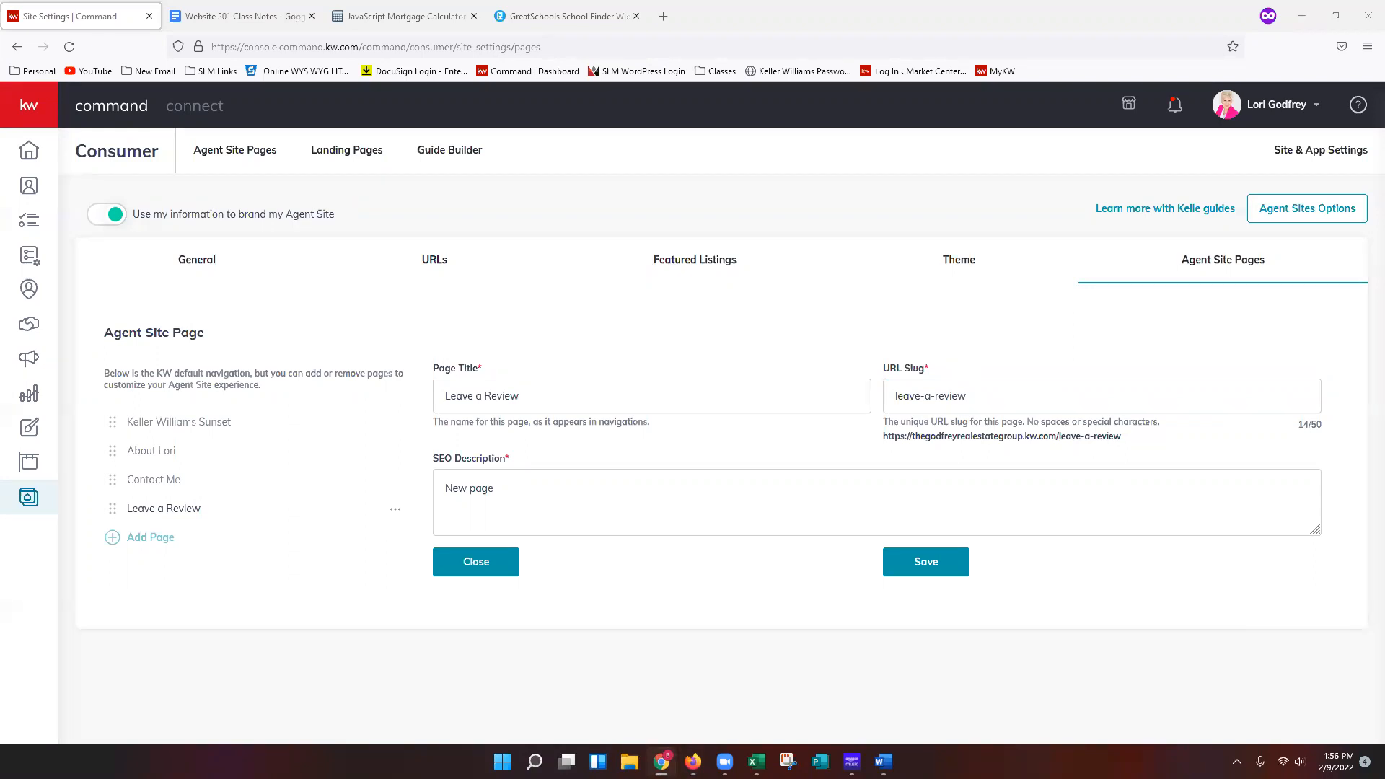
{"action": "left_click", "coordinate": [597, 498]}
{"action": "key", "text": "ctrl+a"}
{"action": "key", "text": "ctrl+v"}
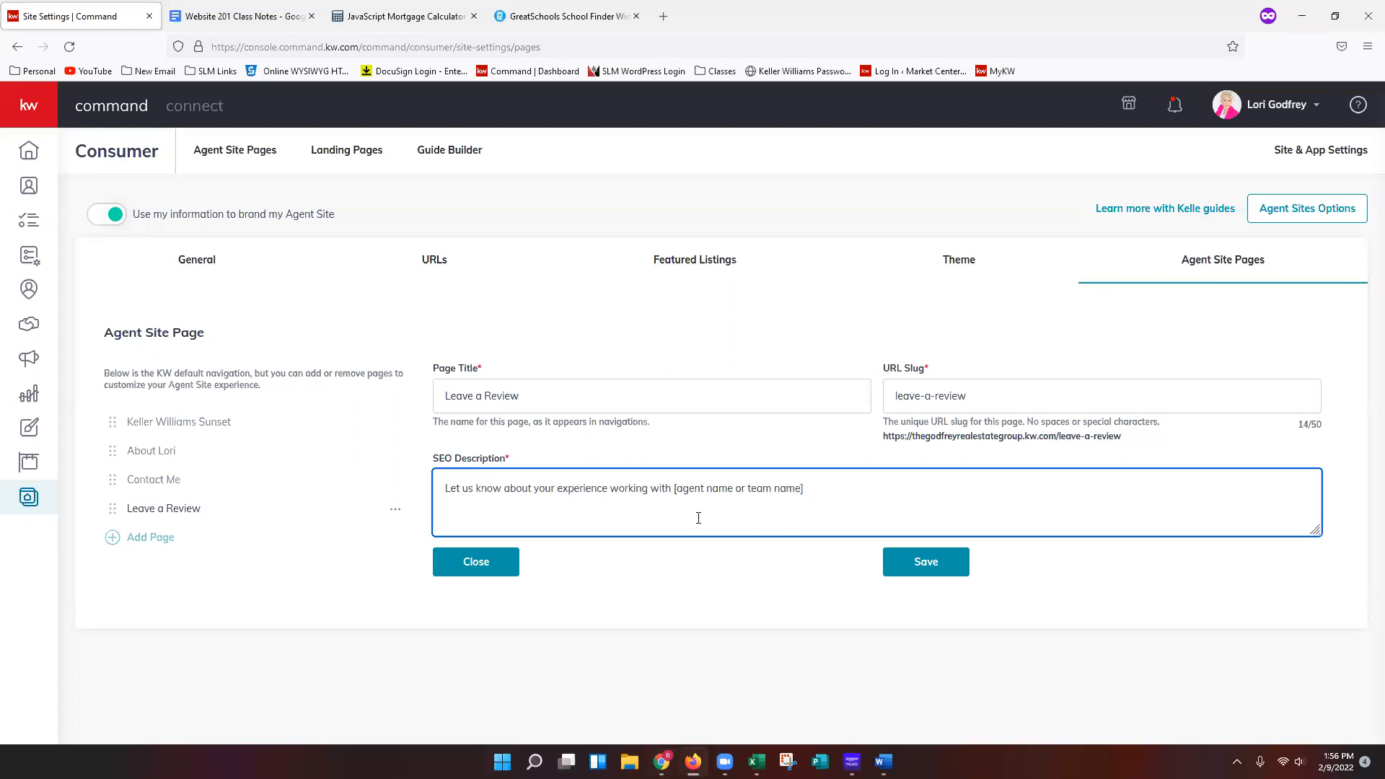
{"action": "left_click_drag", "start_coordinate": [675, 488], "coordinate": [1025, 489]}
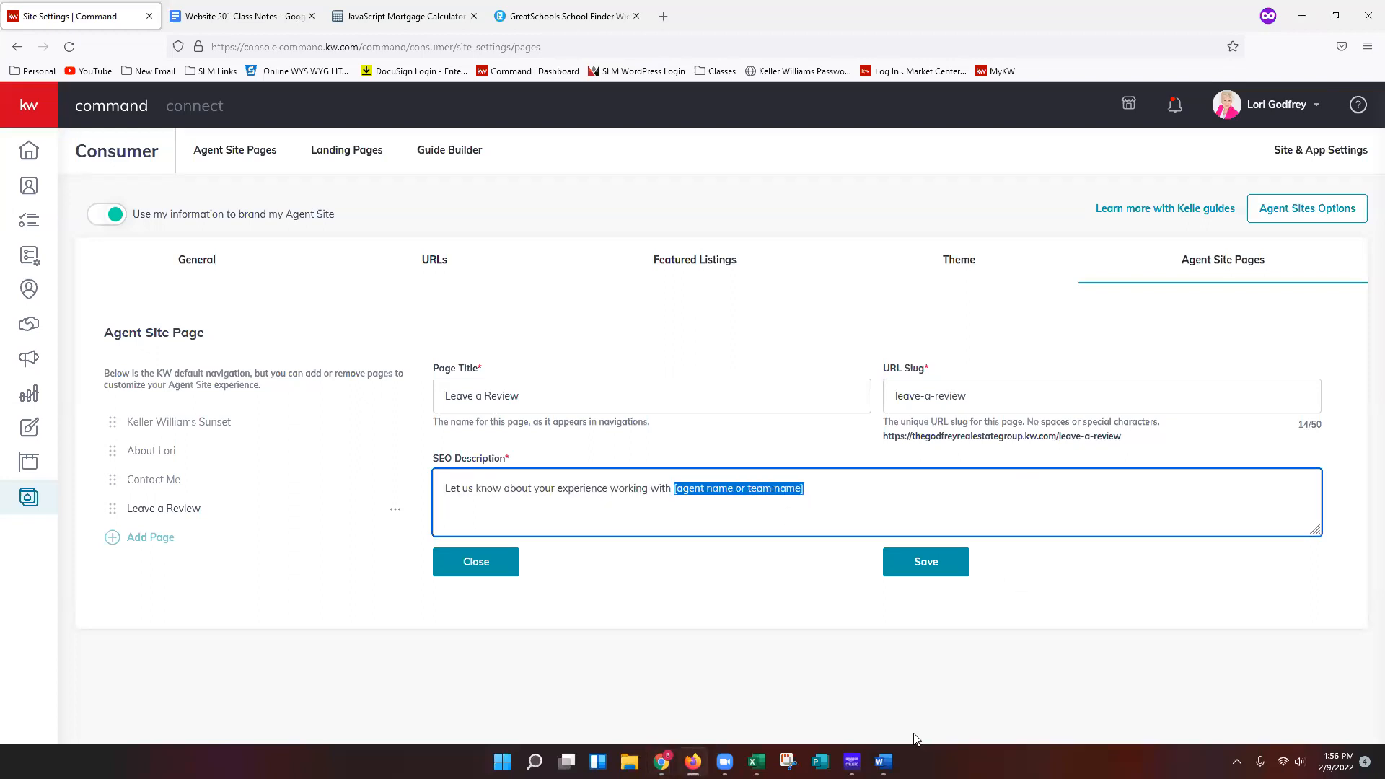
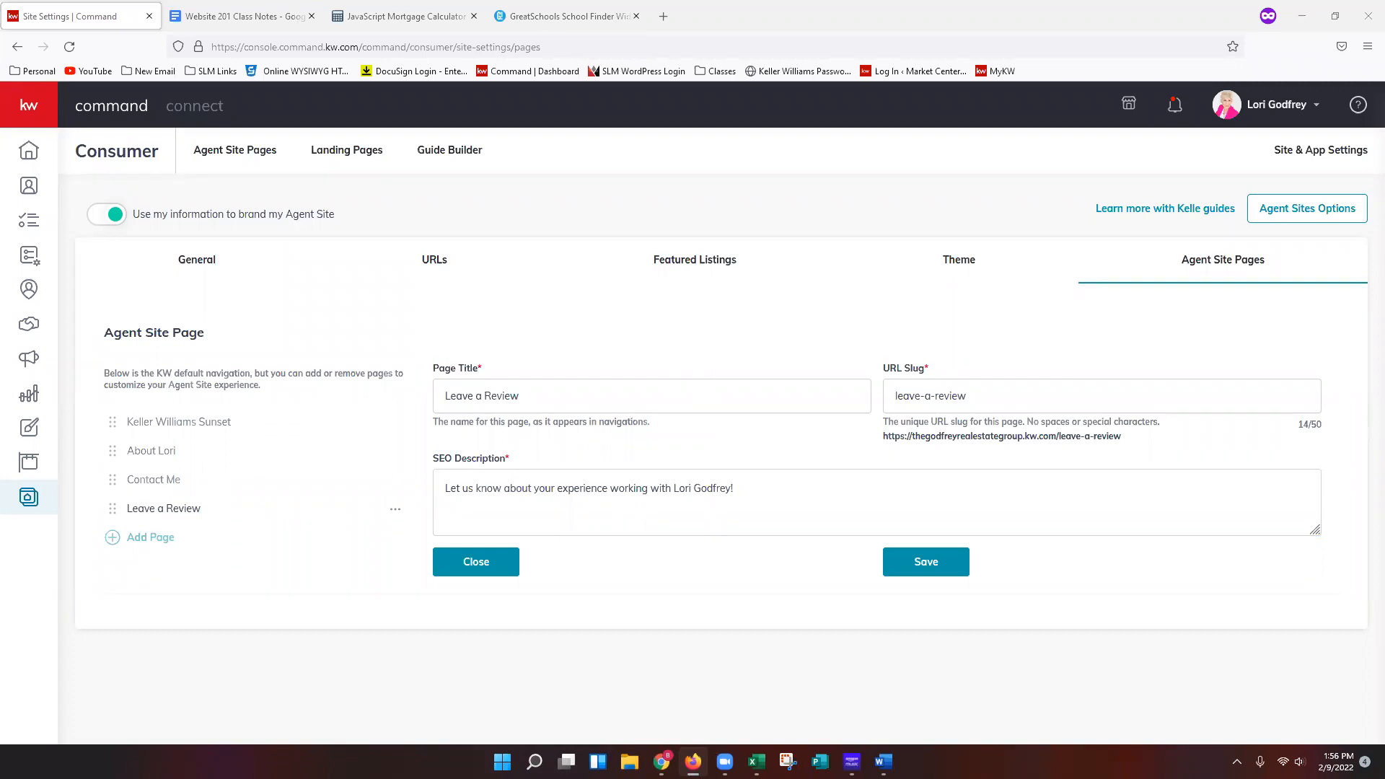
{"action": "left_click", "coordinate": [940, 567]}
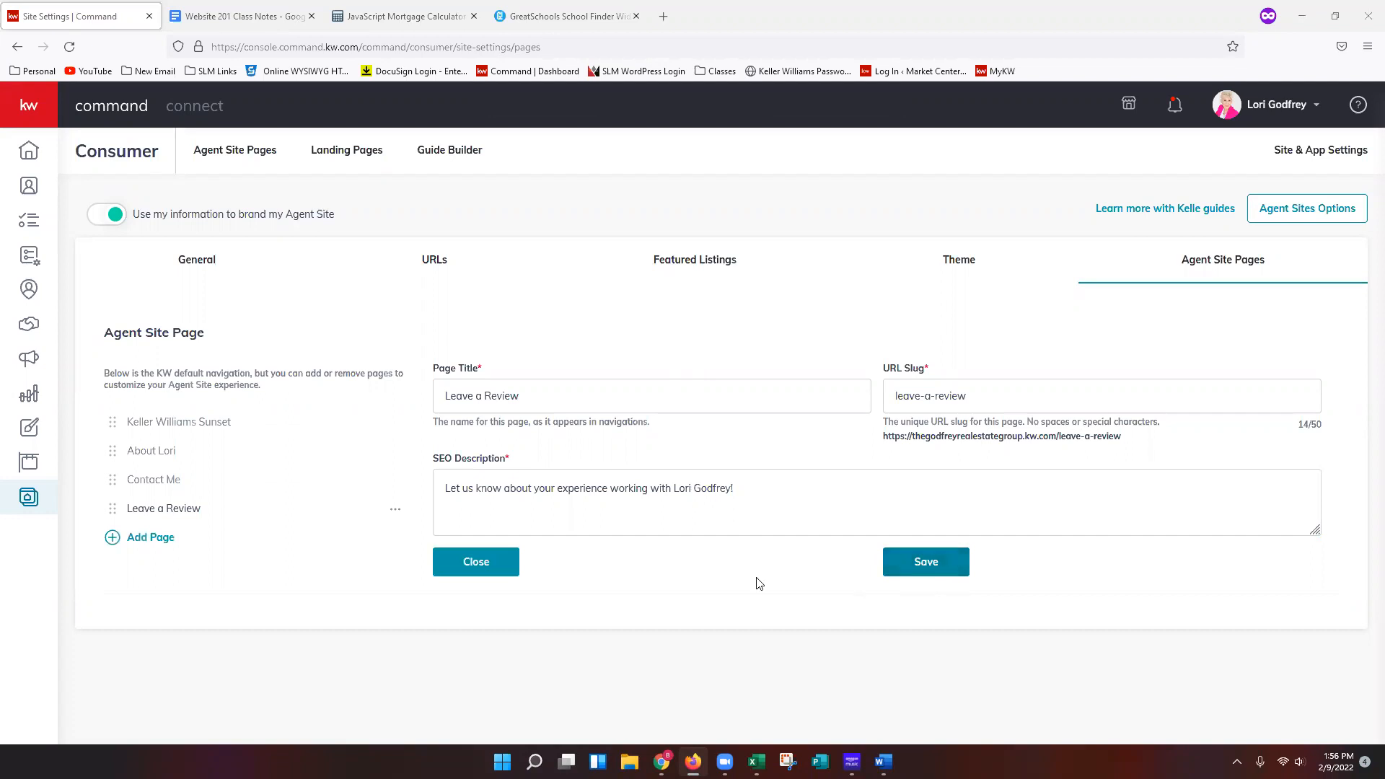
{"action": "left_click", "coordinate": [935, 567]}
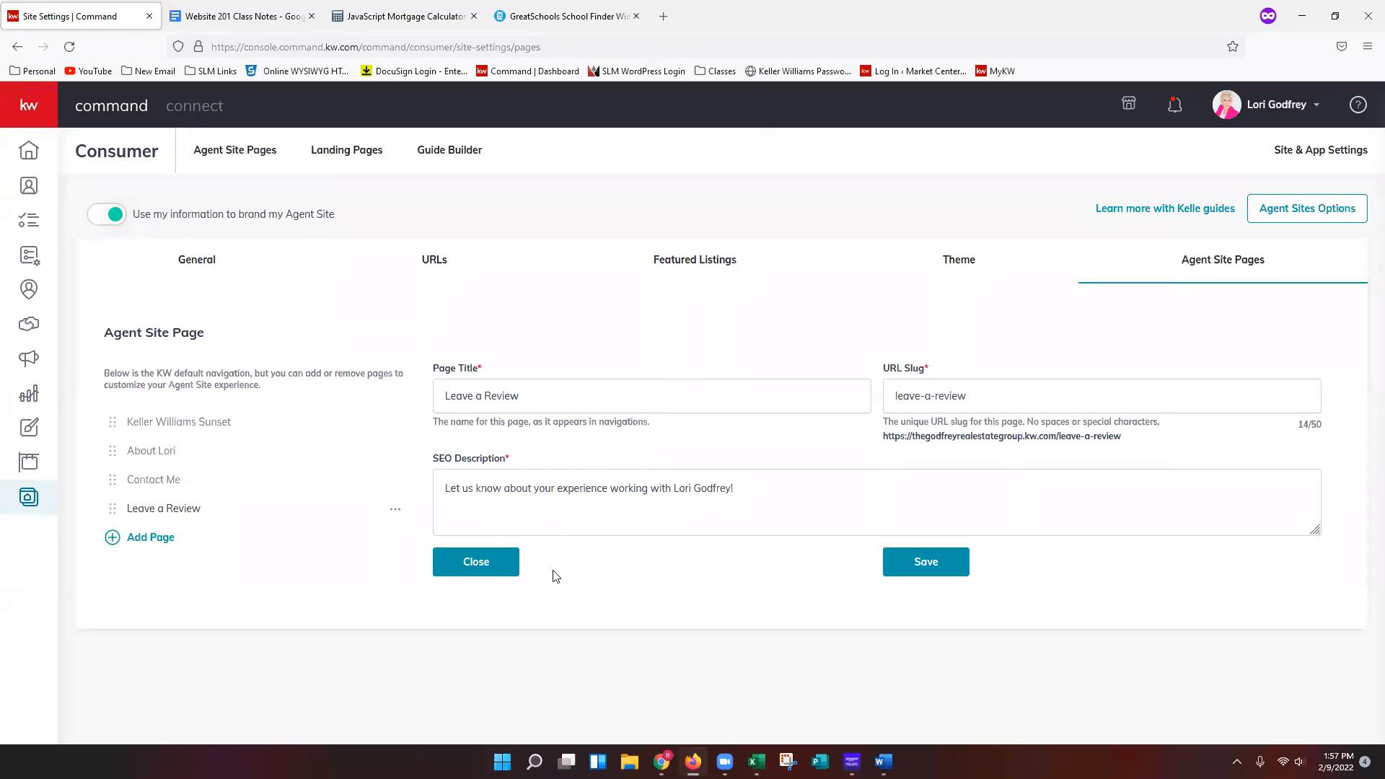
Add another agent site page based on the Mortgage Calculator page.
{"action": "left_click", "coordinate": [159, 551]}
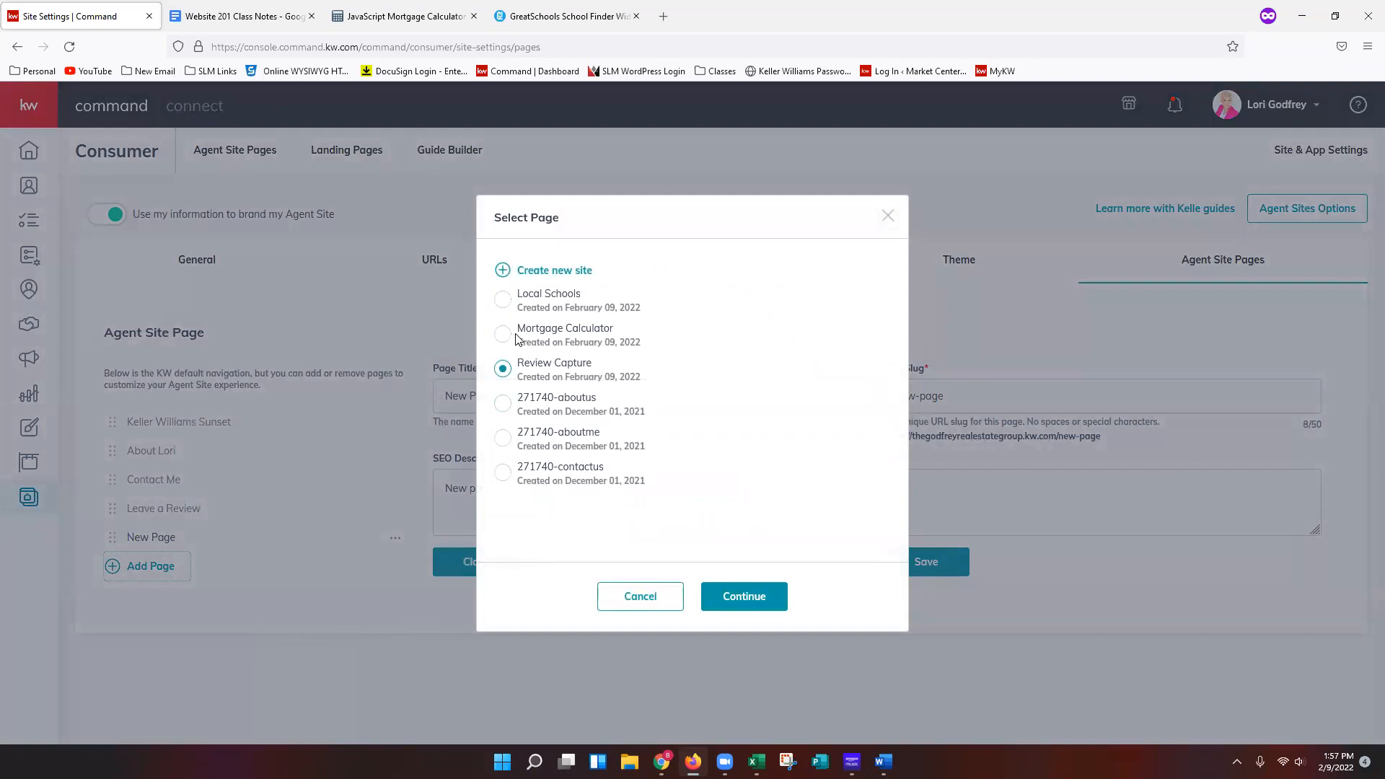
{"action": "left_click", "coordinate": [503, 334]}
{"action": "left_click", "coordinate": [746, 601]}
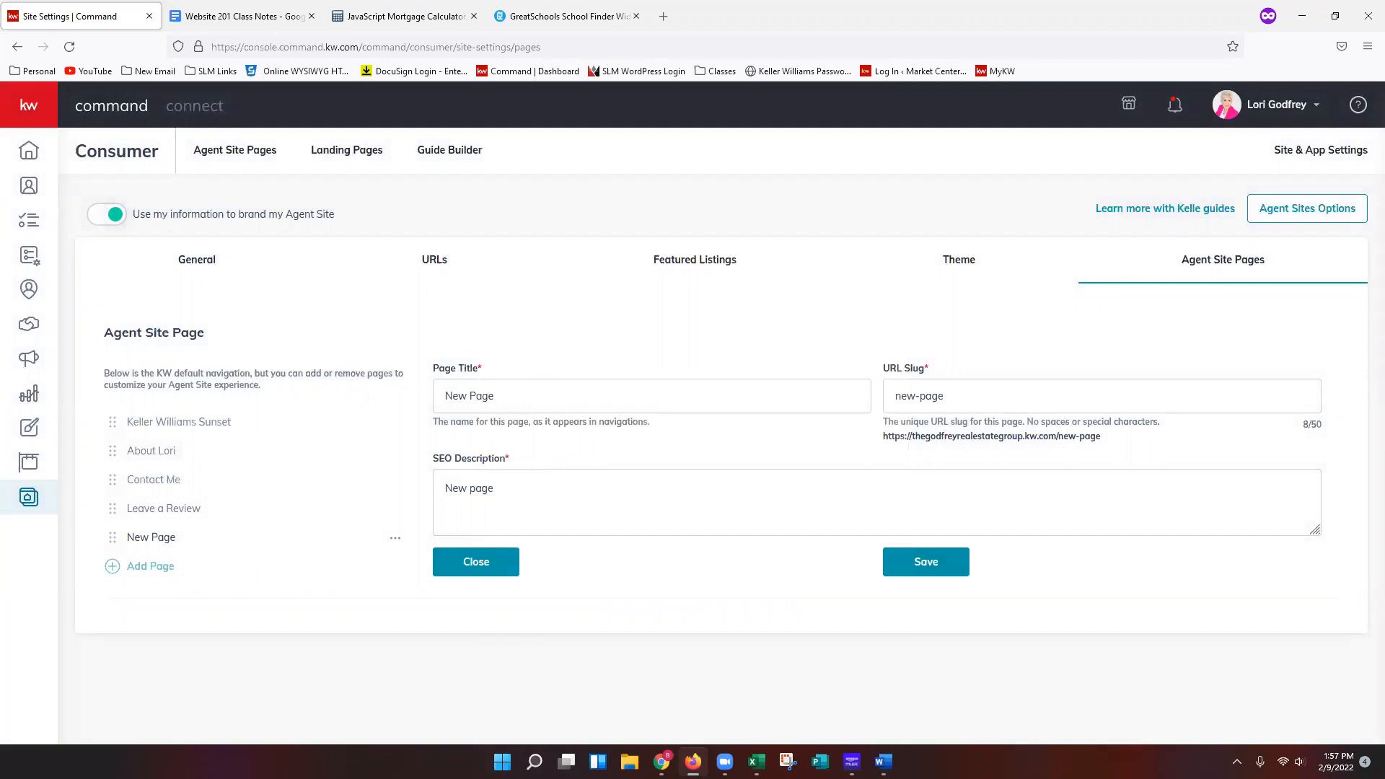
Set the new page's title to Mortgage Calculator and its URL slug to mortgage-calculator.
{"action": "left_click", "coordinate": [670, 403]}
{"action": "triple_click", "coordinate": [592, 399]}
{"action": "type", "text": "Mortgage Calculator"}
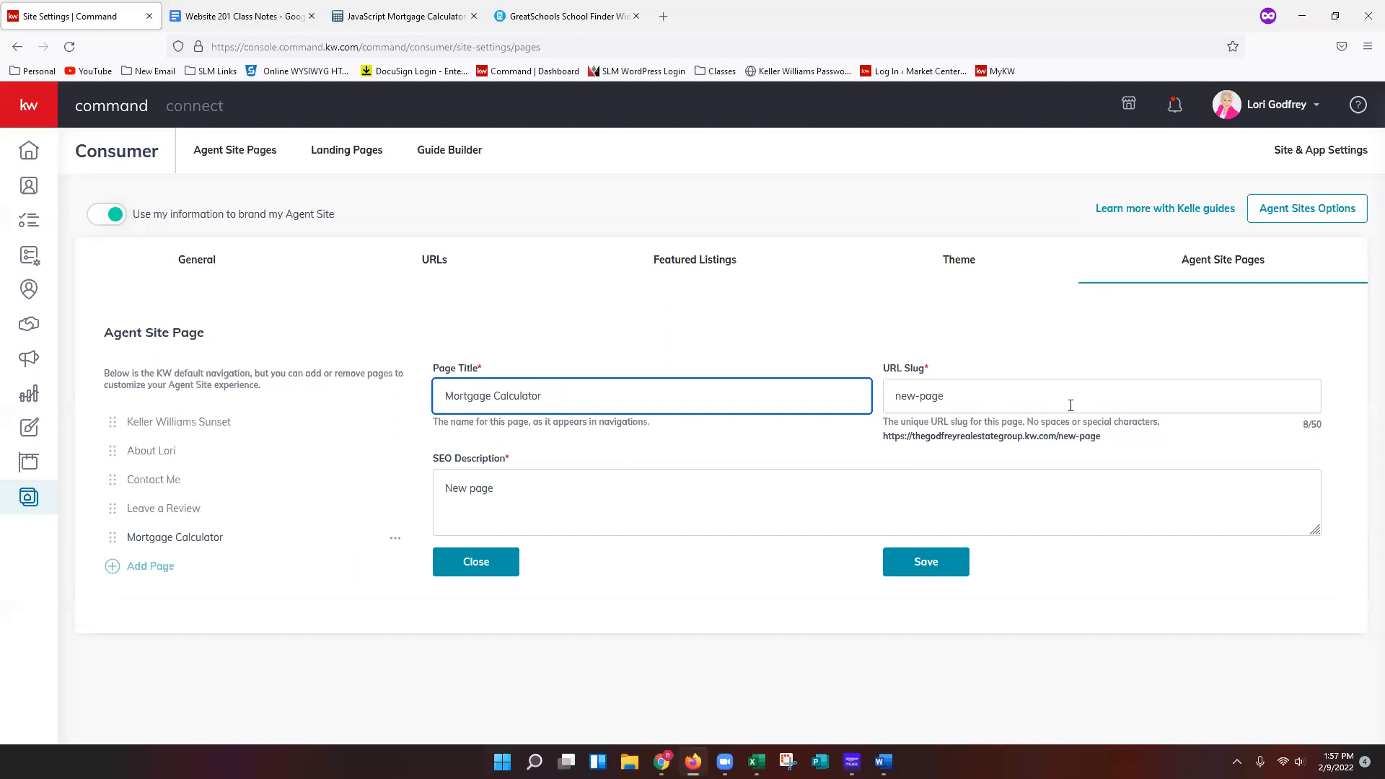
{"action": "left_click", "coordinate": [1135, 398]}
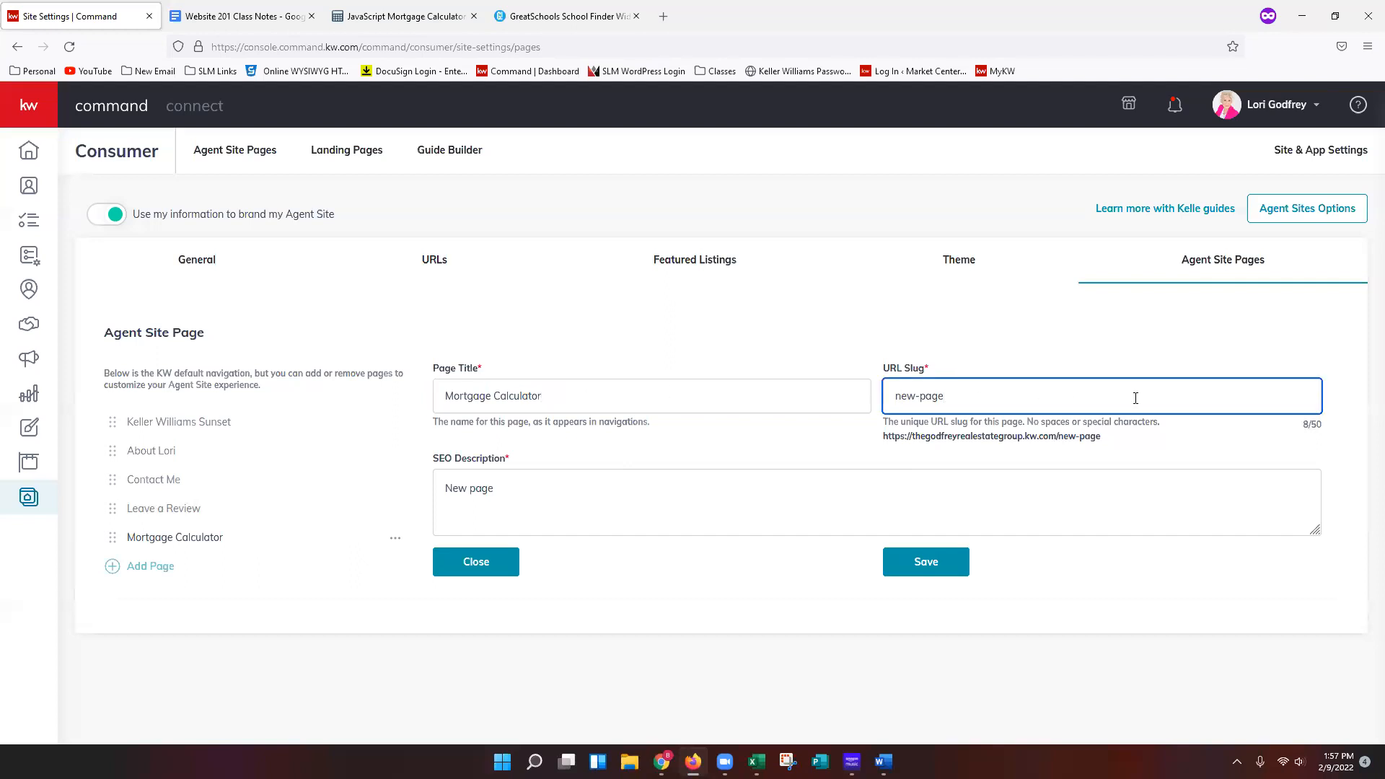
{"action": "key", "text": "ctrl+a"}
{"action": "type", "text": "mart"}
{"action": "type", "text": "rtgage-"}
{"action": "type", "text": "calculator"}
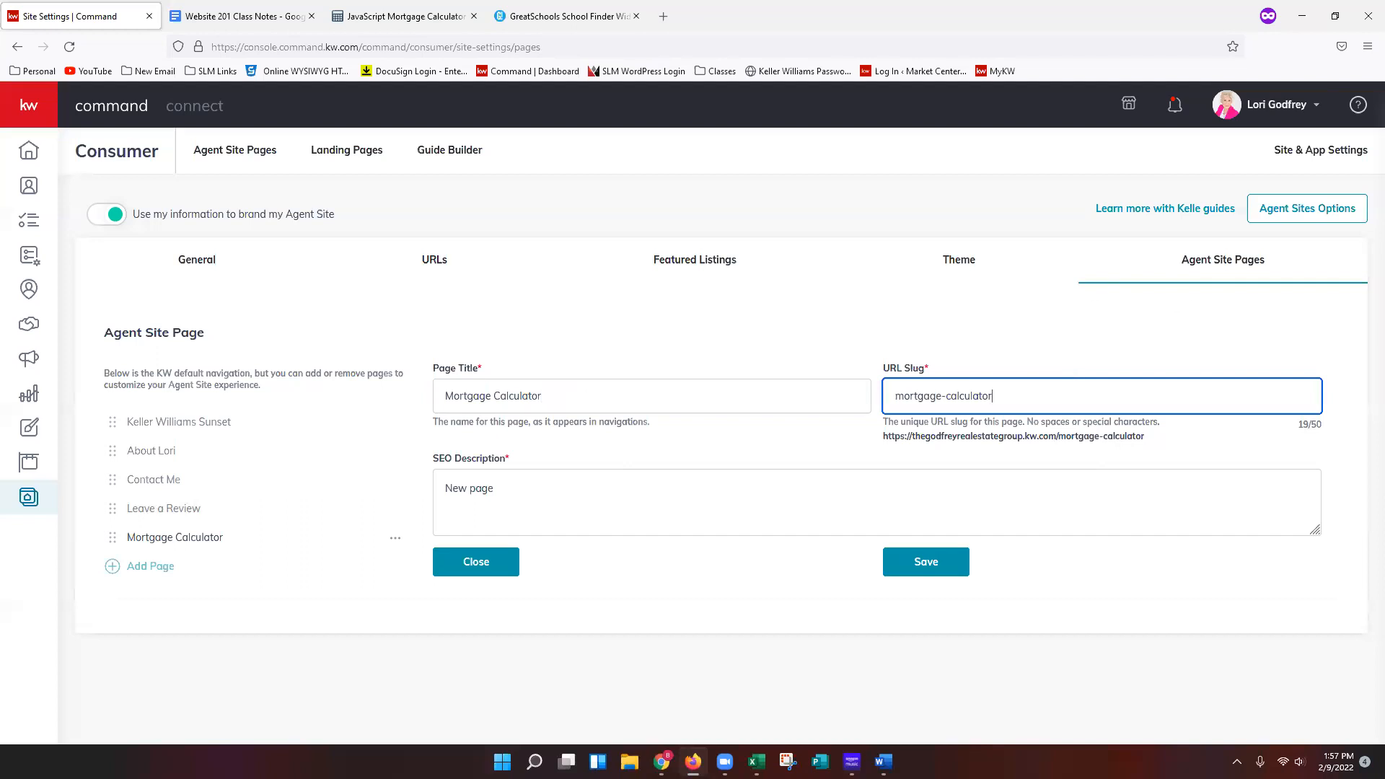
Paste the SEO description Mortgage Calculator to Assist with the Home Buying Process! and save the page.
{"action": "key", "text": "alt+Tab"}
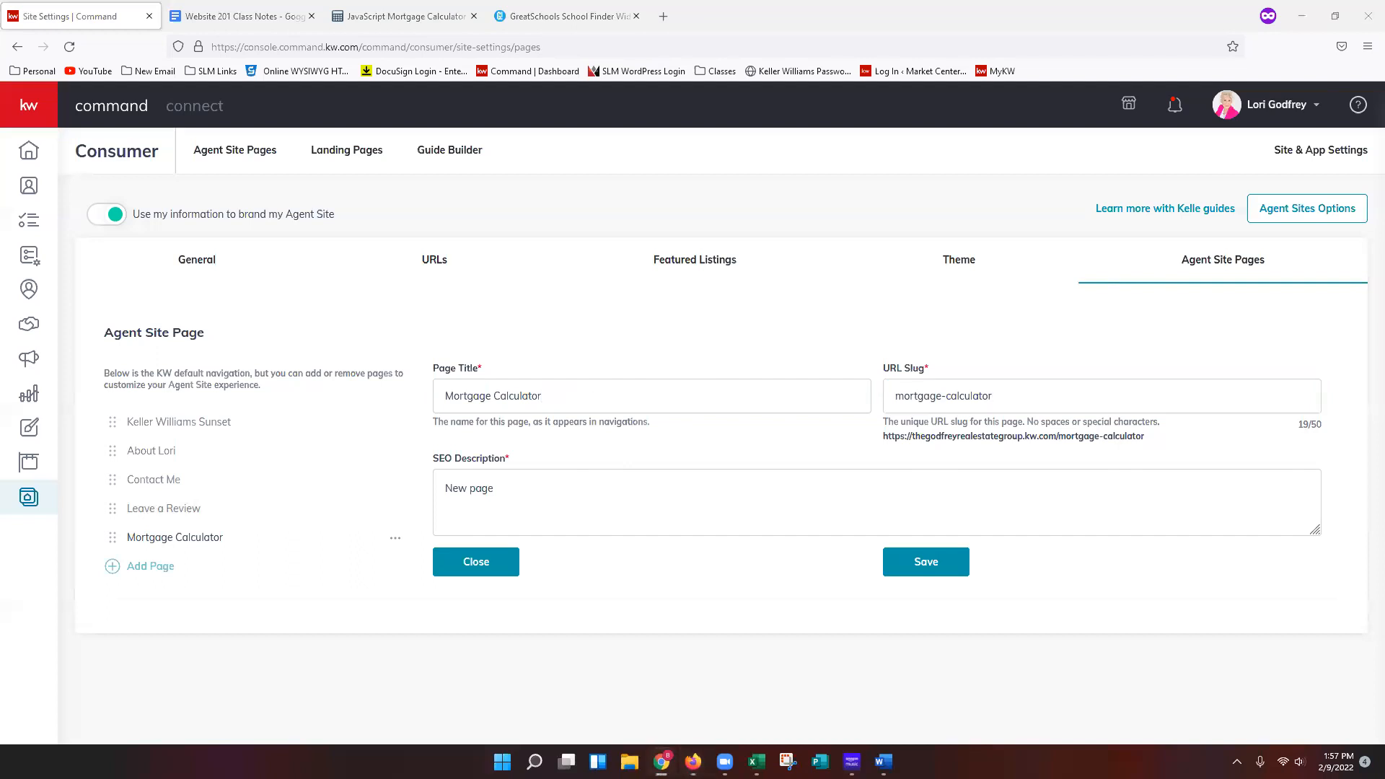
{"action": "left_click", "coordinate": [743, 486]}
{"action": "key", "text": "ctrl+a"}
{"action": "key", "text": "ctrl+v"}
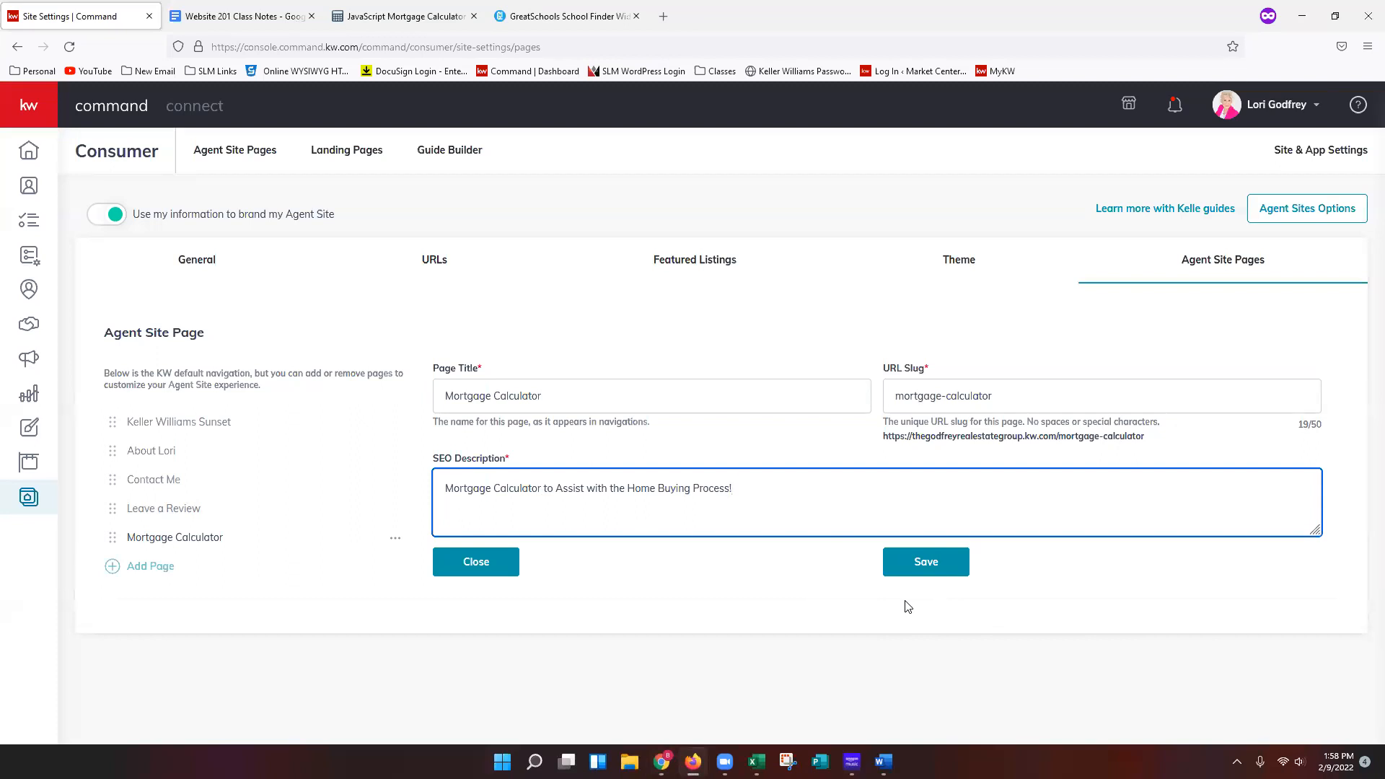
{"action": "left_click", "coordinate": [795, 582]}
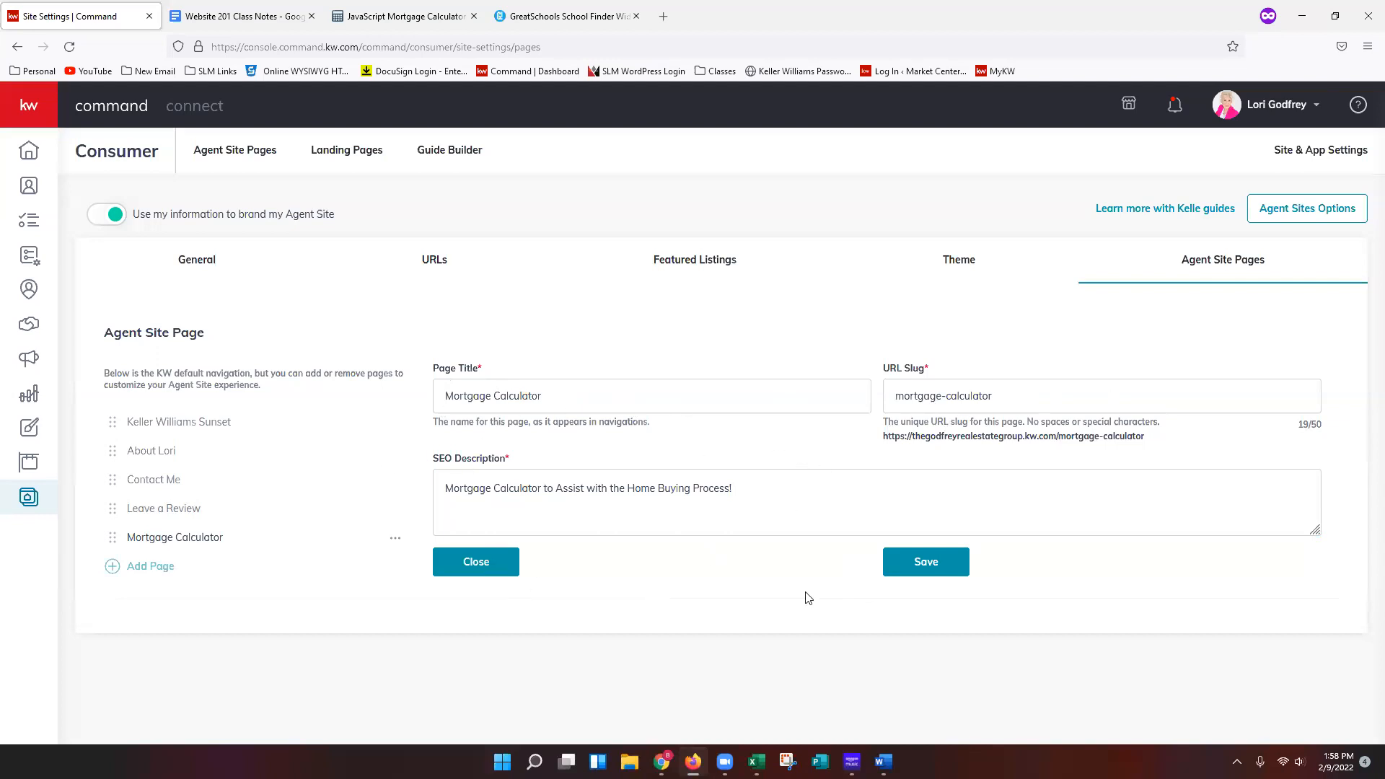
{"action": "left_click", "coordinate": [939, 575]}
Add another agent site page based on the Local Schools page.
{"action": "left_click", "coordinate": [162, 581]}
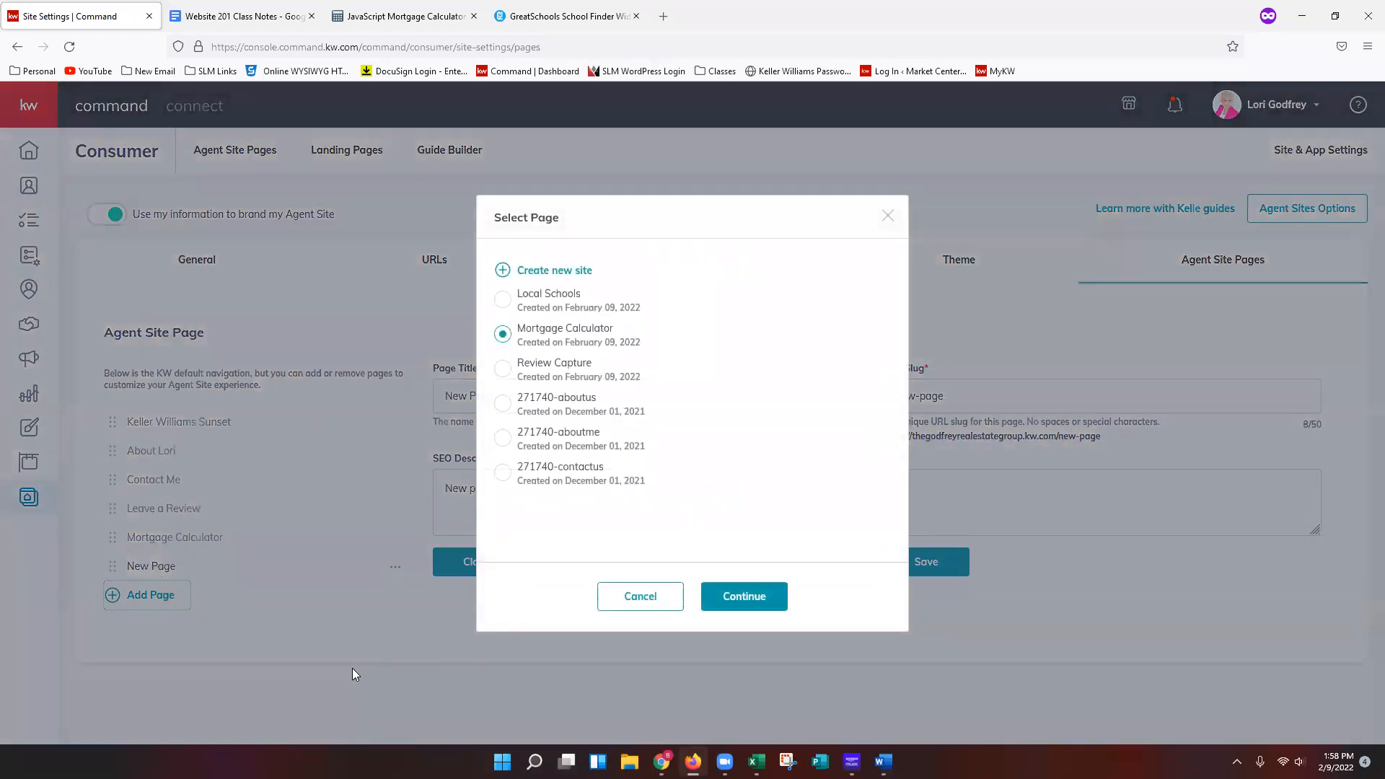
{"action": "left_click", "coordinate": [504, 309]}
{"action": "left_click", "coordinate": [751, 610]}
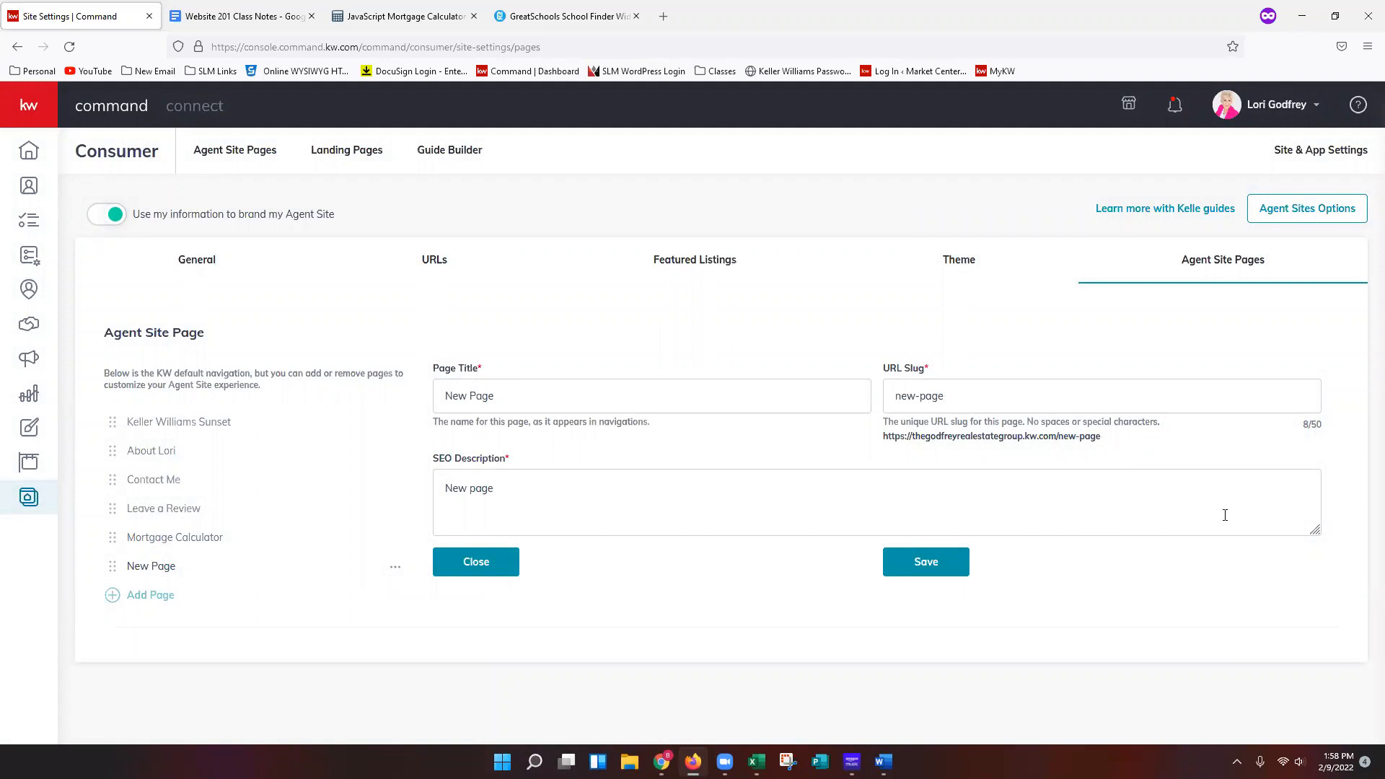
Set the new page's title to Local School Search and its URL slug to school-search.
{"action": "triple_click", "coordinate": [638, 400]}
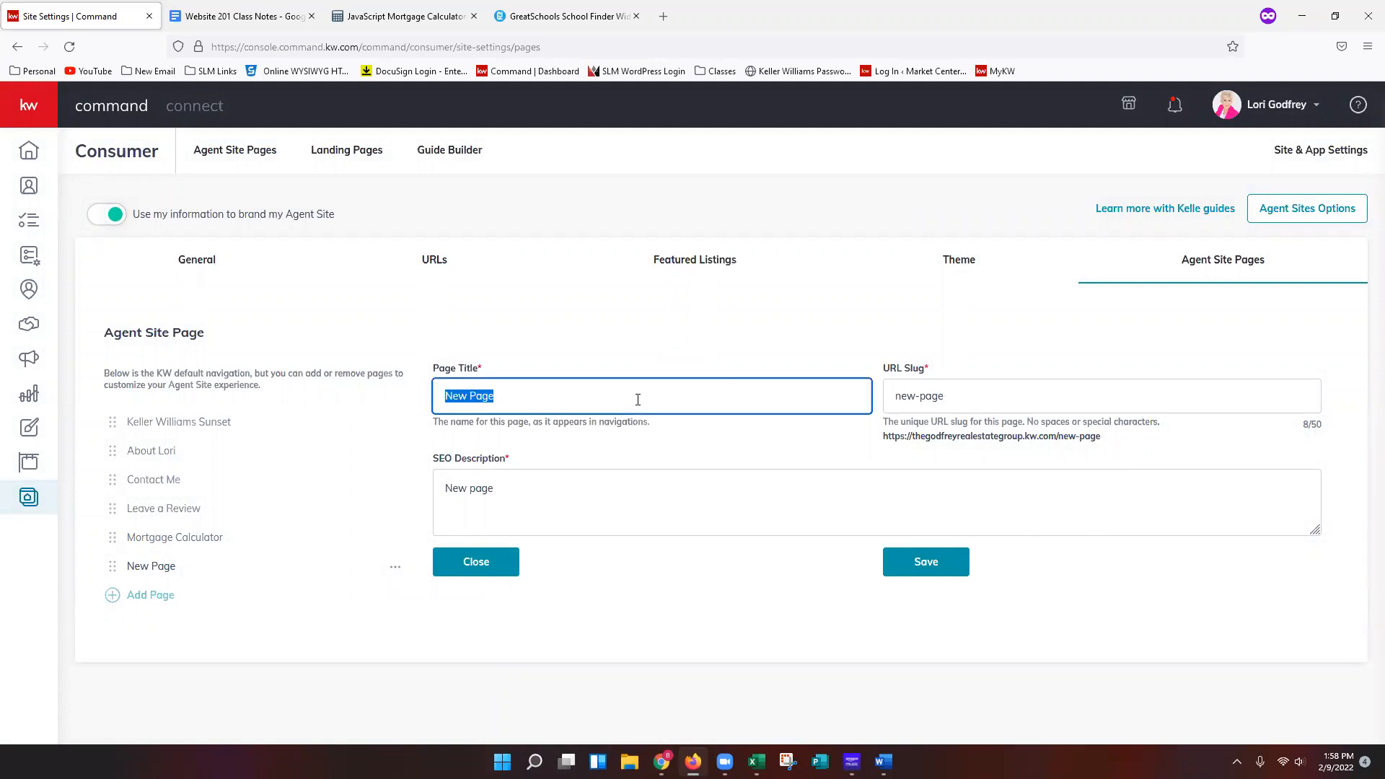
{"action": "type", "text": "Local School Search"}
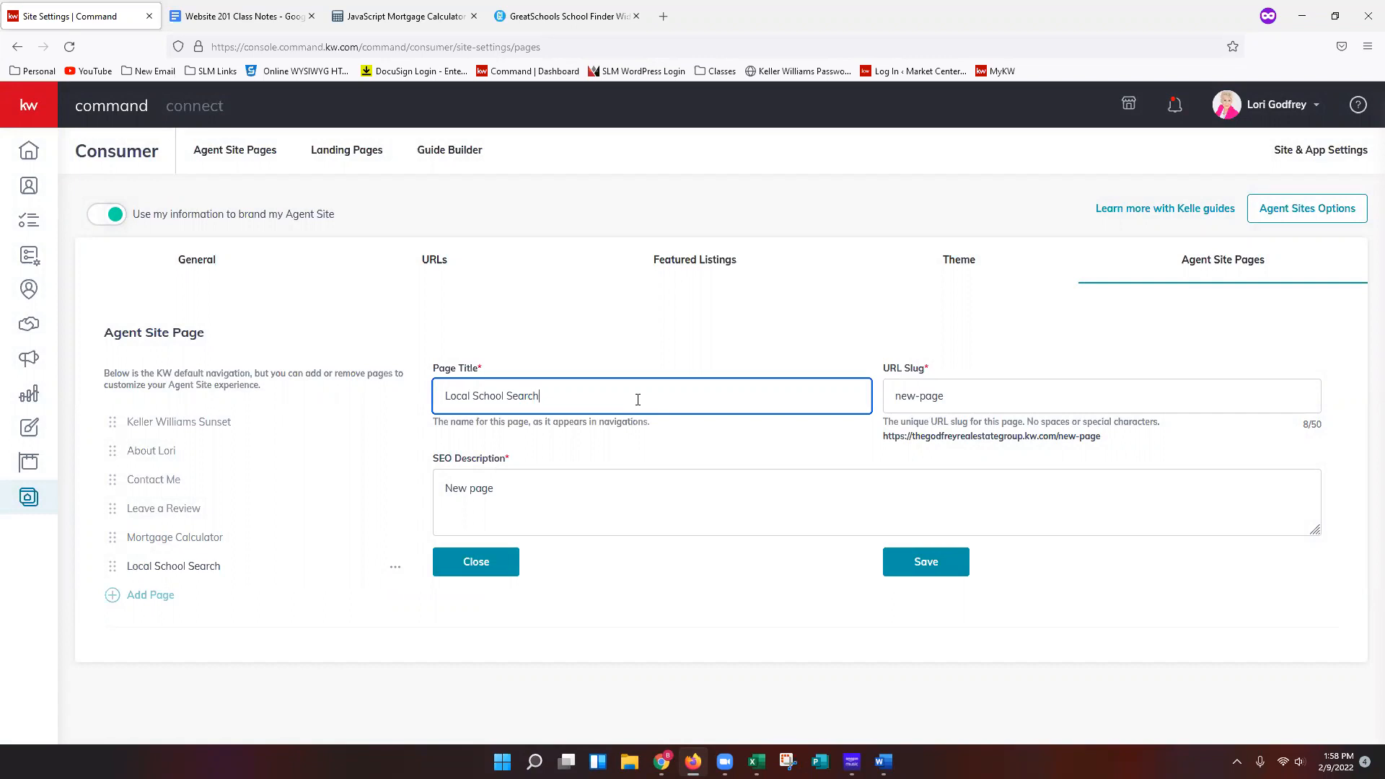
{"action": "key", "text": "Tab"}
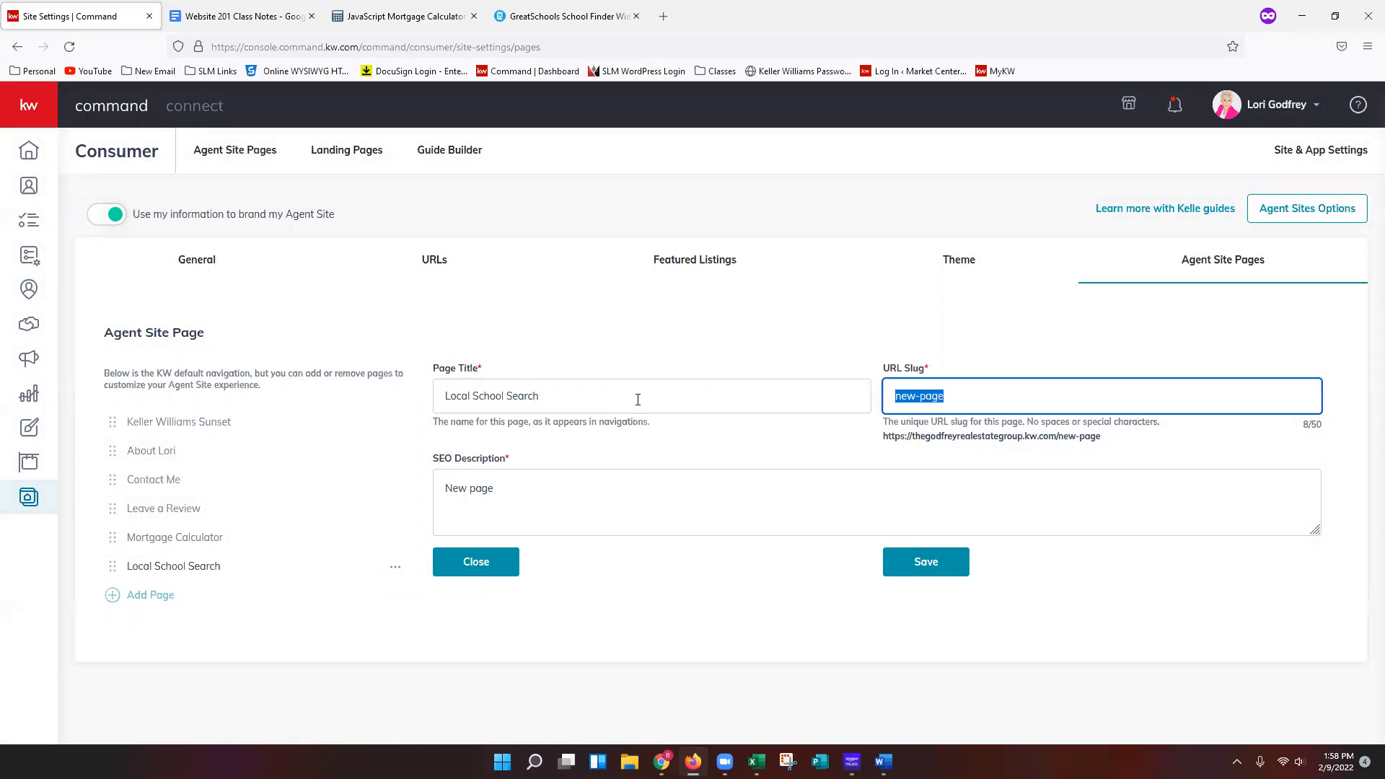
{"action": "type", "text": "school"}
{"action": "type", "text": "-se"}
{"action": "key", "text": "BackSpace"}
{"action": "type", "text": "earch"}
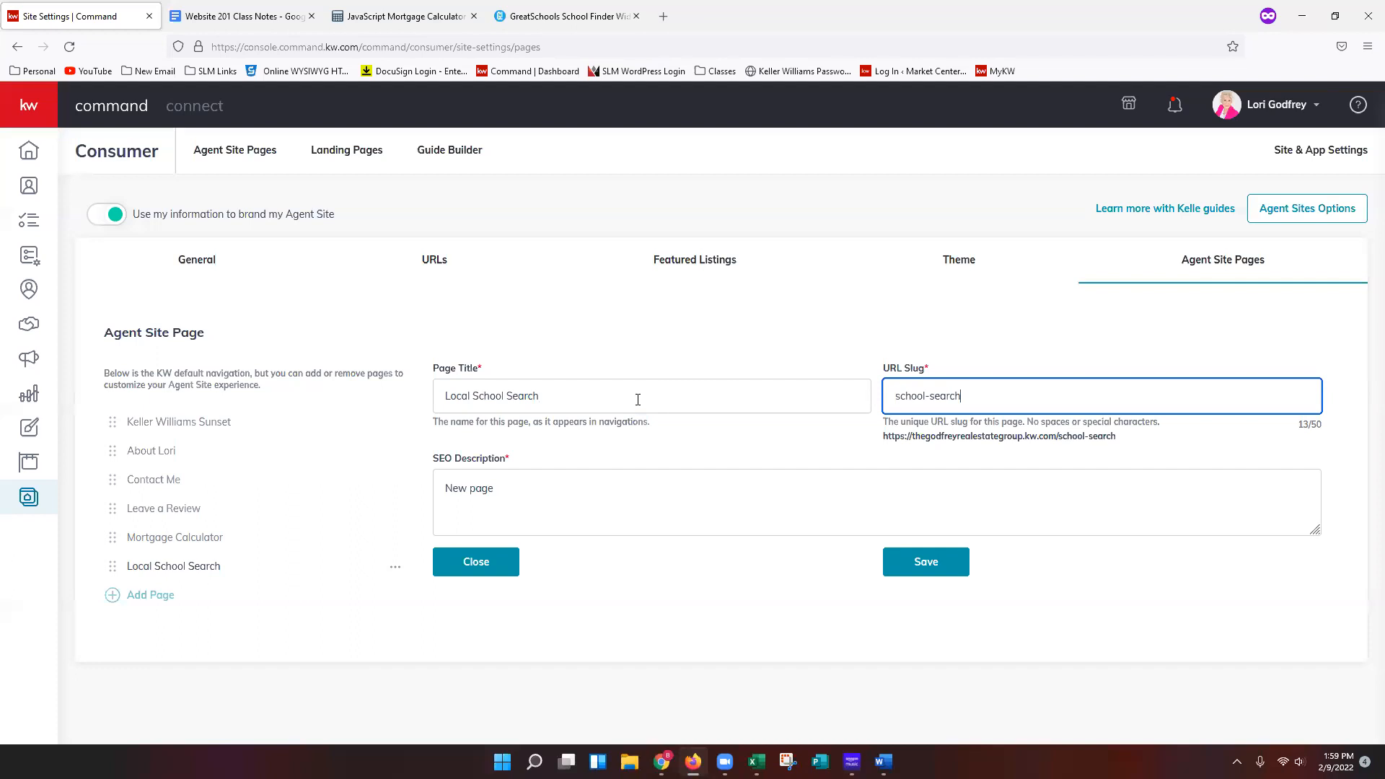
{"action": "triple_click", "coordinate": [995, 436]}
{"action": "left_click_drag", "start_coordinate": [1124, 425], "coordinate": [1221, 449]}
{"action": "left_click", "coordinate": [1076, 445]}
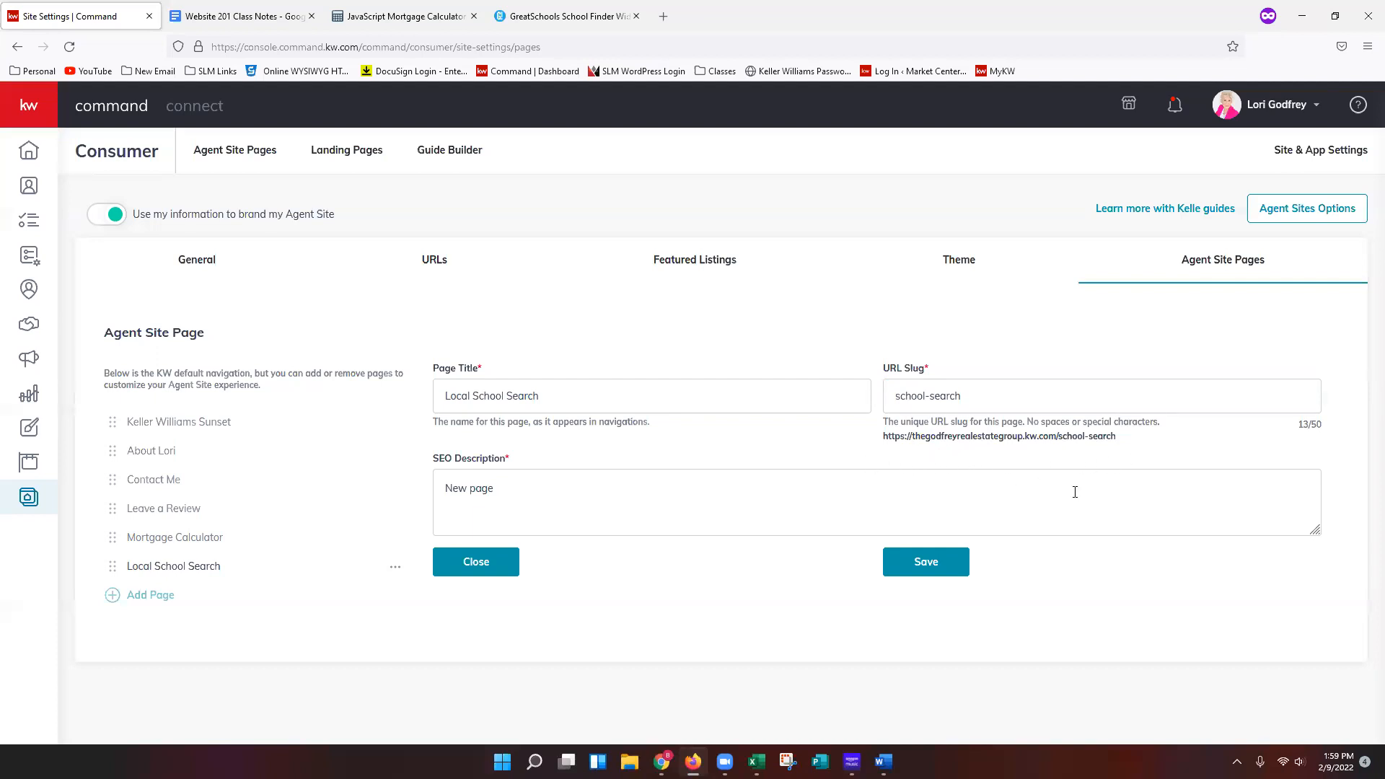
Replace the SEO description with Search for schools in your area!, save the page, and open the Agent Site Pages list.
{"action": "left_click", "coordinate": [555, 492]}
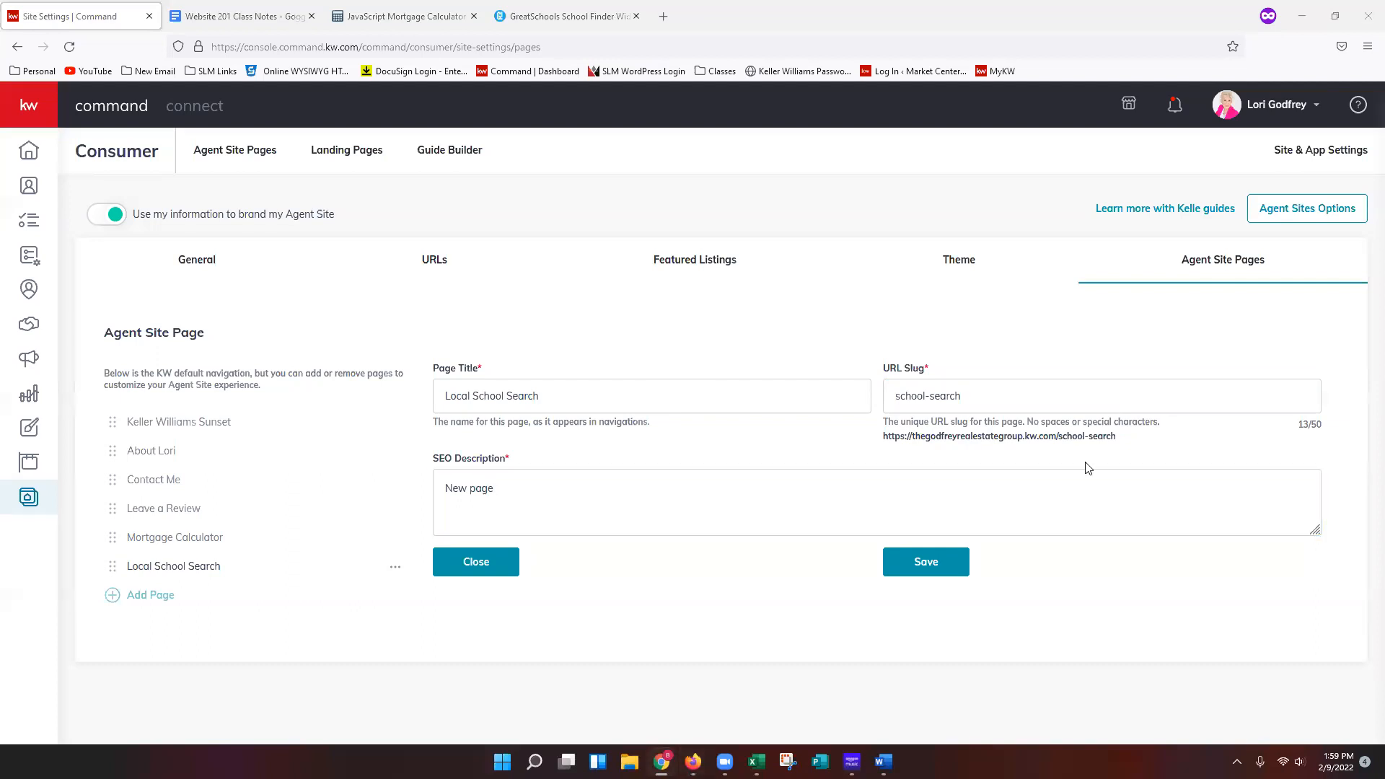
{"action": "triple_click", "coordinate": [560, 486]}
{"action": "type", "text": "v"}
{"action": "key", "text": "BackSpace"}
{"action": "type", "text": "Search for schools in your area"}
{"action": "type", "text": "!"}
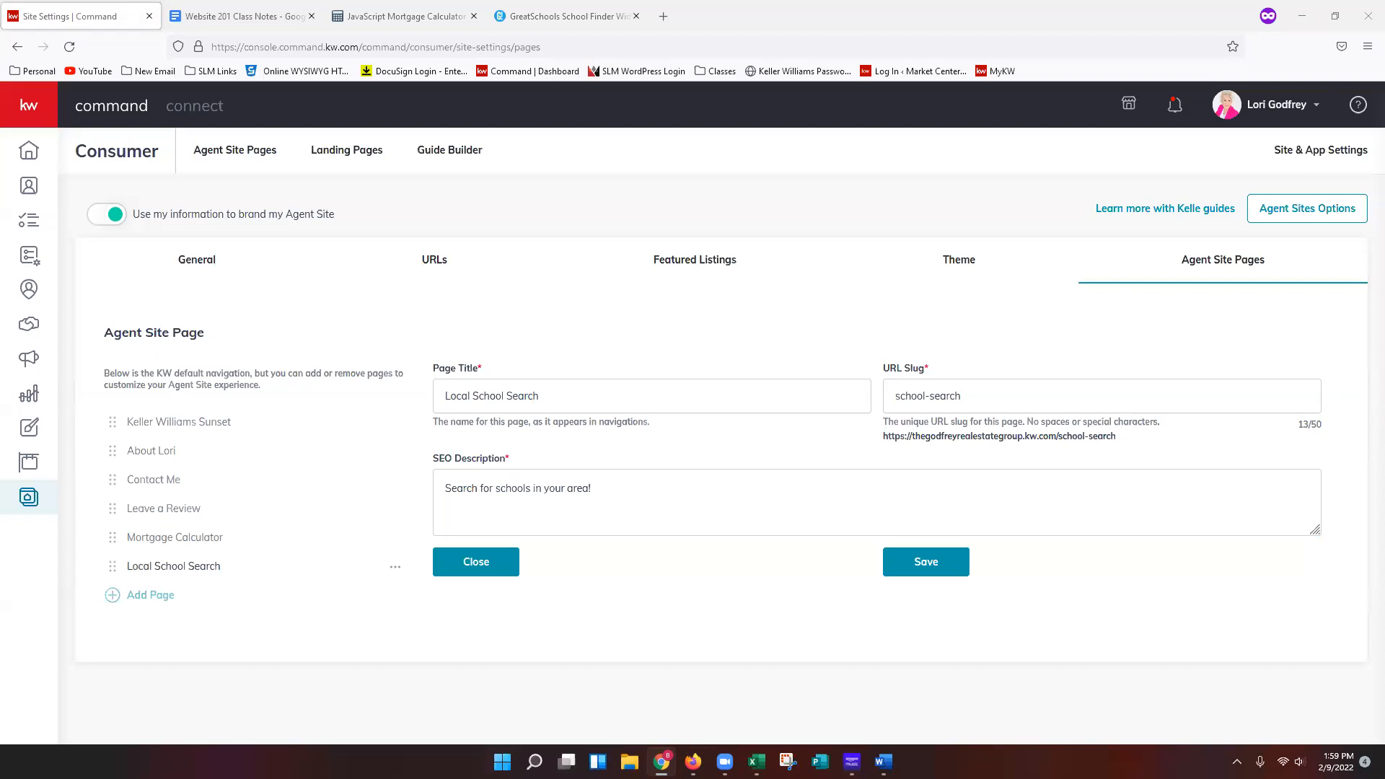
{"action": "left_click", "coordinate": [930, 576]}
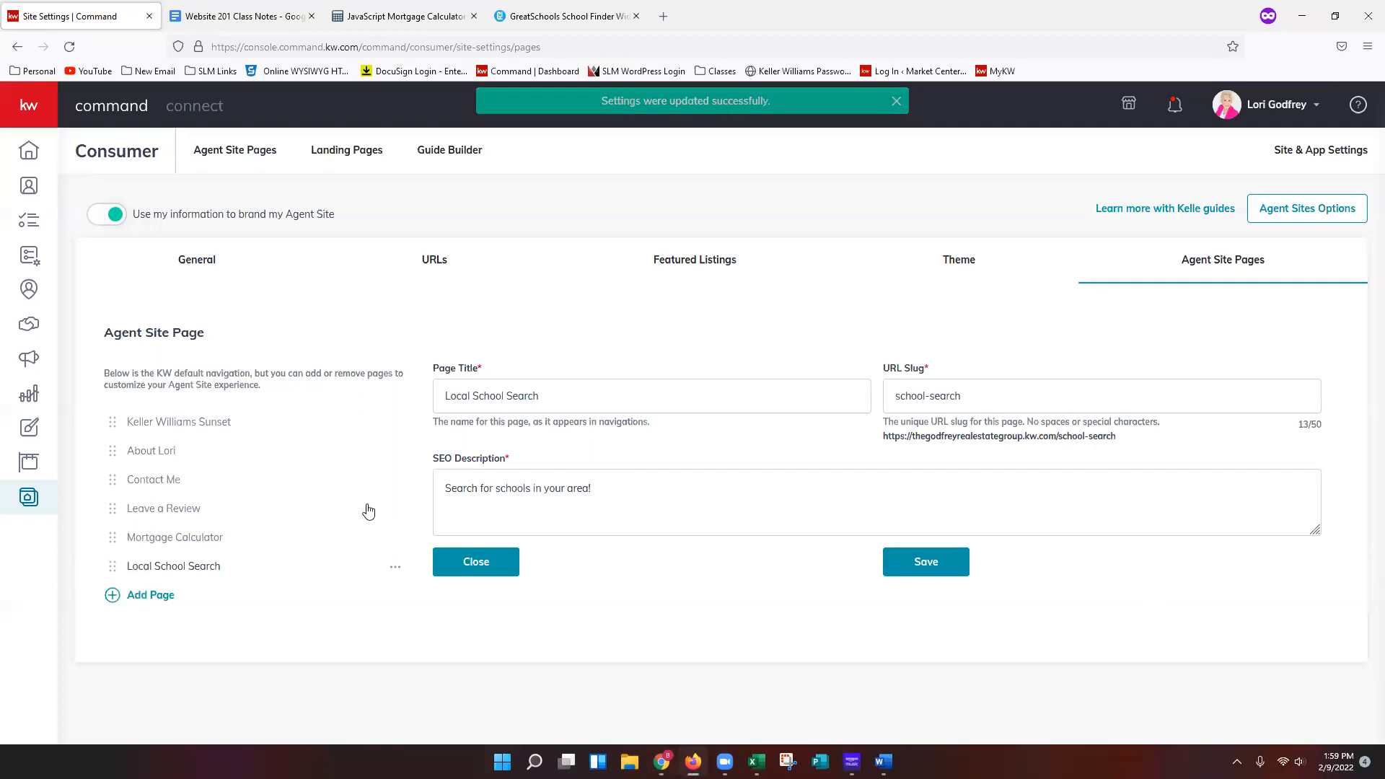
{"action": "left_click", "coordinate": [229, 173]}
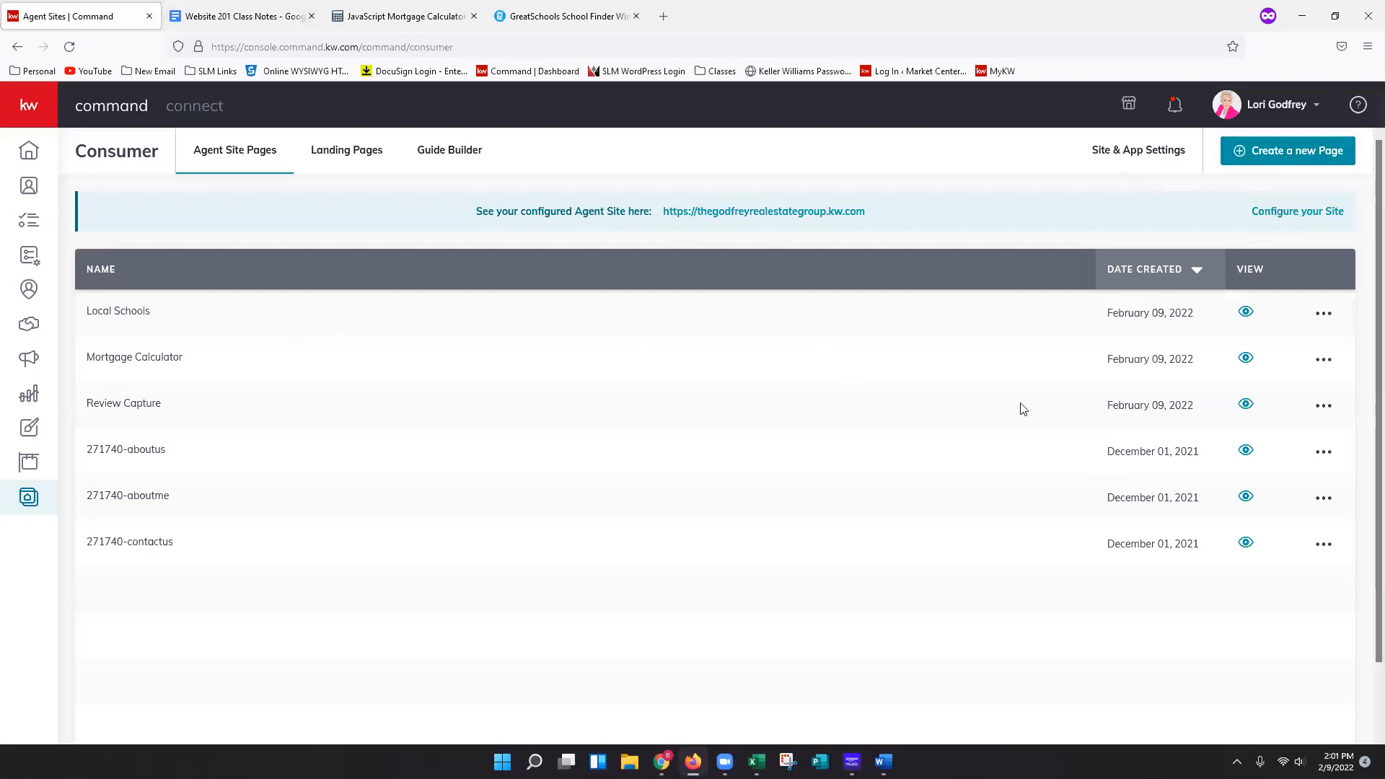
Open the live agent site from the configured site link in a browser tab.
{"action": "right_click", "coordinate": [1244, 409]}
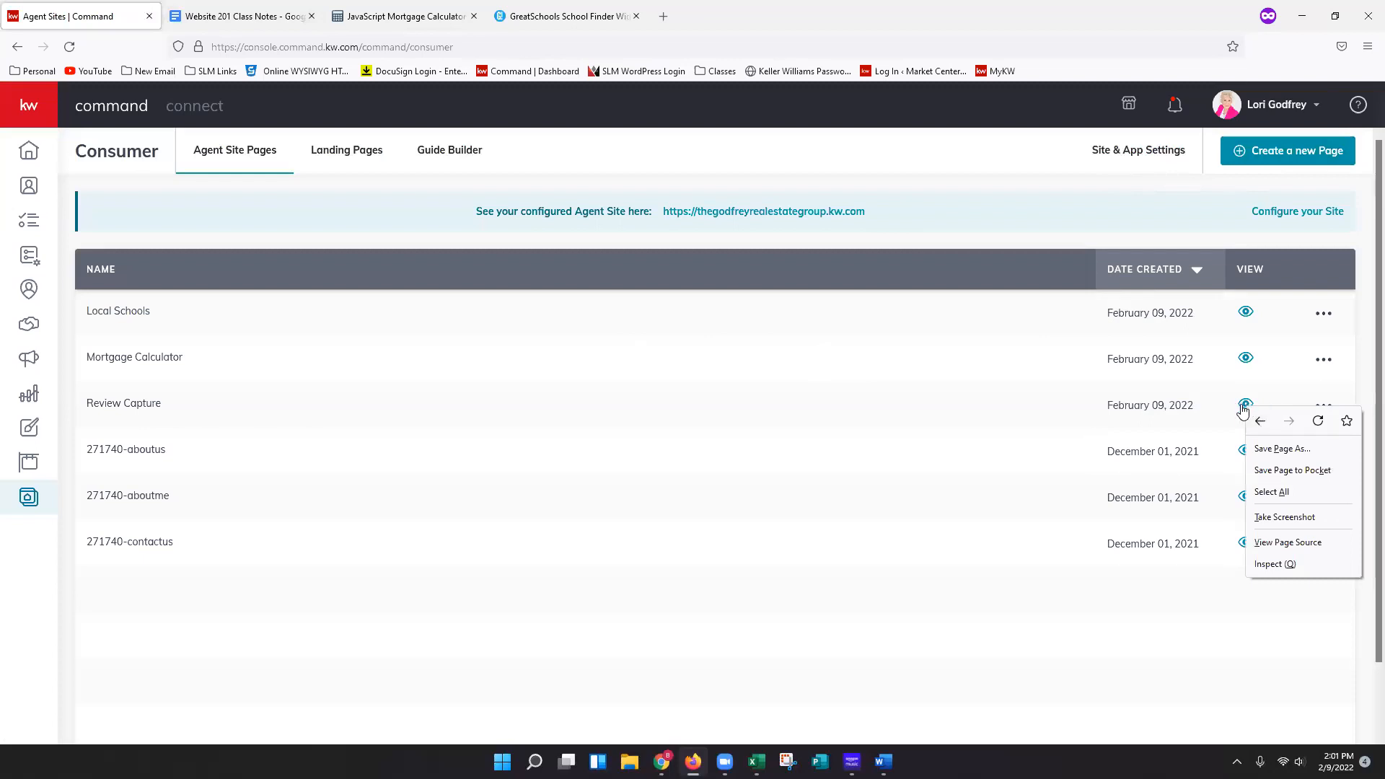
{"action": "left_click", "coordinate": [1244, 406]}
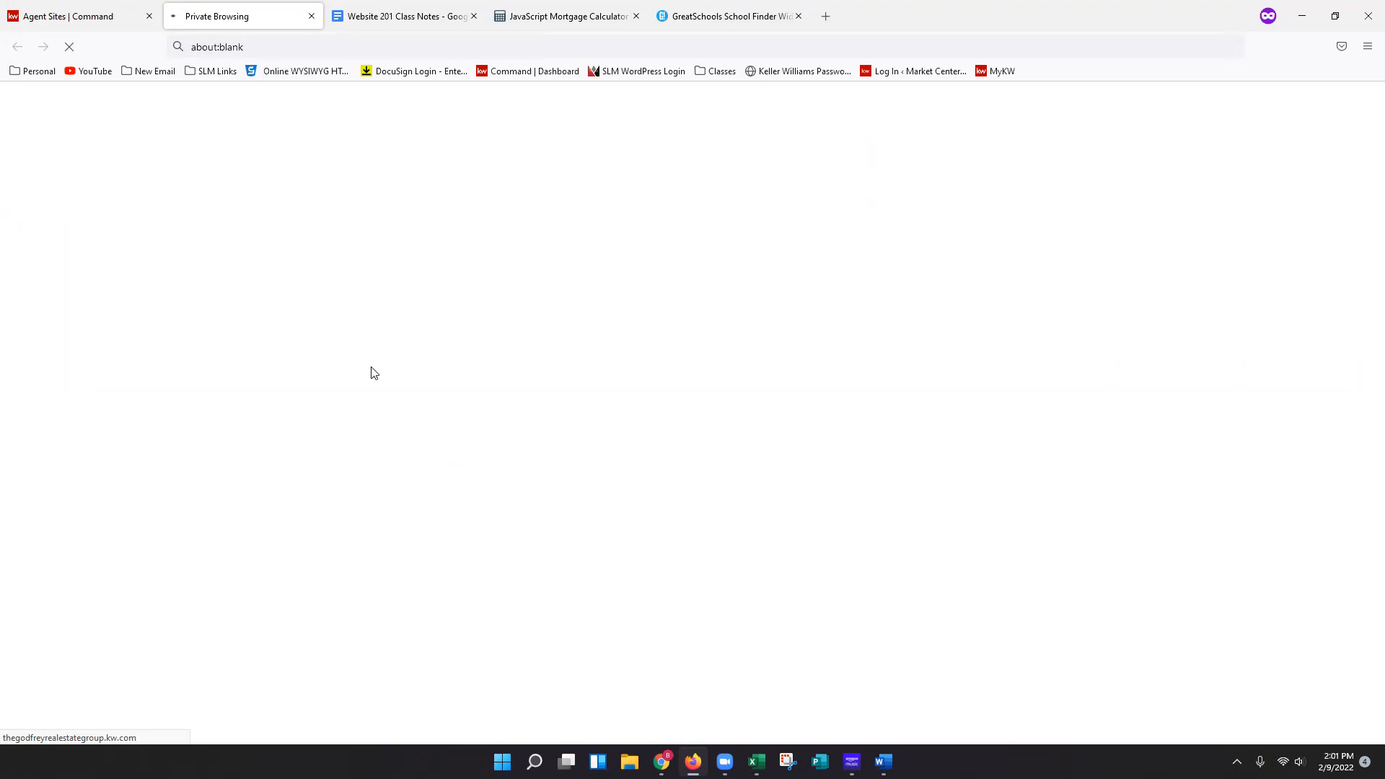
{"action": "left_click", "coordinate": [81, 15]}
{"action": "left_click", "coordinate": [725, 211]}
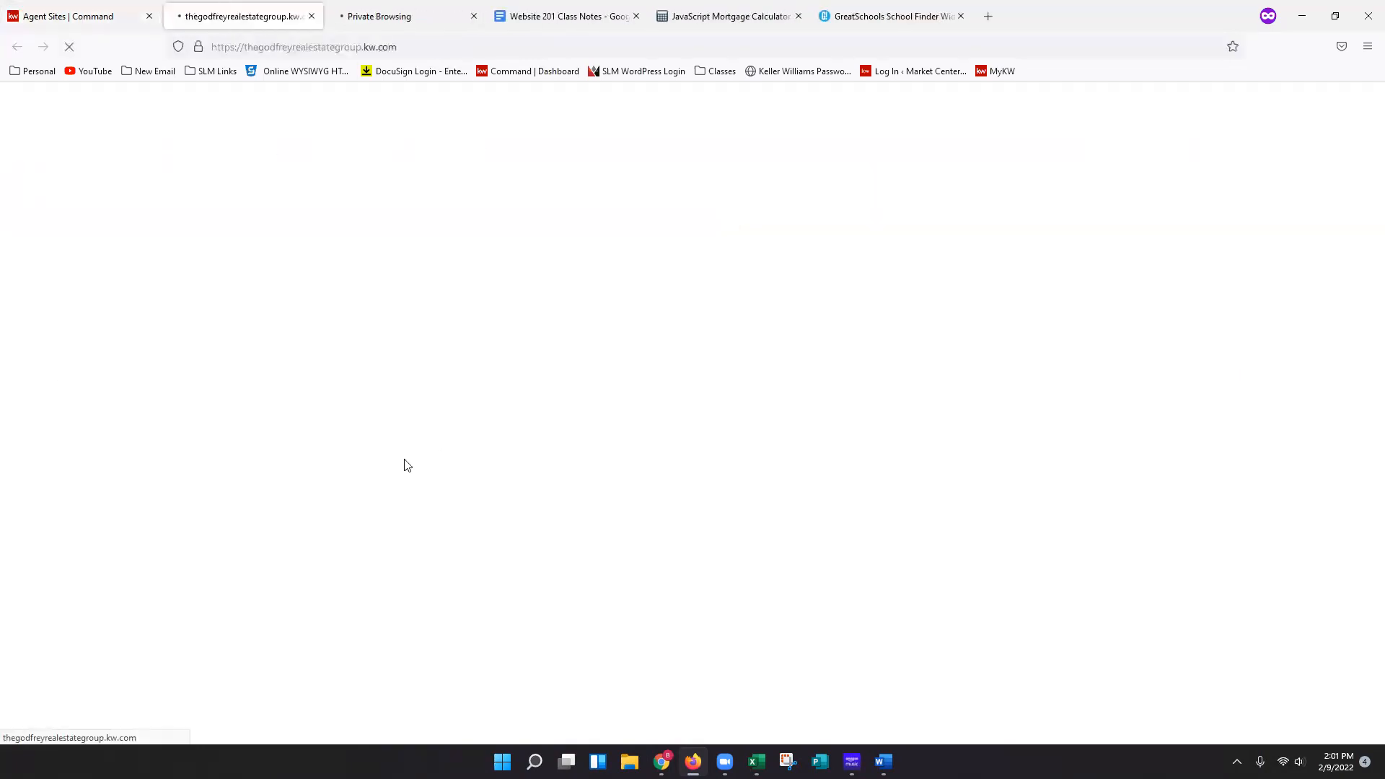
{"action": "left_click", "coordinate": [406, 10]}
{"action": "left_click", "coordinate": [474, 16]}
{"action": "left_click", "coordinate": [245, 16]}
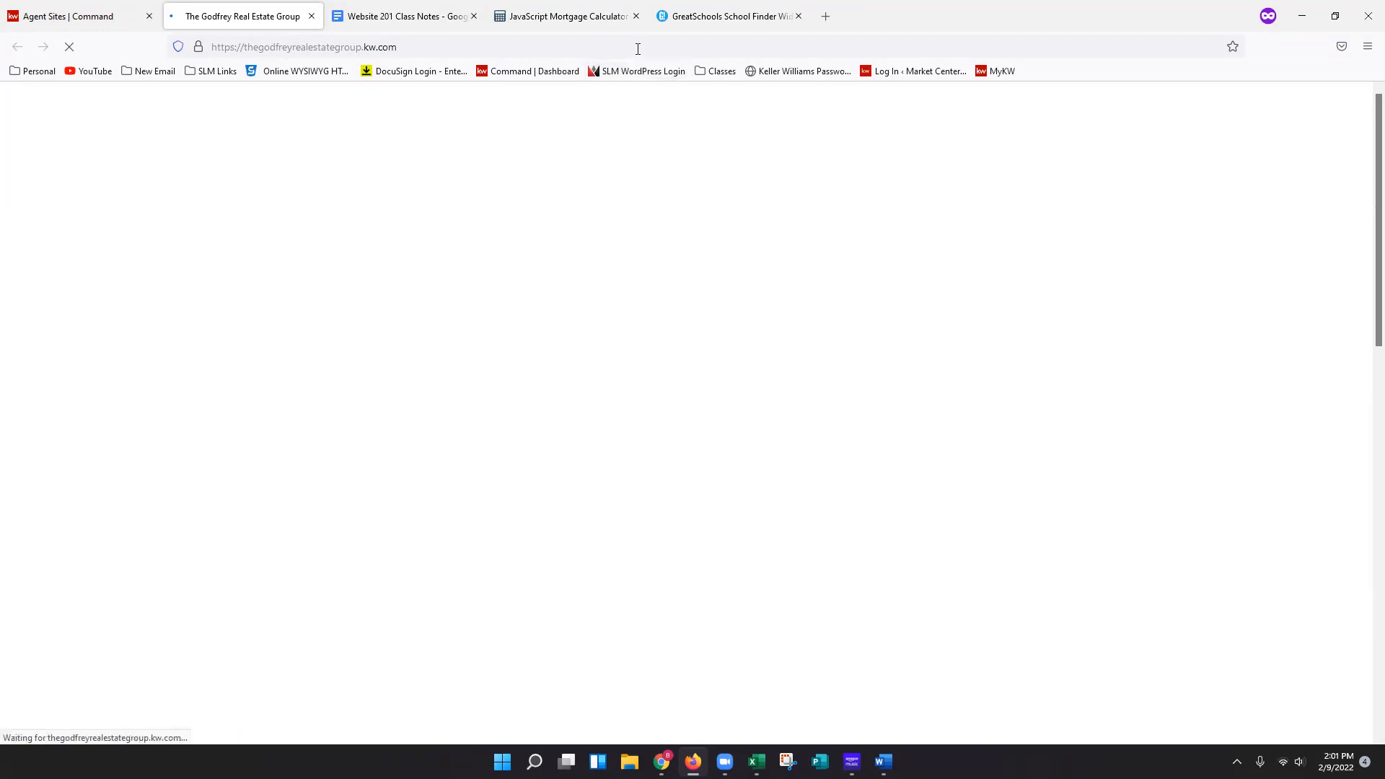
{"action": "left_click", "coordinate": [270, 49]}
{"action": "key", "text": "Return"}
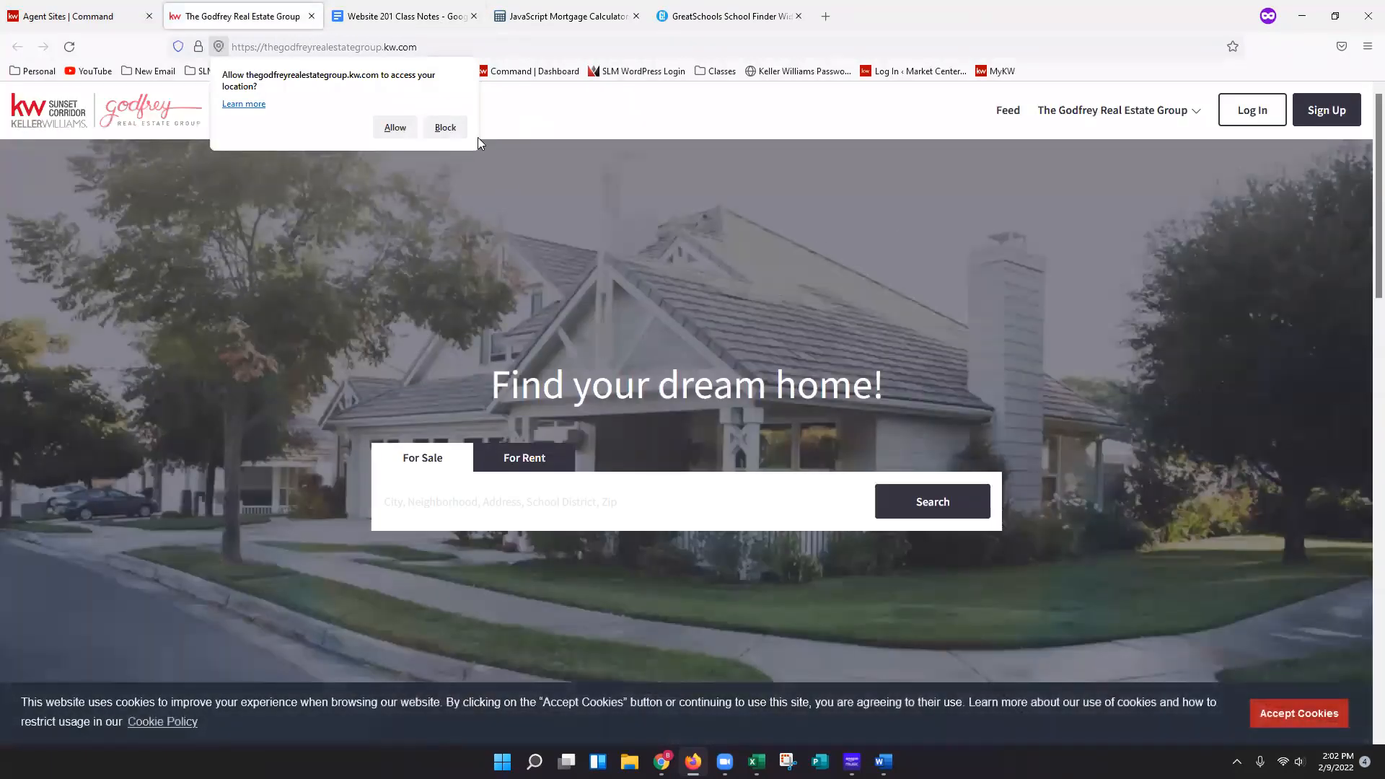
Block the location request, accept cookies, and open the Leave A Review page from the site navigation.
{"action": "left_click", "coordinate": [453, 130]}
{"action": "left_click", "coordinate": [1315, 715]}
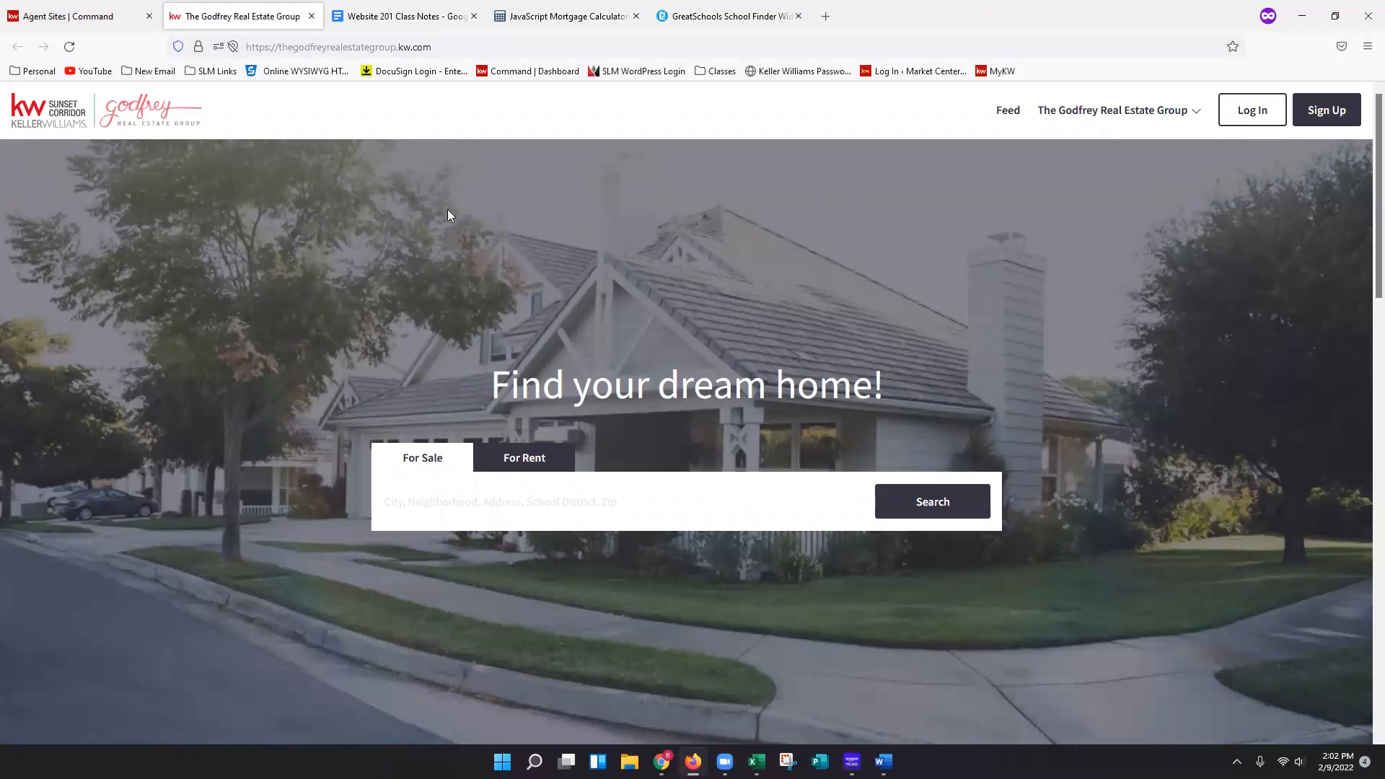
{"action": "left_click", "coordinate": [1138, 111]}
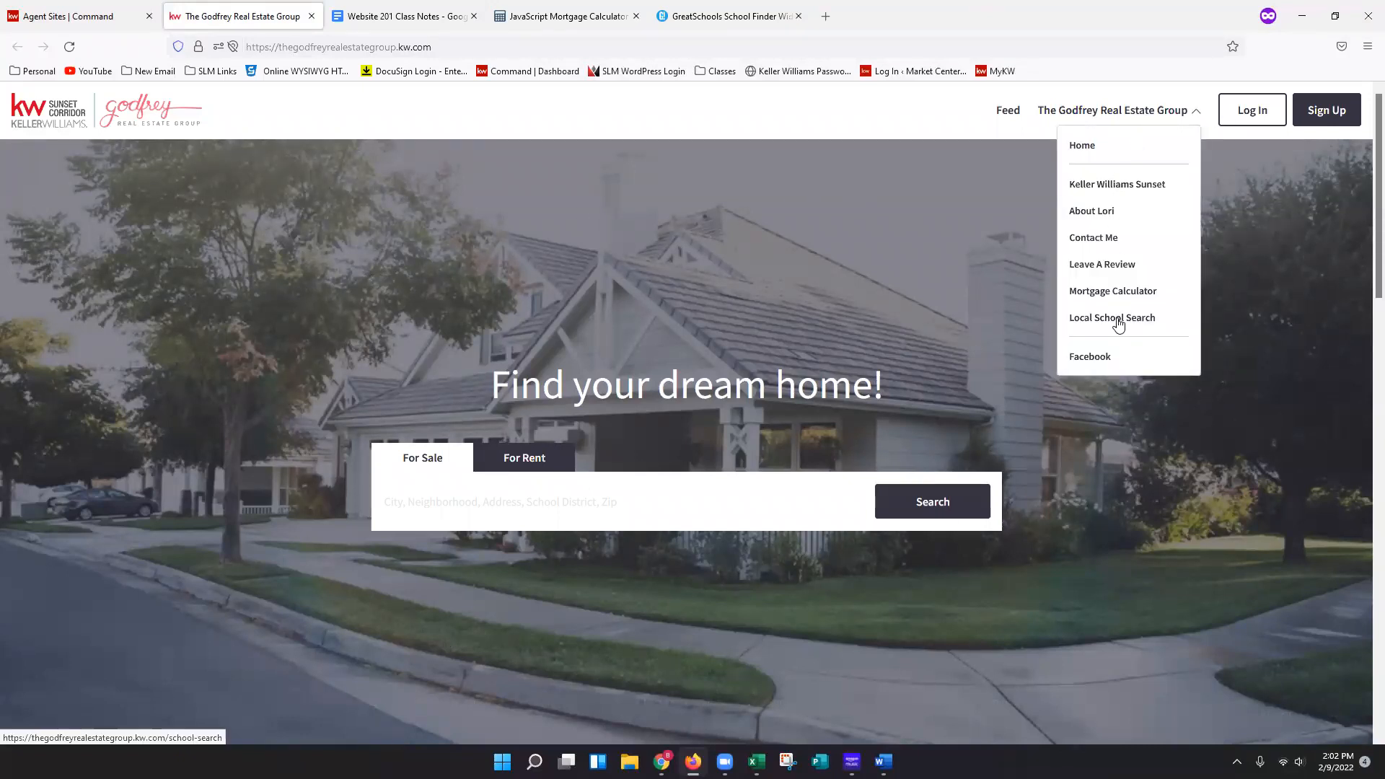
{"action": "left_click", "coordinate": [1091, 267]}
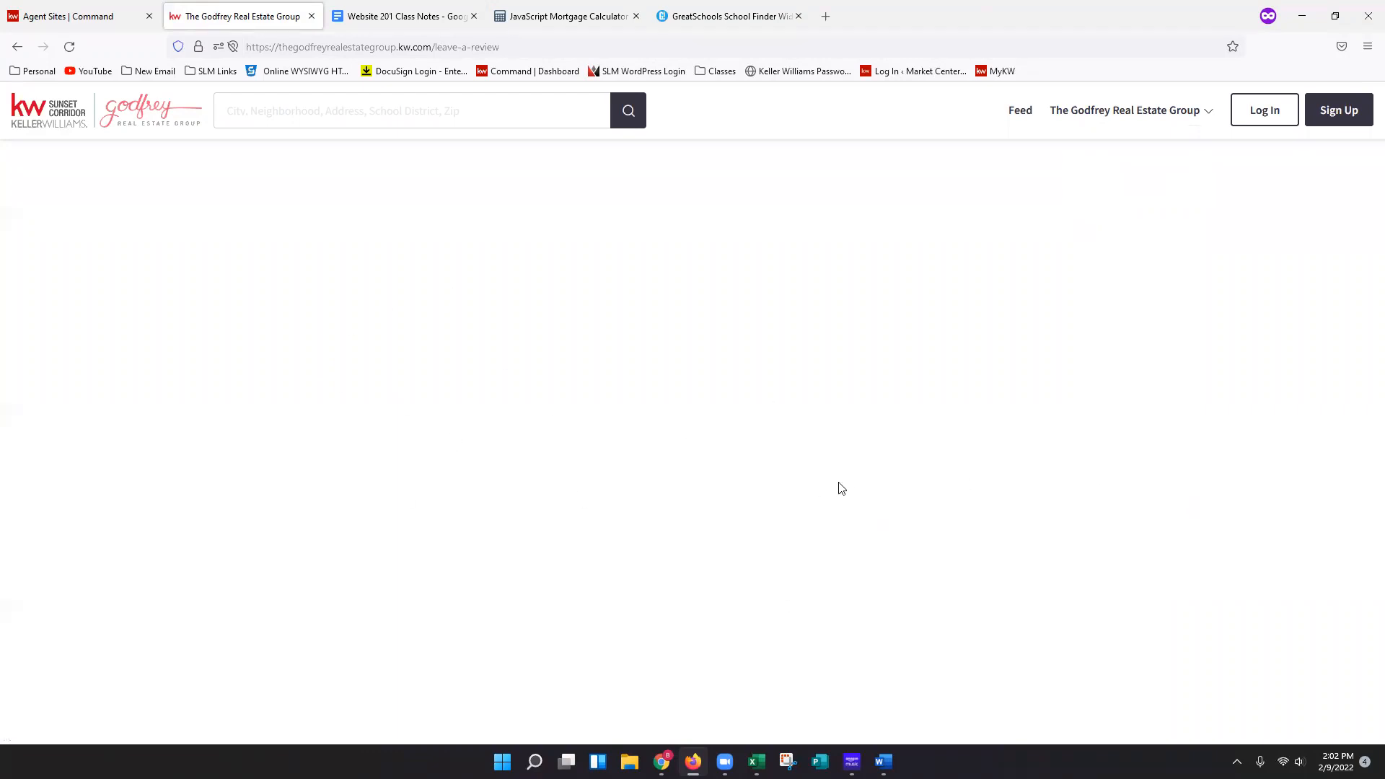
Reload the Leave A Review page, block the location request, and scroll through the review form.
{"action": "left_click", "coordinate": [490, 48]}
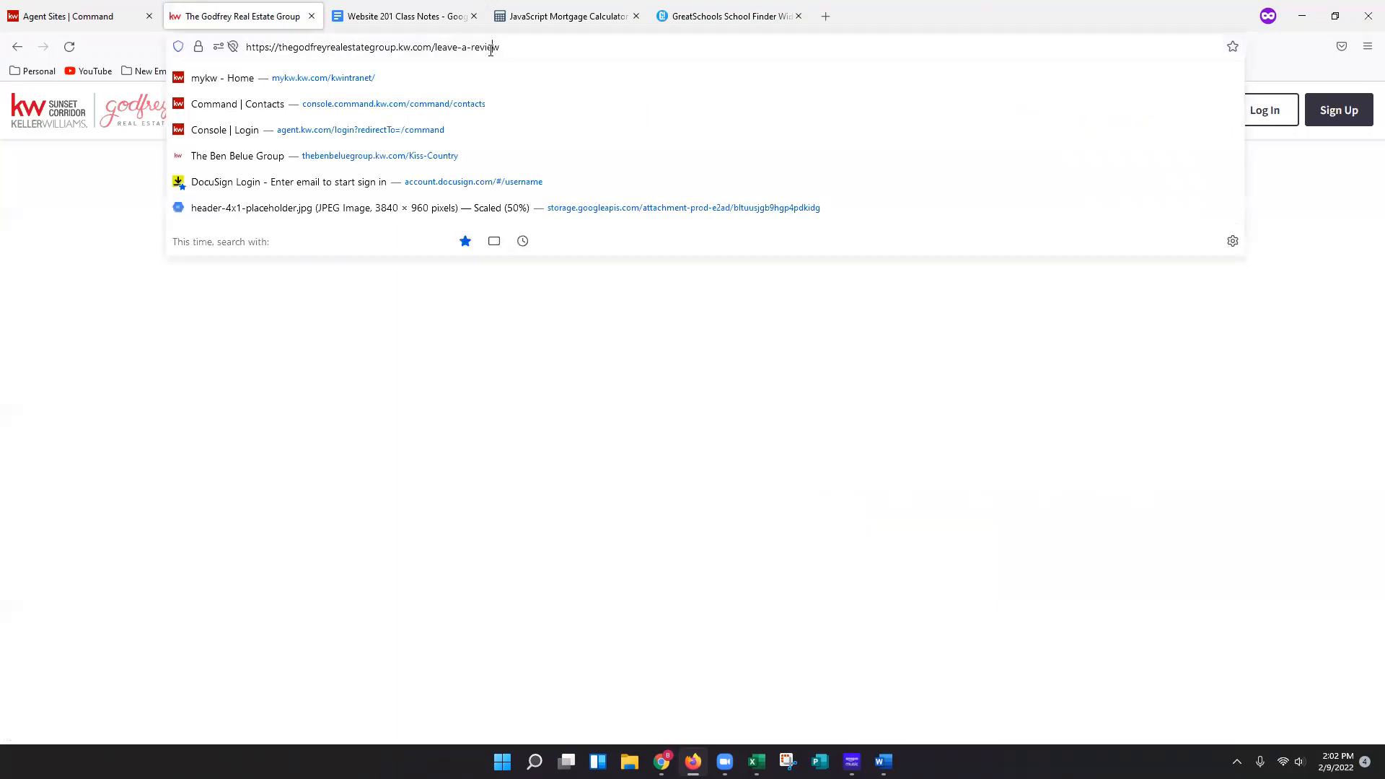
{"action": "key", "text": "Return"}
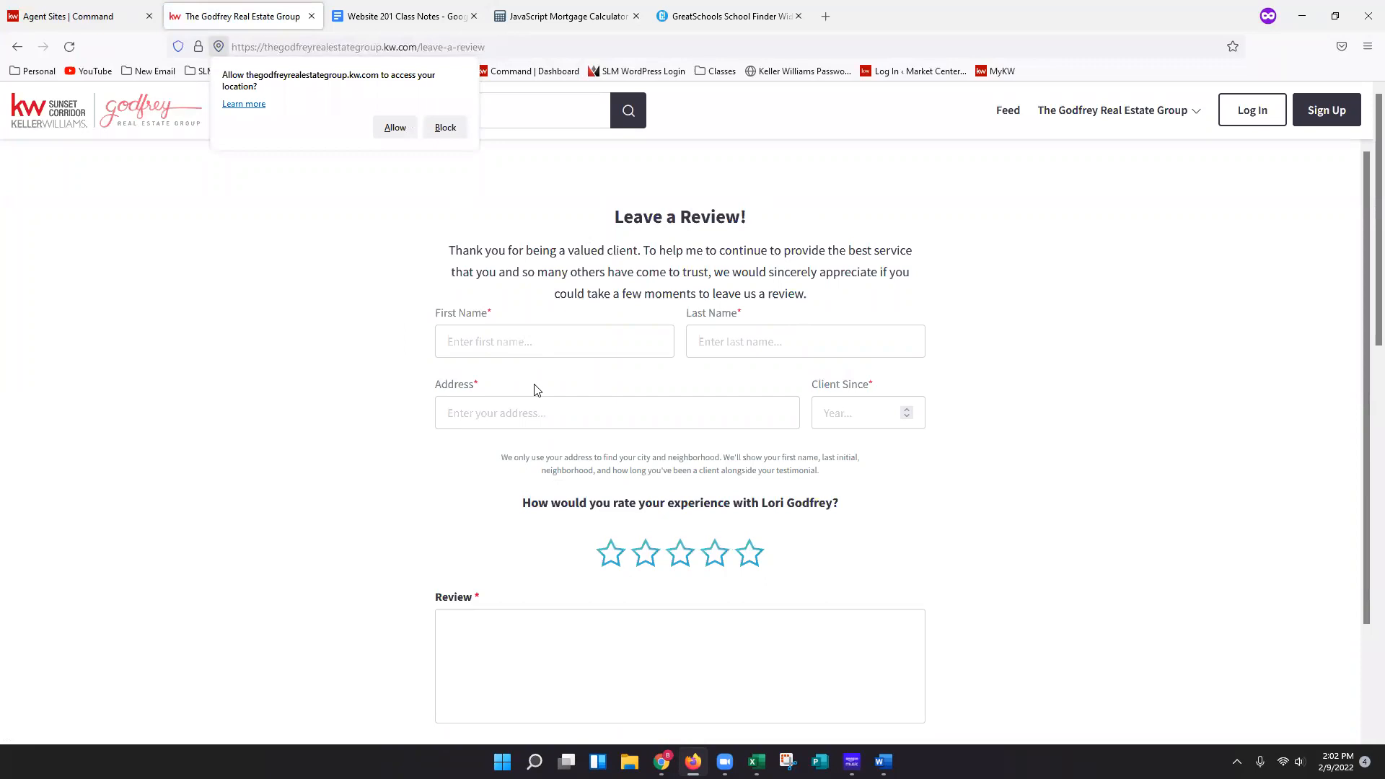
{"action": "left_click", "coordinate": [445, 127]}
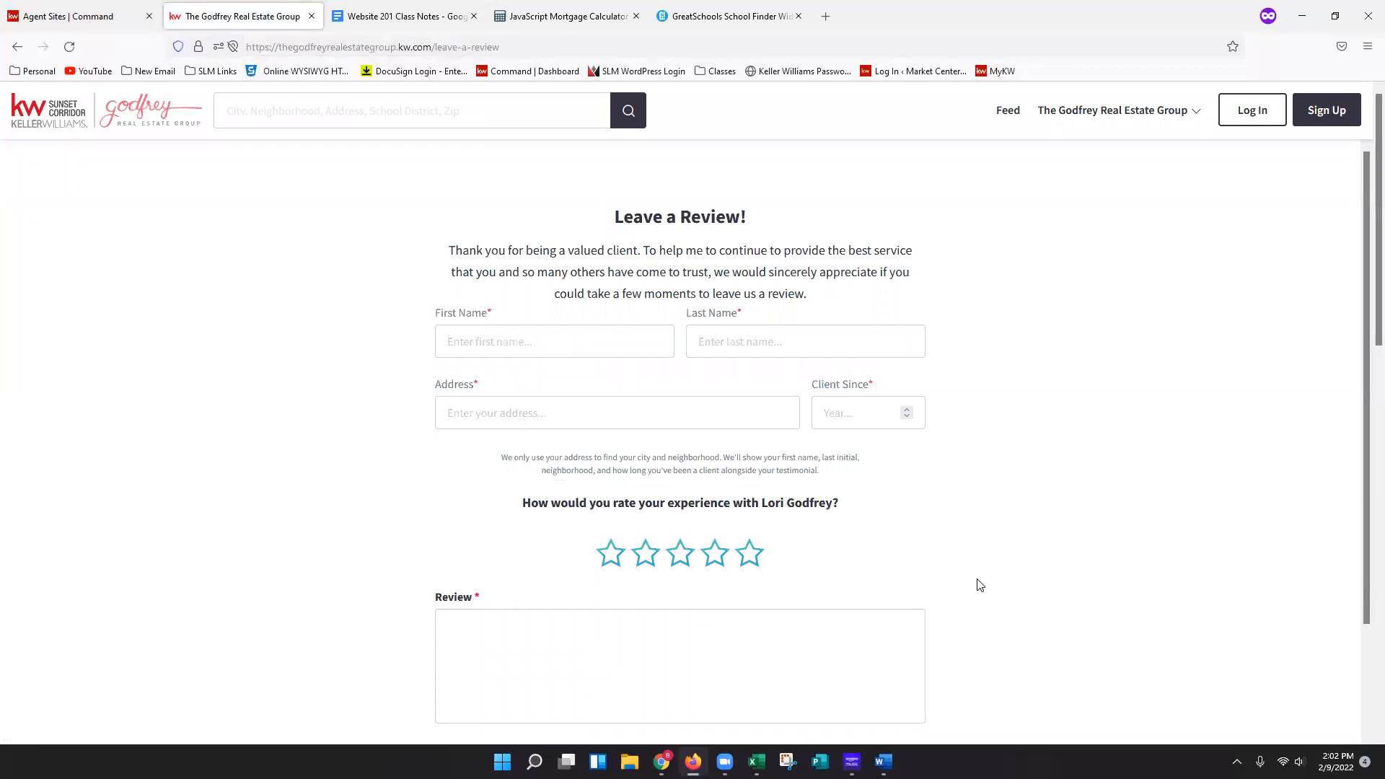
{"action": "scroll", "coordinate": [980, 585], "scroll_direction": "down", "scroll_amount": 1}
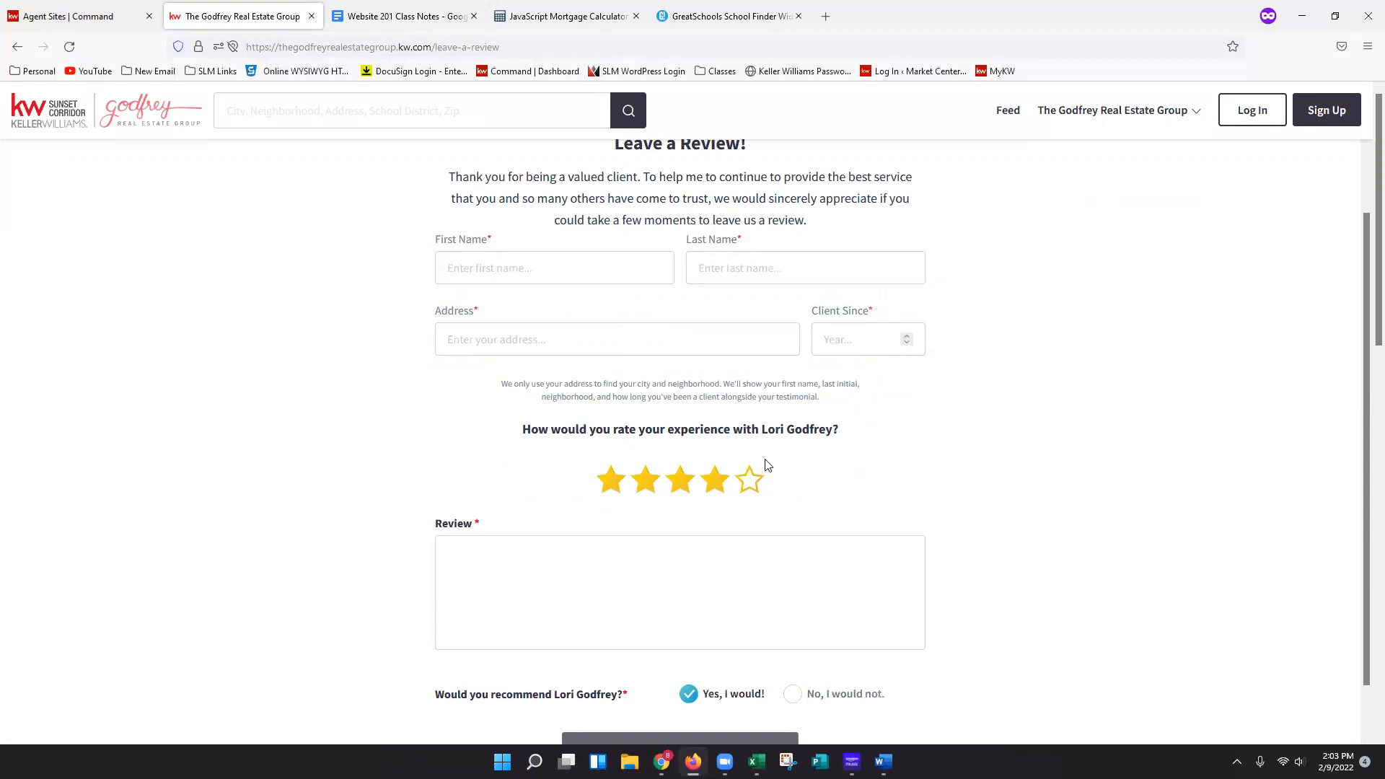
{"action": "scroll", "coordinate": [694, 624], "scroll_direction": "down", "scroll_amount": 1}
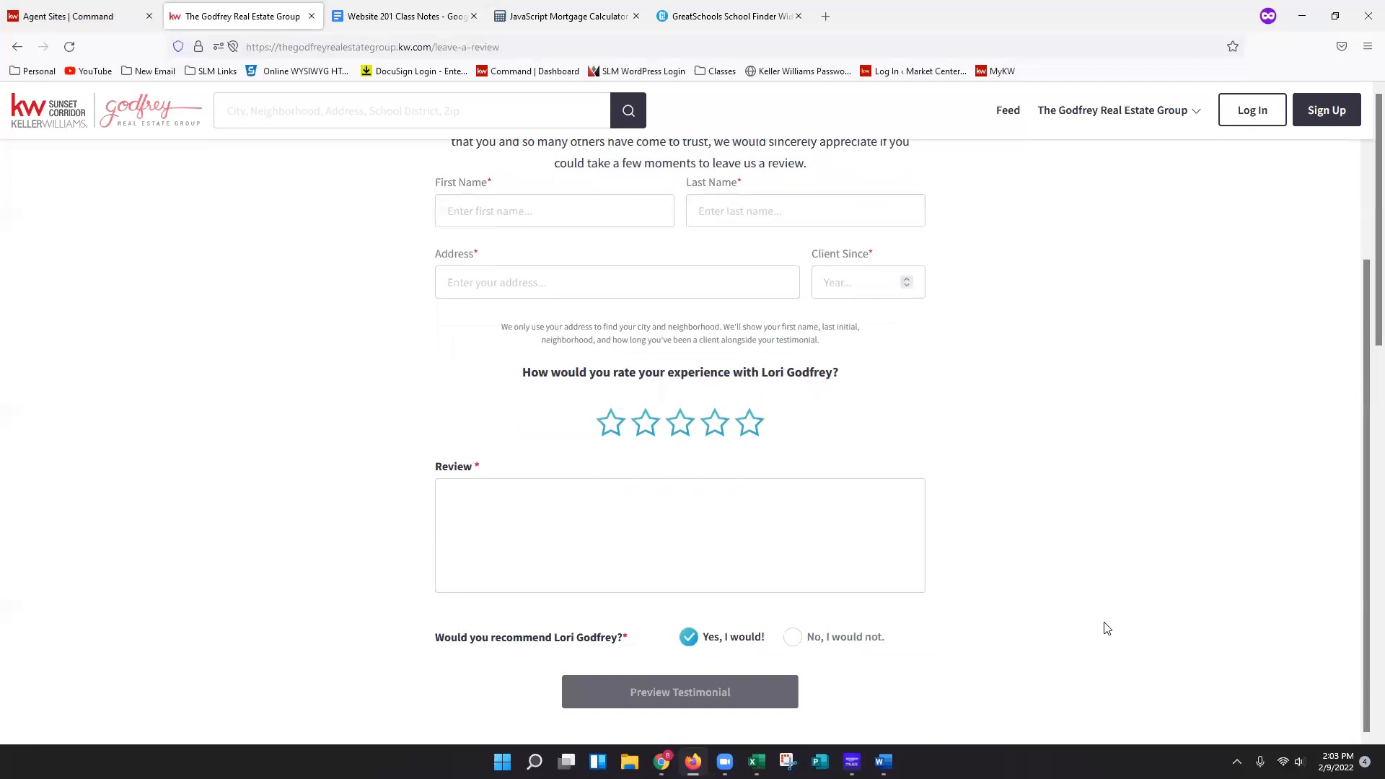
Return to the Agent Site Pages list and create a new page on the agent site.
{"action": "left_click", "coordinate": [87, 25]}
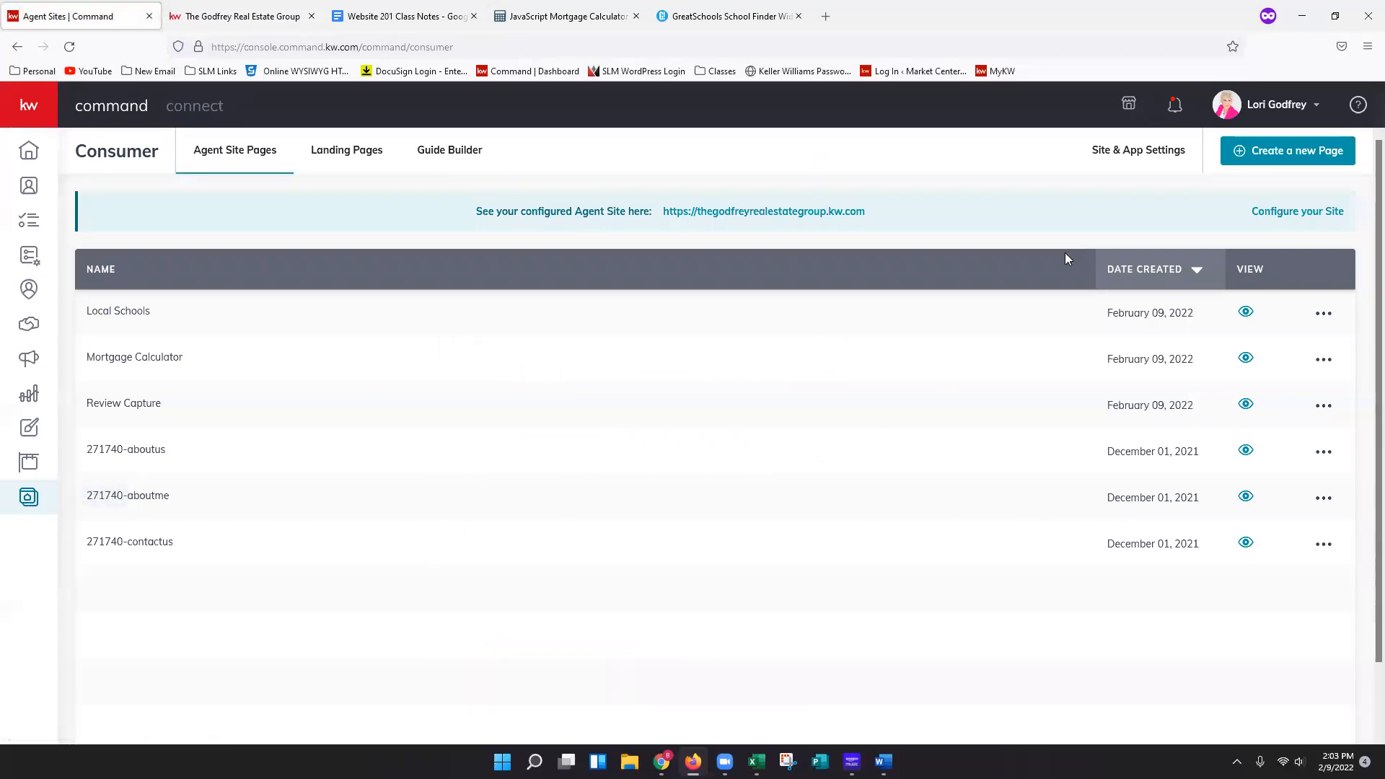
{"action": "left_click", "coordinate": [1299, 162]}
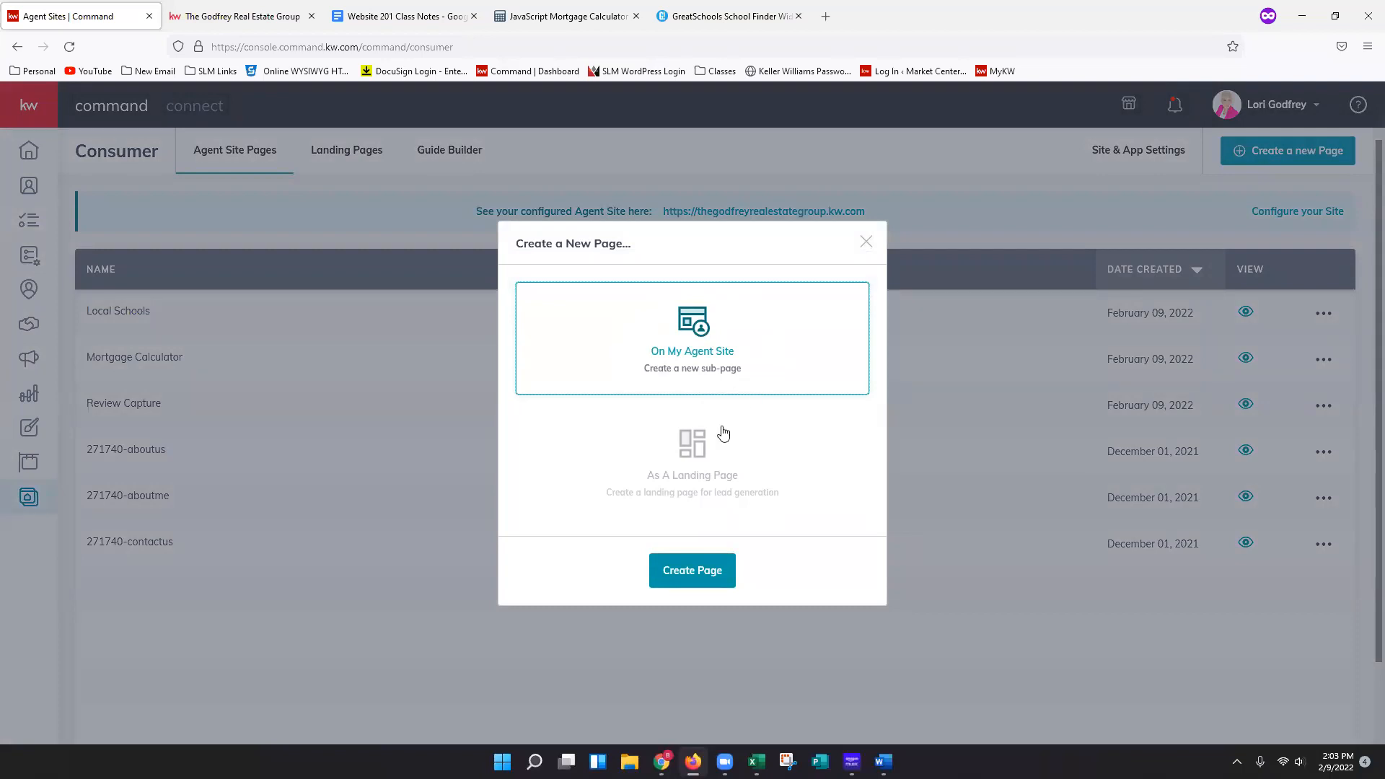
{"action": "left_click", "coordinate": [682, 577]}
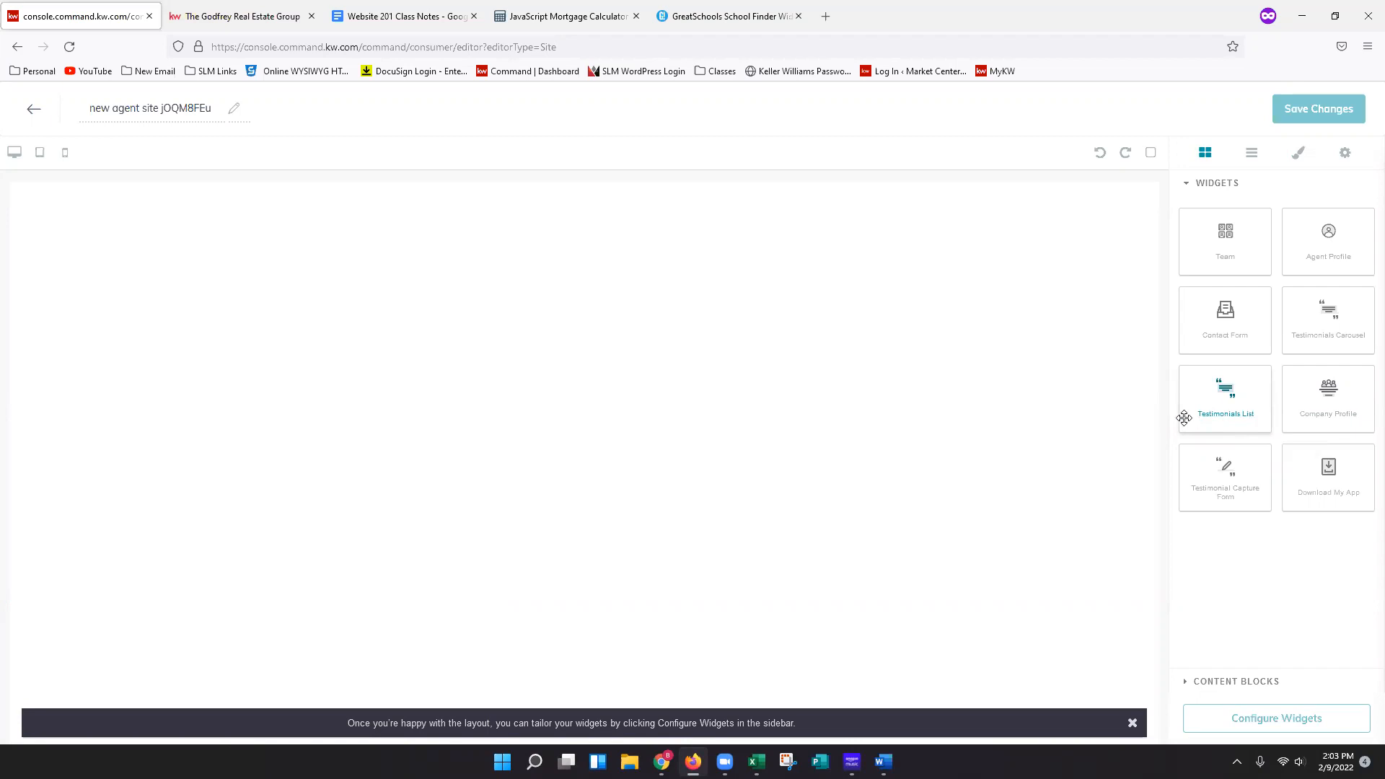
Rename the new page to Reviews and add a Testimonials List widget to the page.
{"action": "double_click", "coordinate": [183, 109]}
{"action": "triple_click", "coordinate": [181, 109]}
{"action": "type", "text": "Reviewr"}
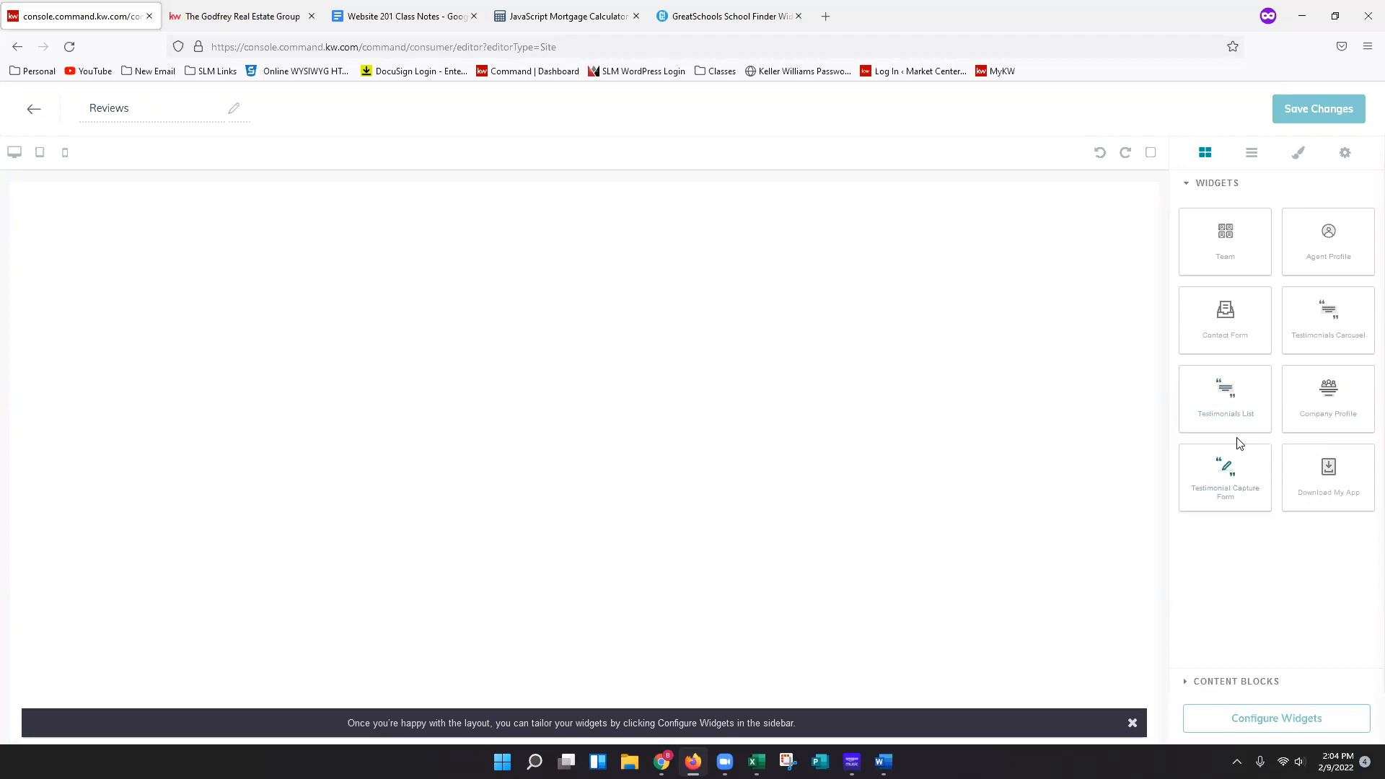
{"action": "left_click_drag", "start_coordinate": [1227, 389], "coordinate": [613, 399]}
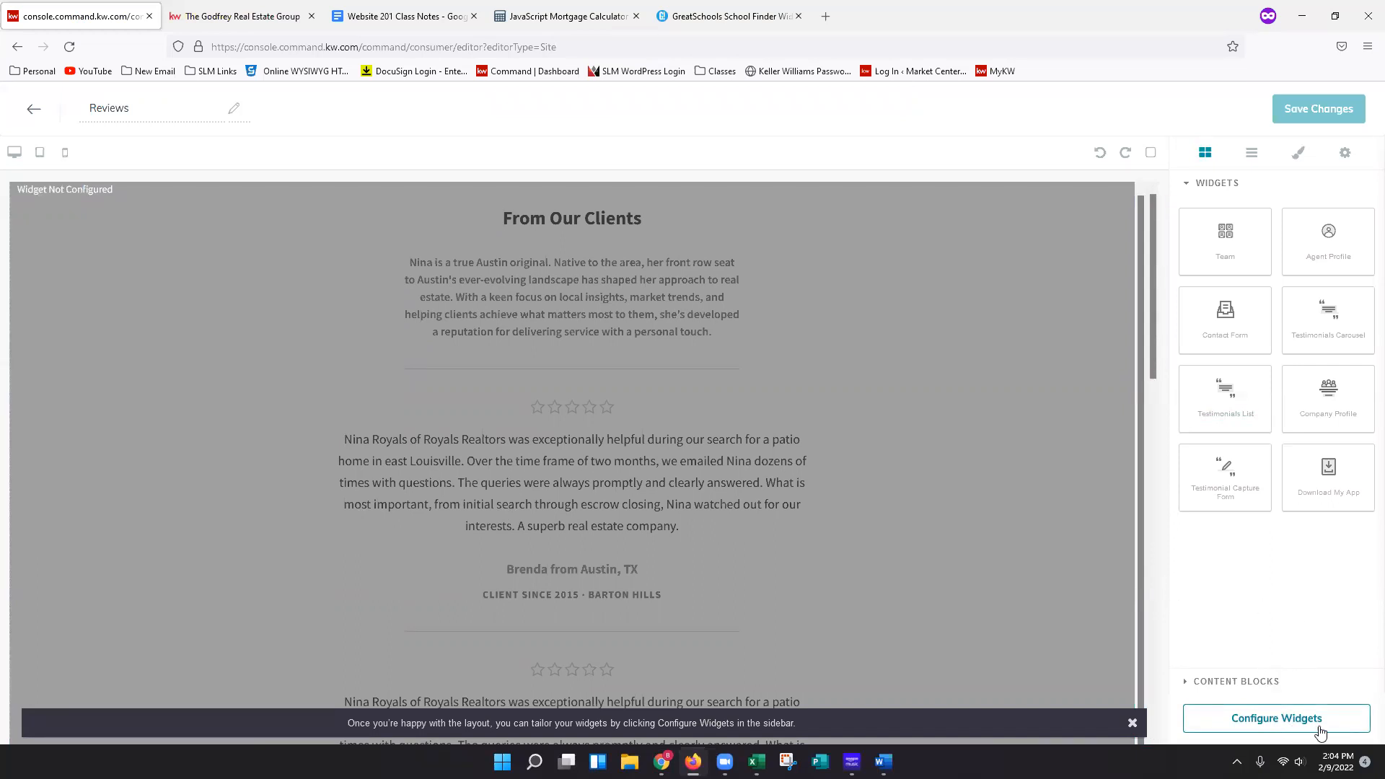
Configure the Testimonials List widget with the headline Client Reviews.
{"action": "left_click", "coordinate": [1297, 730]}
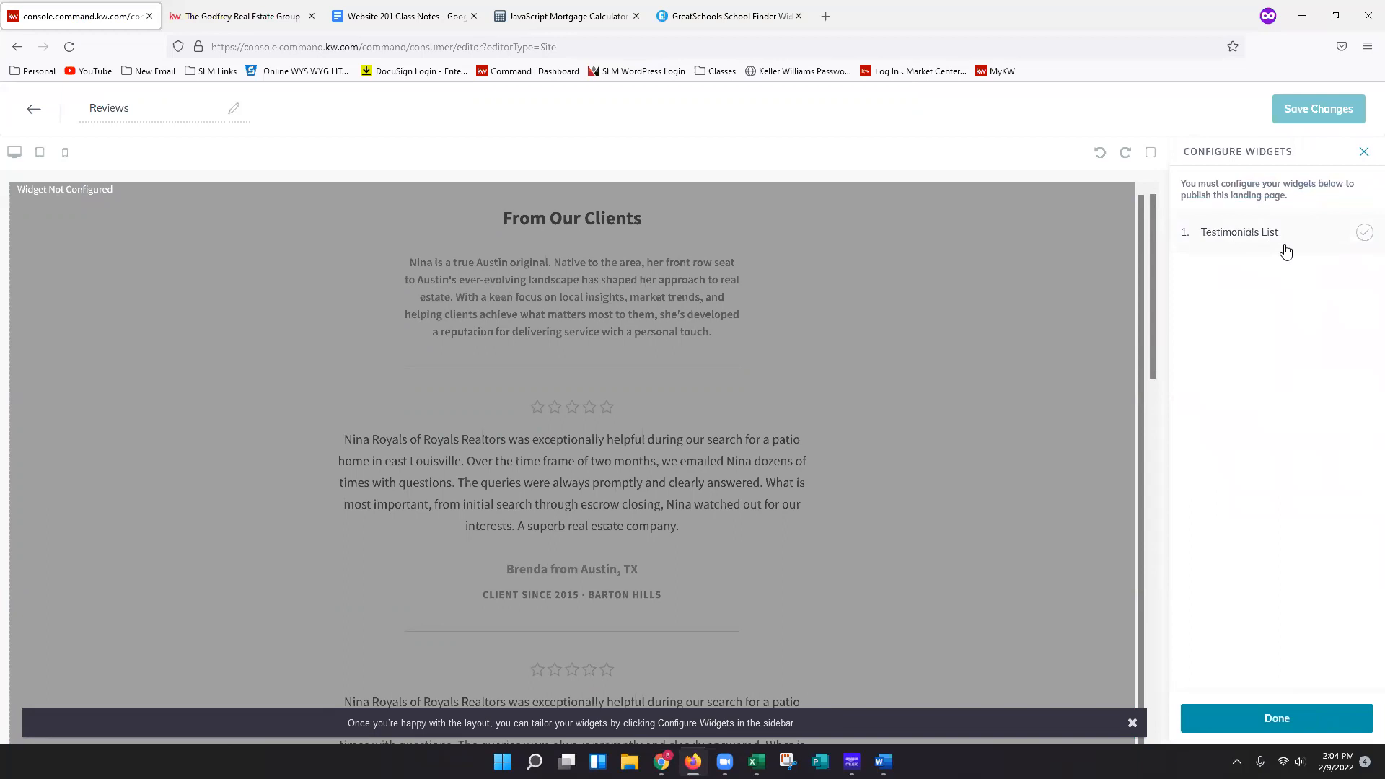
{"action": "left_click", "coordinate": [1286, 251]}
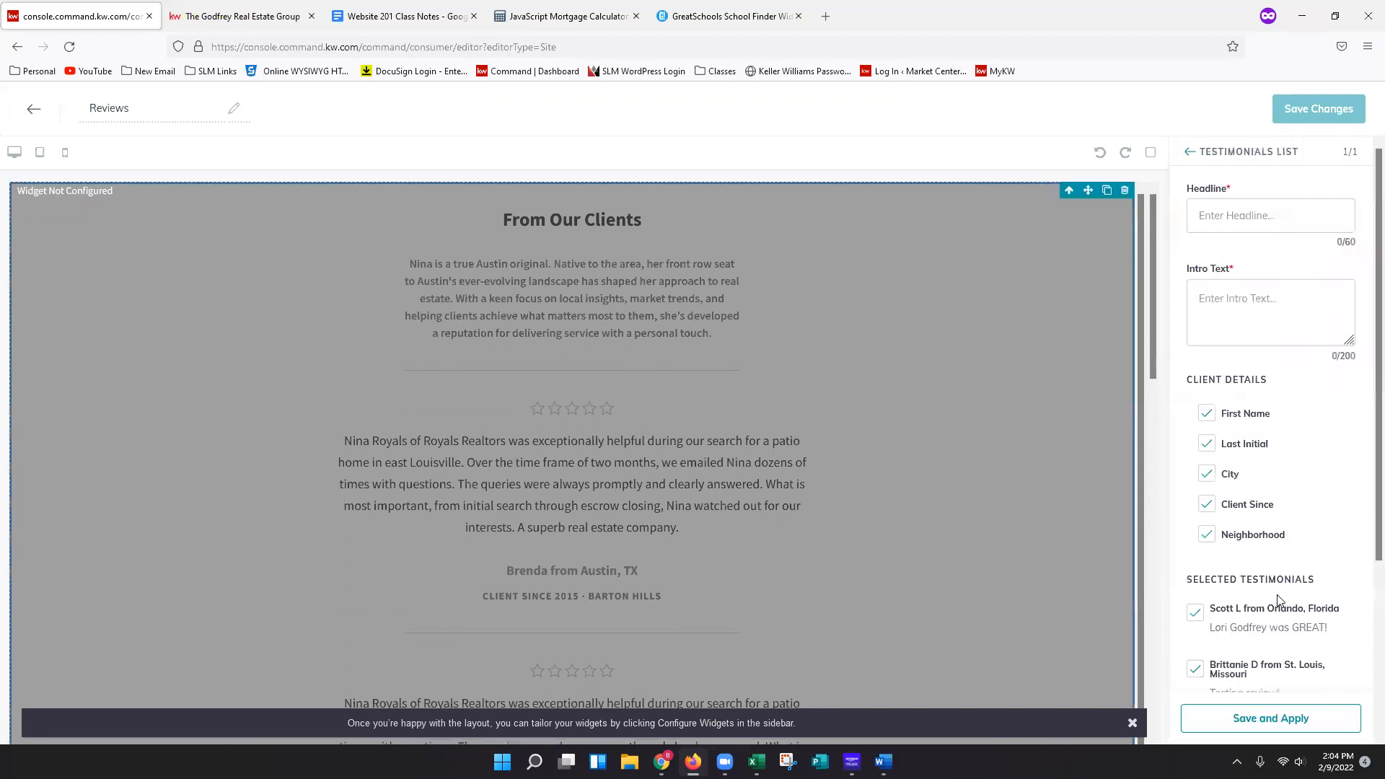
{"action": "left_click", "coordinate": [1301, 215]}
{"action": "type", "text": "Client Reviews"}
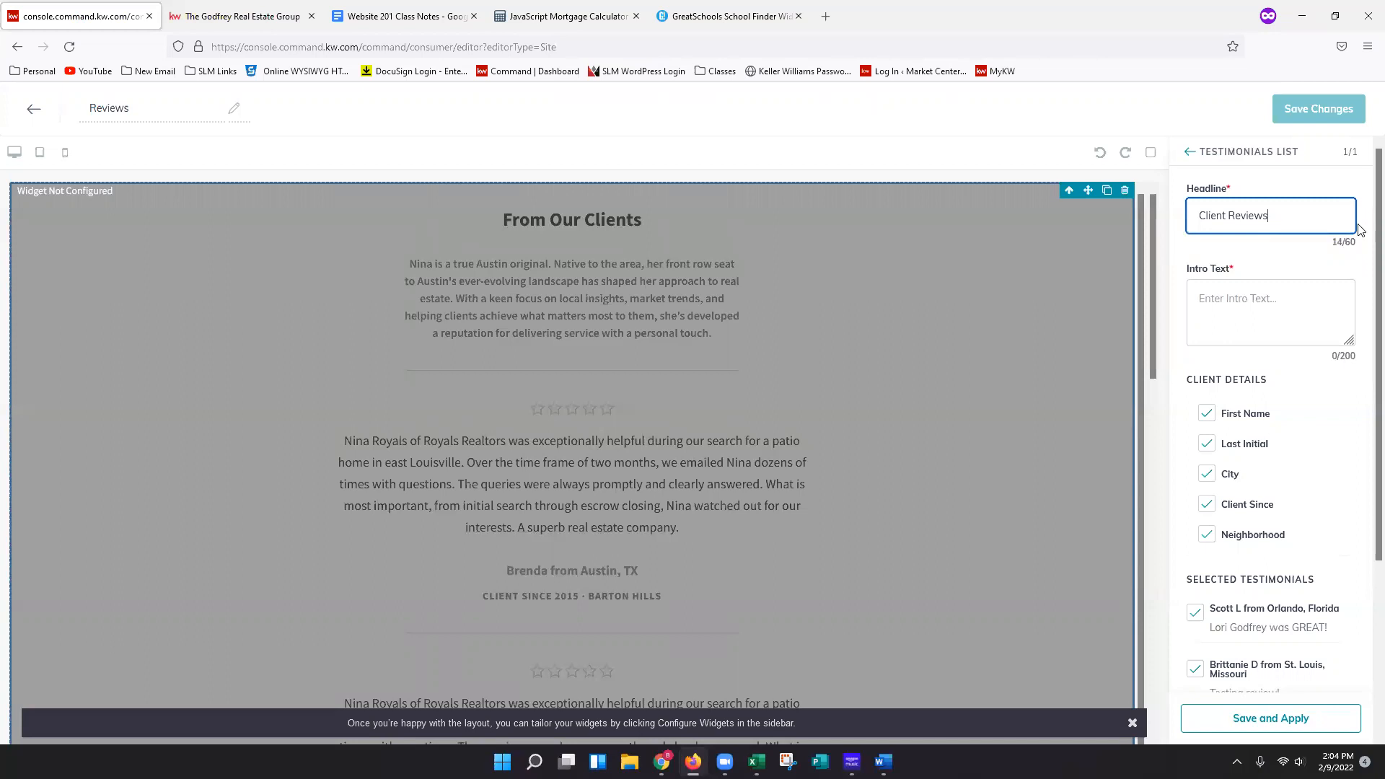
Set the widget's intro text to See what our past clients have to say! and apply the widget settings.
{"action": "left_click", "coordinate": [1312, 299]}
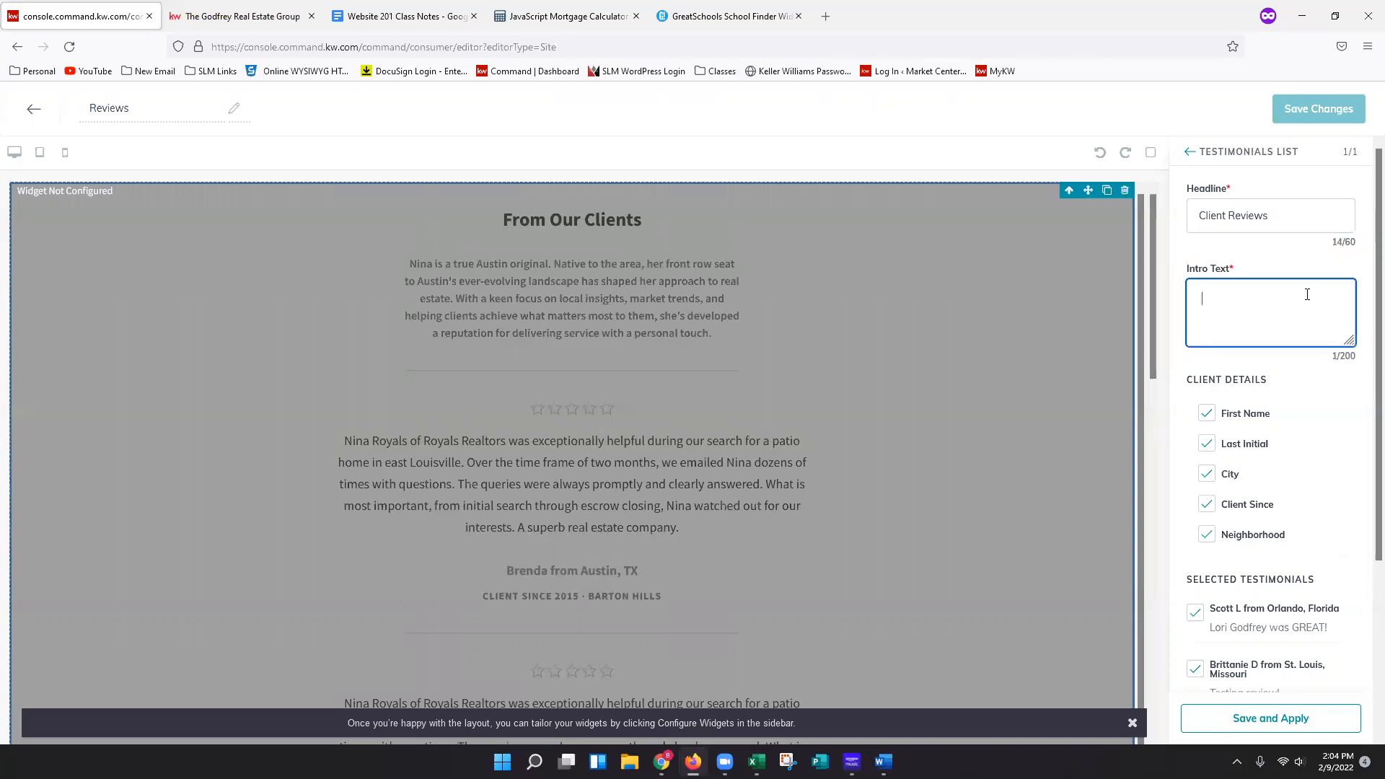
{"action": "key", "text": "BackSpace"}
{"action": "type", "text": "See what our past clients have to say!"}
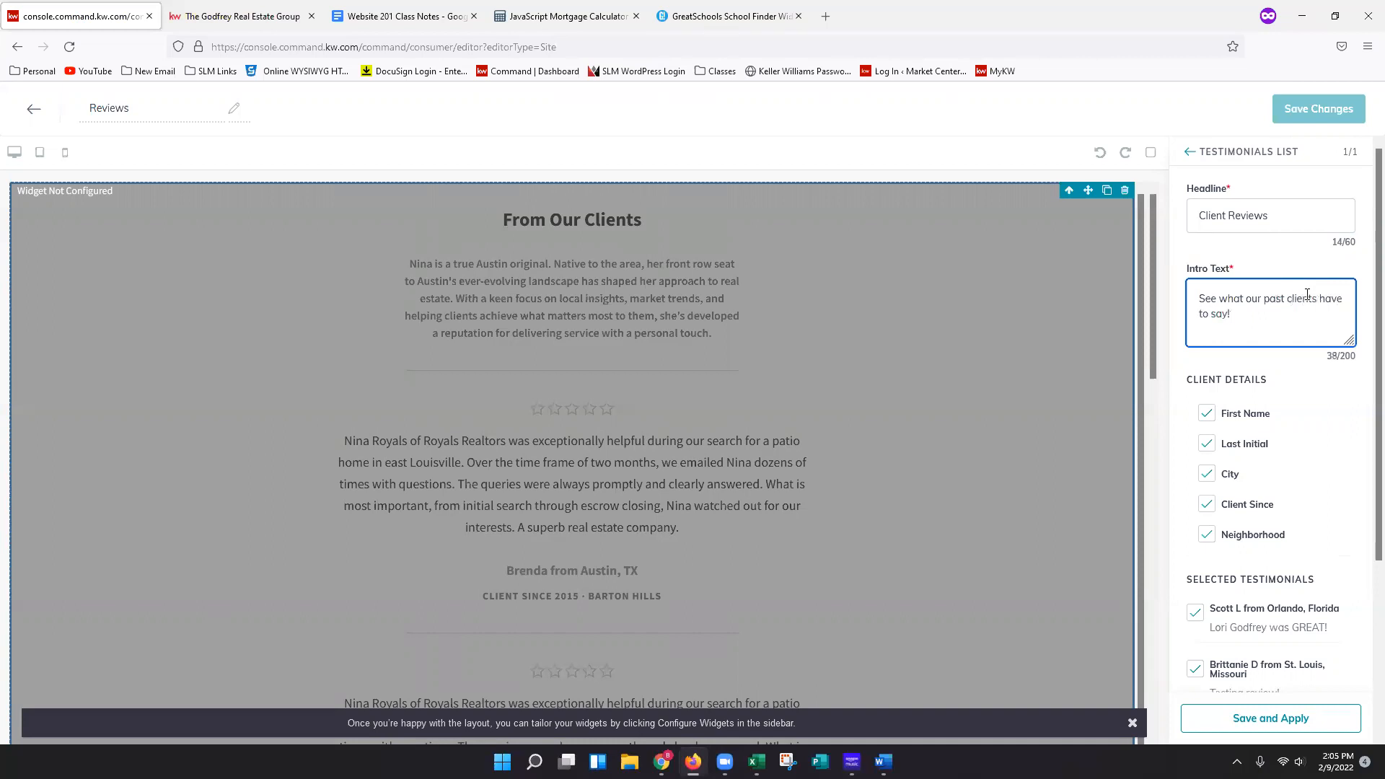
{"action": "left_click", "coordinate": [1344, 407]}
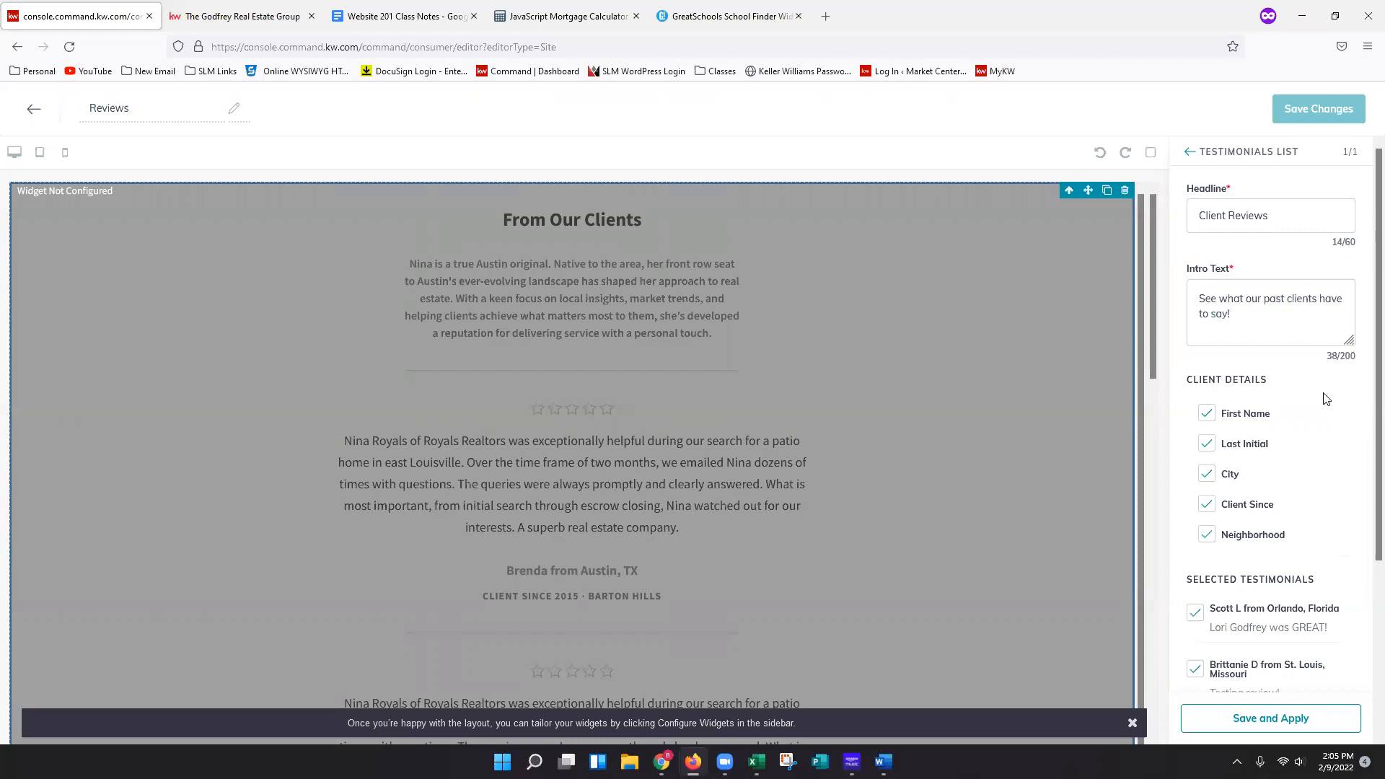
{"action": "scroll", "coordinate": [1322, 397], "scroll_direction": "down", "scroll_amount": 2}
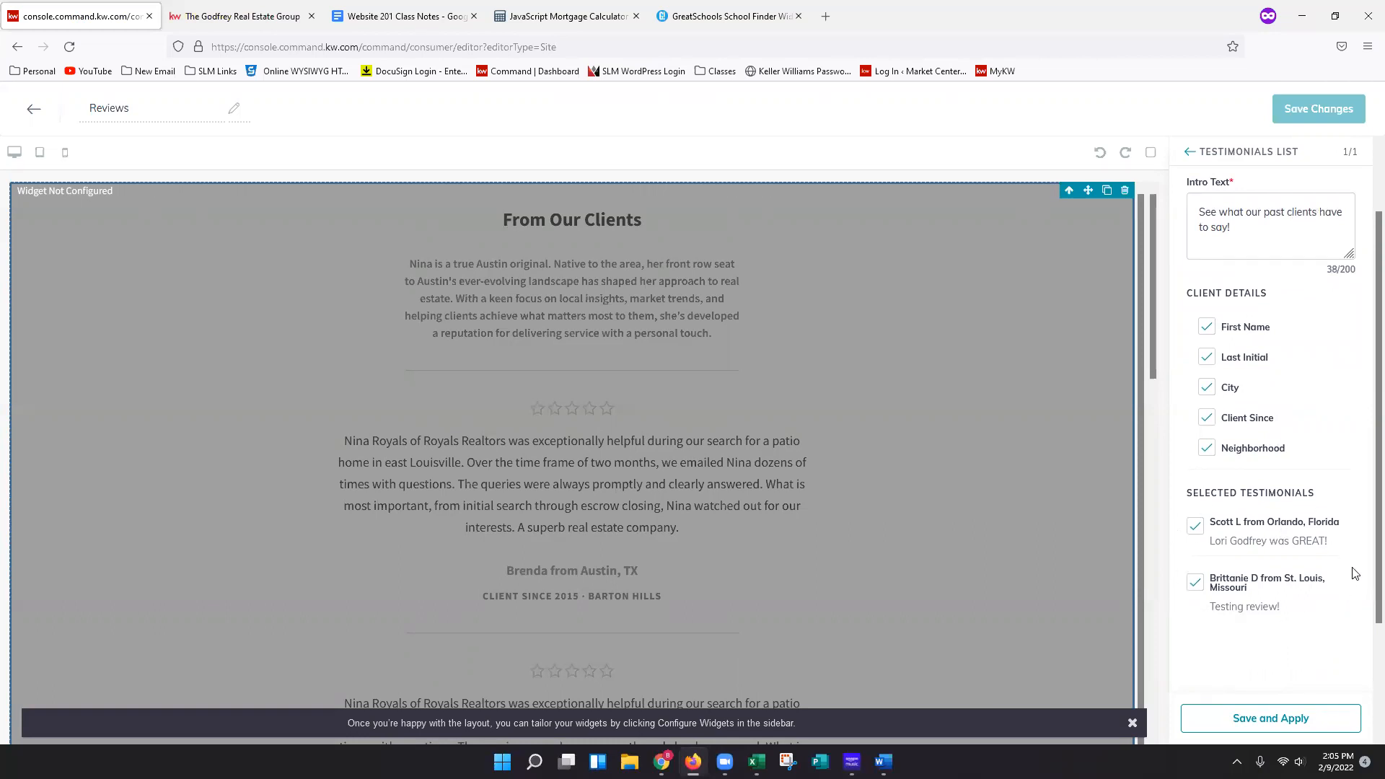
{"action": "scroll", "coordinate": [1279, 635], "scroll_direction": "down", "scroll_amount": 2}
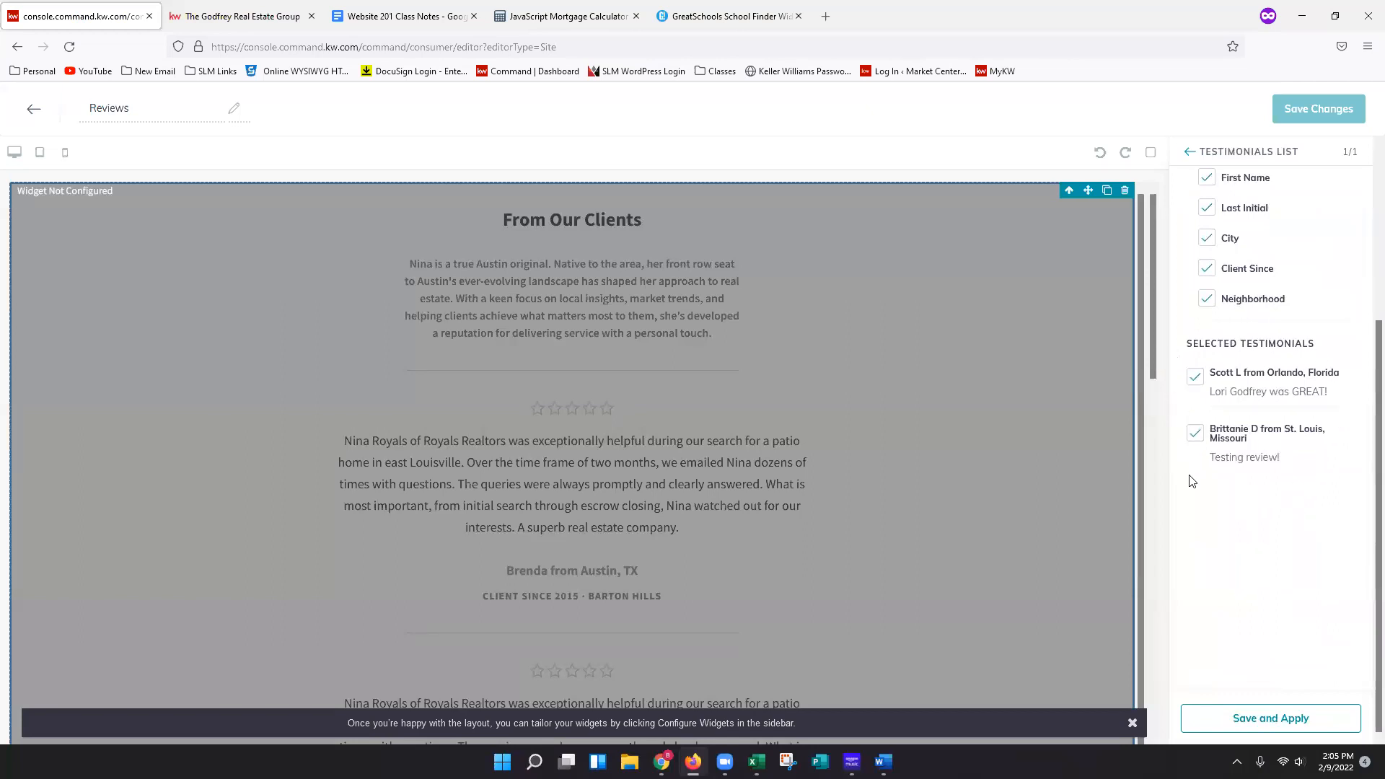
{"action": "scroll", "coordinate": [1283, 466], "scroll_direction": "up", "scroll_amount": 1}
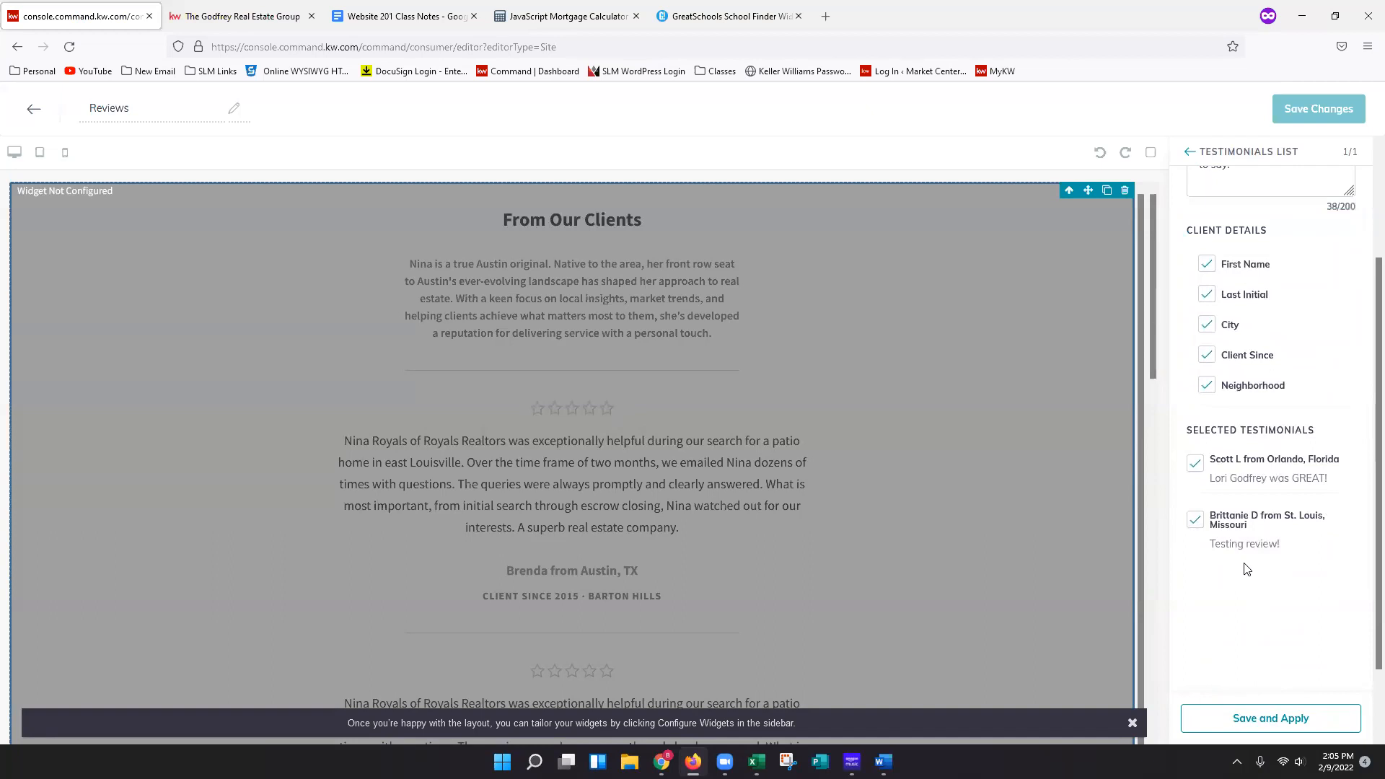
{"action": "left_click", "coordinate": [1277, 726]}
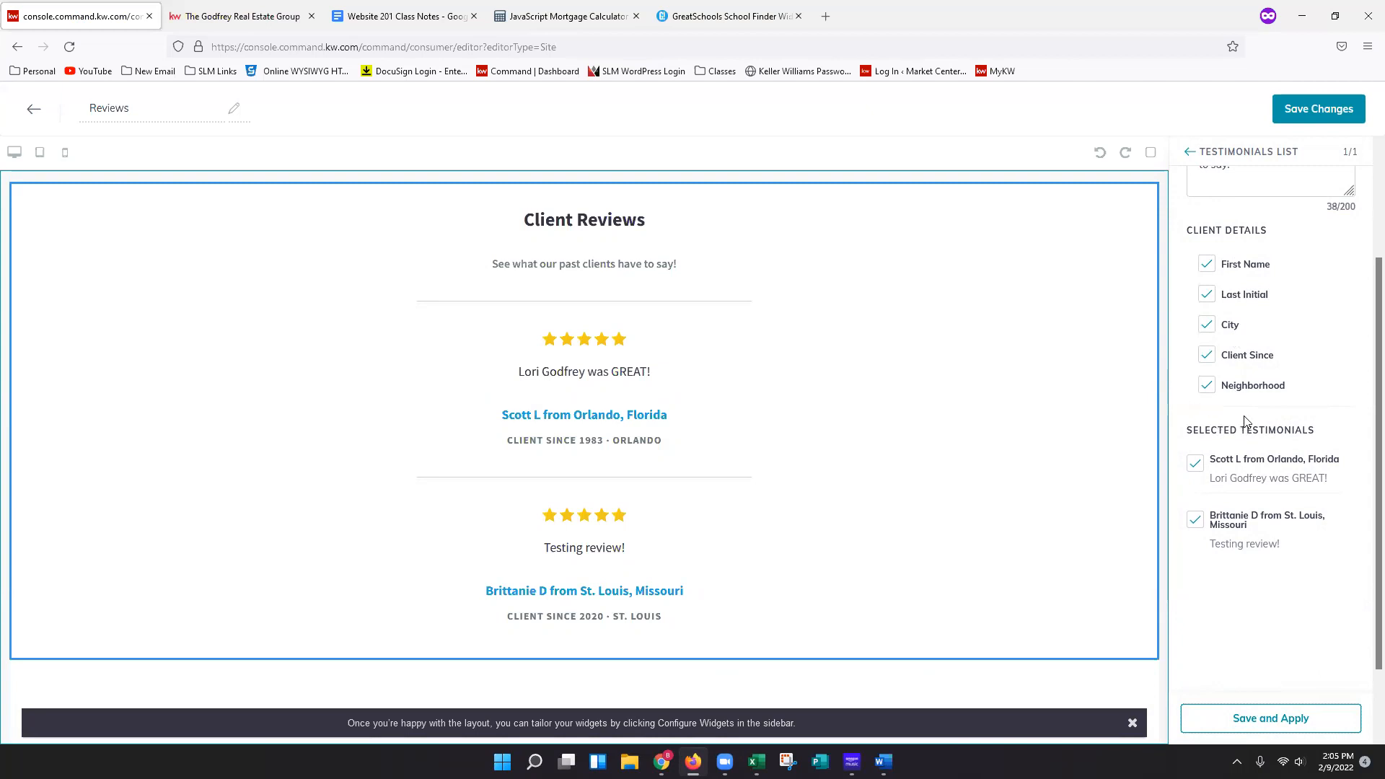
Hide the Client Since and Last Initial client details and apply the widget settings.
{"action": "left_click", "coordinate": [1207, 356]}
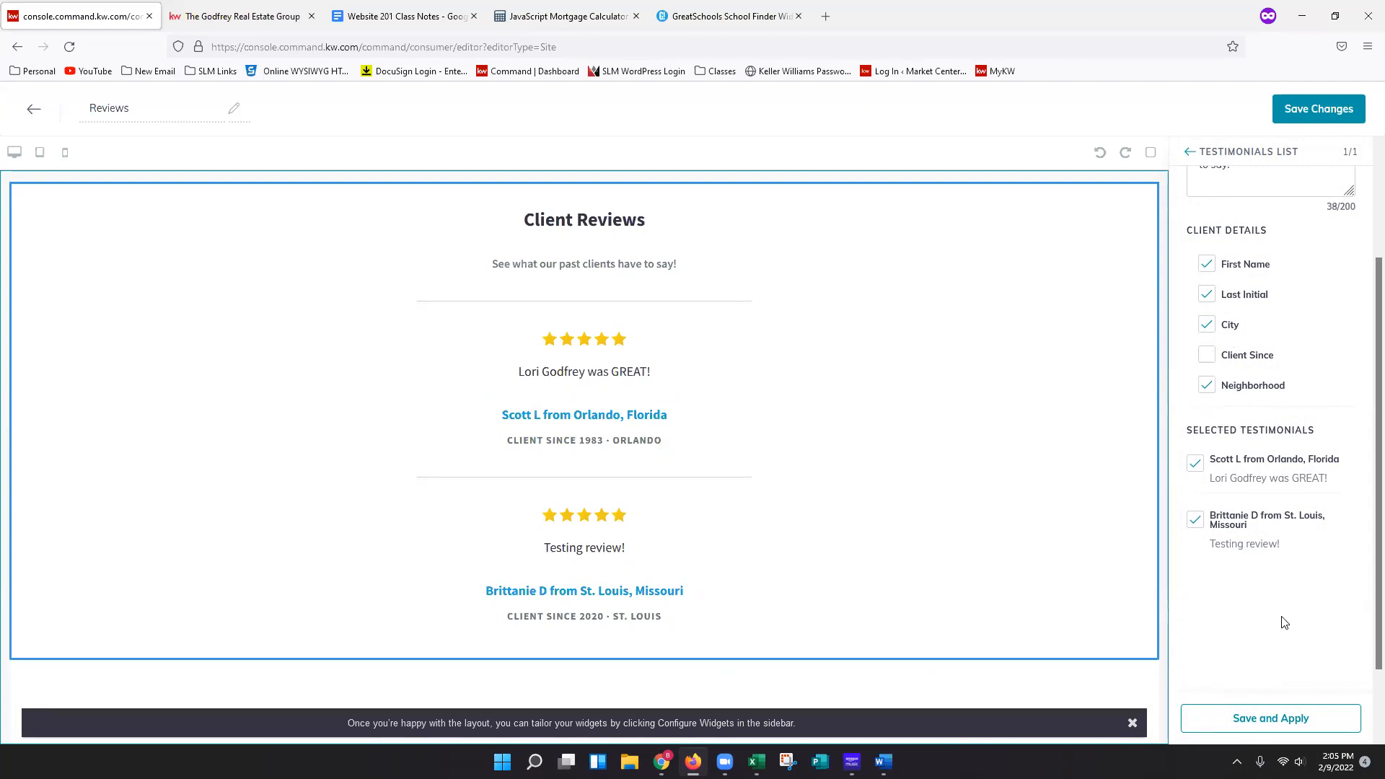
{"action": "left_click", "coordinate": [1207, 295]}
{"action": "left_click", "coordinate": [1271, 721]}
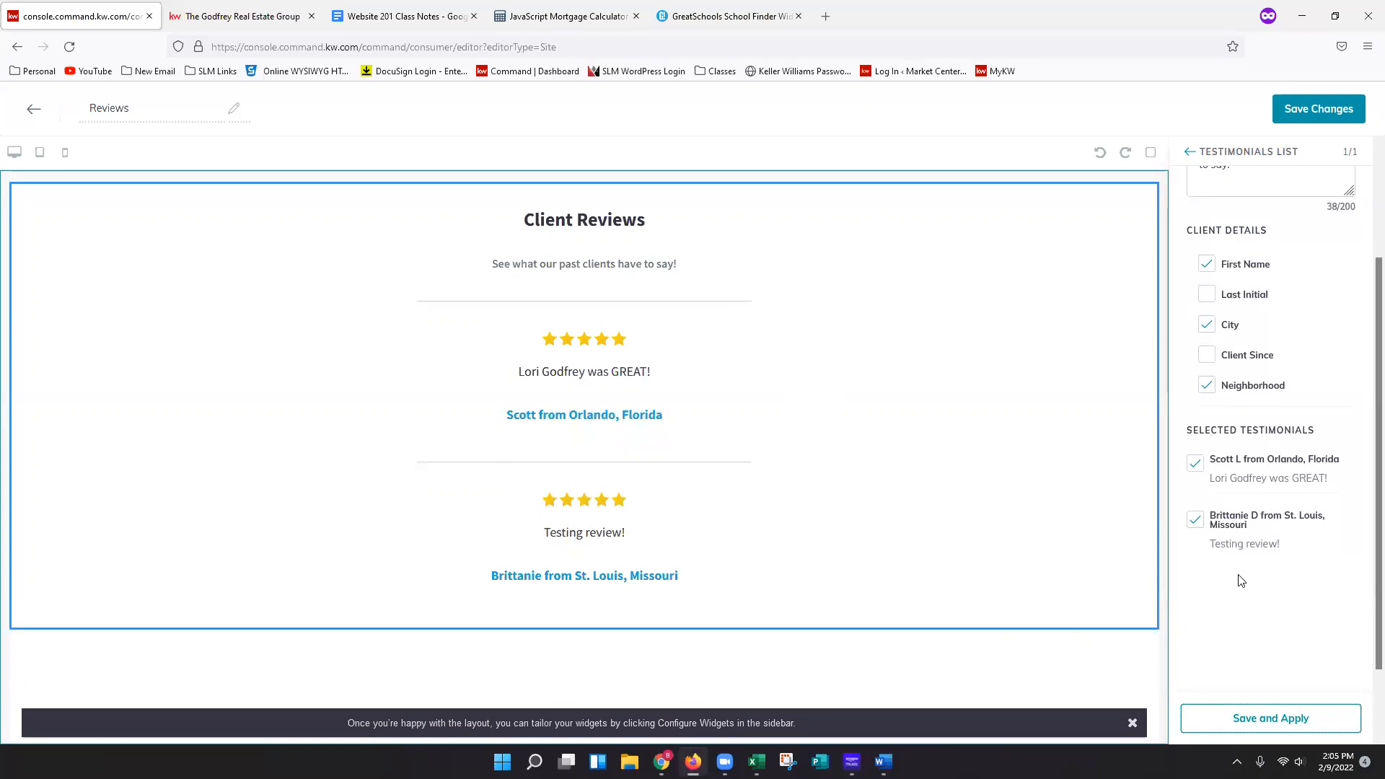
Save the Reviews page, declining to continue to site and app settings.
{"action": "left_click", "coordinate": [224, 16]}
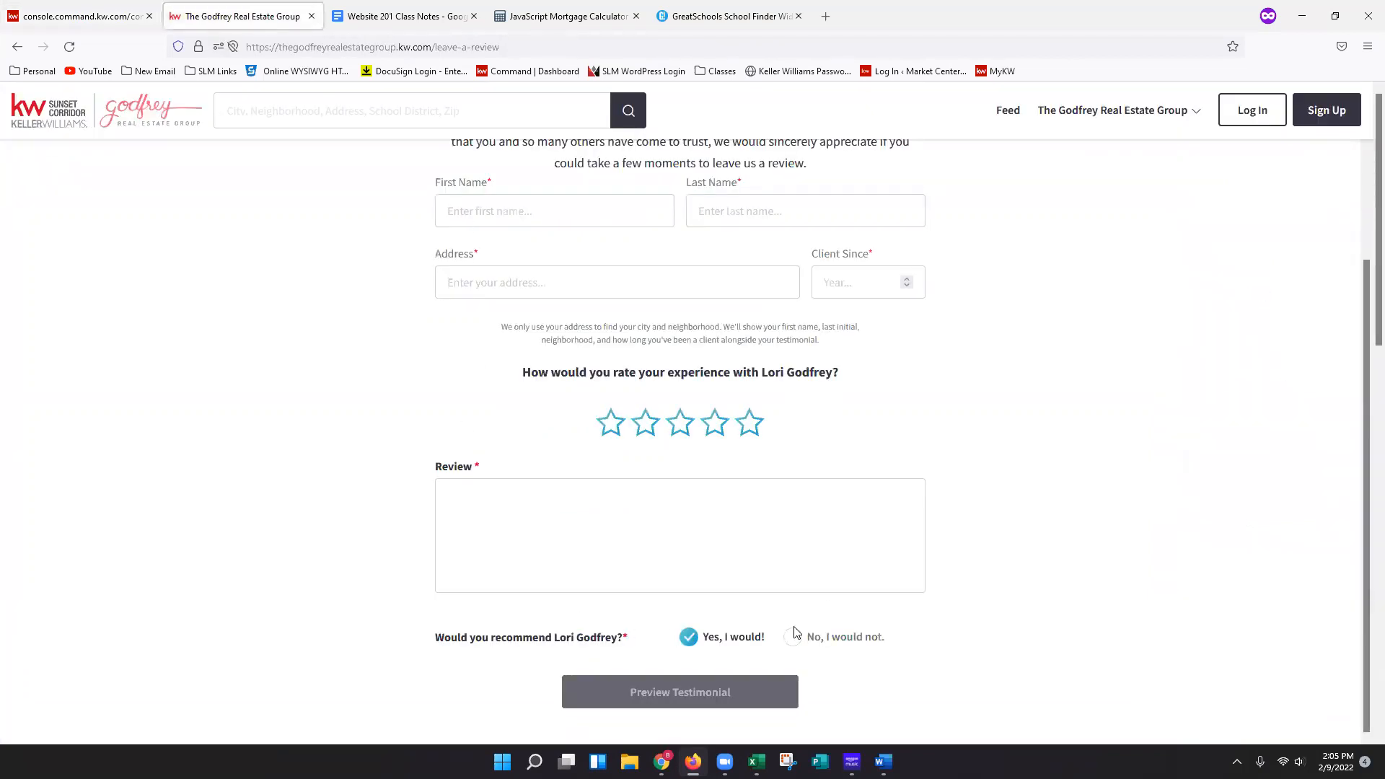
{"action": "left_click", "coordinate": [108, 17]}
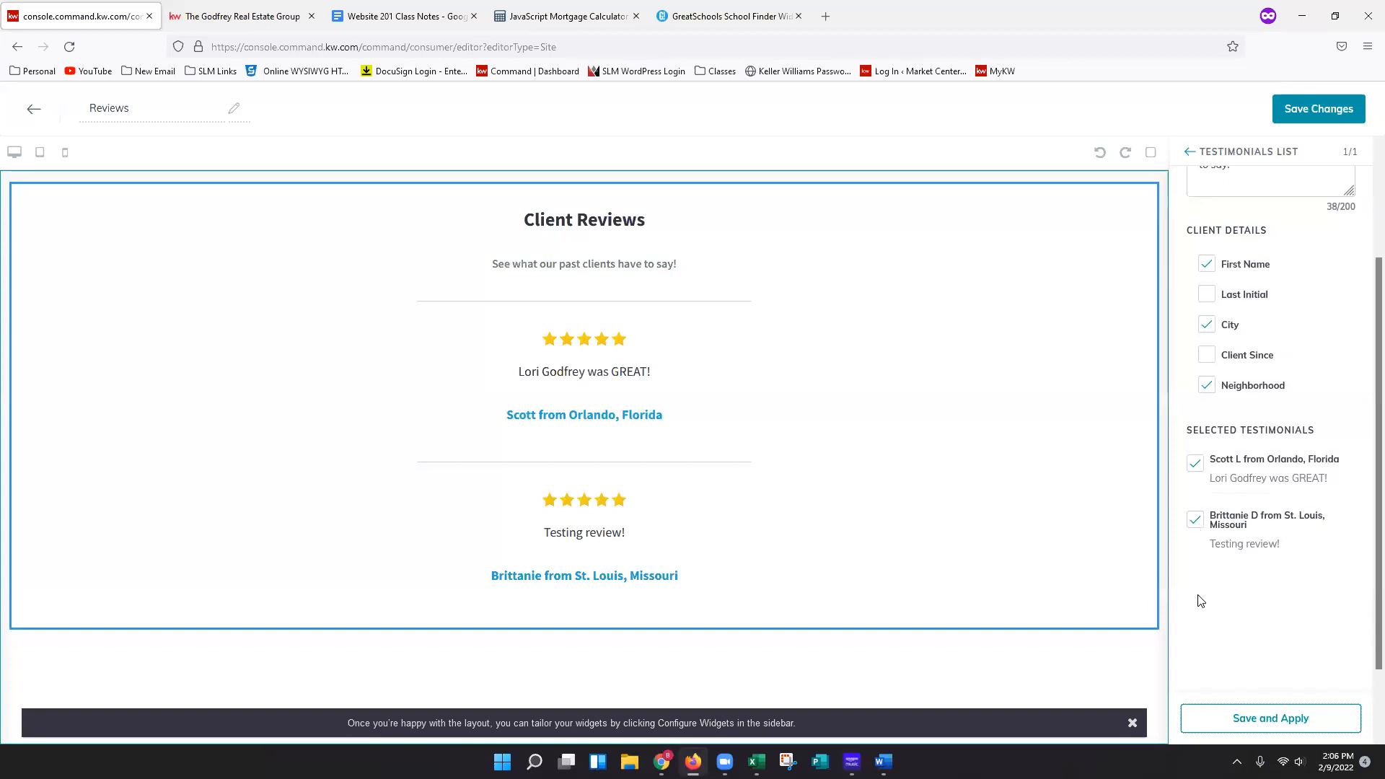
{"action": "scroll", "coordinate": [1201, 599], "scroll_direction": "down", "scroll_amount": 2}
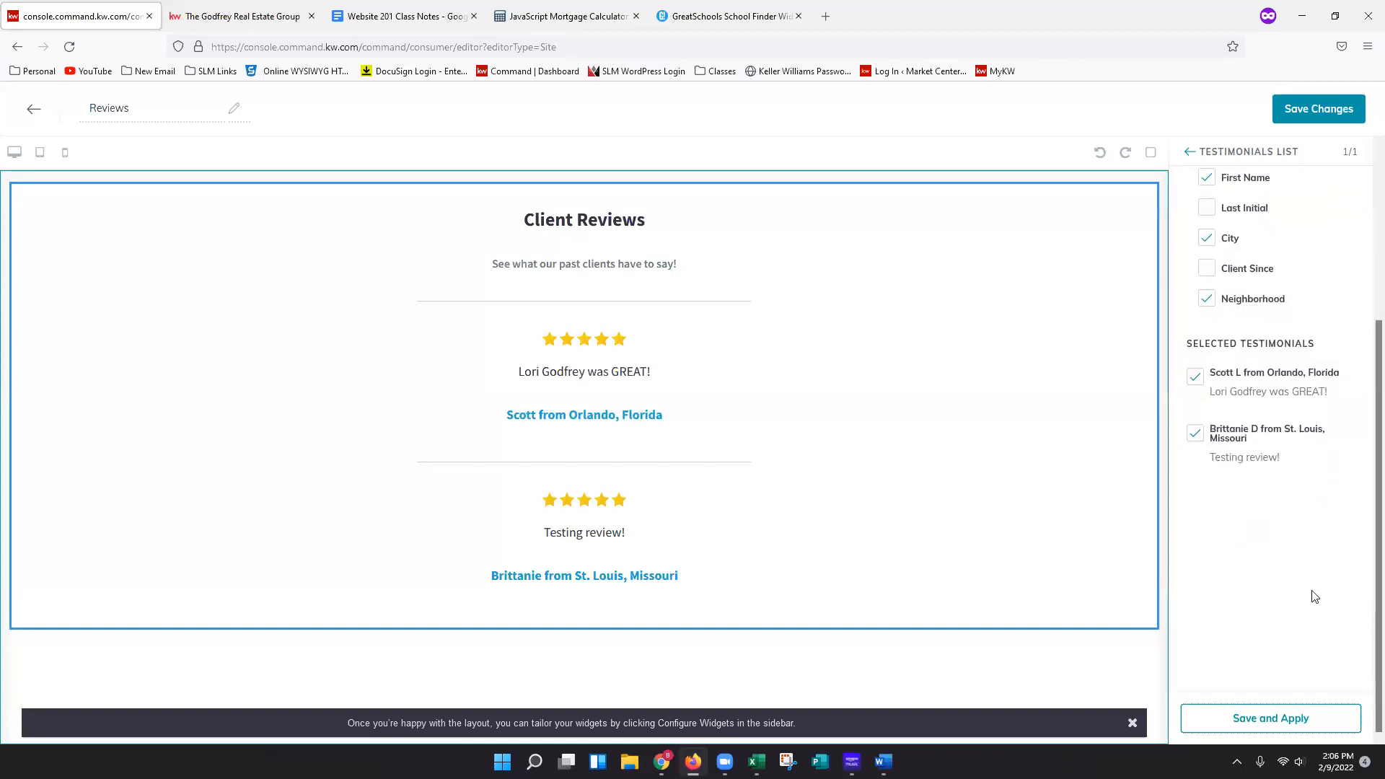
{"action": "scroll", "coordinate": [1307, 448], "scroll_direction": "up", "scroll_amount": 5}
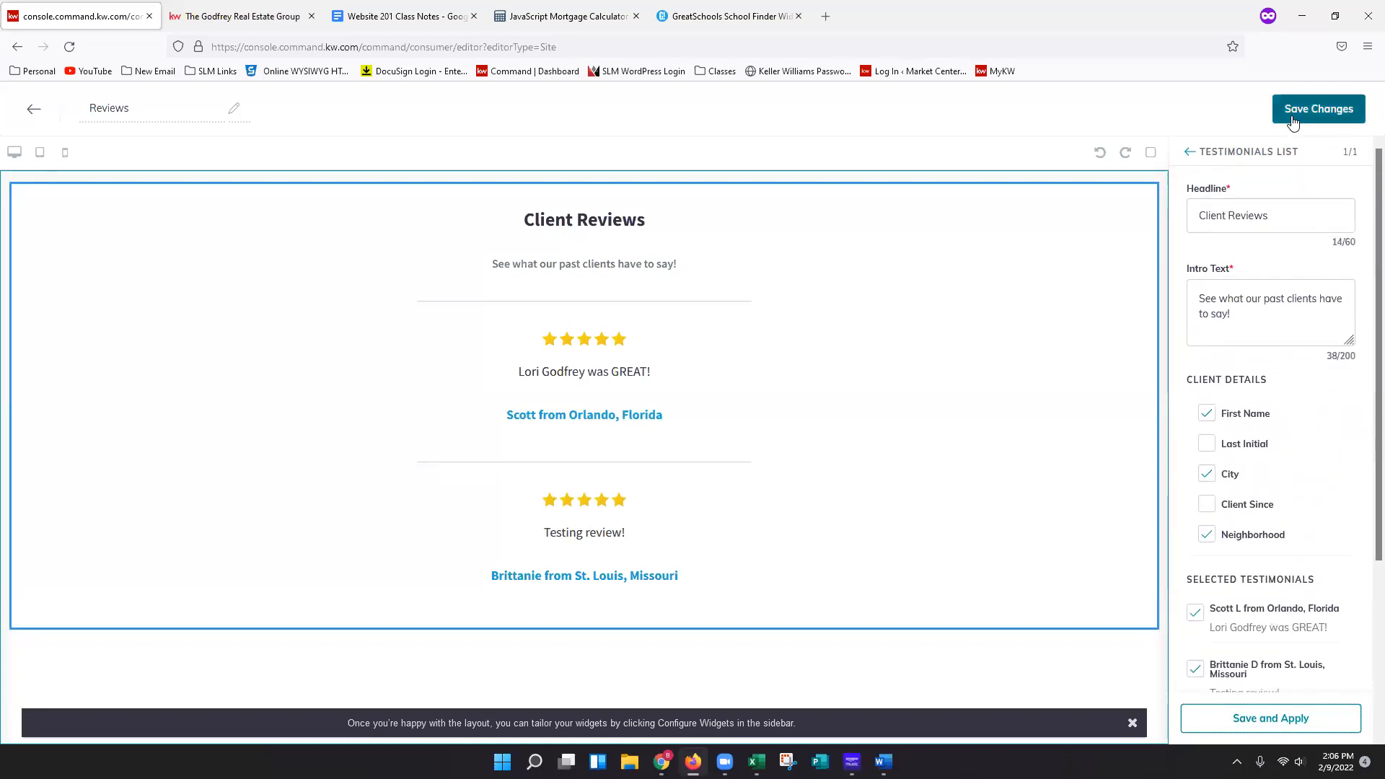
{"action": "left_click", "coordinate": [1321, 122]}
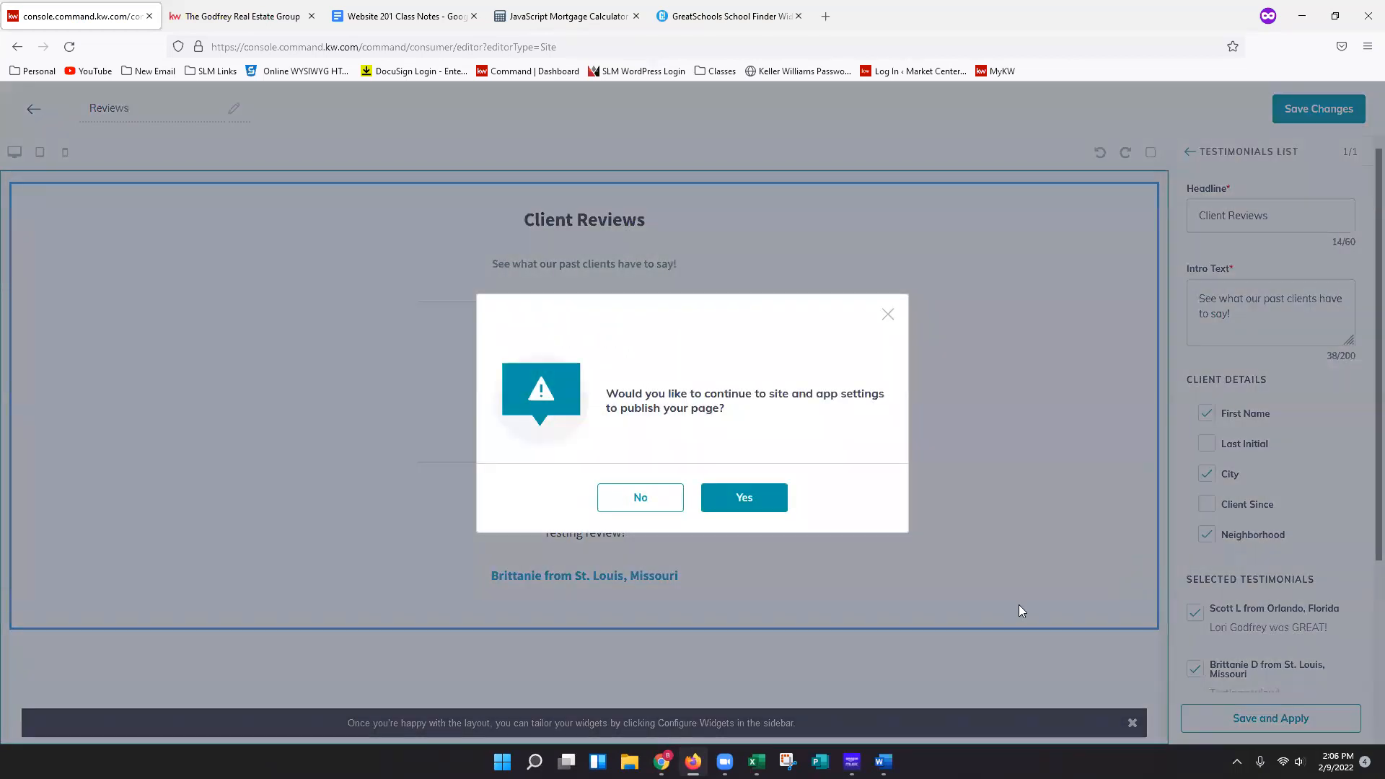
{"action": "left_click", "coordinate": [648, 509]}
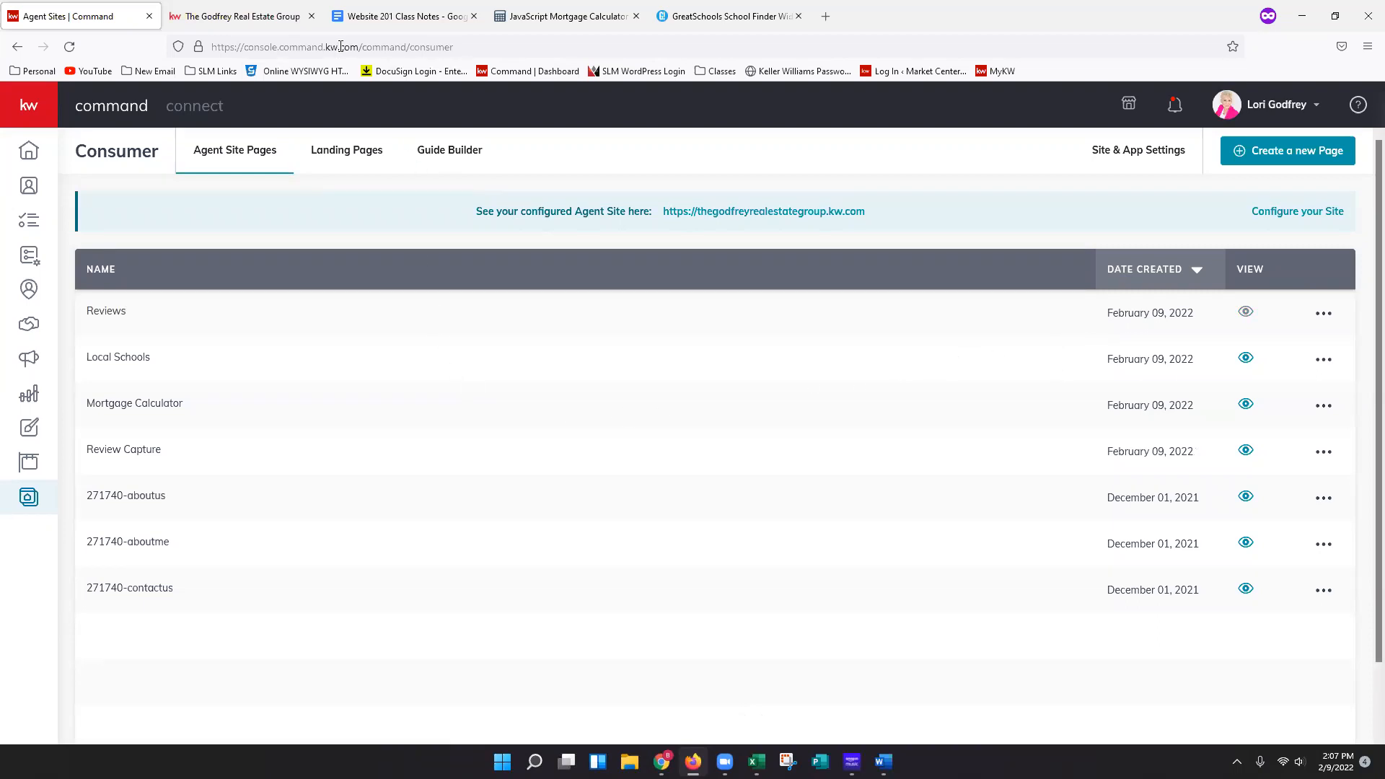
Review the Custom Content Pages and embedding instructions in the Website 201 class notes.
{"action": "left_click", "coordinate": [383, 22]}
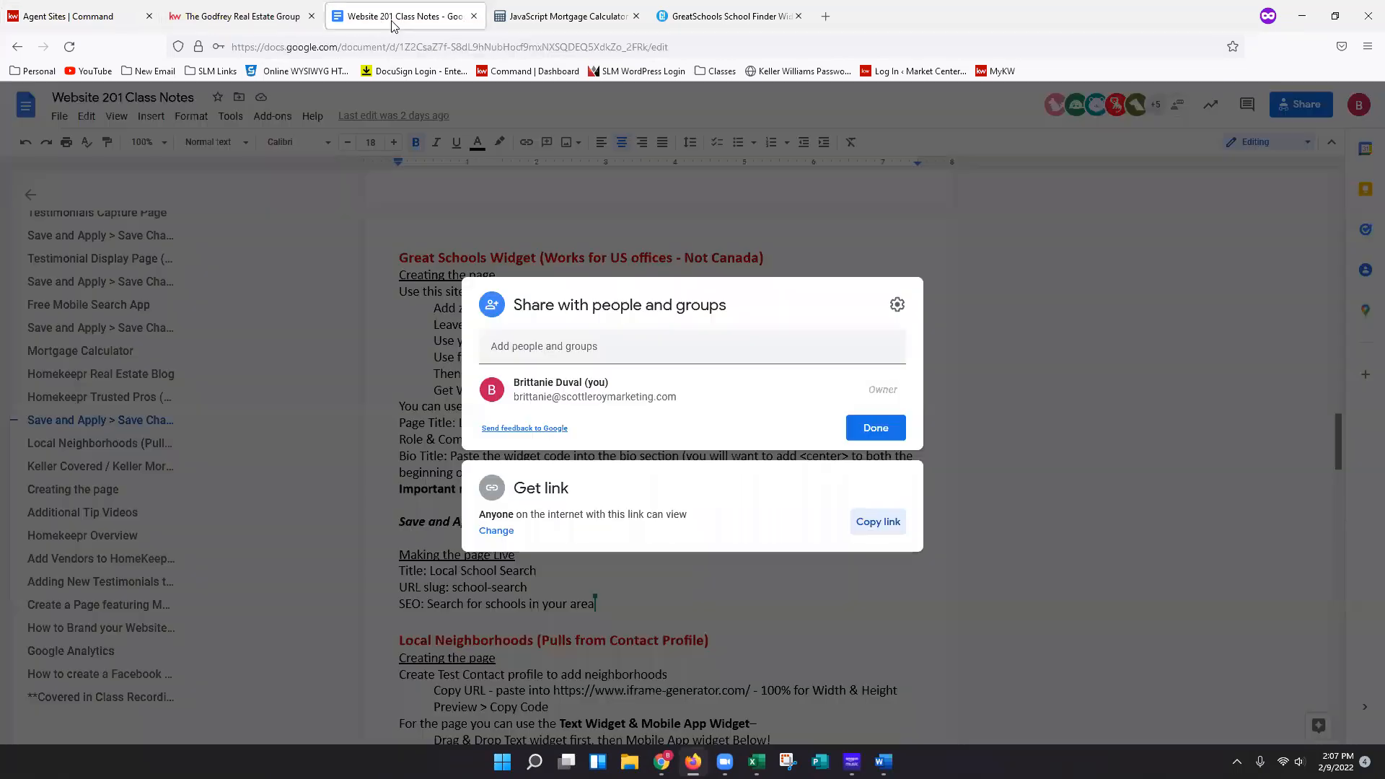
{"action": "left_click", "coordinate": [1040, 343]}
{"action": "scroll", "coordinate": [1022, 337], "scroll_direction": "down", "scroll_amount": 5}
{"action": "scroll", "coordinate": [1021, 335], "scroll_direction": "down", "scroll_amount": 10}
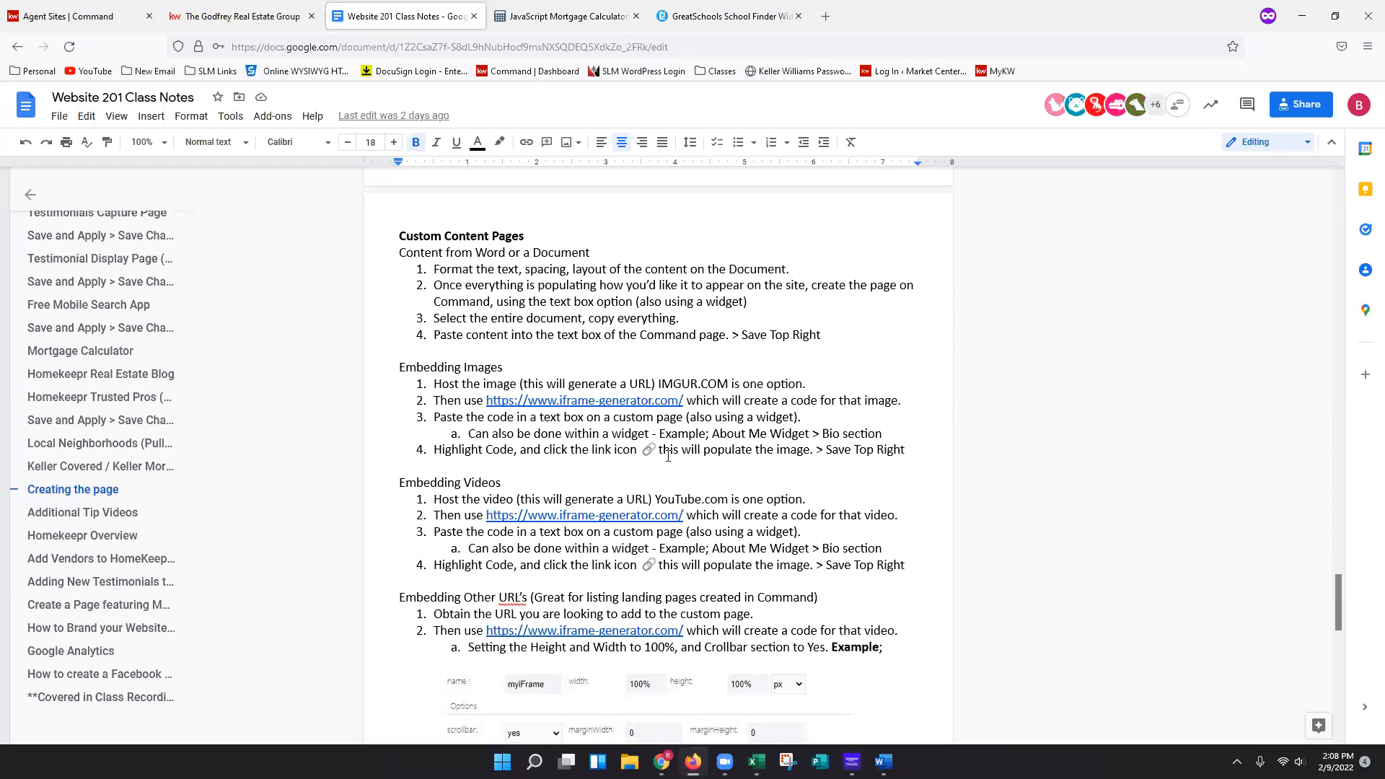
{"action": "scroll", "coordinate": [669, 456], "scroll_direction": "down", "scroll_amount": 3}
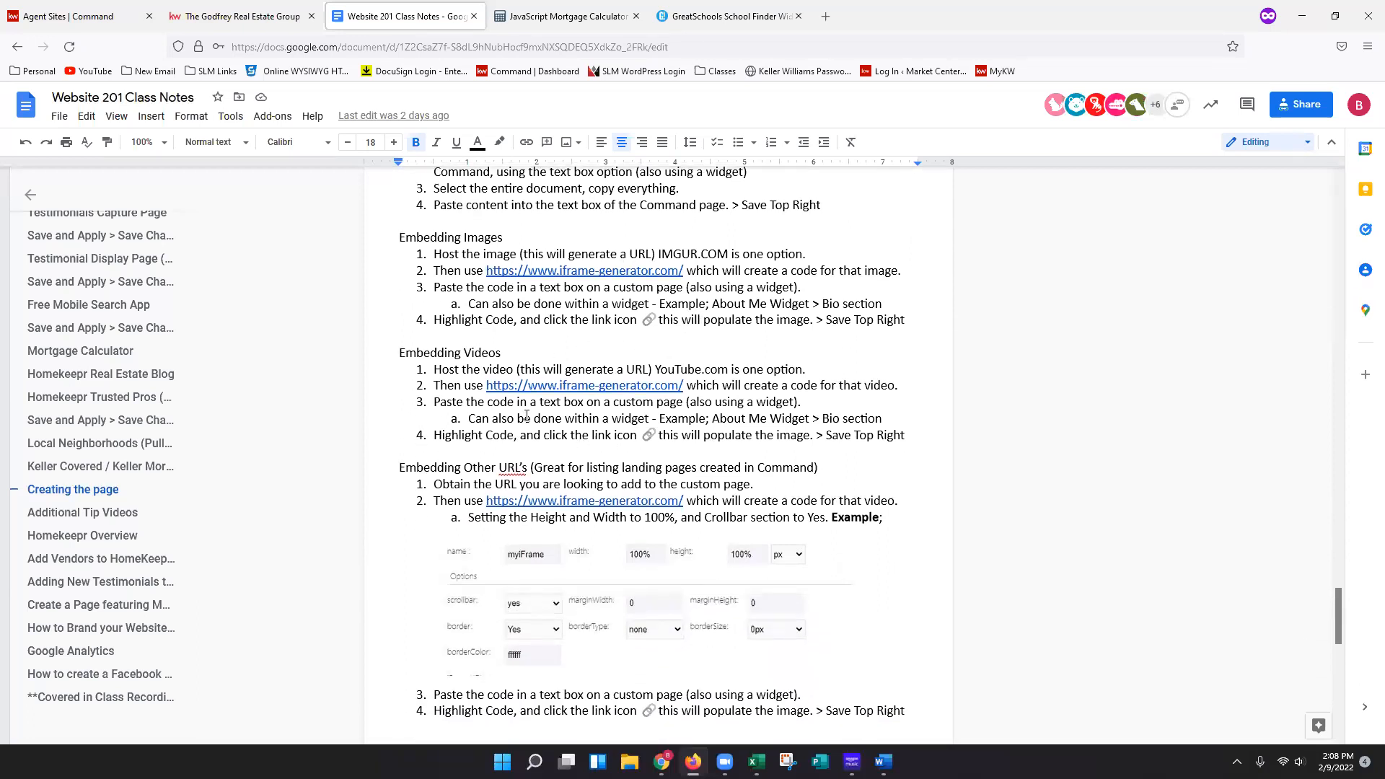
{"action": "scroll", "coordinate": [654, 441], "scroll_direction": "down", "scroll_amount": 3}
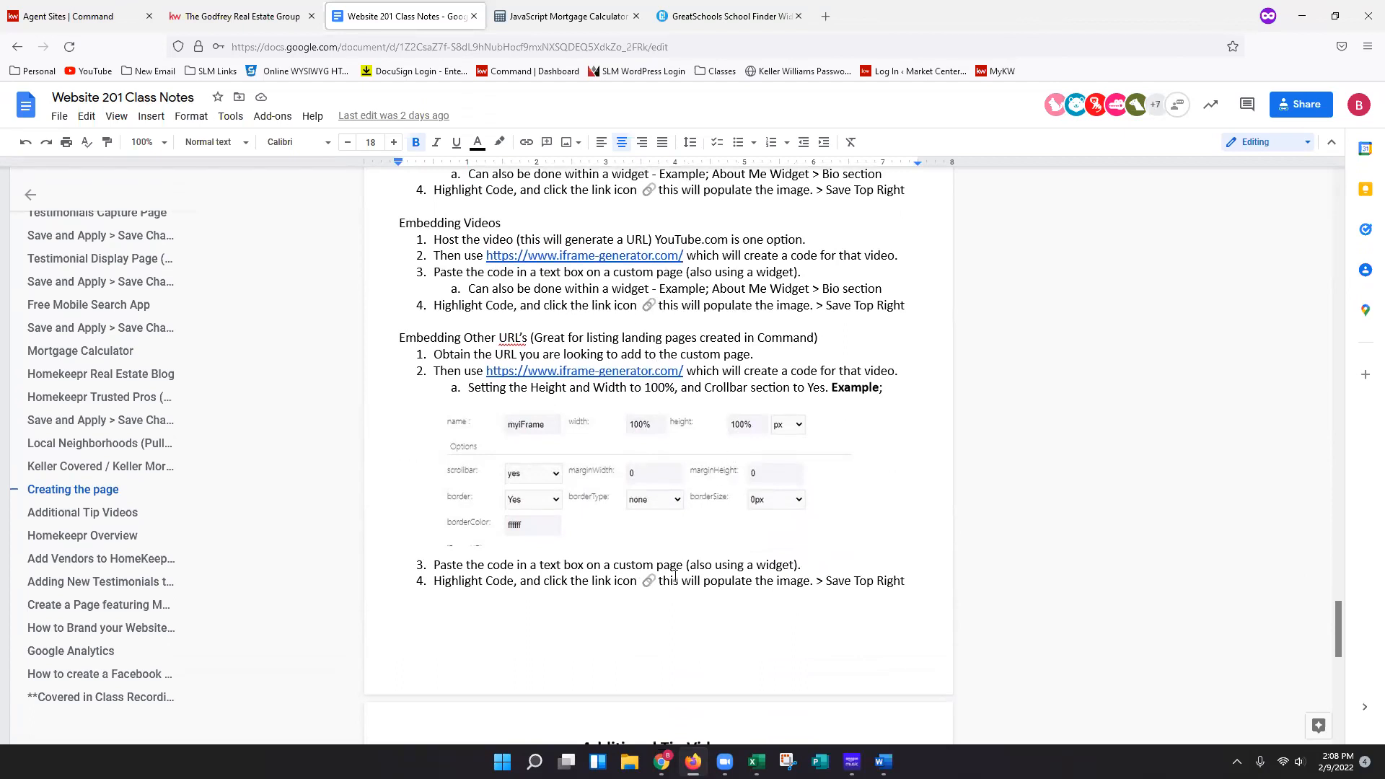
{"action": "scroll", "coordinate": [675, 577], "scroll_direction": "down", "scroll_amount": 4}
{"action": "scroll", "coordinate": [740, 548], "scroll_direction": "up", "scroll_amount": 3}
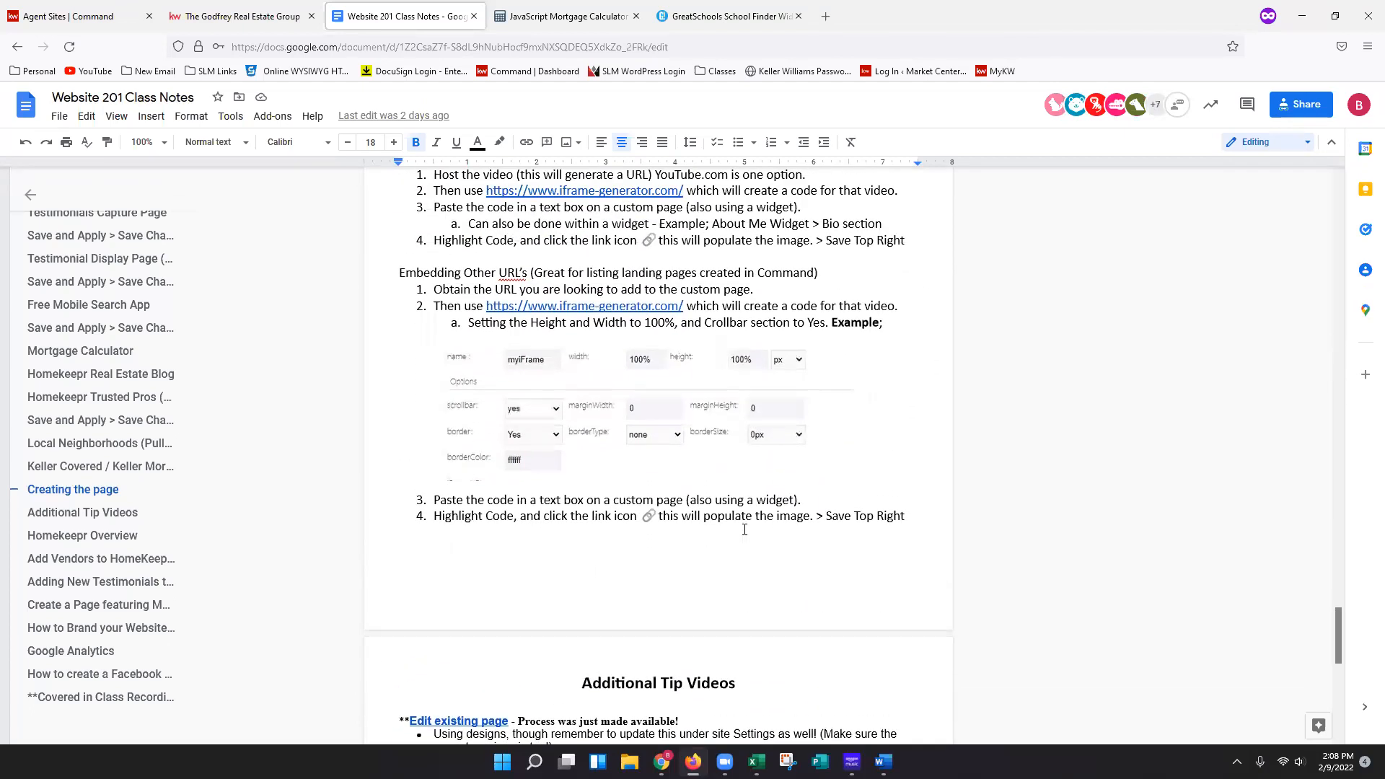
{"action": "scroll", "coordinate": [745, 530], "scroll_direction": "up", "scroll_amount": 8}
{"action": "scroll", "coordinate": [772, 525], "scroll_direction": "up", "scroll_amount": 10}
{"action": "scroll", "coordinate": [825, 514], "scroll_direction": "up", "scroll_amount": 12}
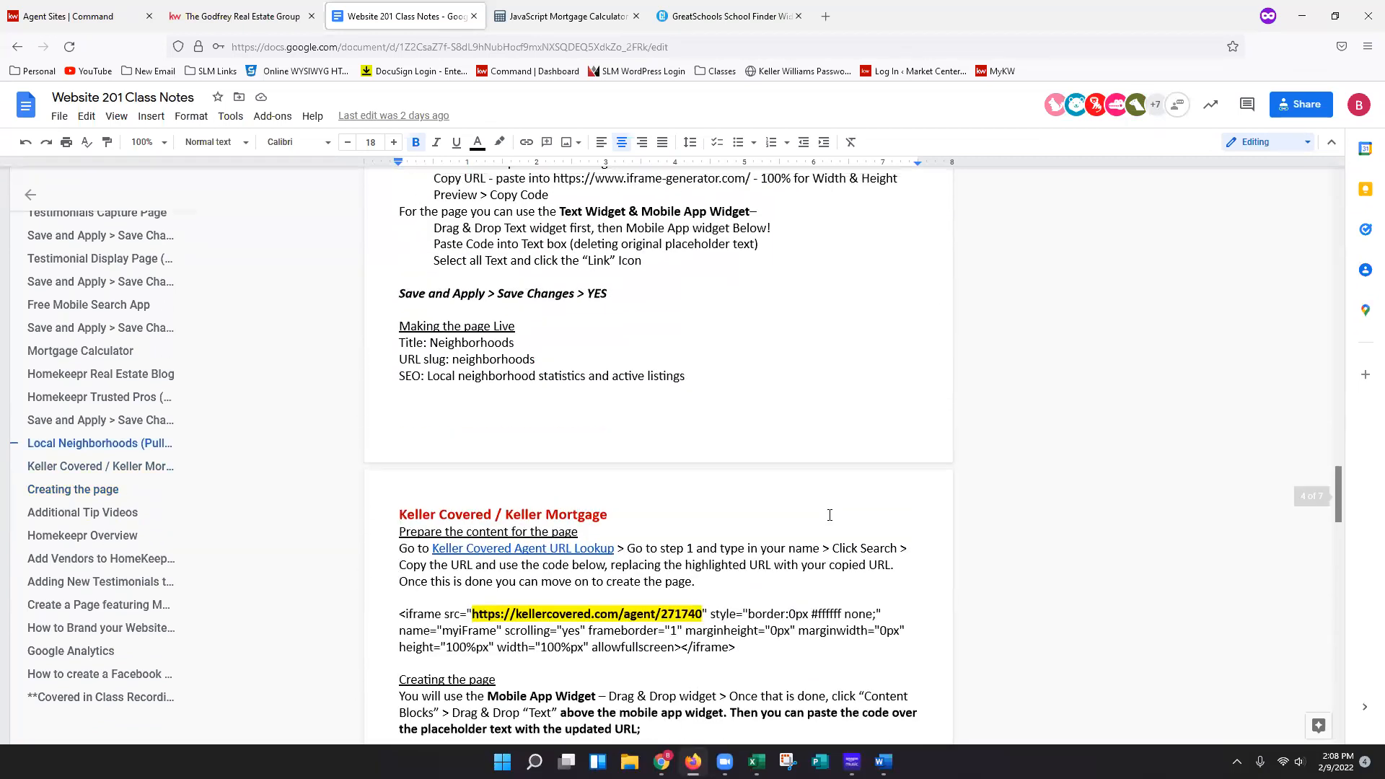
{"action": "scroll", "coordinate": [830, 515], "scroll_direction": "up", "scroll_amount": 4}
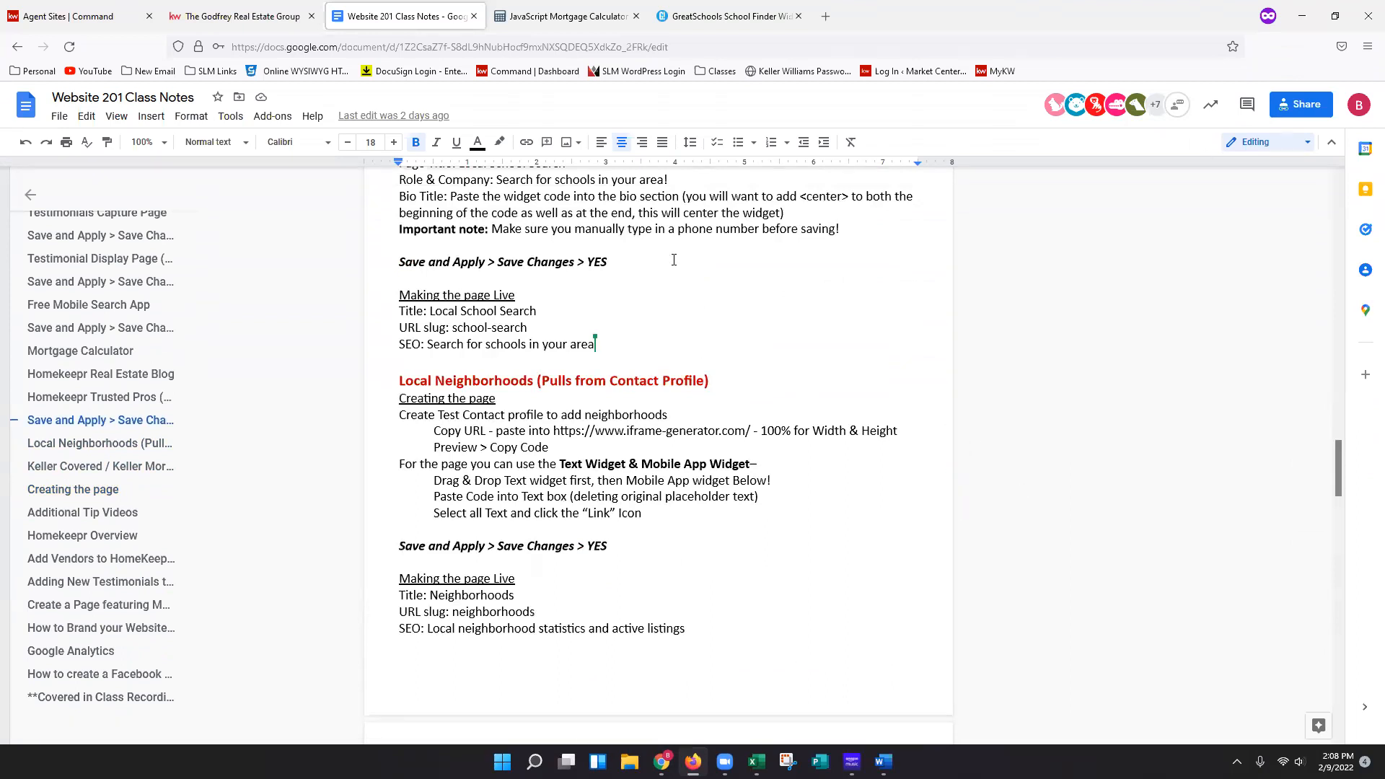
Open the Website 201 - Custom page document by pasting its link into the browser address bar.
{"action": "left_click", "coordinate": [765, 19]}
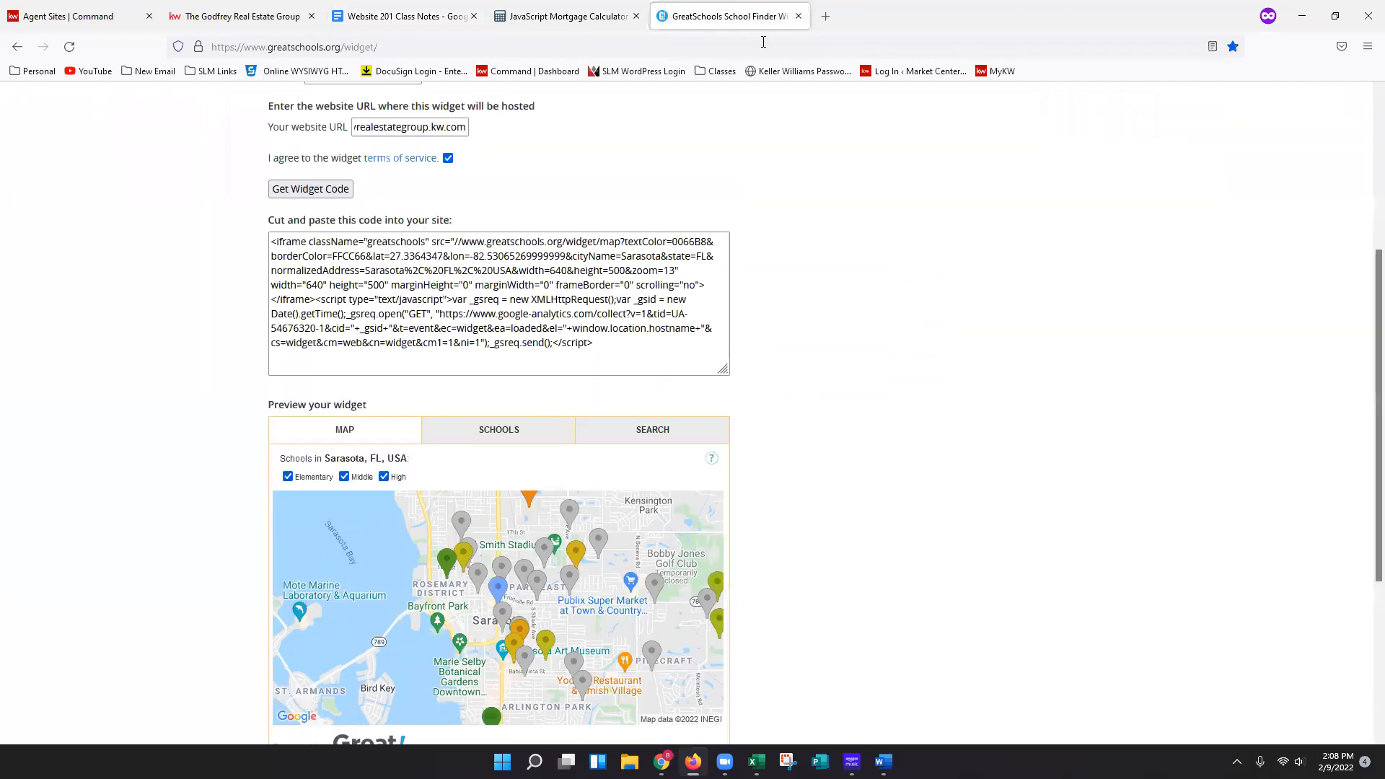
{"action": "left_click", "coordinate": [716, 71]}
{"action": "mouse_move", "coordinate": [785, 173]}
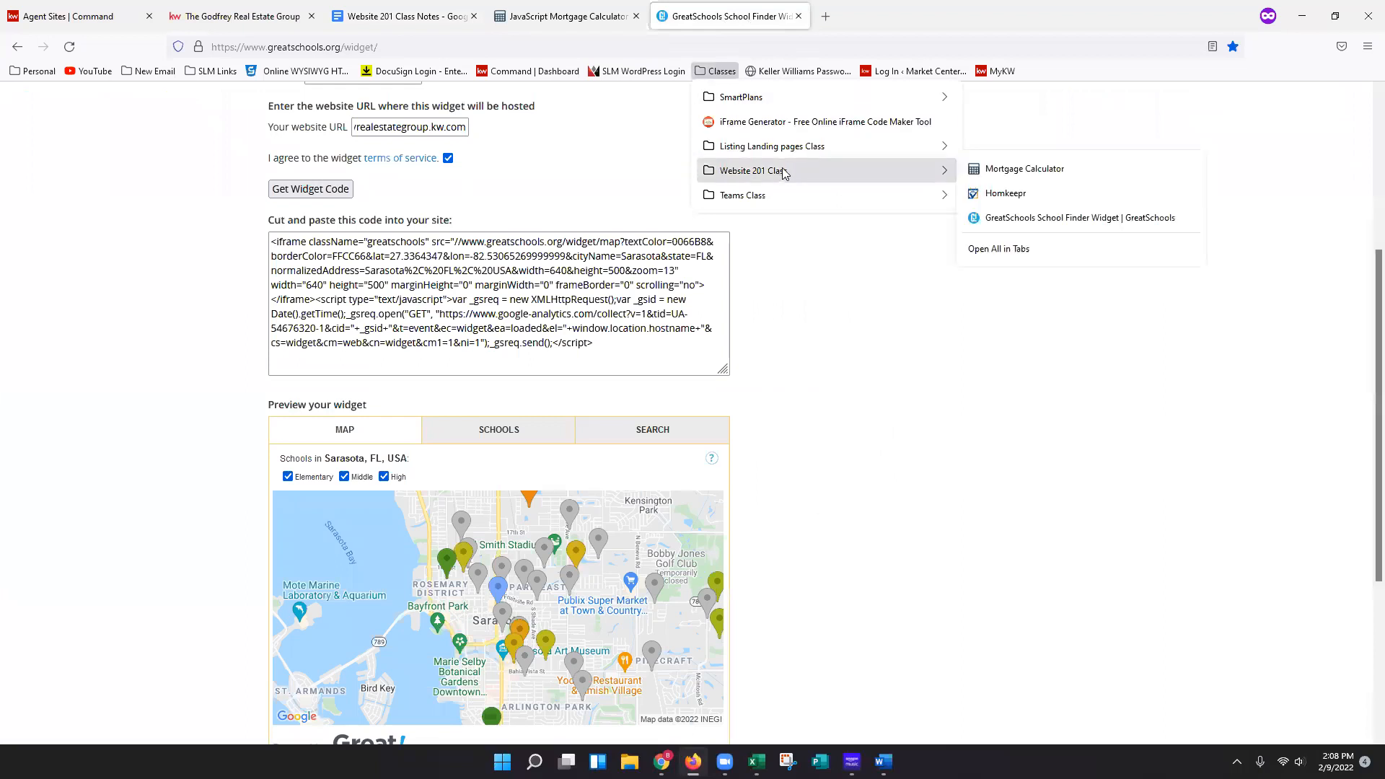
{"action": "left_click", "coordinate": [910, 443]}
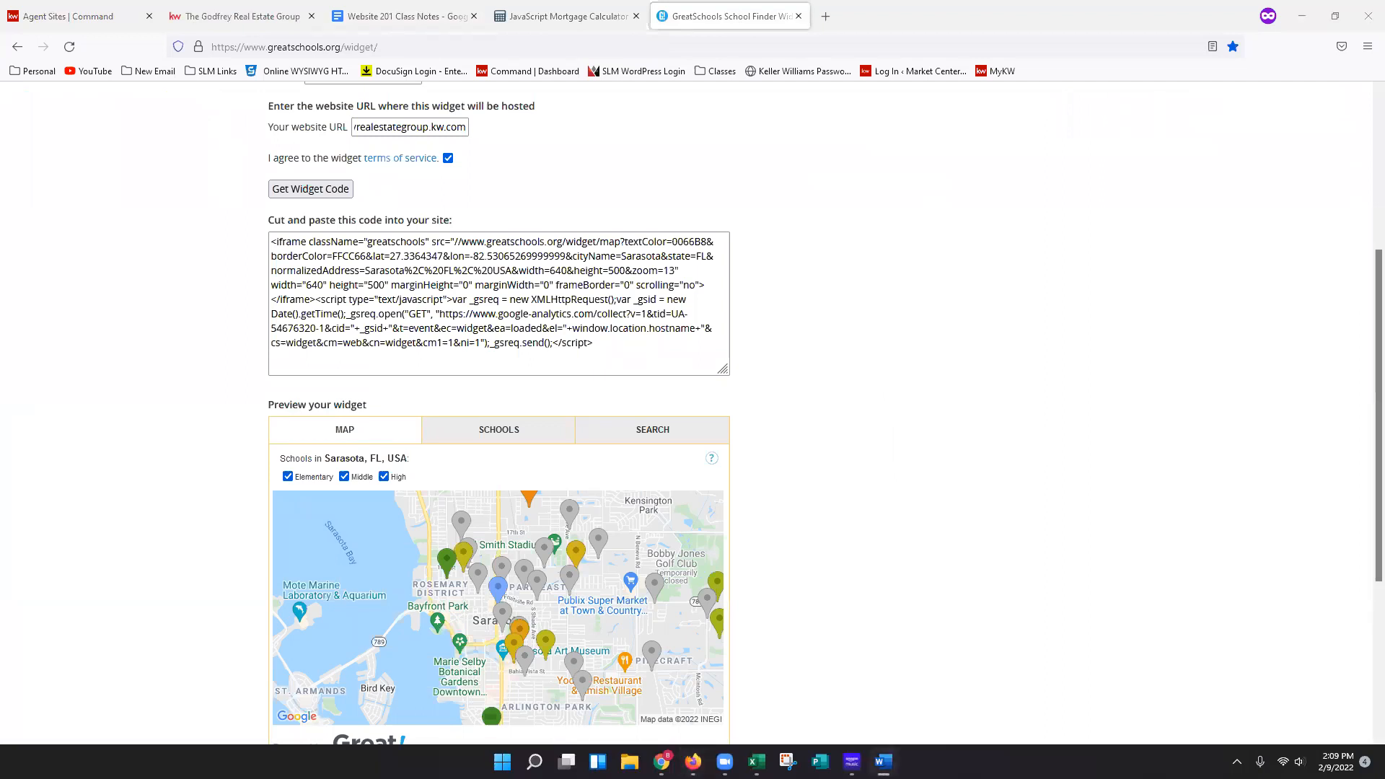
{"action": "left_click", "coordinate": [712, 50]}
{"action": "key", "text": "Return"}
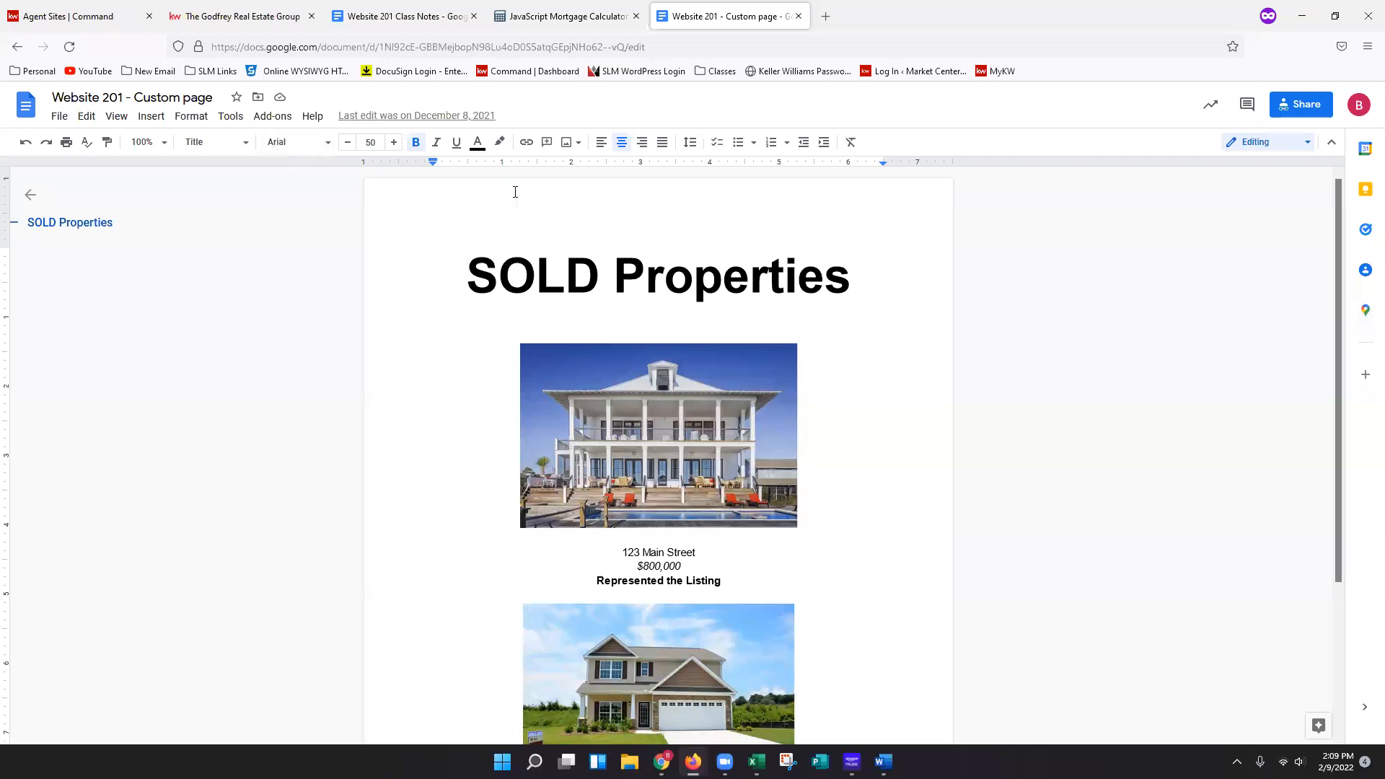
Review the SOLD Properties content in the custom page document.
{"action": "scroll", "coordinate": [845, 235], "scroll_direction": "down", "scroll_amount": 2}
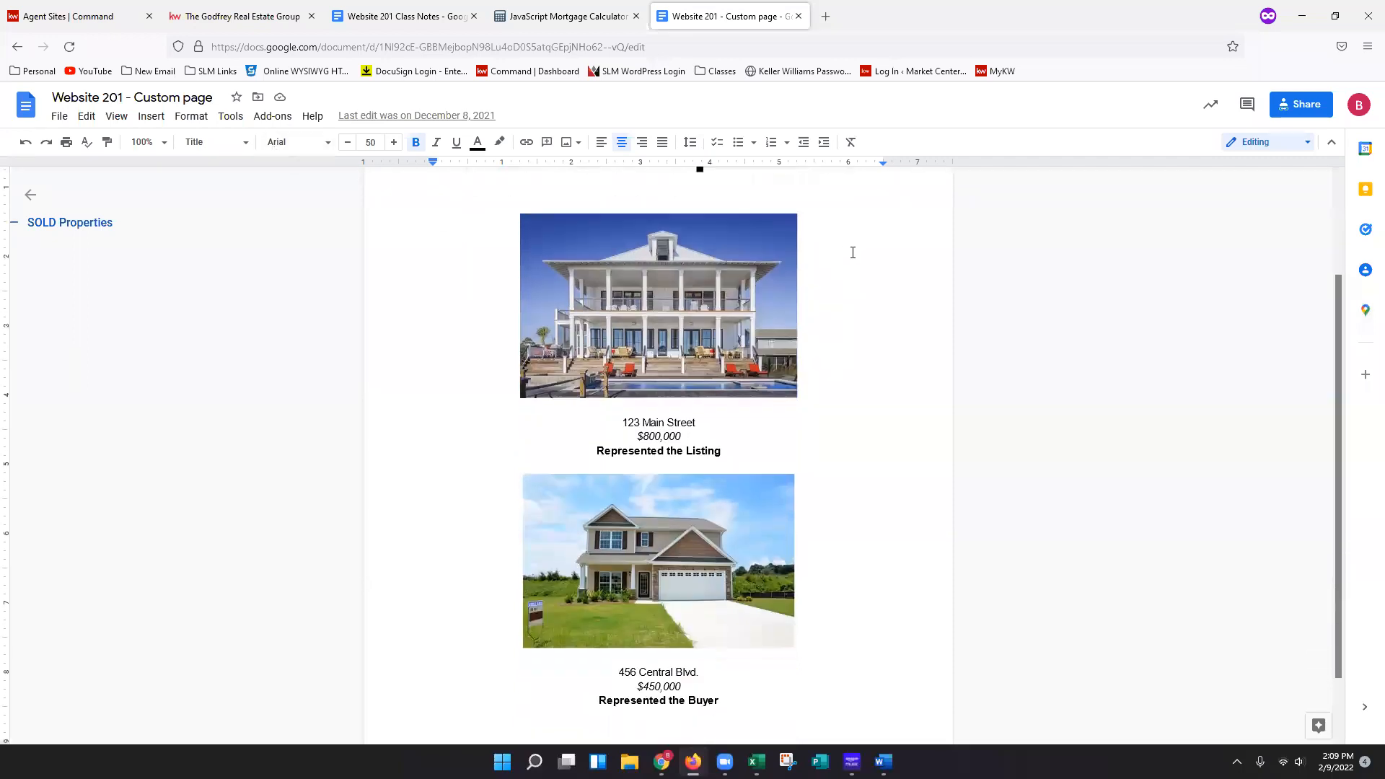
{"action": "scroll", "coordinate": [864, 281], "scroll_direction": "down", "scroll_amount": 1}
{"action": "scroll", "coordinate": [866, 461], "scroll_direction": "up", "scroll_amount": 3}
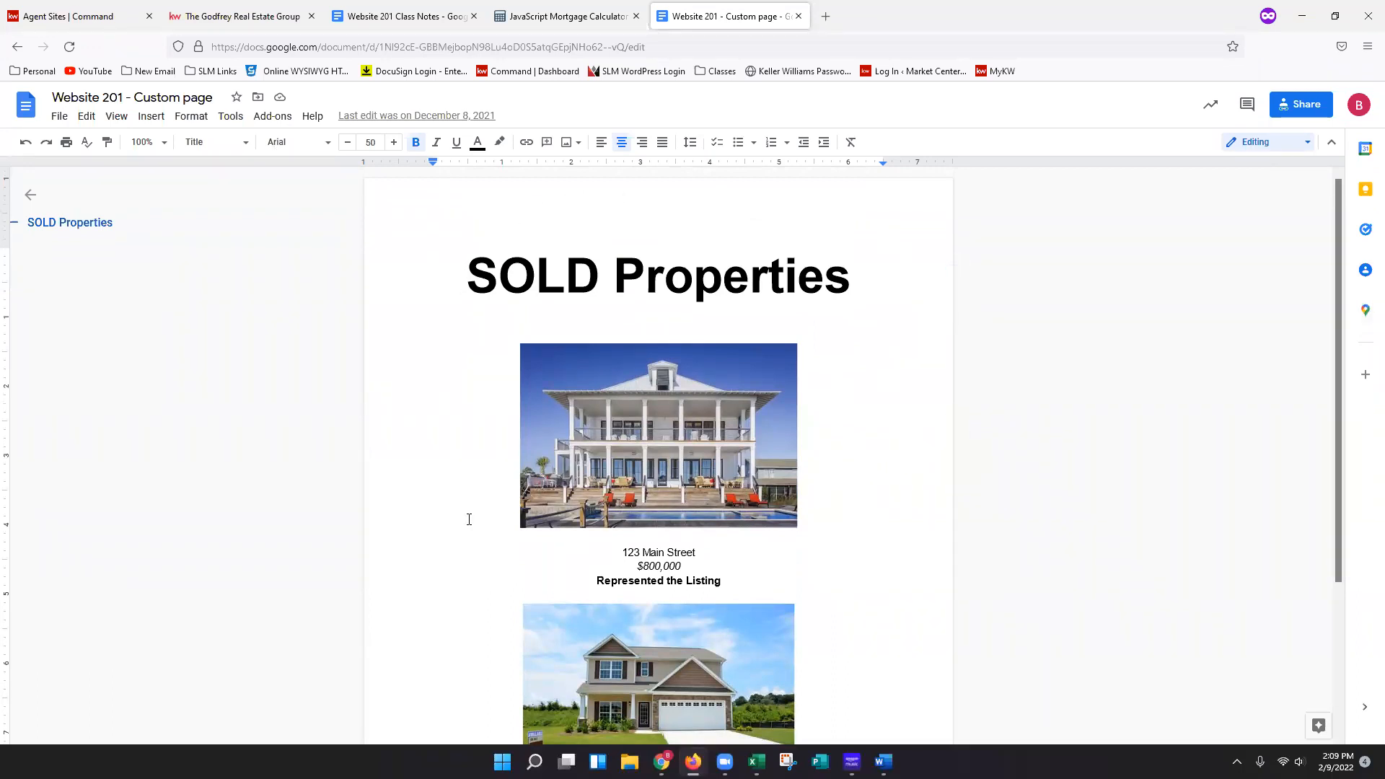
{"action": "scroll", "coordinate": [855, 652], "scroll_direction": "down", "scroll_amount": 2}
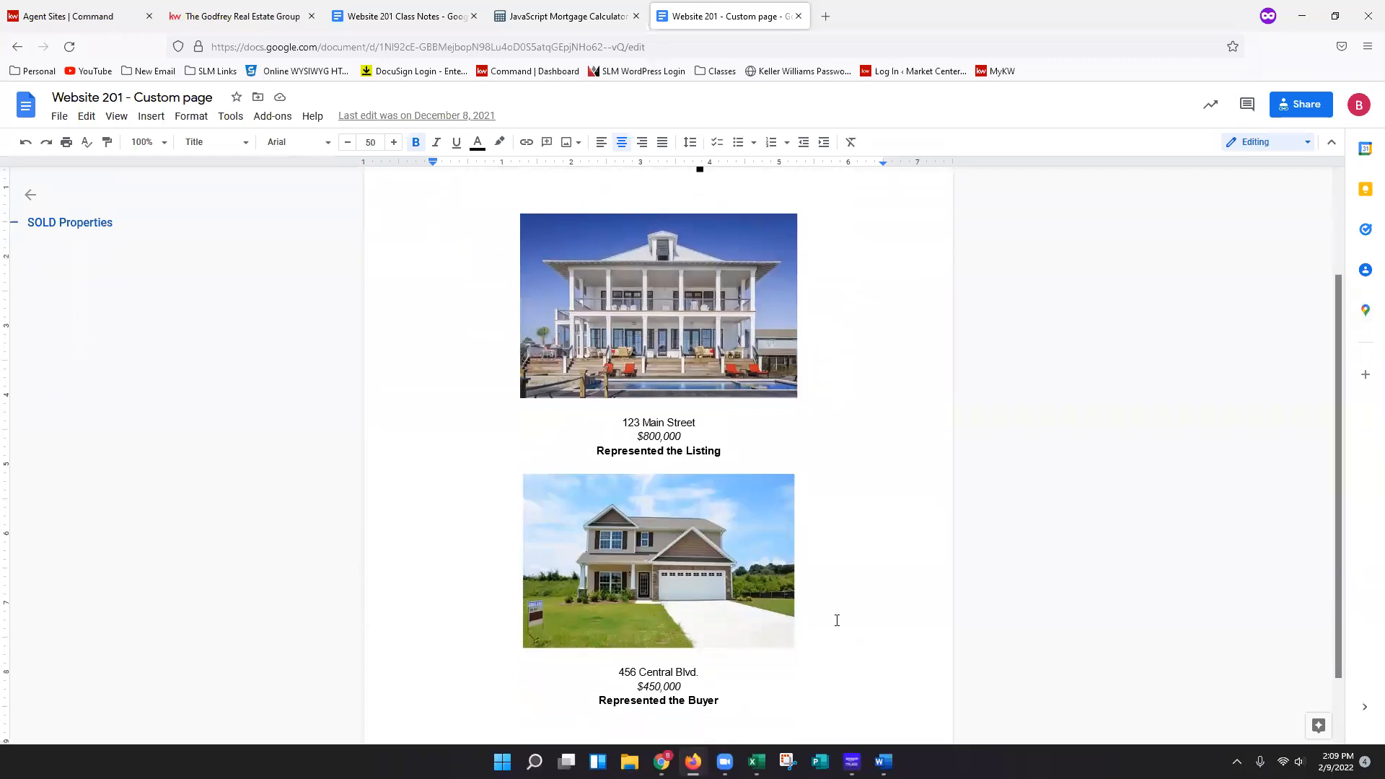
{"action": "scroll", "coordinate": [837, 620], "scroll_direction": "up", "scroll_amount": 2}
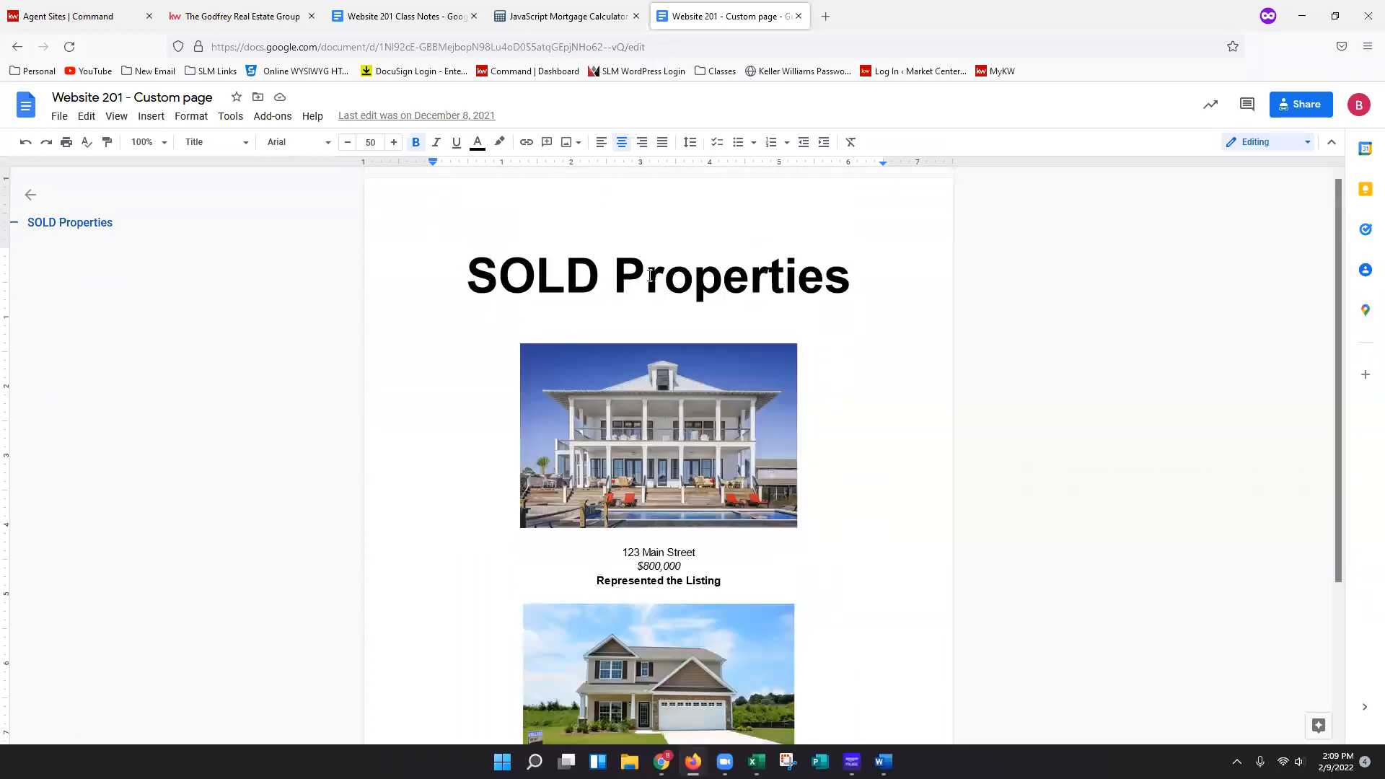
{"action": "scroll", "coordinate": [709, 475], "scroll_direction": "down", "scroll_amount": 1}
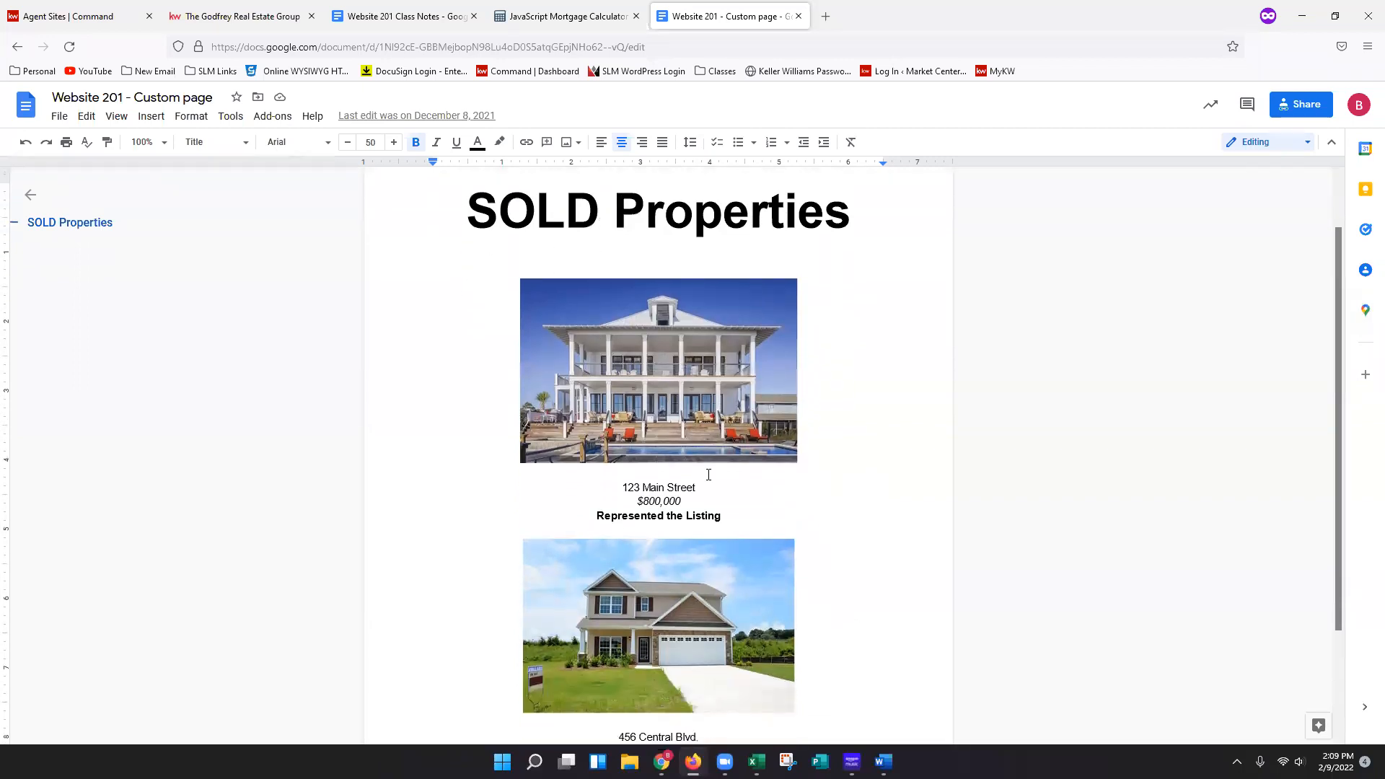
{"action": "scroll", "coordinate": [731, 580], "scroll_direction": "down", "scroll_amount": 2}
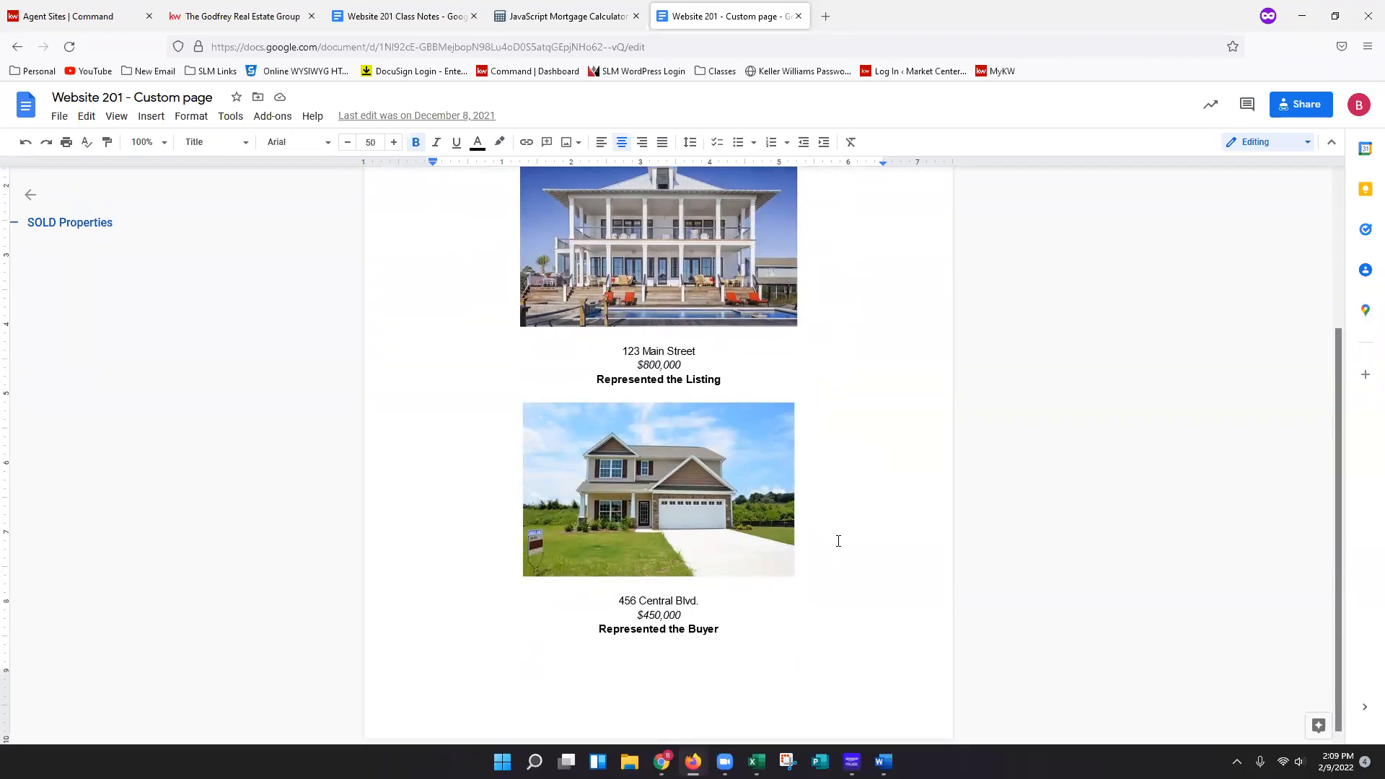
{"action": "scroll", "coordinate": [786, 650], "scroll_direction": "up", "scroll_amount": 3}
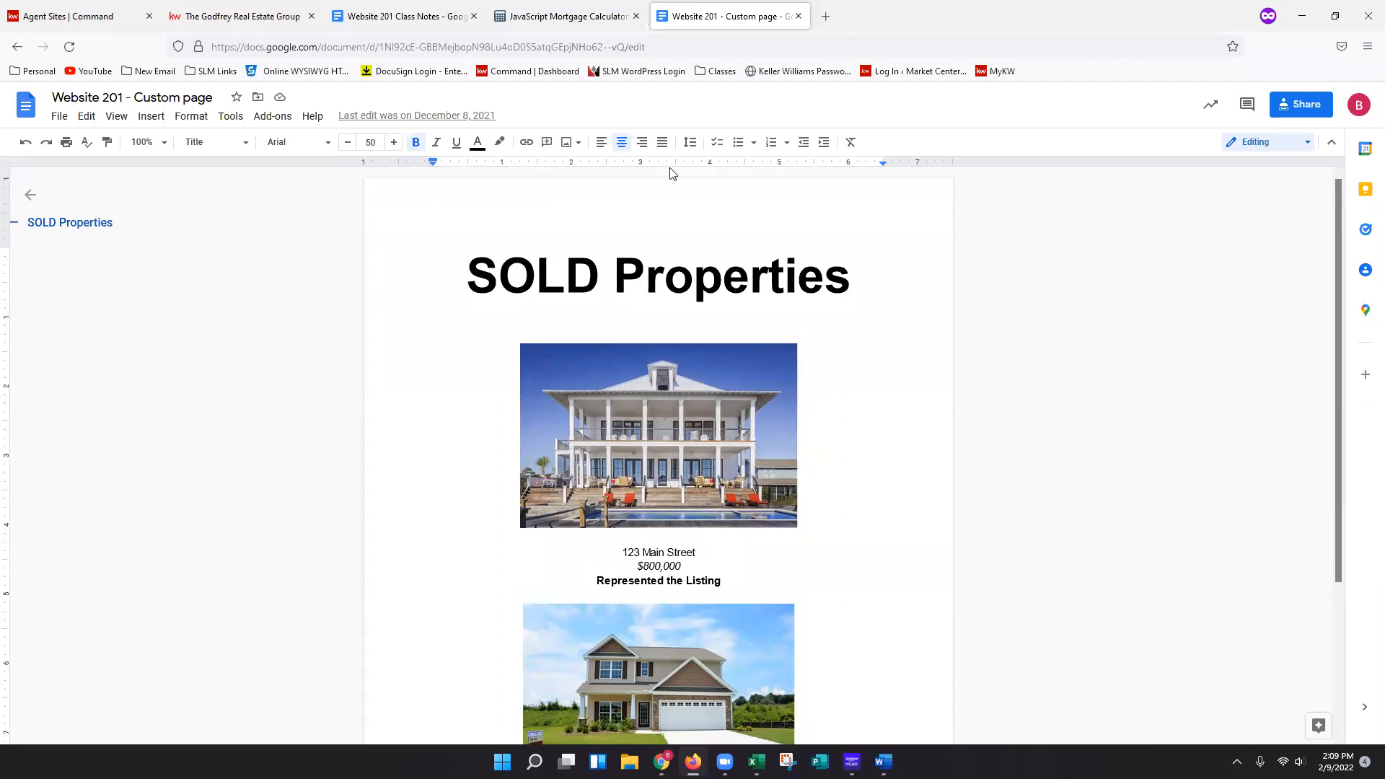
Create a new page on the agent site and name it Test Sold Homes.
{"action": "left_click", "coordinate": [65, 27]}
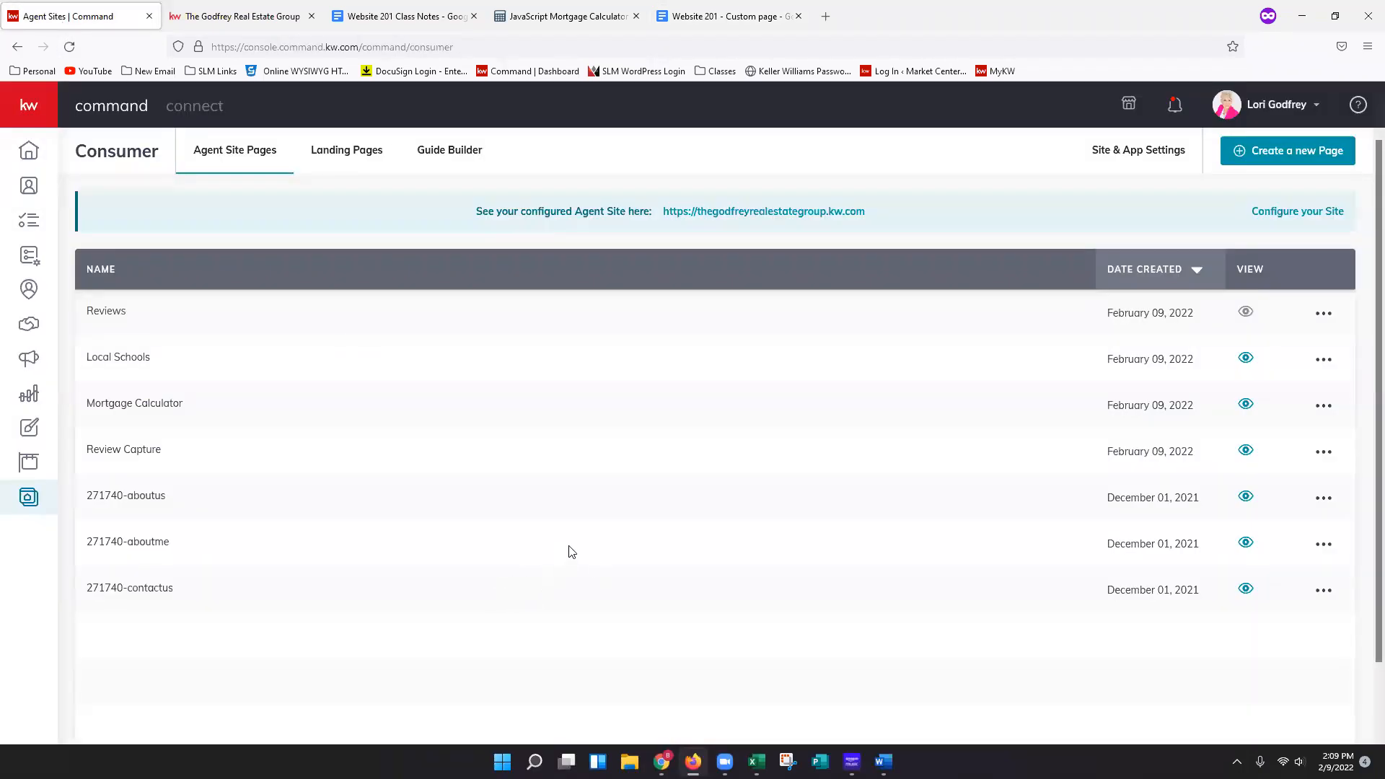
{"action": "left_click", "coordinate": [1272, 159]}
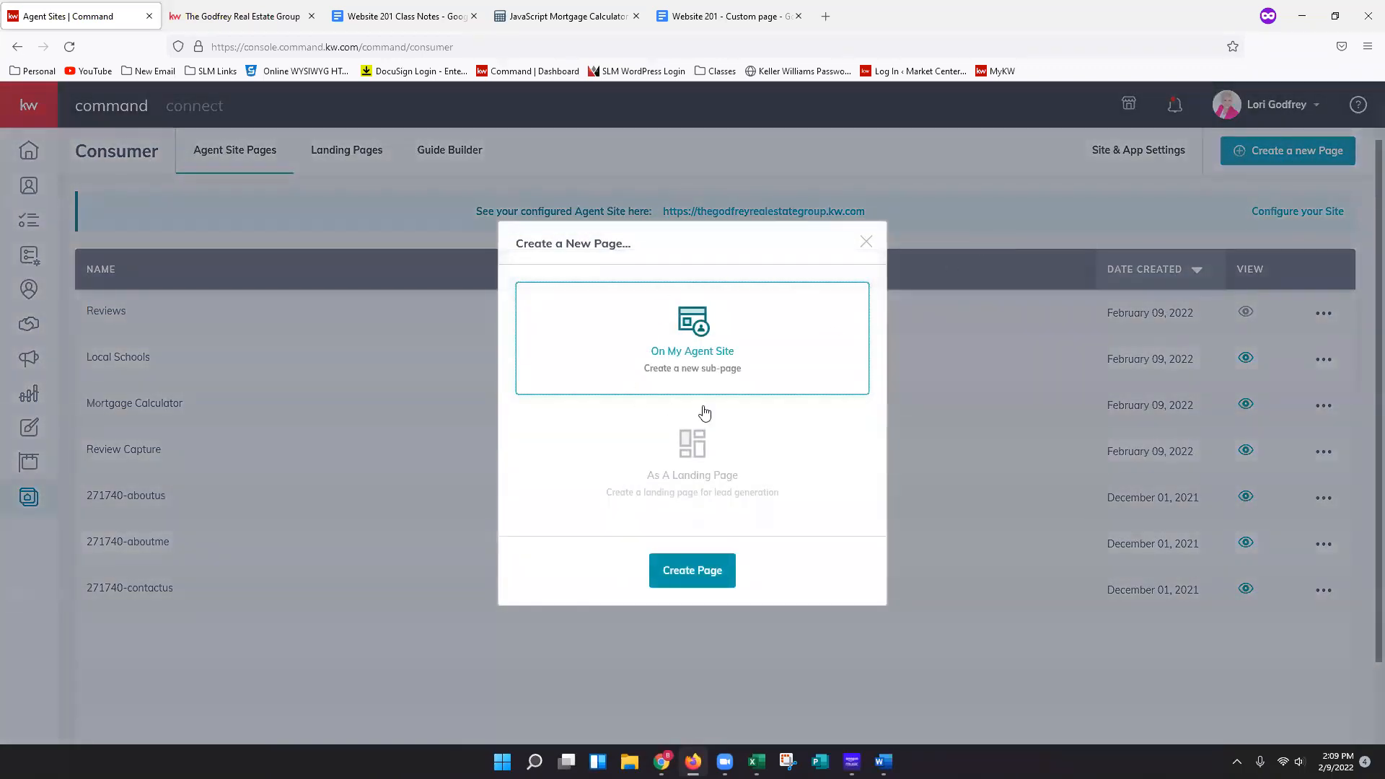
{"action": "left_click", "coordinate": [690, 583]}
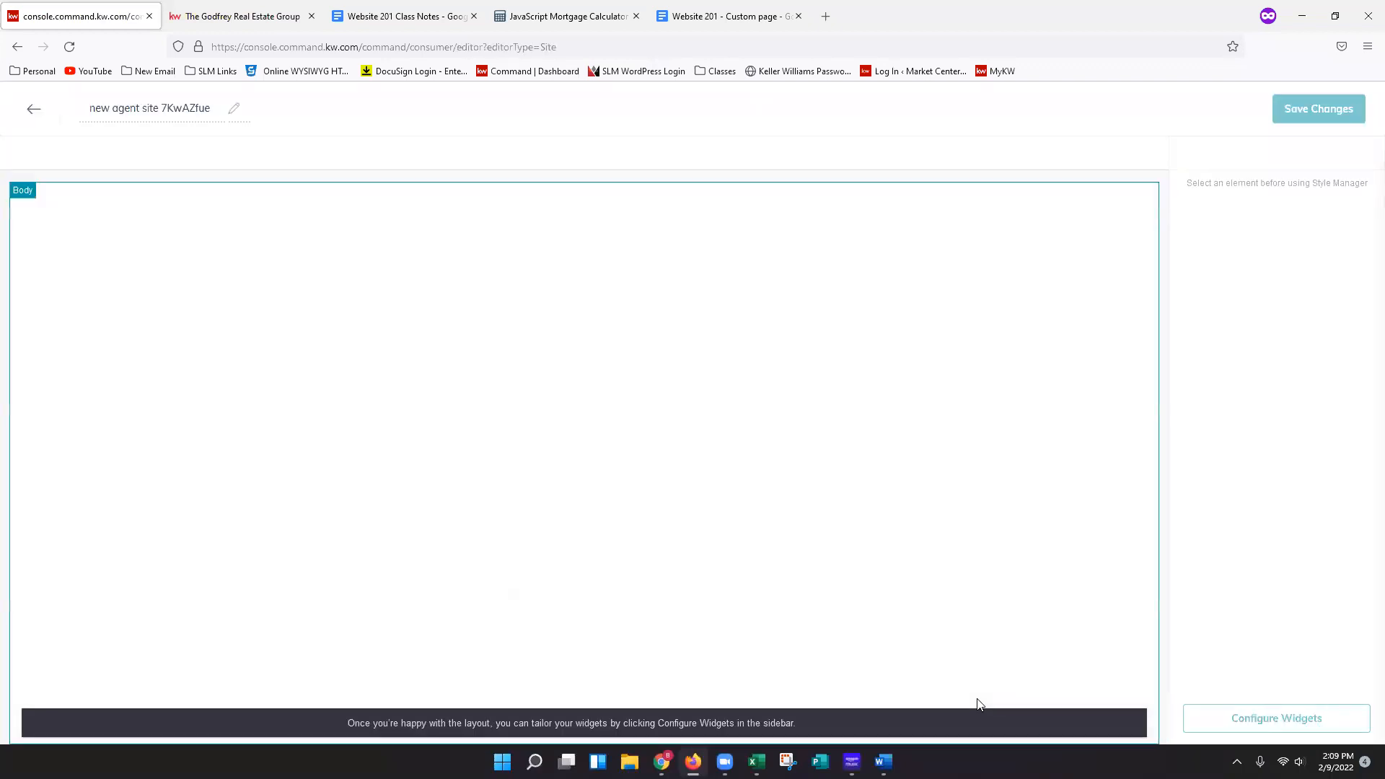
{"action": "triple_click", "coordinate": [131, 105]}
{"action": "type", "text": "Test"}
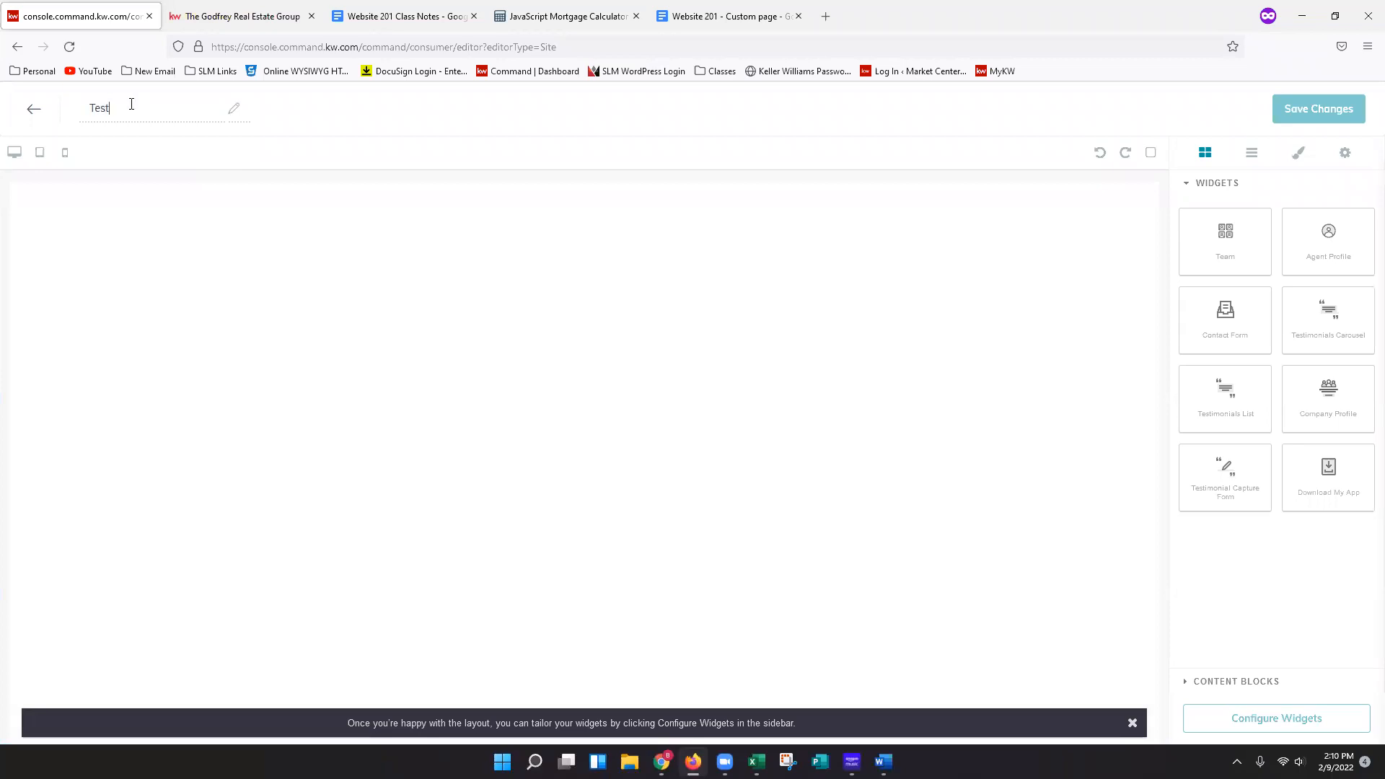
{"action": "type", "text": " Sold Homes"}
Add the Download My App widget to the new page.
{"action": "left_click_drag", "start_coordinate": [1328, 467], "coordinate": [1338, 634]}
{"action": "left_click_drag", "start_coordinate": [722, 369], "coordinate": [609, 252]}
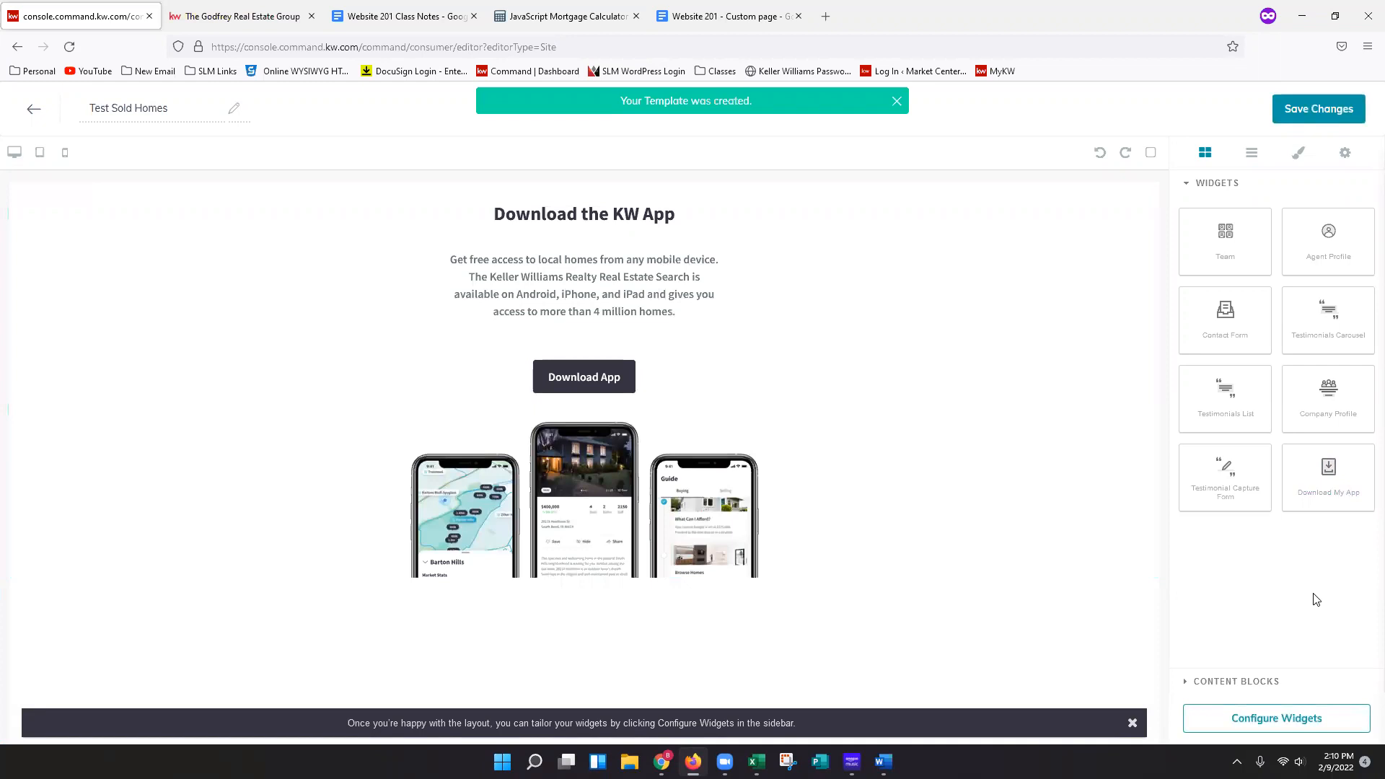
Add a Text content block above the Download My App widget.
{"action": "left_click", "coordinate": [1276, 685]}
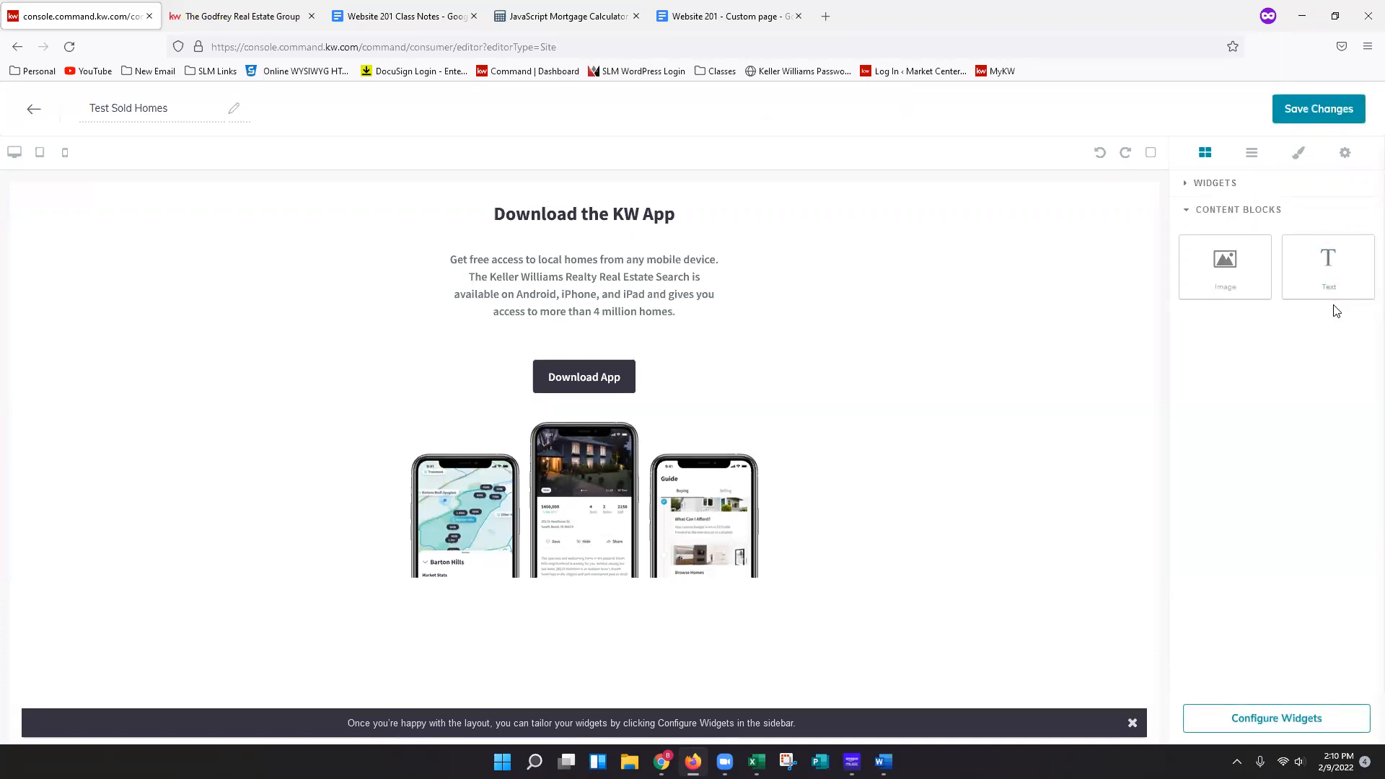
{"action": "left_click_drag", "start_coordinate": [1330, 270], "coordinate": [871, 212]}
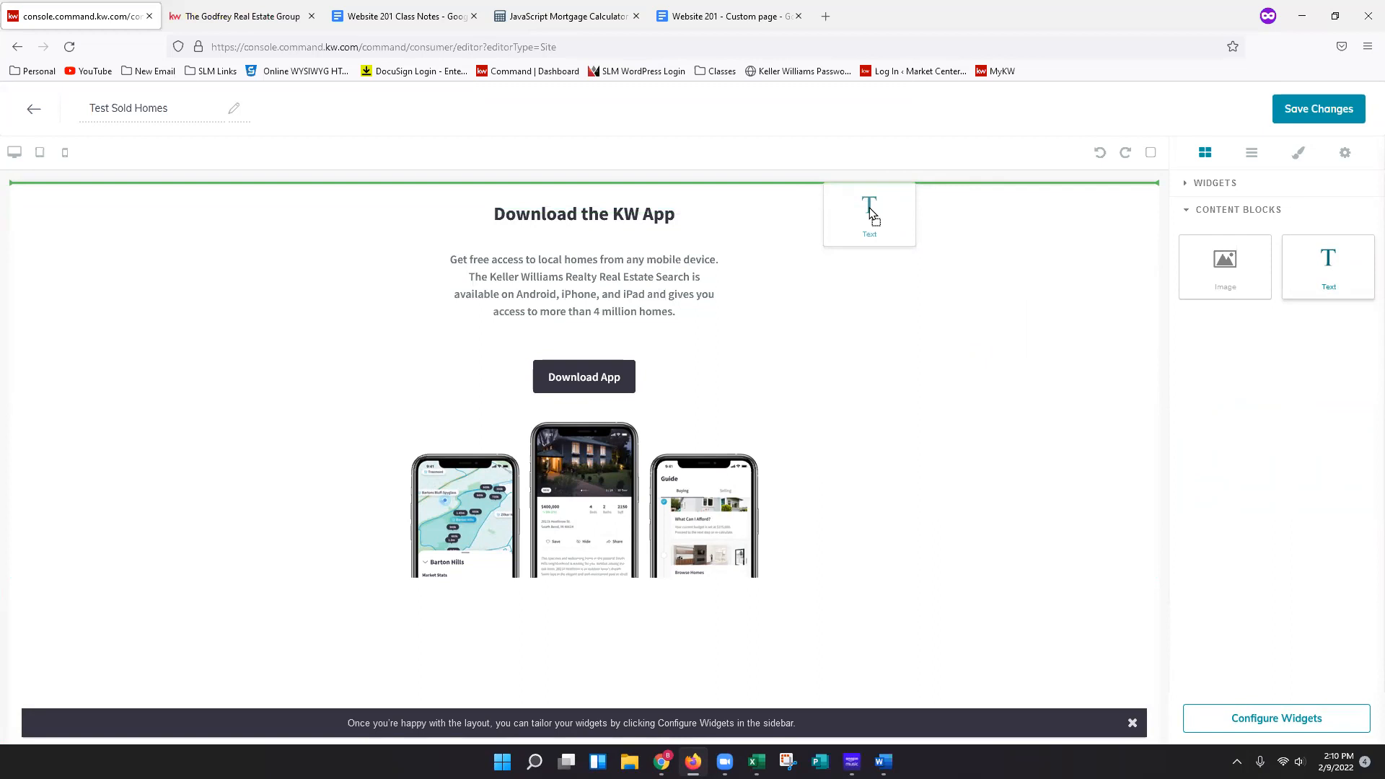
{"action": "left_click_drag", "start_coordinate": [871, 211], "coordinate": [874, 208]}
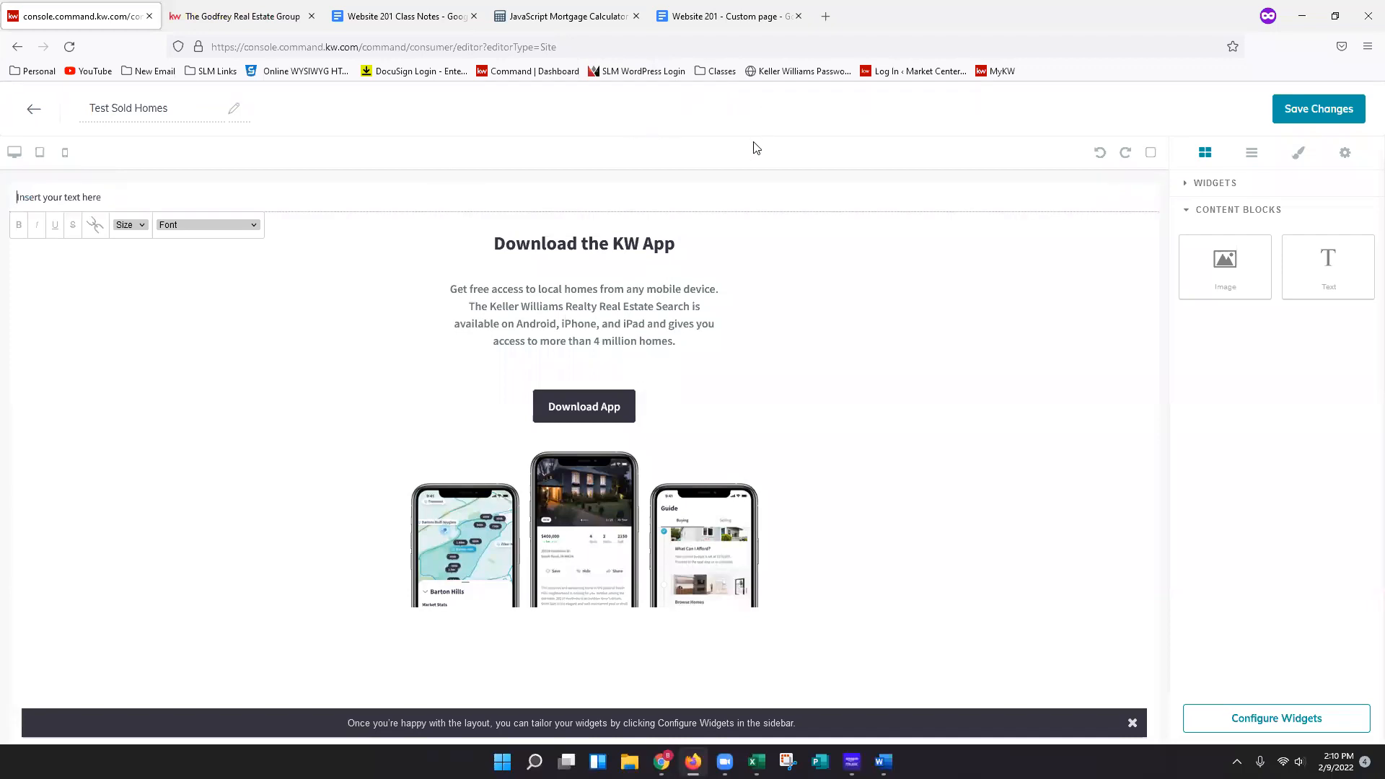
Copy the entire SOLD Properties document content.
{"action": "left_click", "coordinate": [711, 14]}
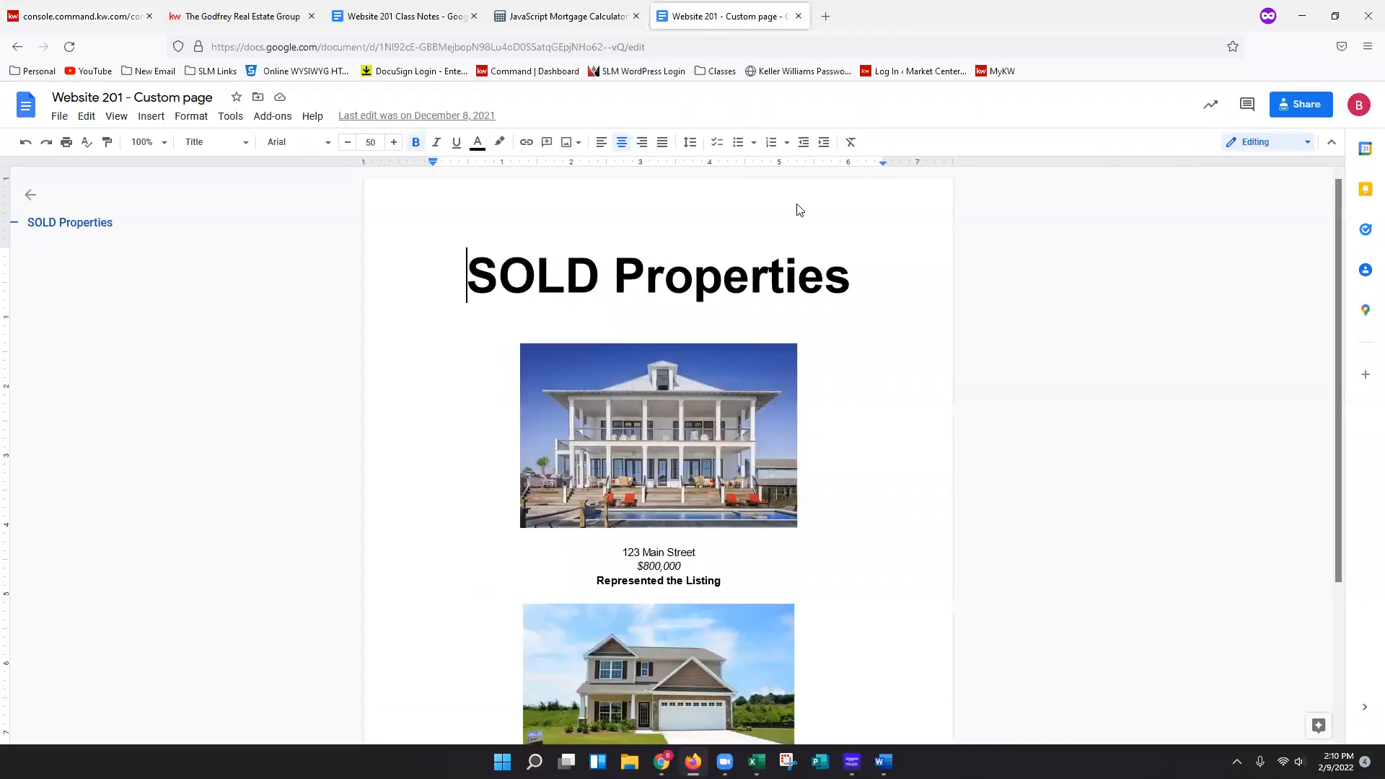
{"action": "left_click", "coordinate": [865, 316]}
{"action": "key", "text": "ctrl+a"}
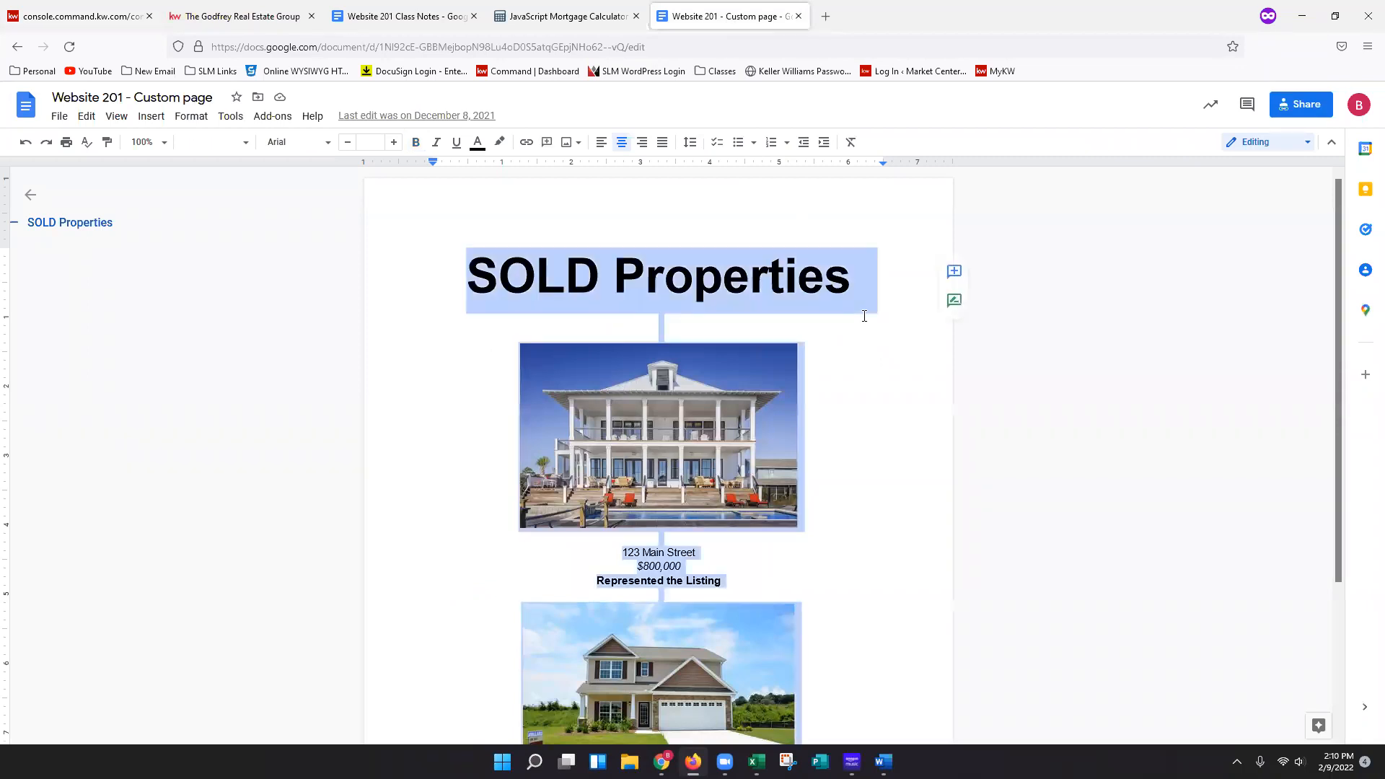
{"action": "scroll", "coordinate": [870, 328], "scroll_direction": "down", "scroll_amount": 3}
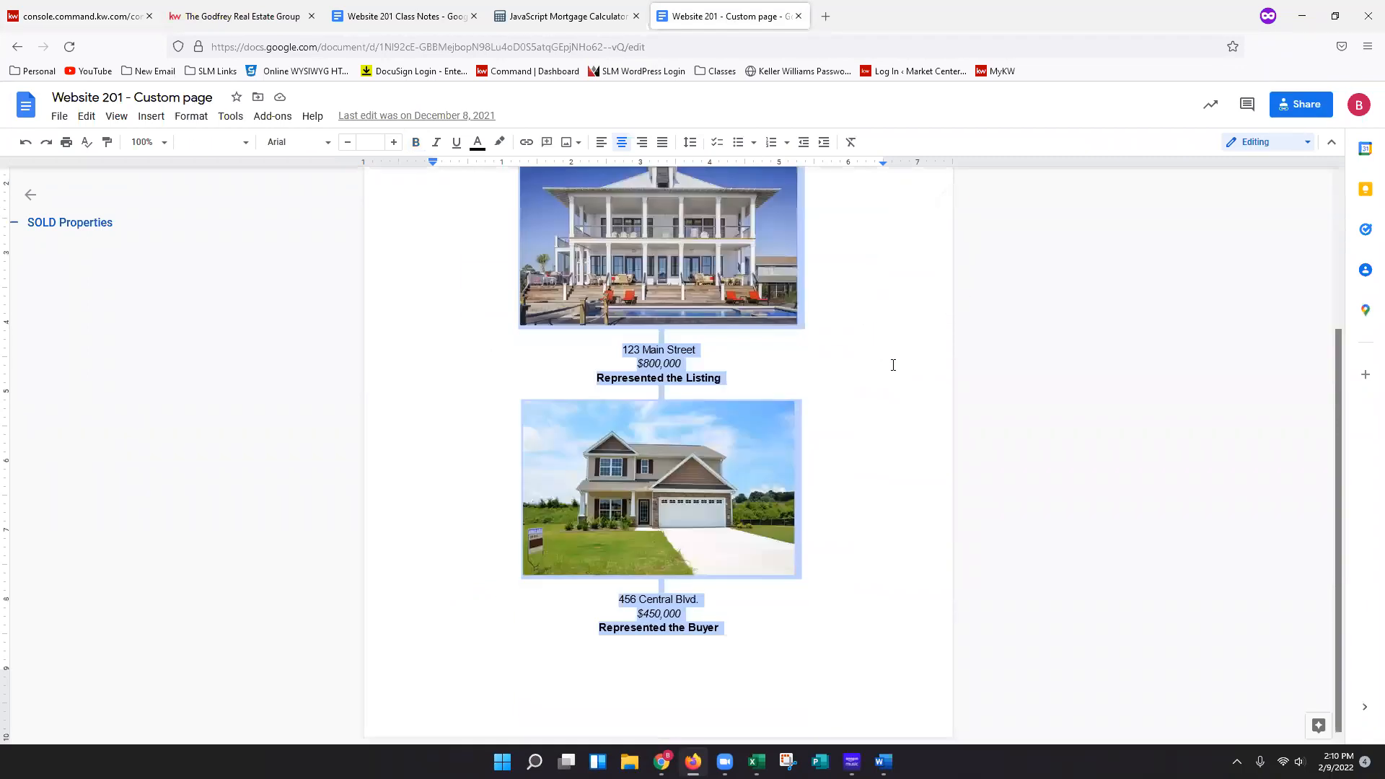
{"action": "scroll", "coordinate": [887, 363], "scroll_direction": "up", "scroll_amount": 3}
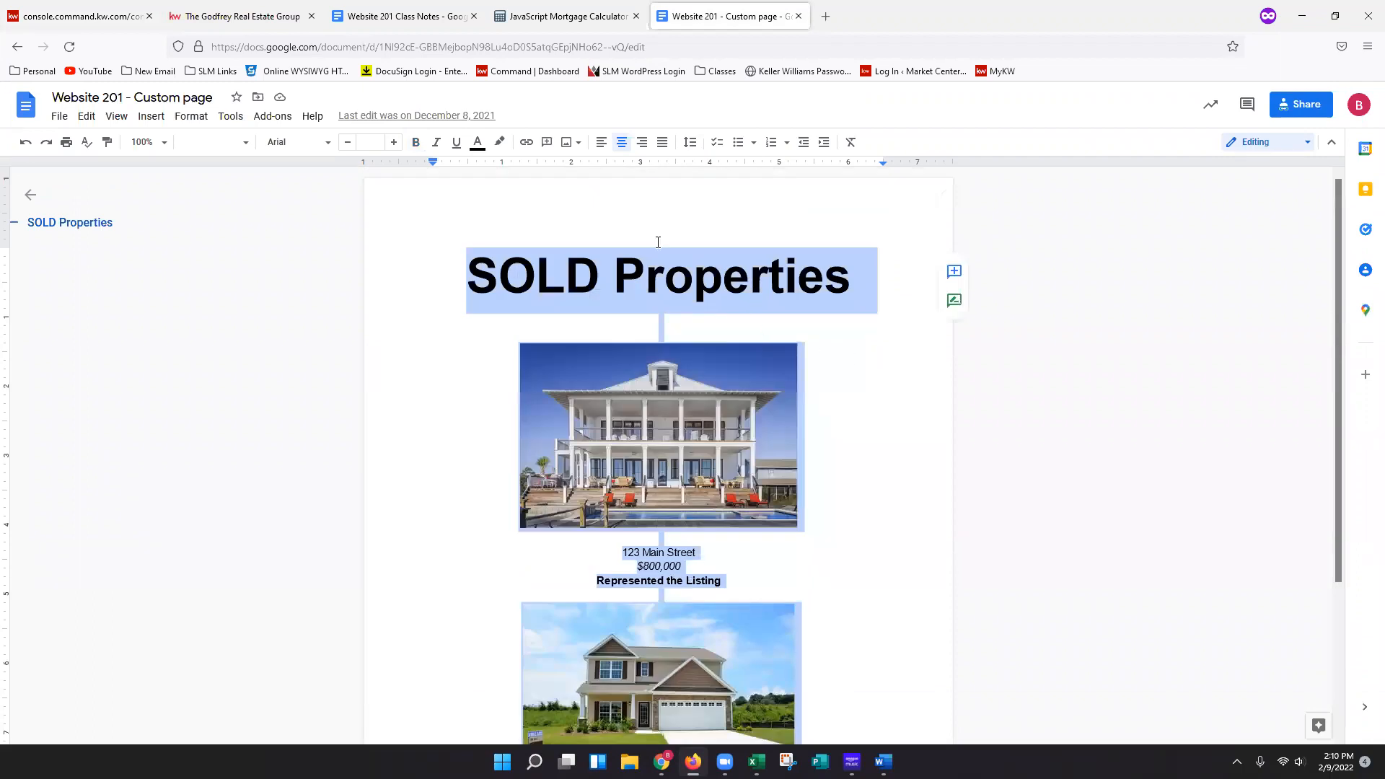
{"action": "right_click", "coordinate": [698, 286]}
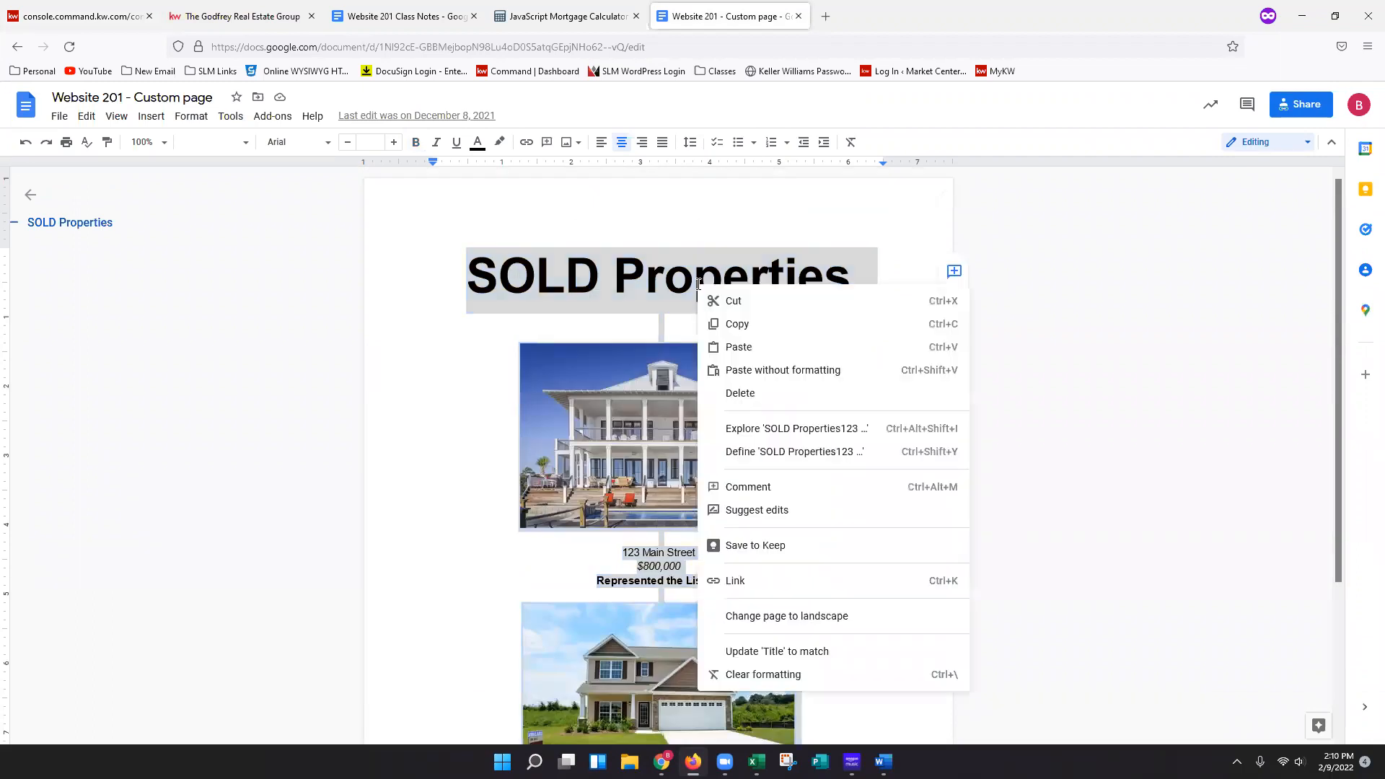
{"action": "left_click", "coordinate": [737, 325]}
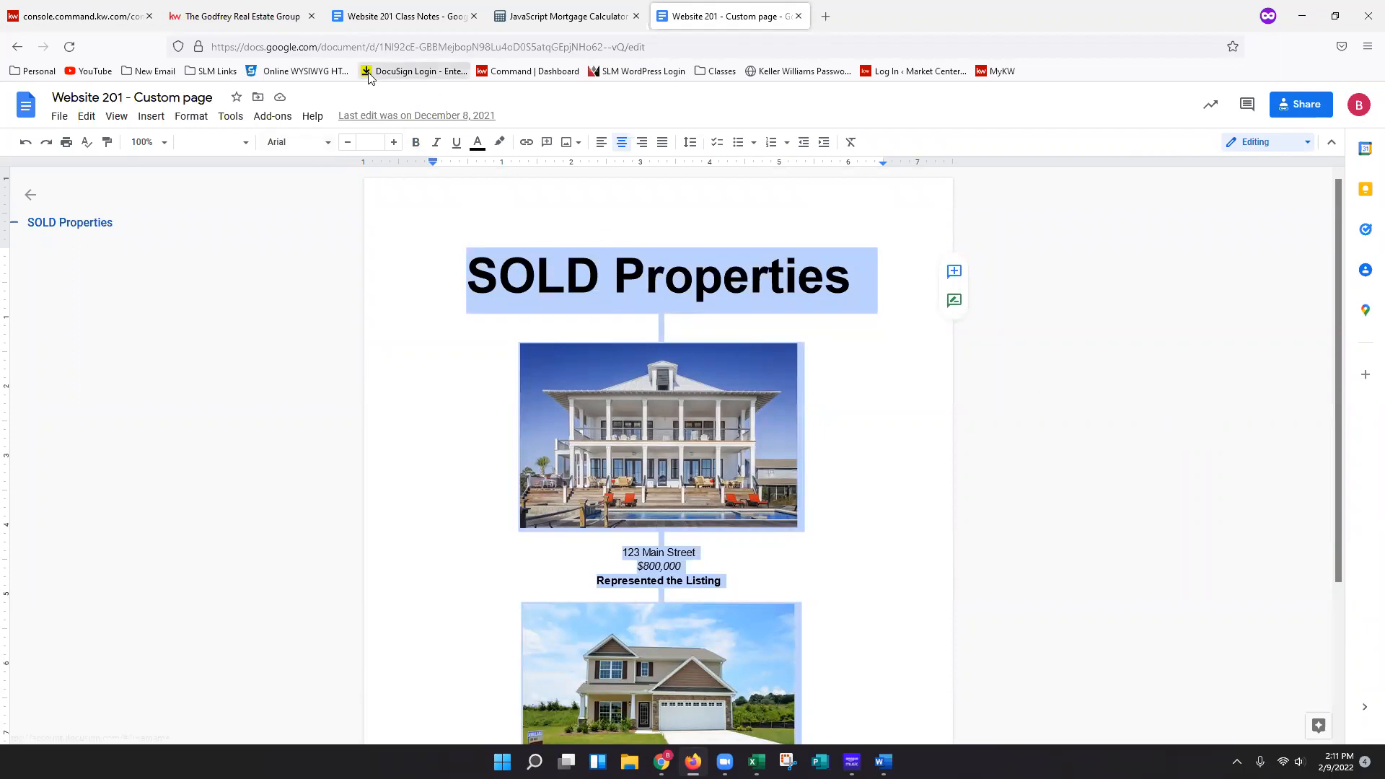
Paste the copied SOLD Properties content into the Text block, replacing its placeholder text.
{"action": "left_click", "coordinate": [85, 16]}
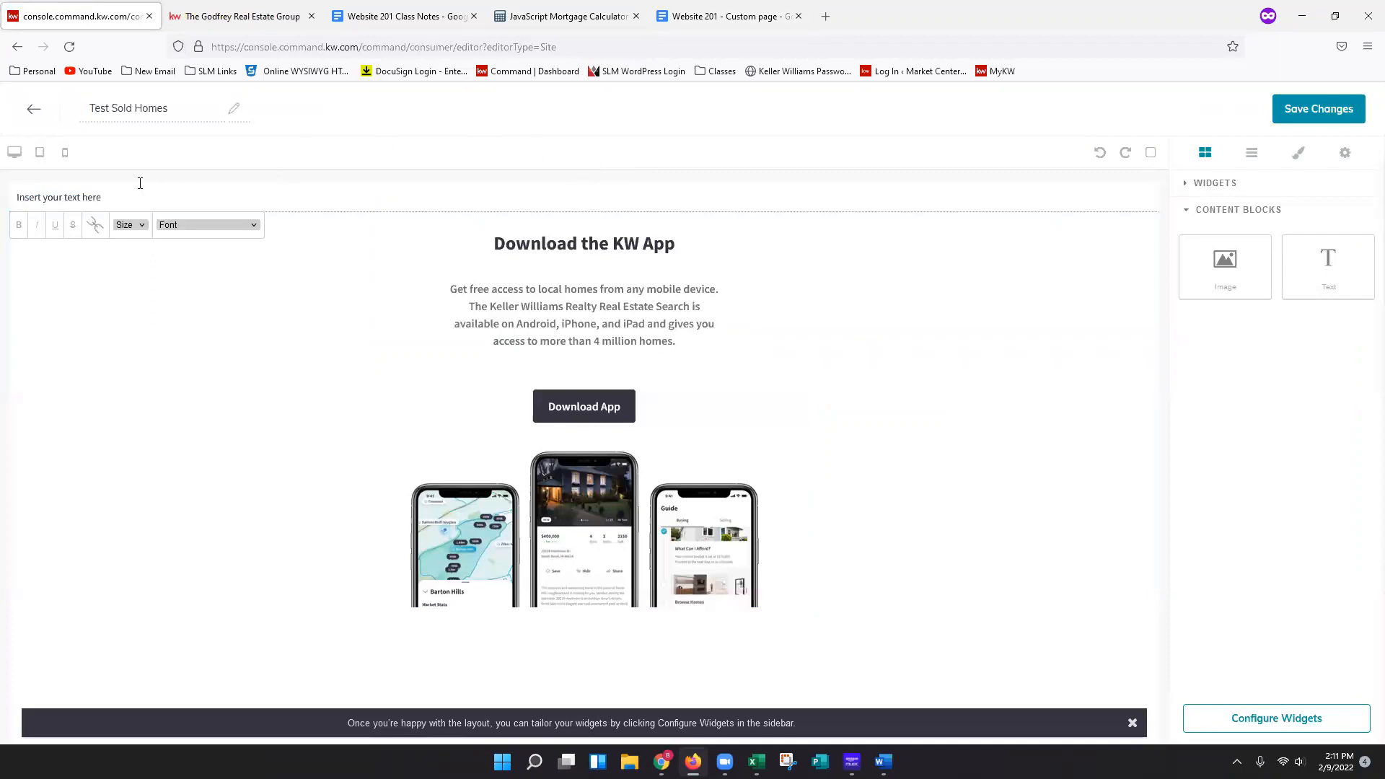
{"action": "triple_click", "coordinate": [342, 199]}
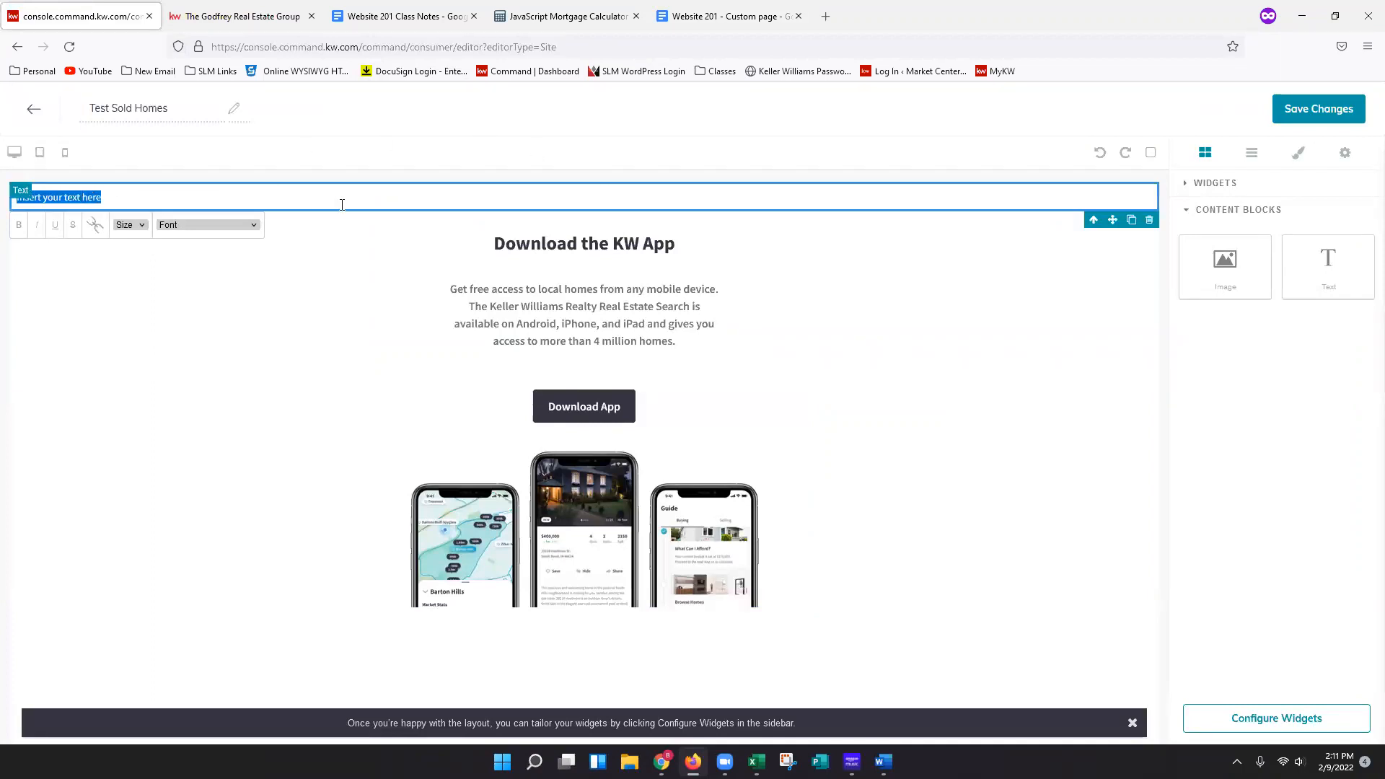
{"action": "right_click", "coordinate": [93, 200]}
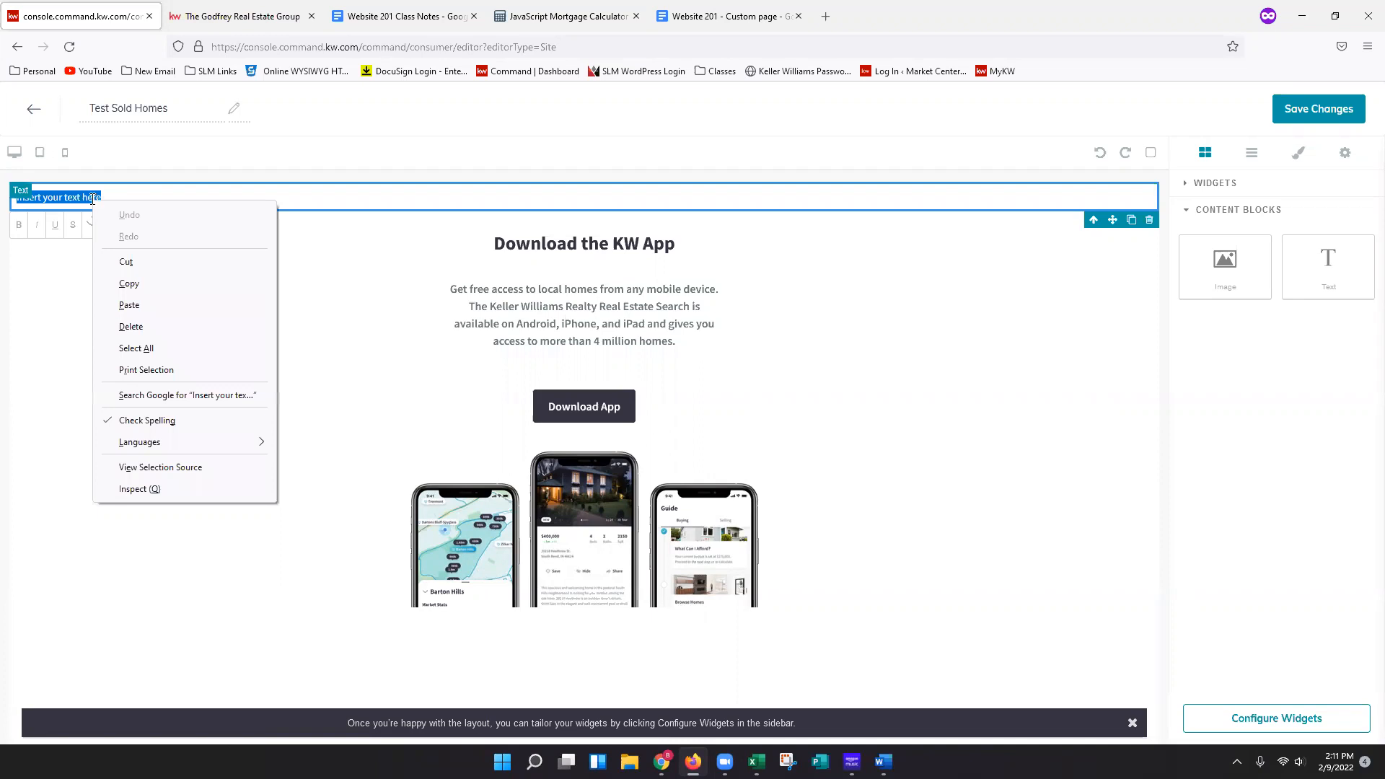
{"action": "left_click", "coordinate": [132, 305]}
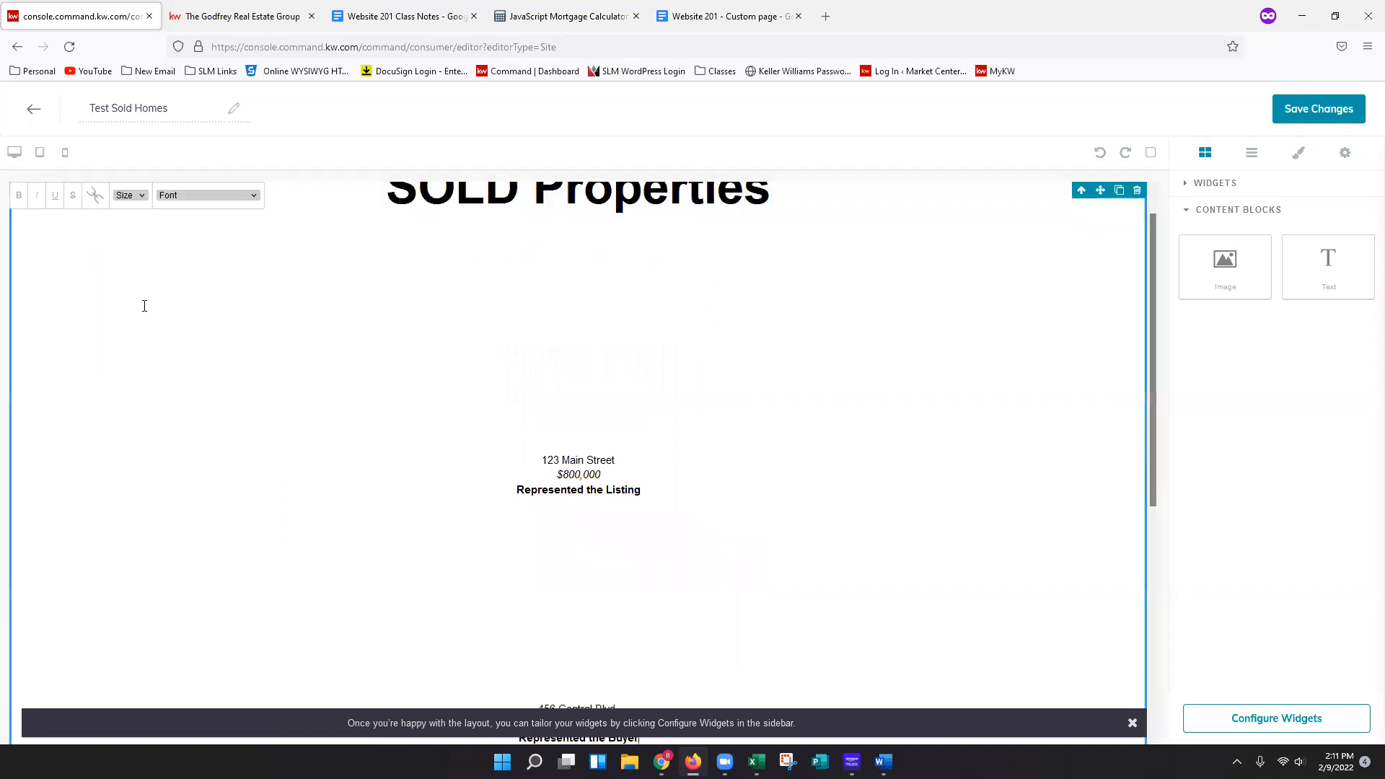
Review the pasted content on the page and compare it with the original Google Doc.
{"action": "scroll", "coordinate": [1081, 356], "scroll_direction": "up", "scroll_amount": 1}
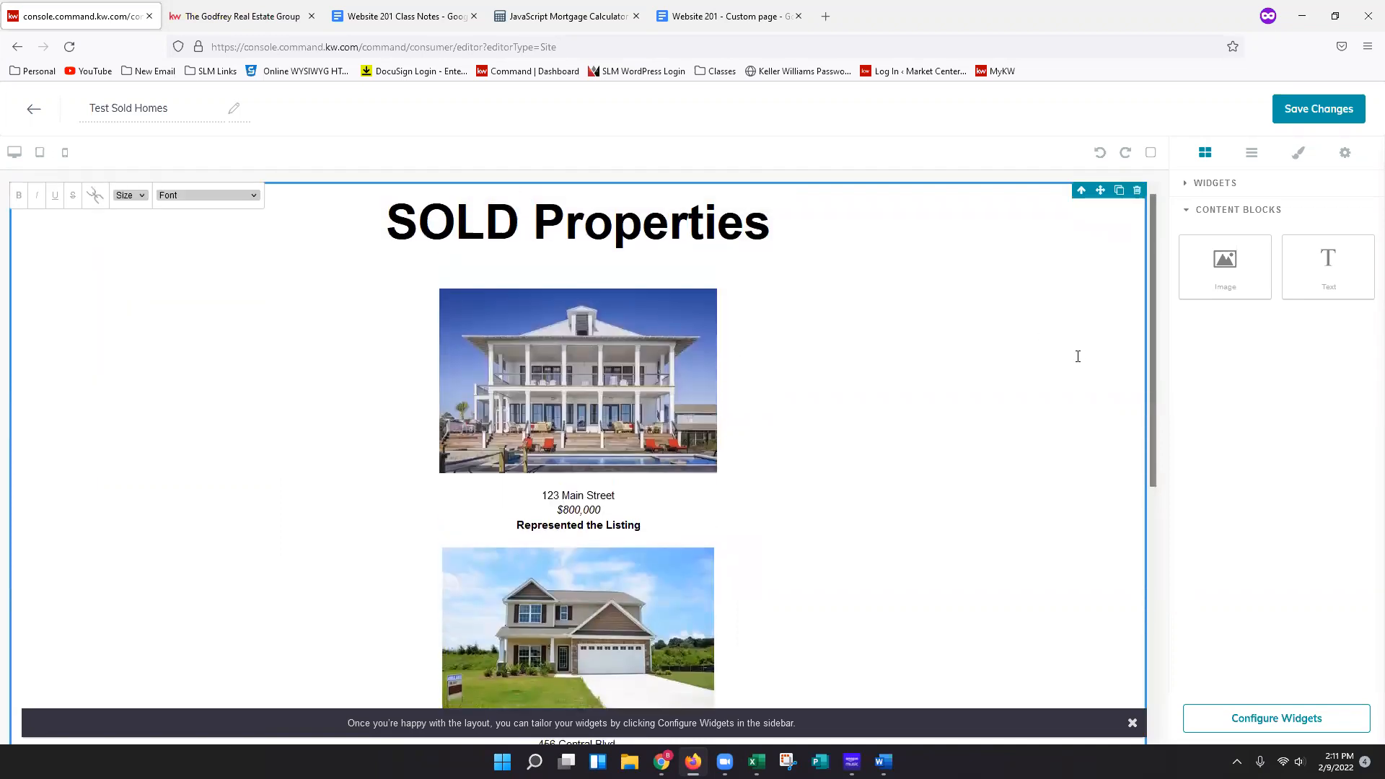
{"action": "scroll", "coordinate": [1082, 374], "scroll_direction": "down", "scroll_amount": 5}
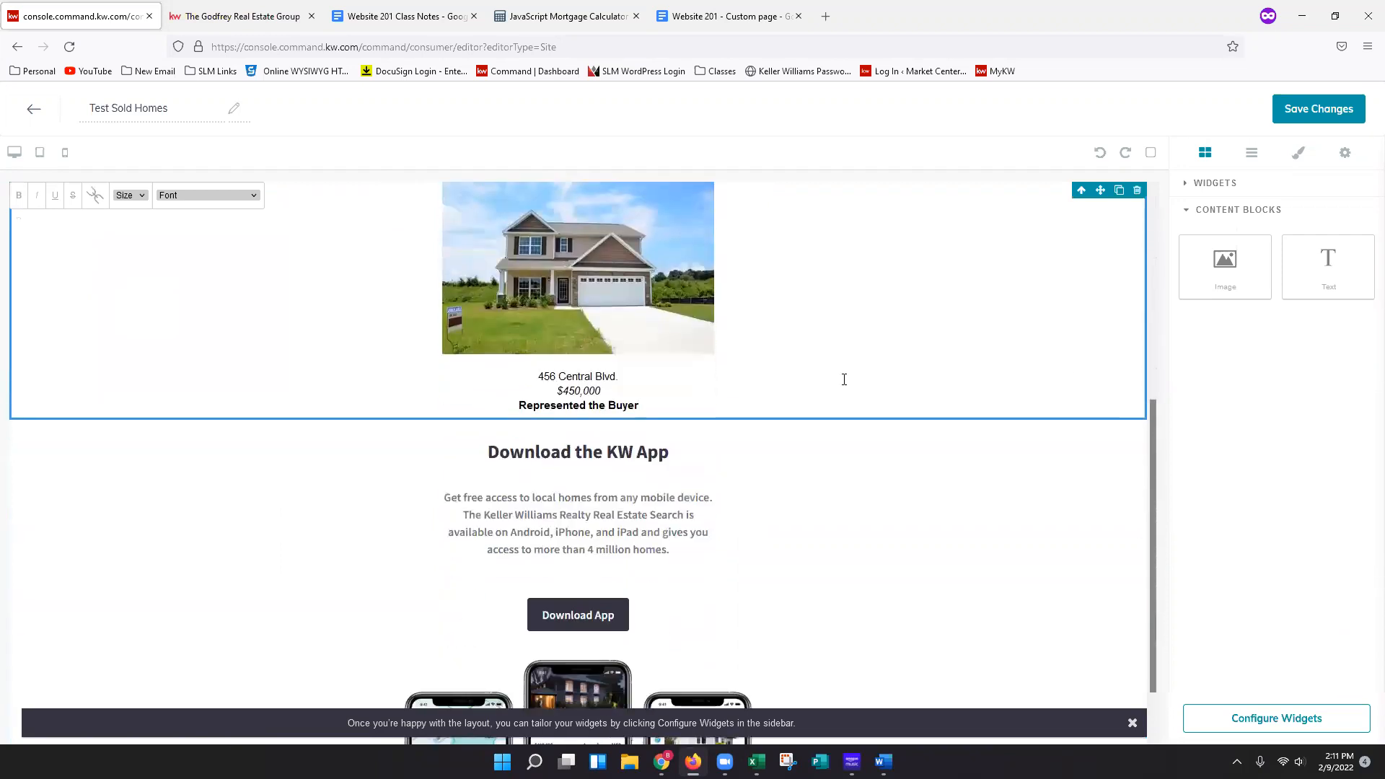
{"action": "scroll", "coordinate": [547, 463], "scroll_direction": "up", "scroll_amount": 3}
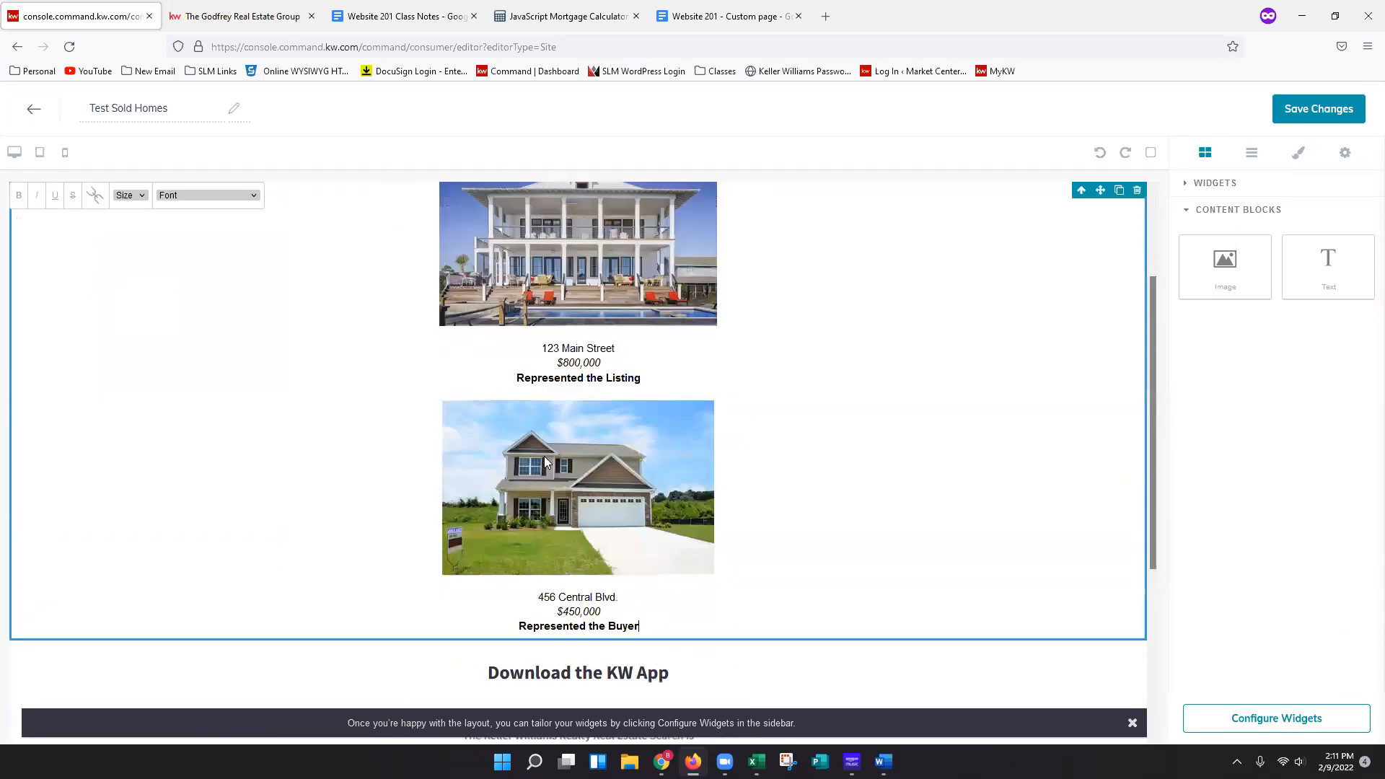
{"action": "scroll", "coordinate": [722, 466], "scroll_direction": "up", "scroll_amount": 2}
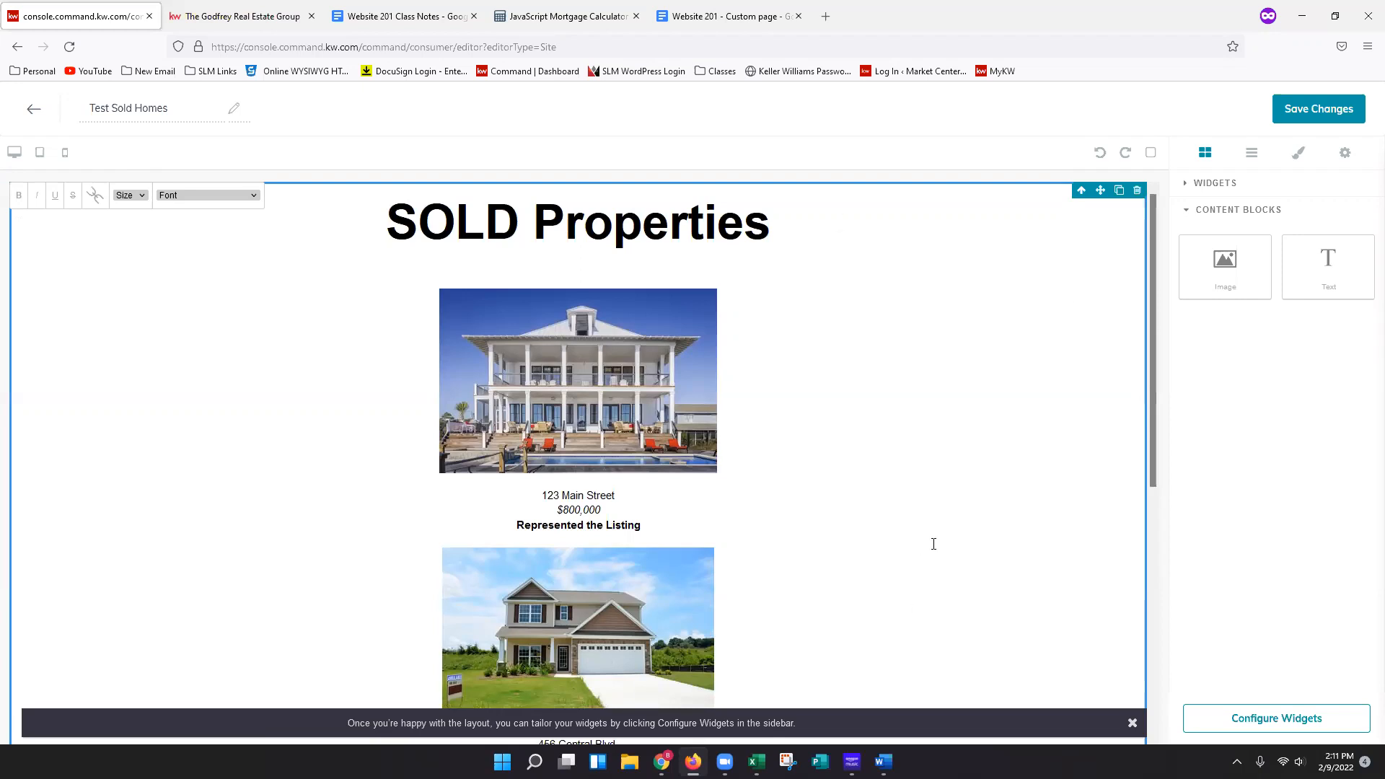
{"action": "scroll", "coordinate": [1047, 484], "scroll_direction": "down", "scroll_amount": 1}
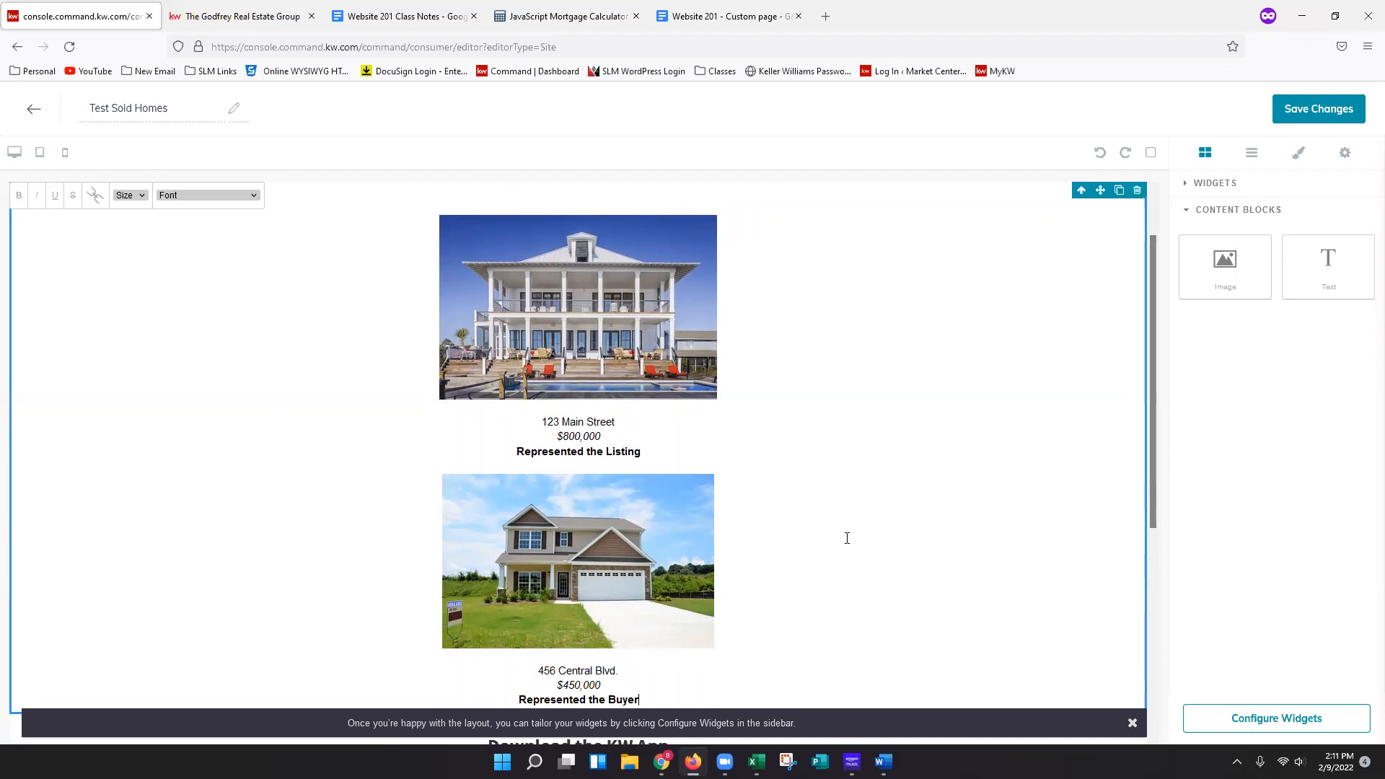
{"action": "left_click", "coordinate": [725, 16]}
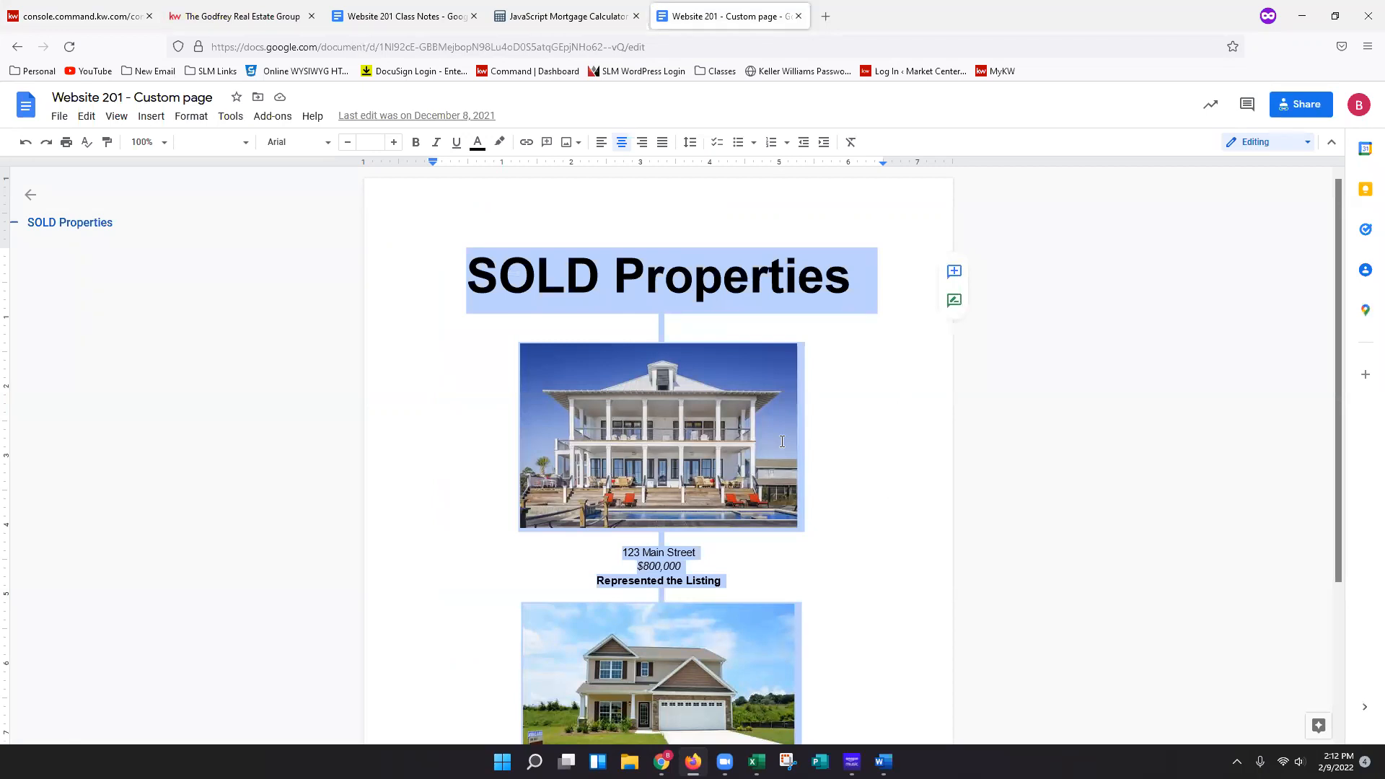
{"action": "left_click", "coordinate": [838, 604]}
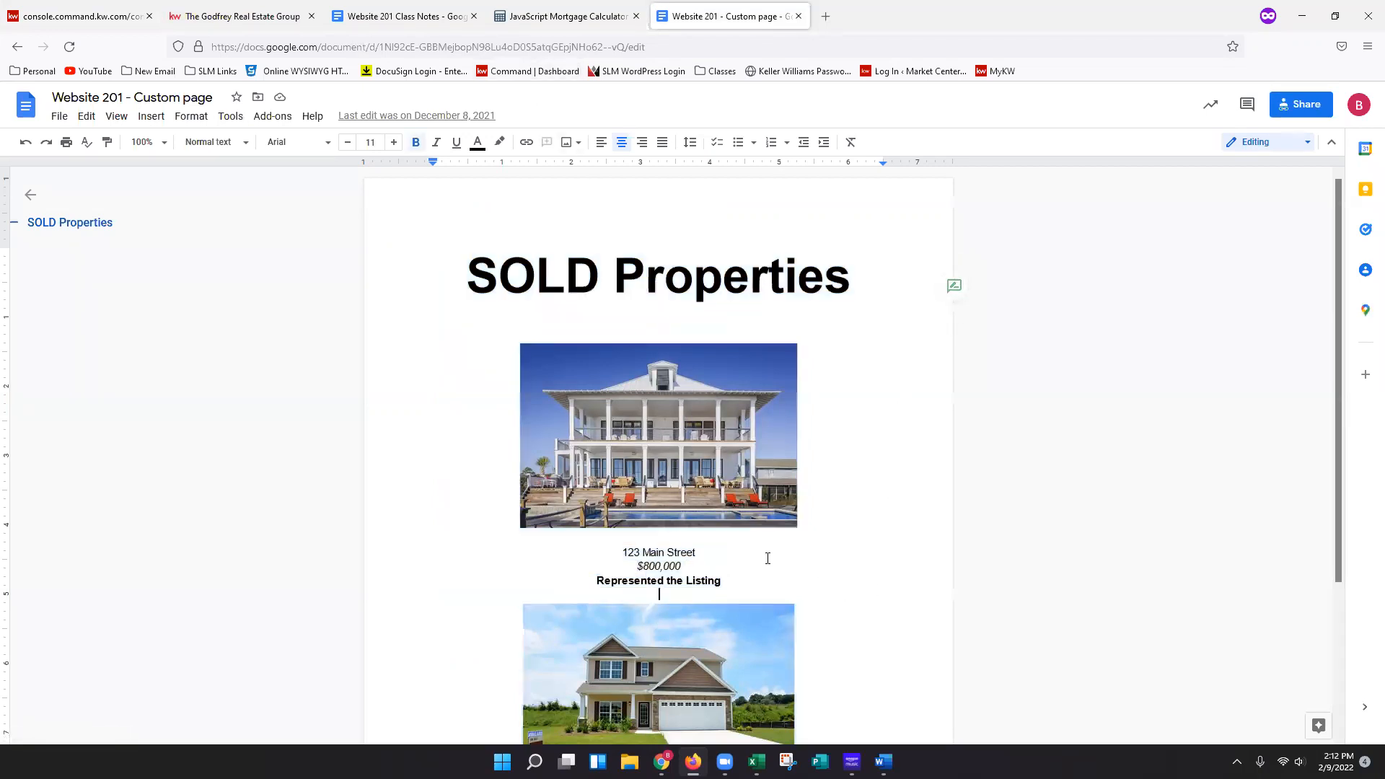
{"action": "left_click", "coordinate": [61, 20]}
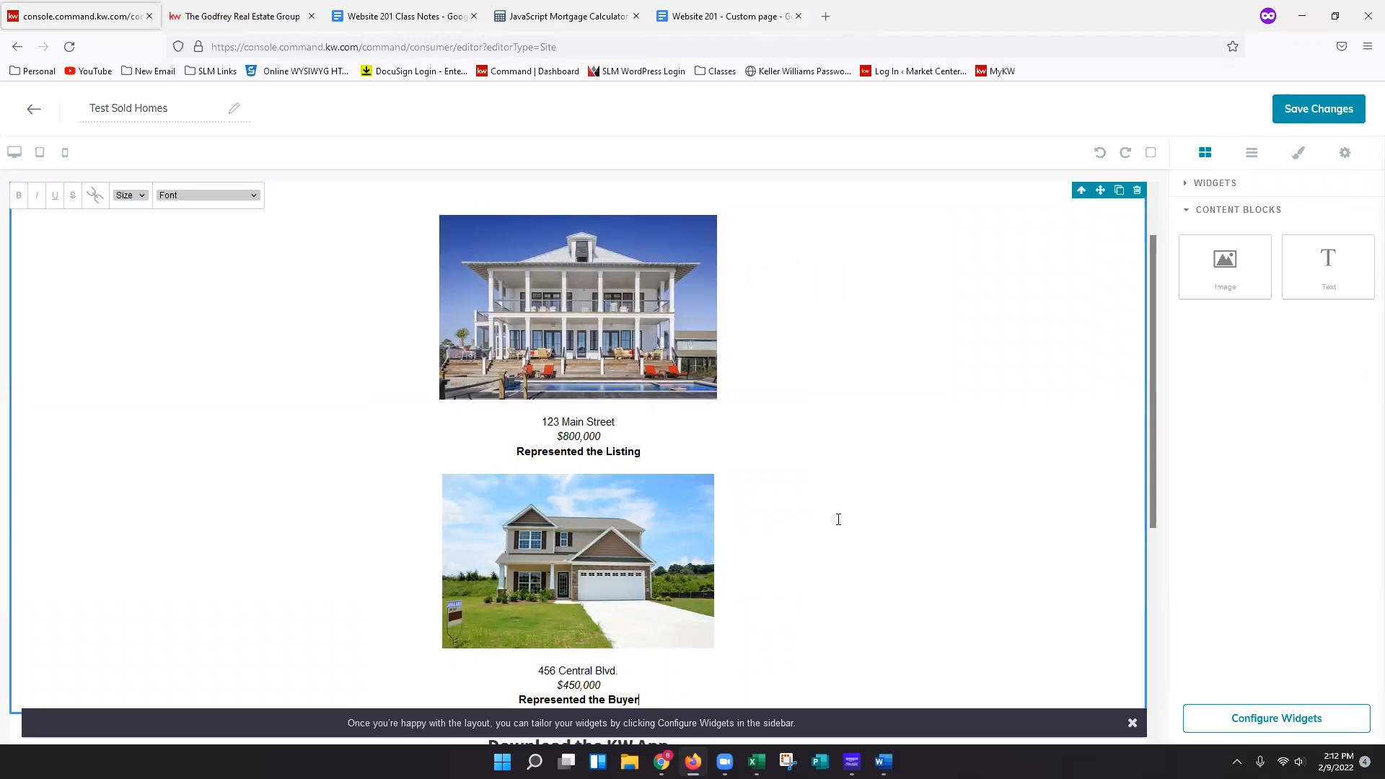
{"action": "scroll", "coordinate": [873, 489], "scroll_direction": "down", "scroll_amount": 2}
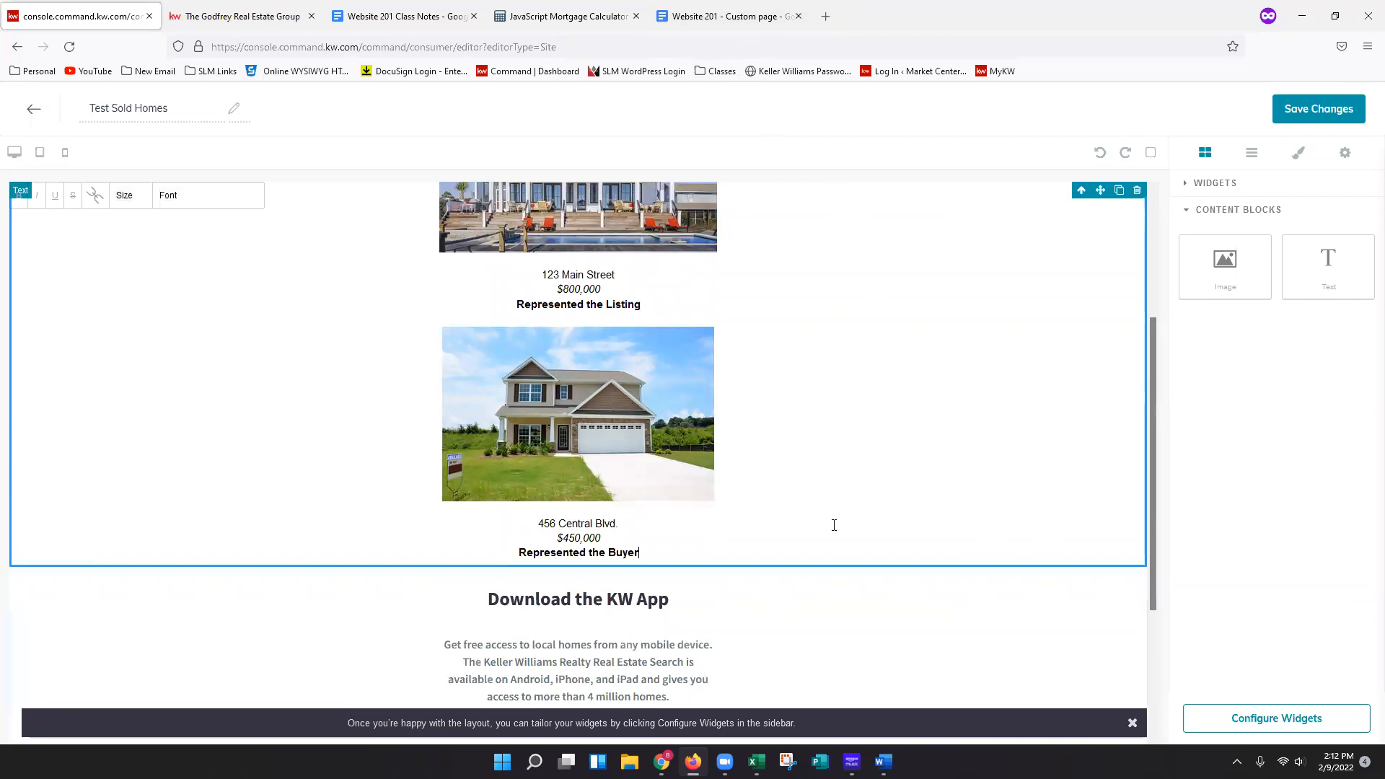
{"action": "left_click", "coordinate": [1105, 630]}
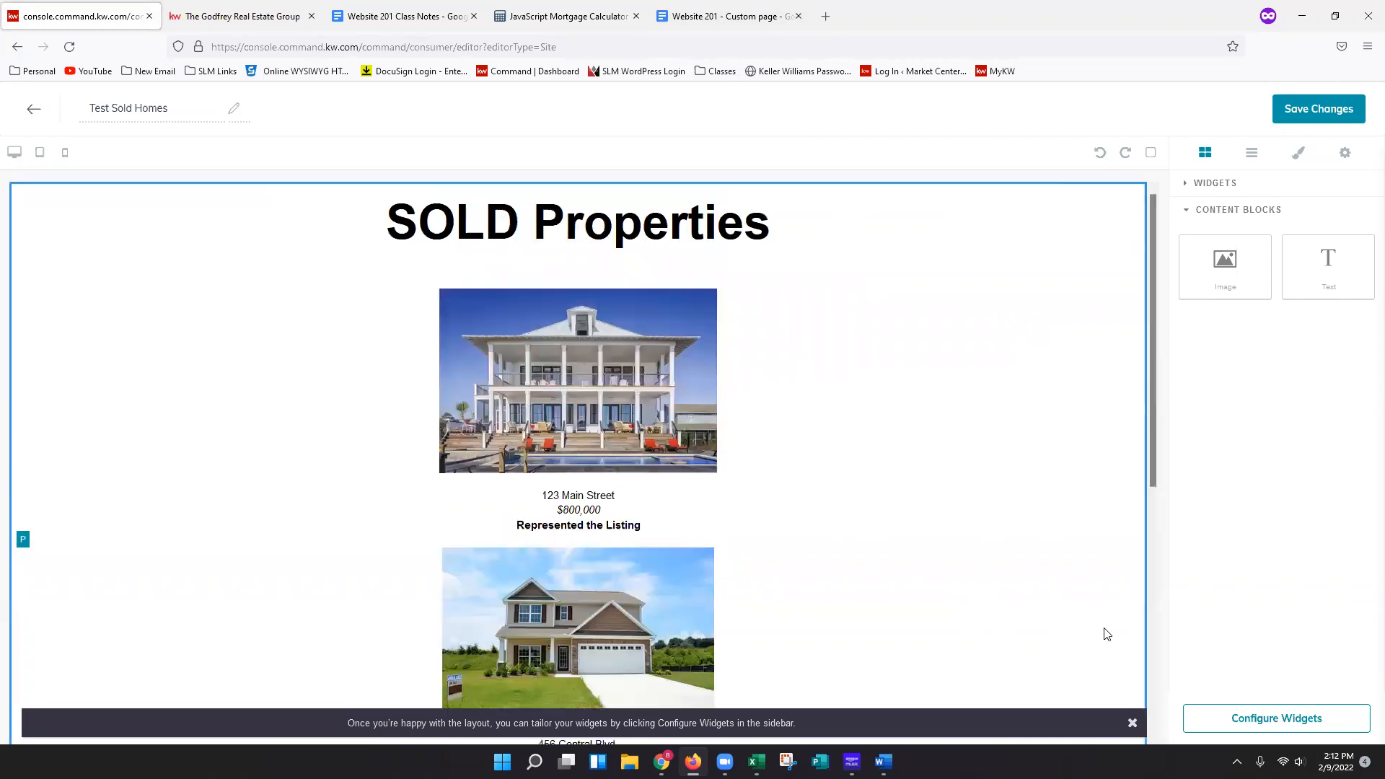
{"action": "scroll", "coordinate": [1104, 551], "scroll_direction": "down", "scroll_amount": 5}
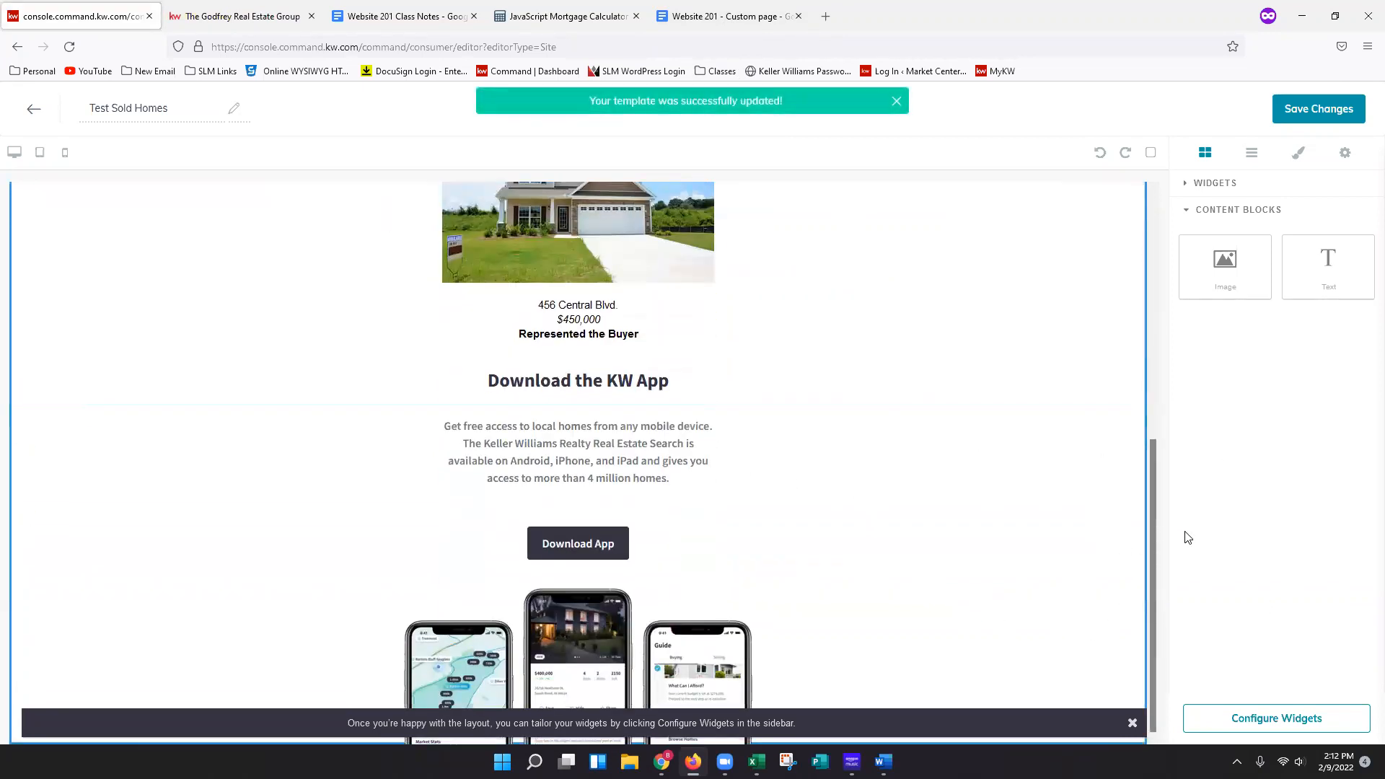
Save the page changes without continuing to site and app settings to publish.
{"action": "left_click", "coordinate": [1298, 116]}
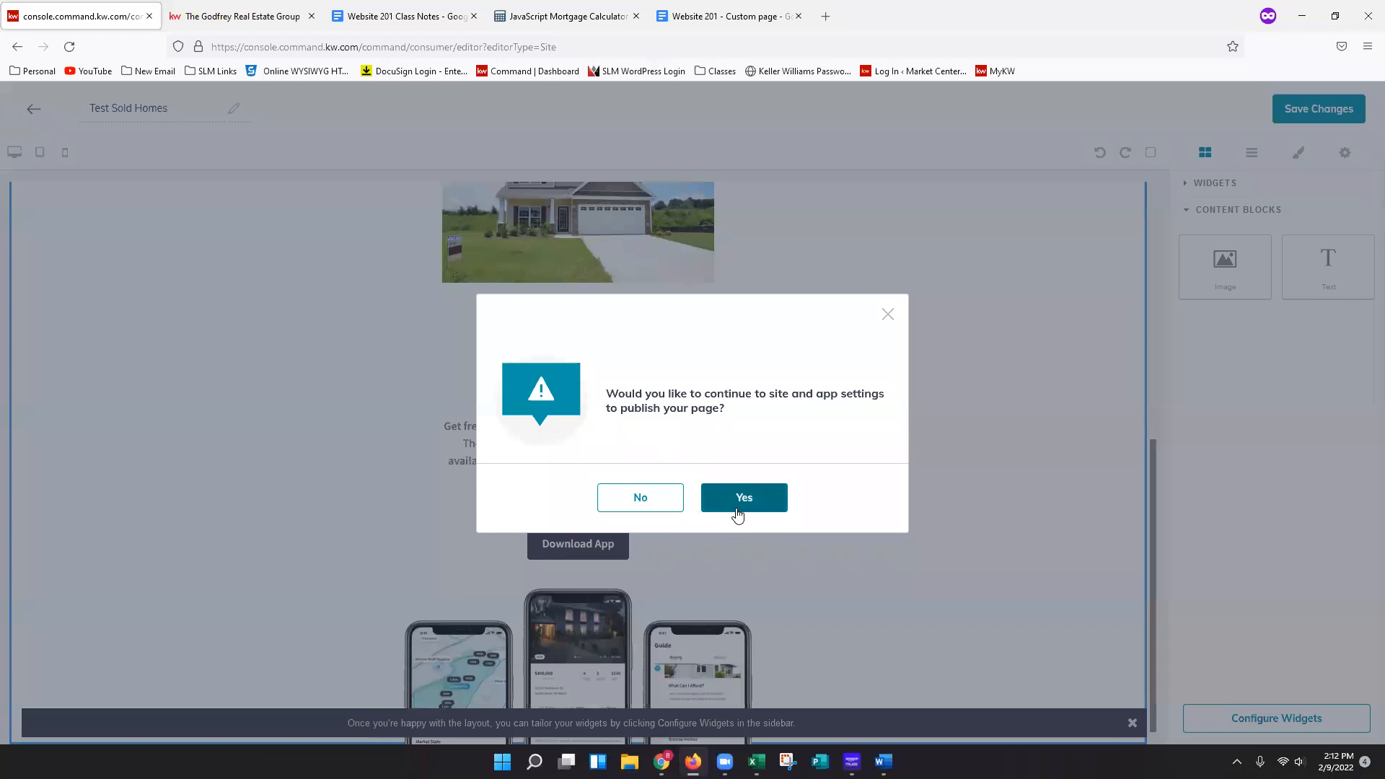
{"action": "left_click", "coordinate": [640, 508]}
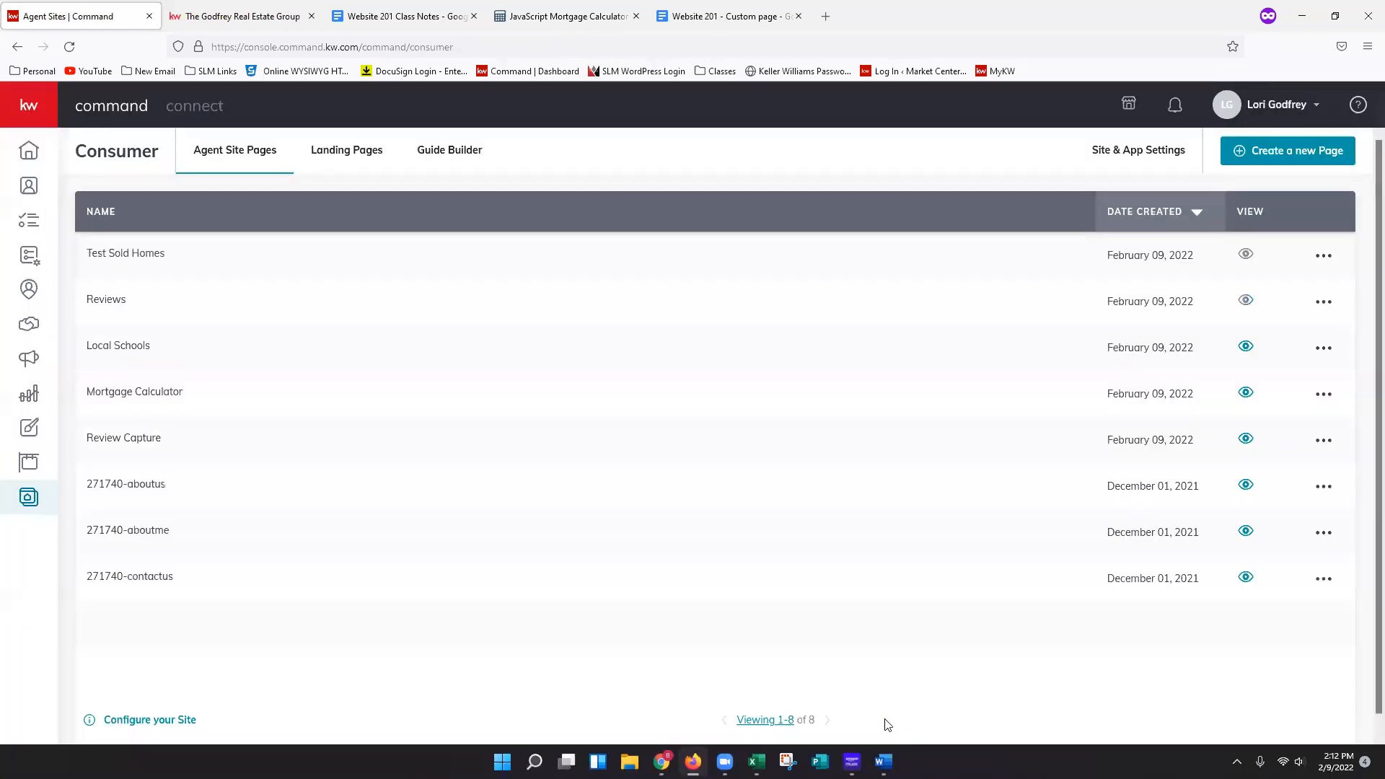